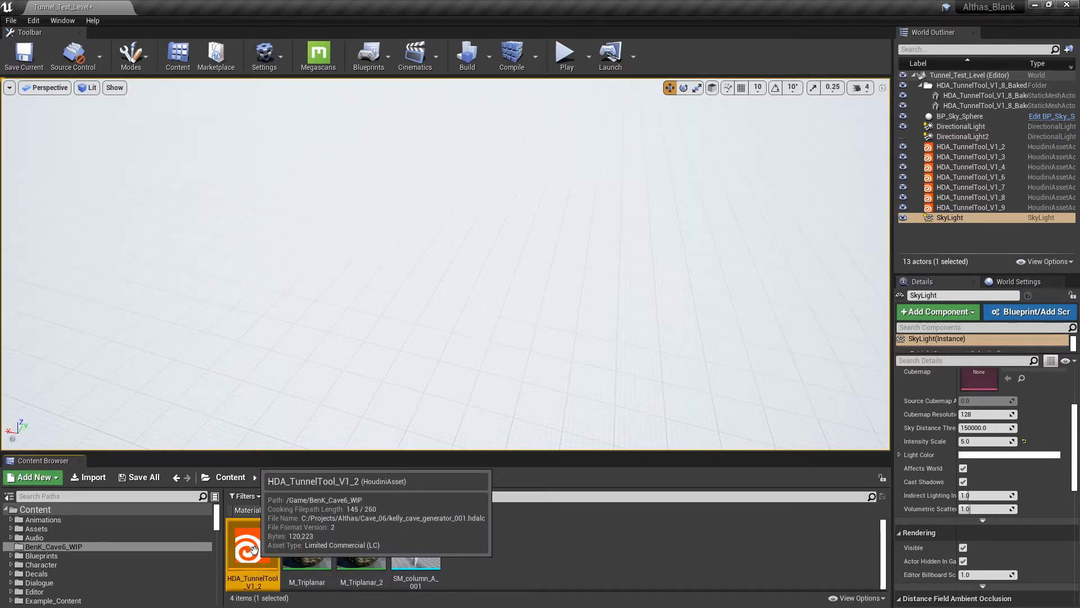
- Place the HDA_TunnelTool_V1_2 Houdini asset in the empty area of the level
left_click_drag(252, 546, 462, 257)
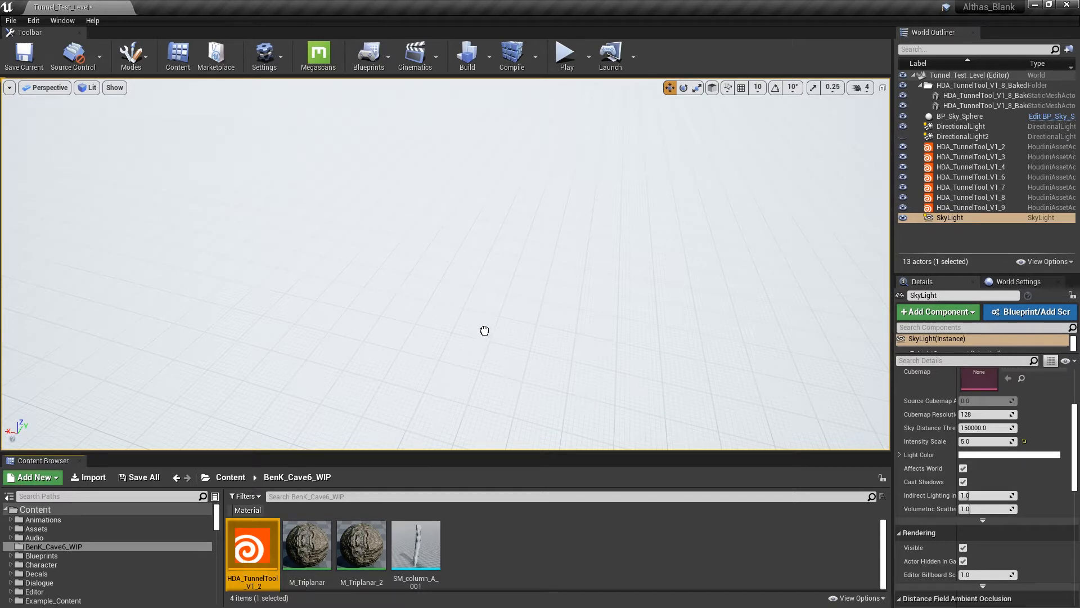
left_click_drag(550, 304, 489, 266)
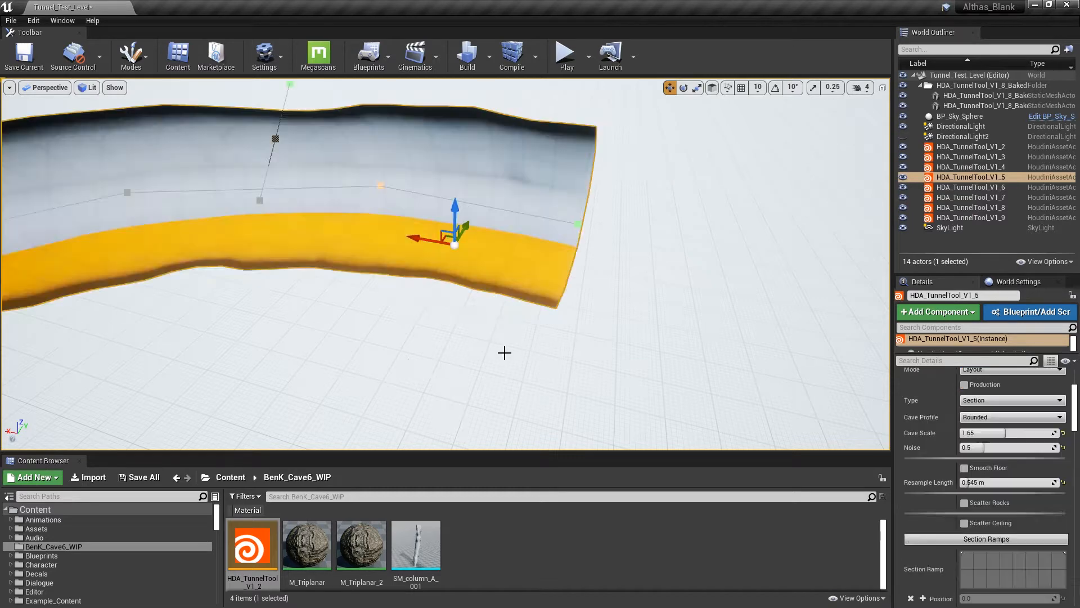
right_click_drag(536, 325, 417, 346)
mouse_move(624, 343)
right_mouse_down()
mouse_move(596, 354)
mouse_move(607, 335)
mouse_move(617, 341)
right_mouse_up()
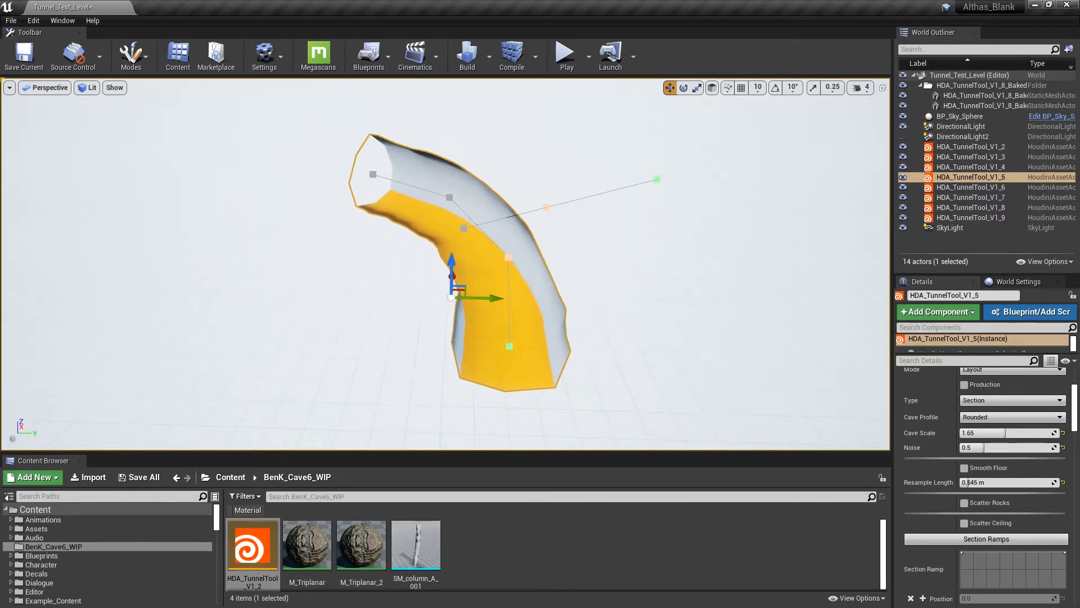
scroll(940, 414, "up", 4)
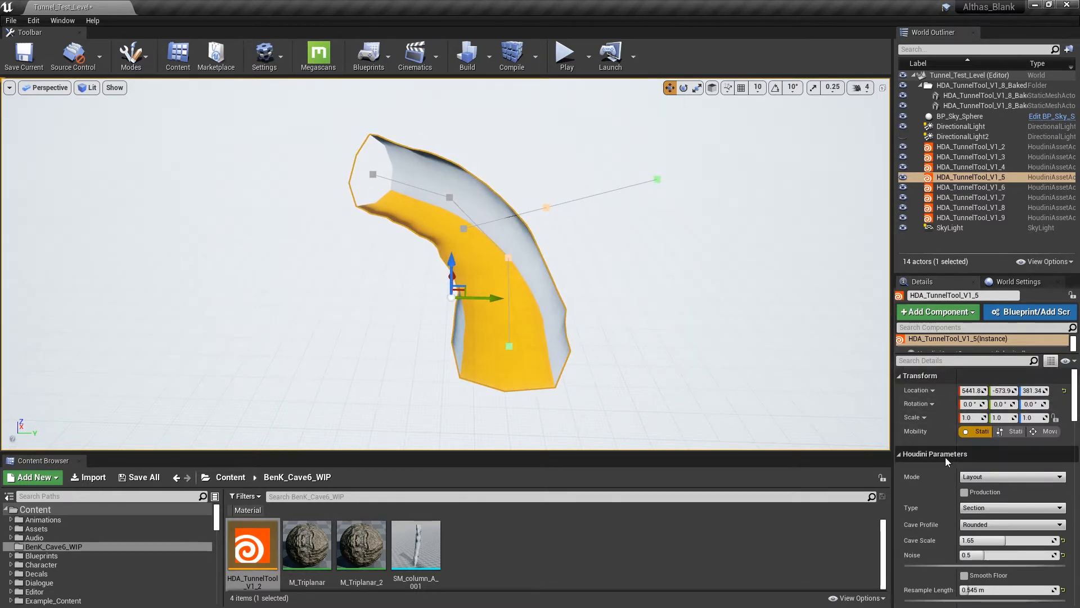
scroll(944, 454, "down", 2)
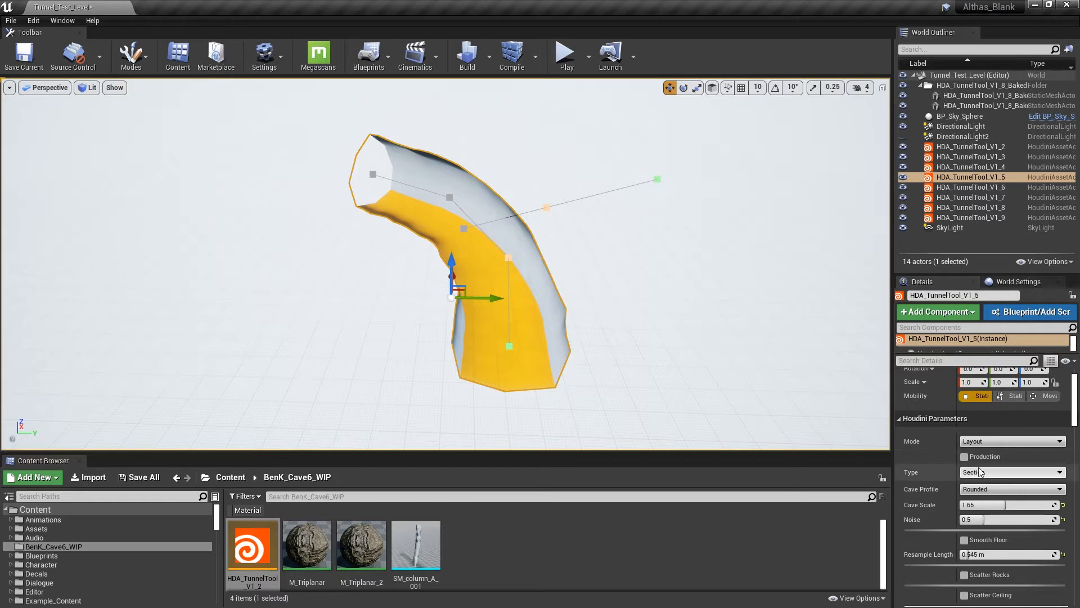
right_click_drag(499, 288, 456, 299)
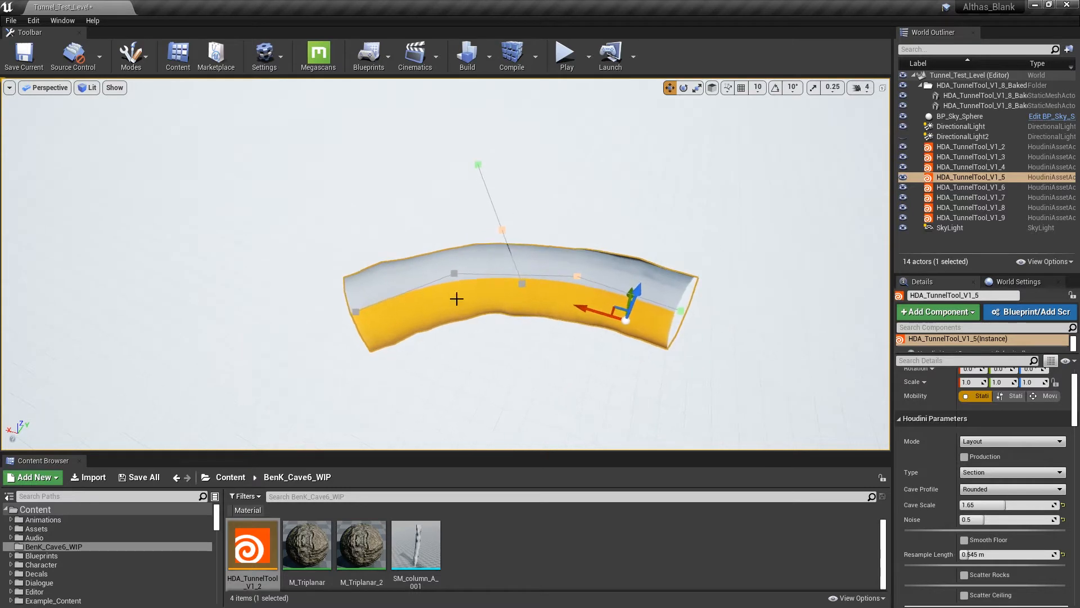
- Extend the tunnel by moving out the main curve's end point and adding further curve points beyond it
left_click(356, 315)
right_click_drag(383, 311, 496, 289)
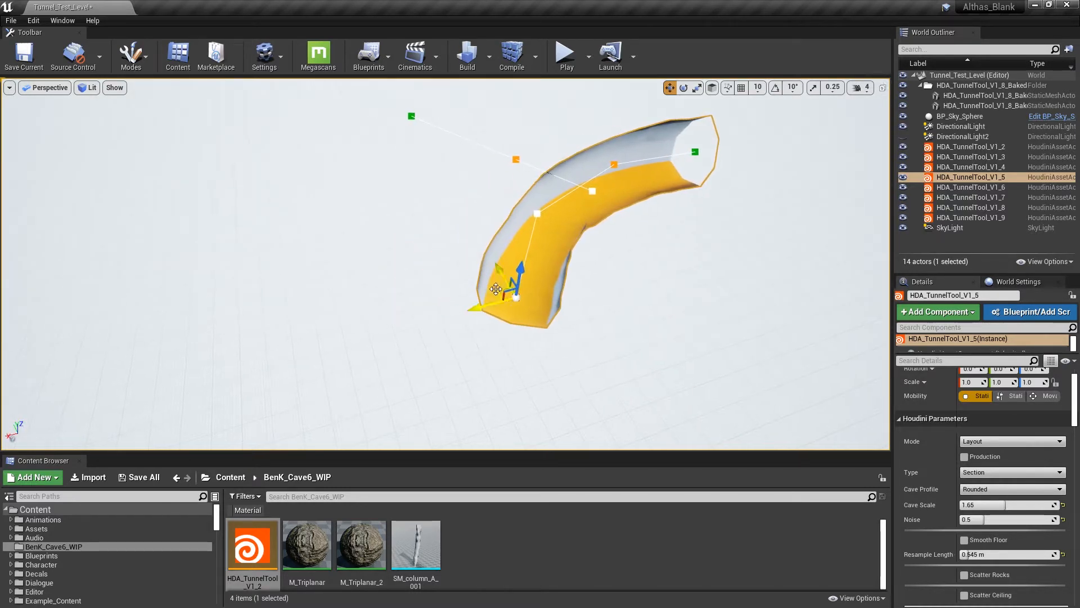
left_click_drag(380, 282, 381, 282)
right_click_drag(531, 292, 448, 314)
left_click_drag(386, 297, 570, 344)
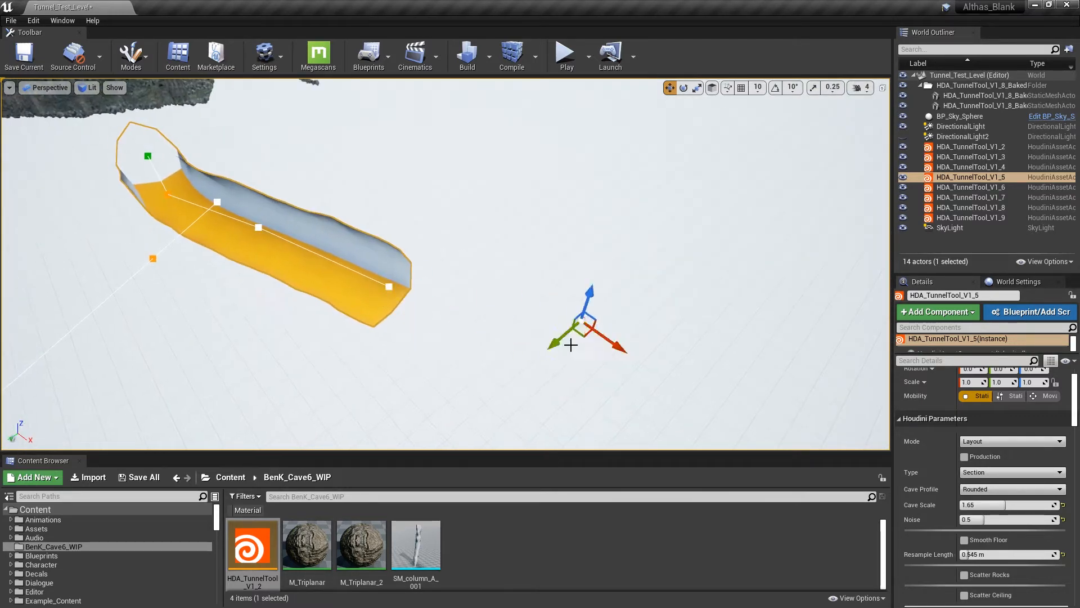
right_click_drag(571, 344, 472, 313)
left_click_drag(469, 306, 662, 336, "alt")
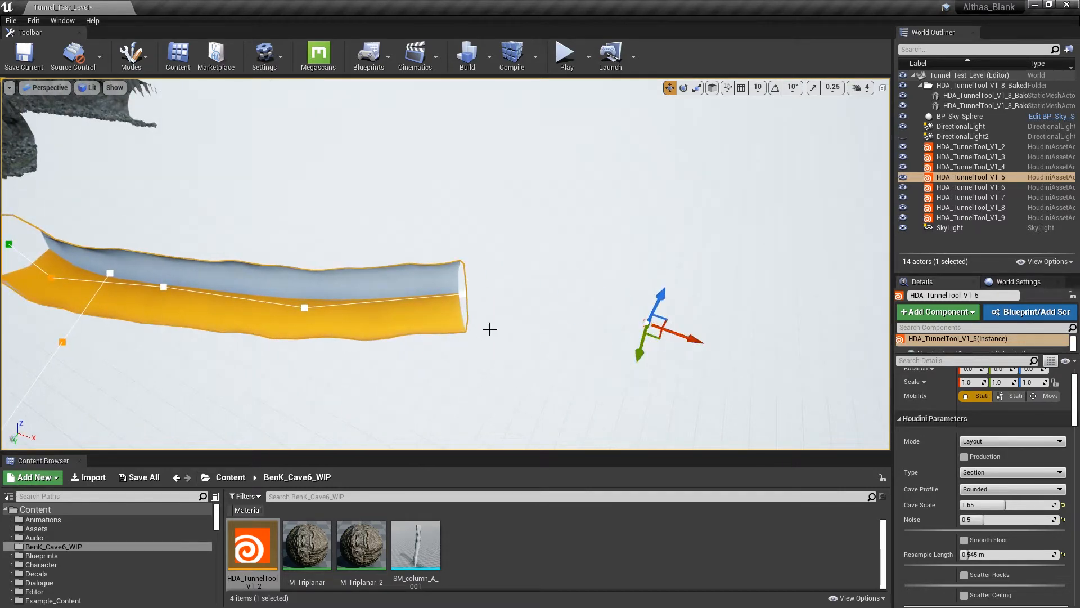
right_click_drag(490, 328, 675, 301)
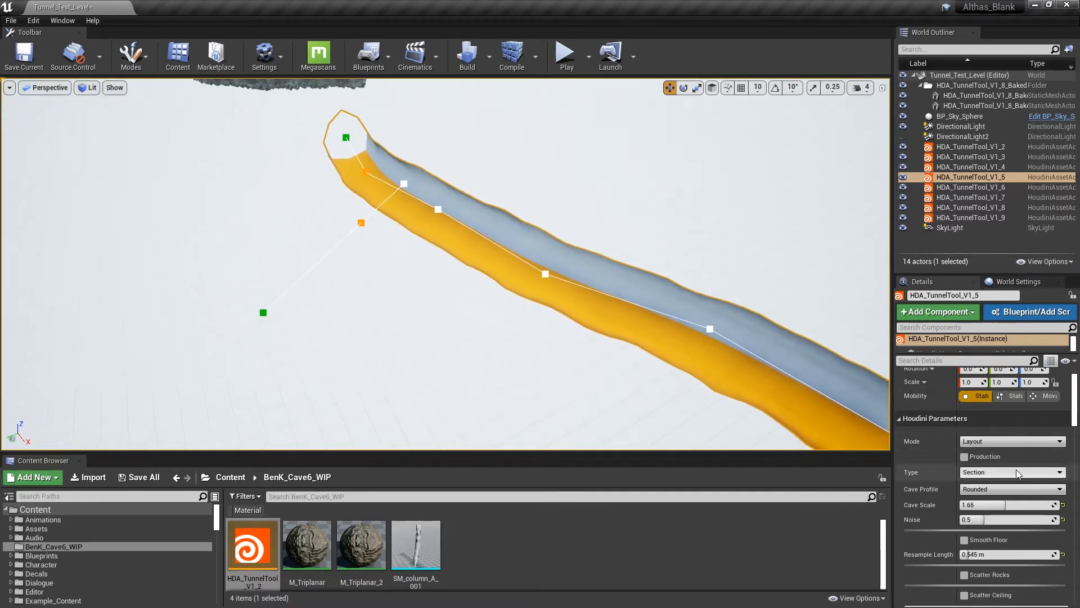
- Set the tunnel's type to Junction
left_click(1039, 471)
left_click(1008, 494)
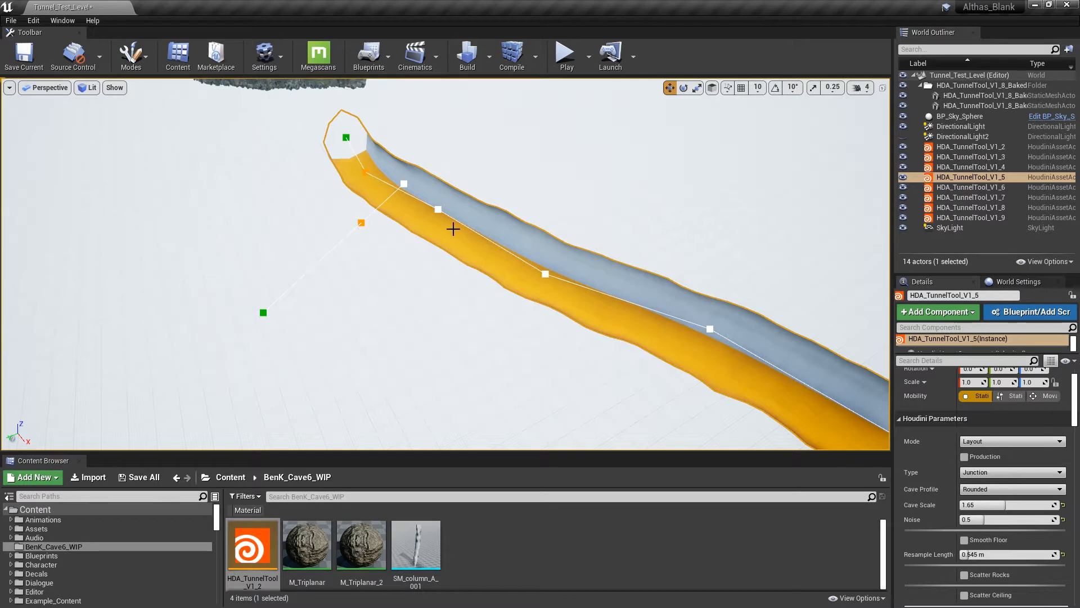
right_click_drag(382, 234, 428, 234)
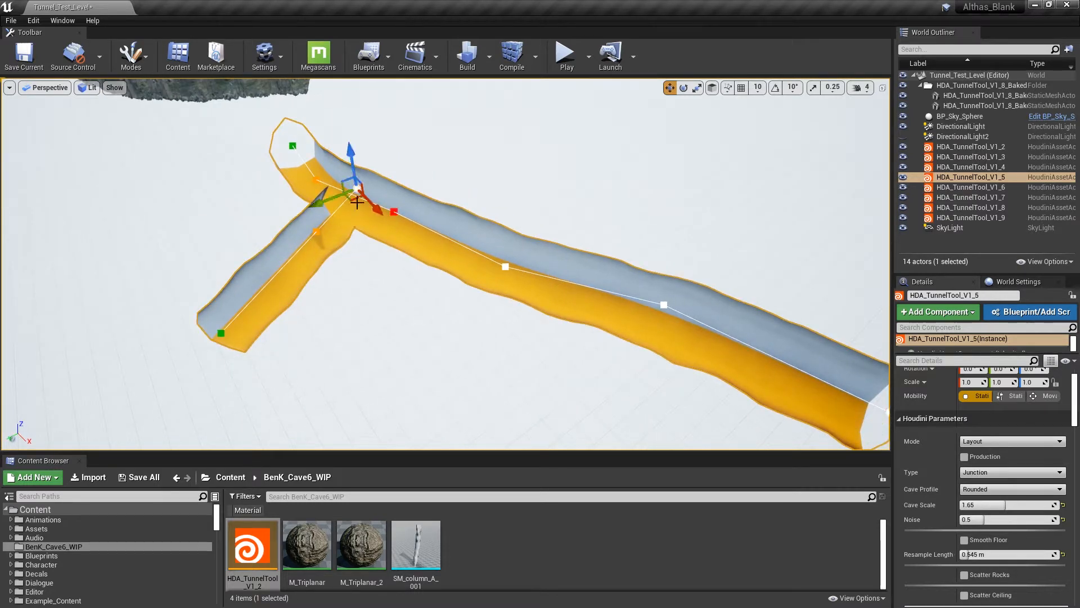
- Move all the points of the side branch together so it joins the main tunnel near its middle on the opposite side
left_click(318, 231, "ctrl")
left_click(317, 233)
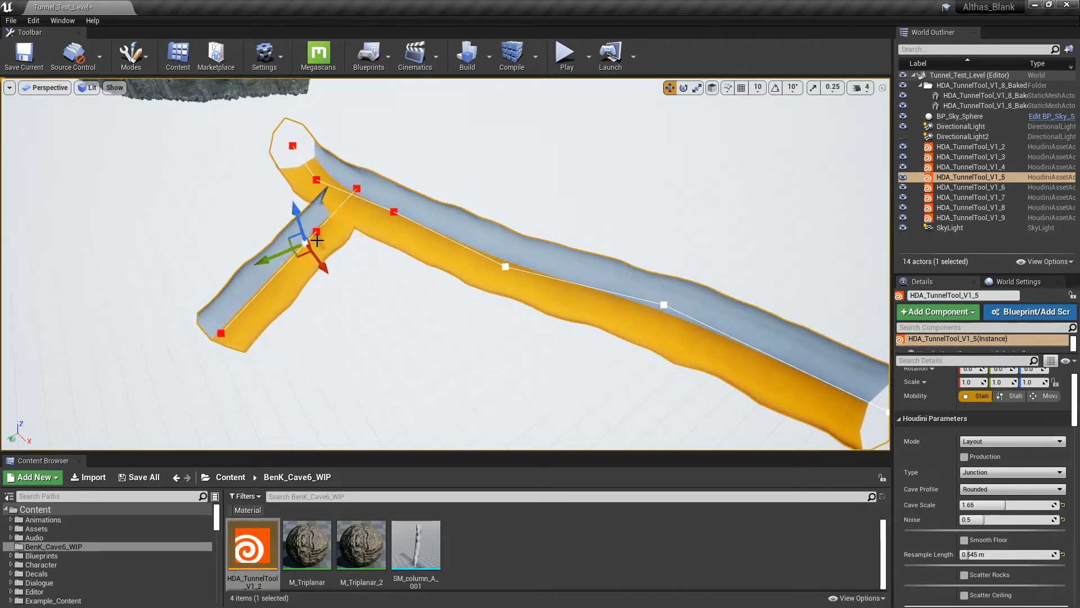
left_click_drag(304, 256, 639, 225)
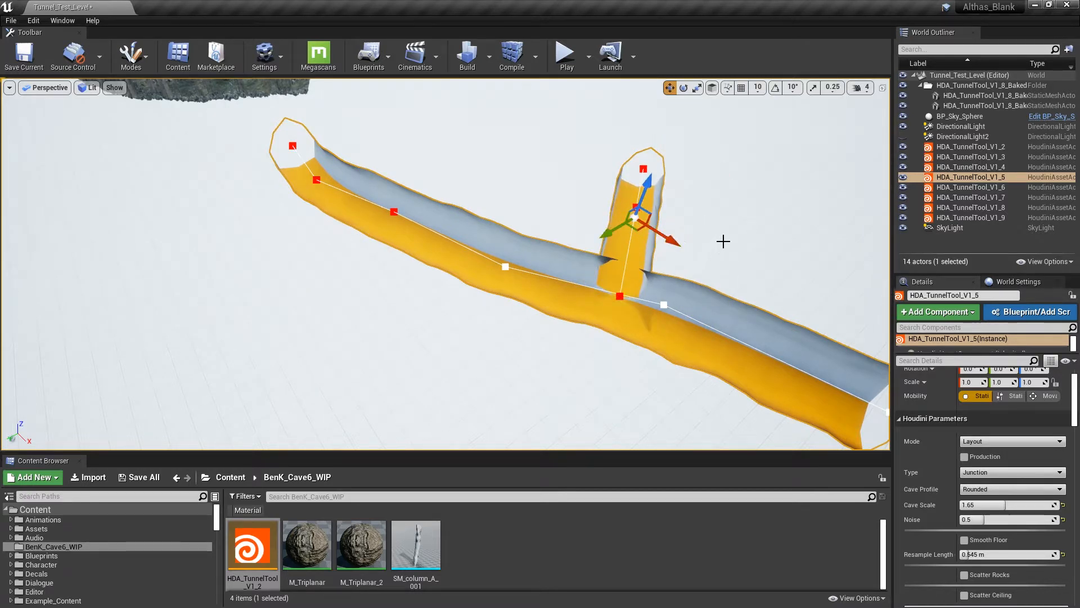
left_click(724, 242)
left_click_drag(724, 242, 496, 247, "alt")
left_click(495, 247)
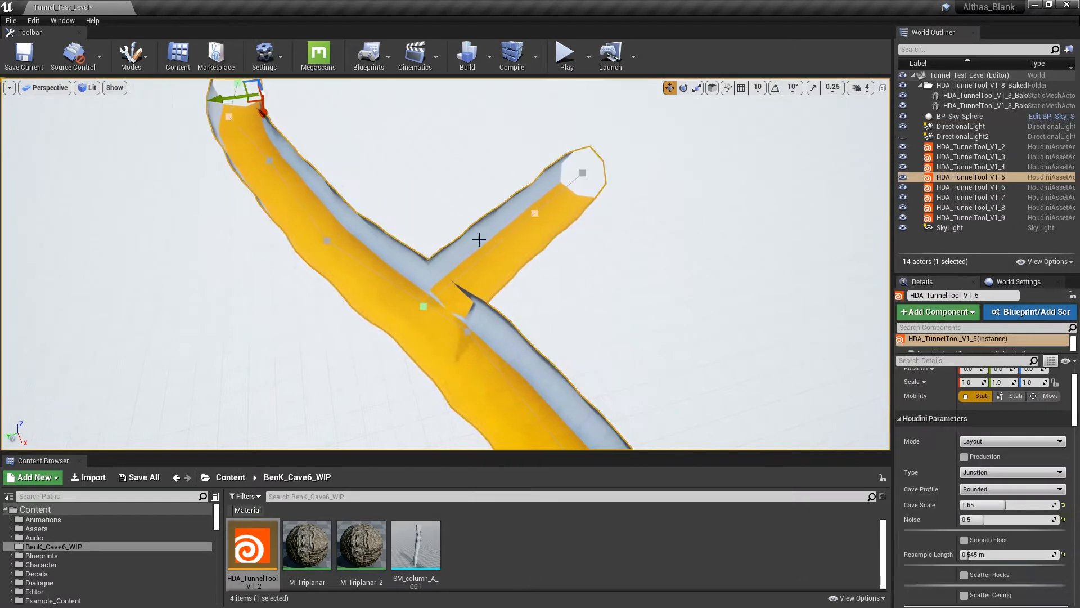
- Bend the side branch by repositioning its outer end point and its middle point
left_click(535, 213)
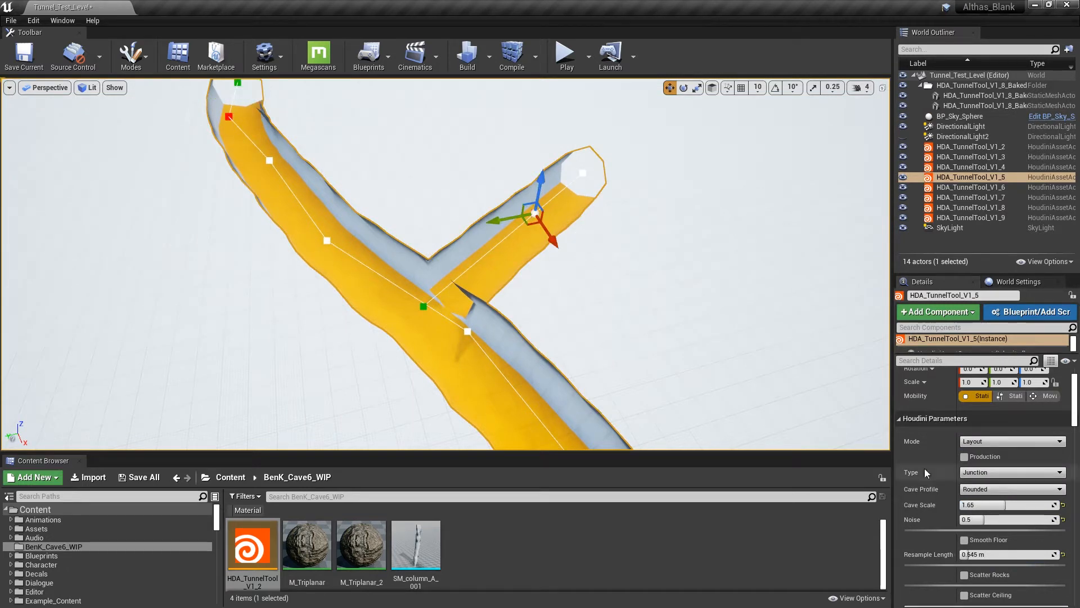
scroll(943, 523, "down", 5)
scroll(944, 523, "down", 1)
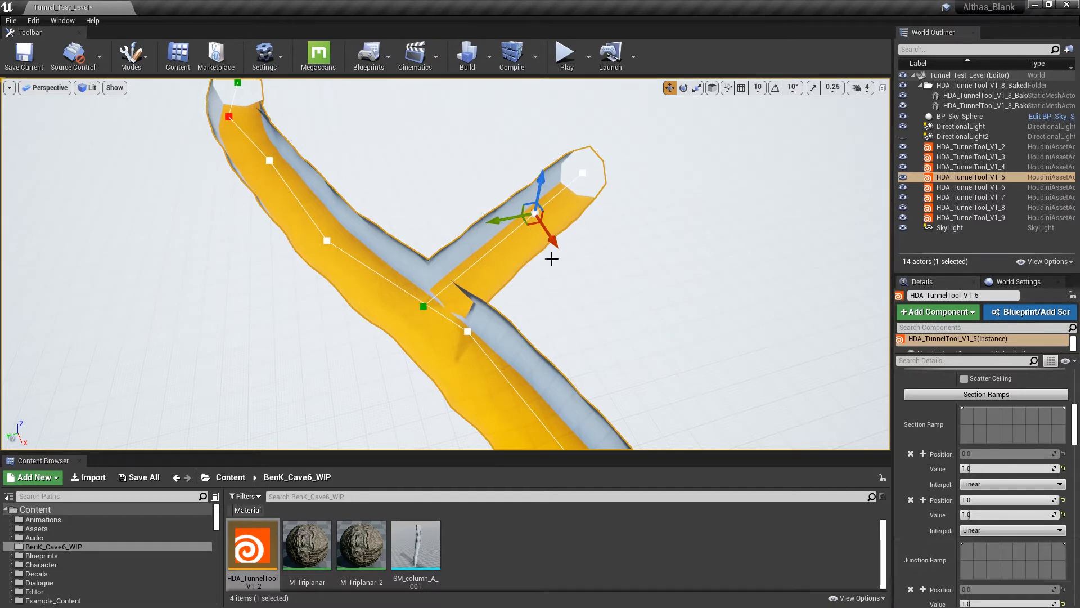
right_click_drag(547, 301, 501, 255)
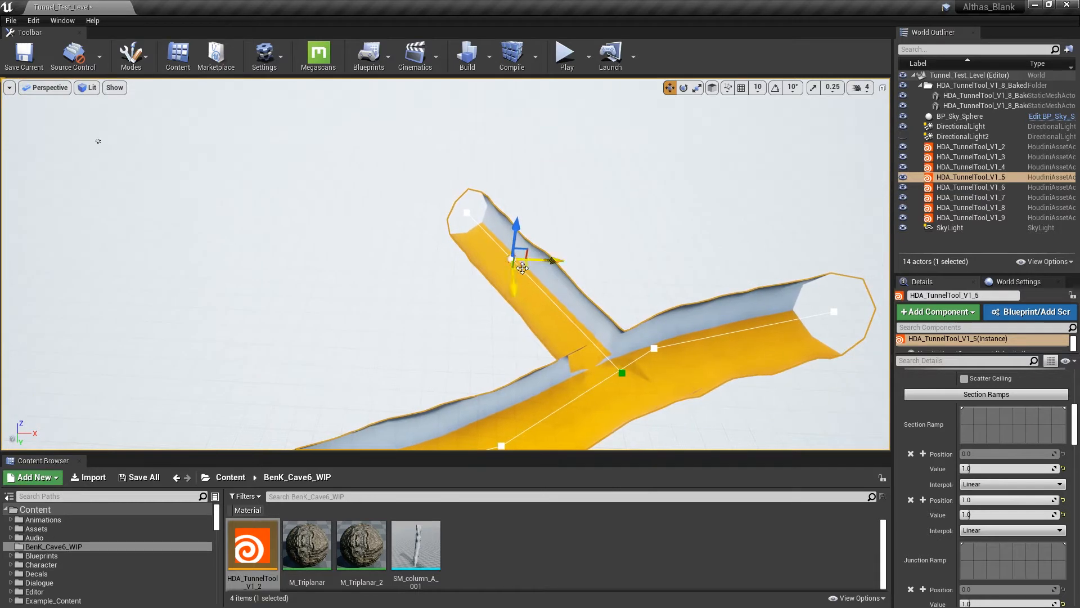
left_click(466, 212)
left_click_drag(477, 223, 415, 260)
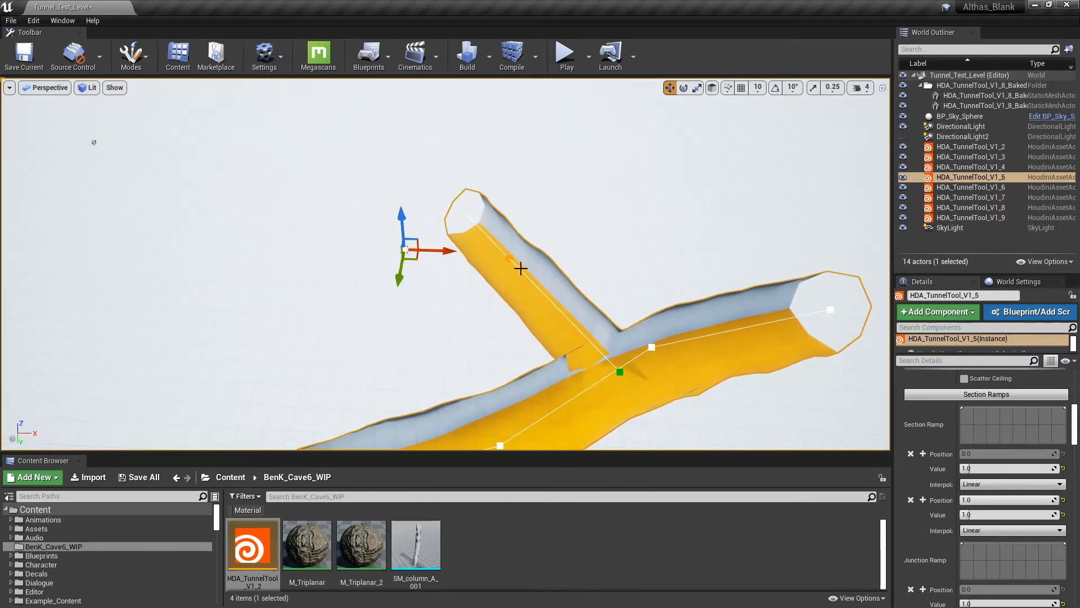
left_click(508, 260)
left_click_drag(517, 272, 501, 306)
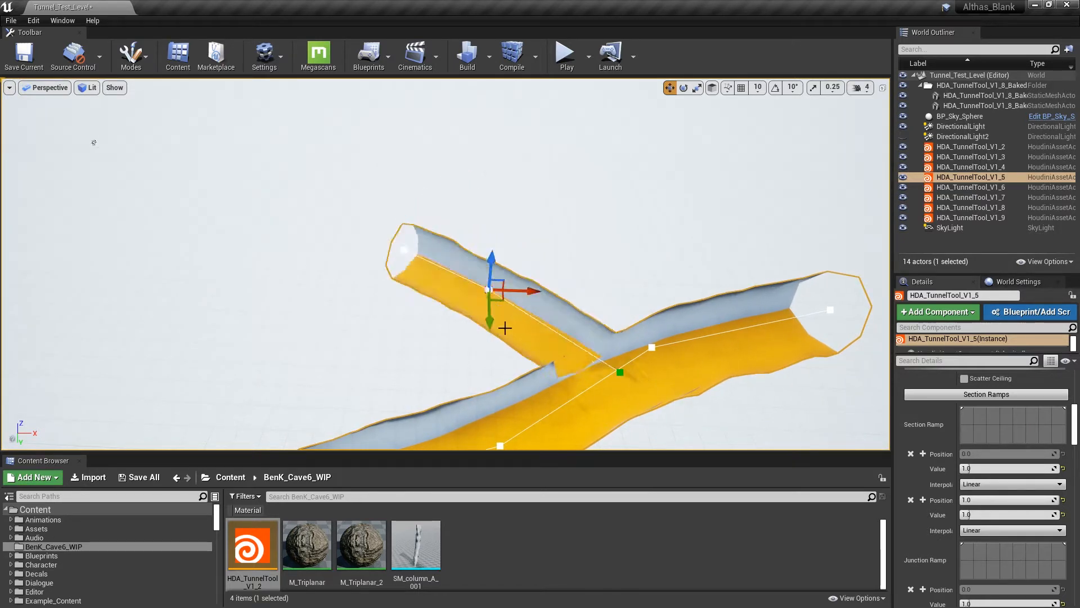
right_click_drag(505, 324, 600, 318)
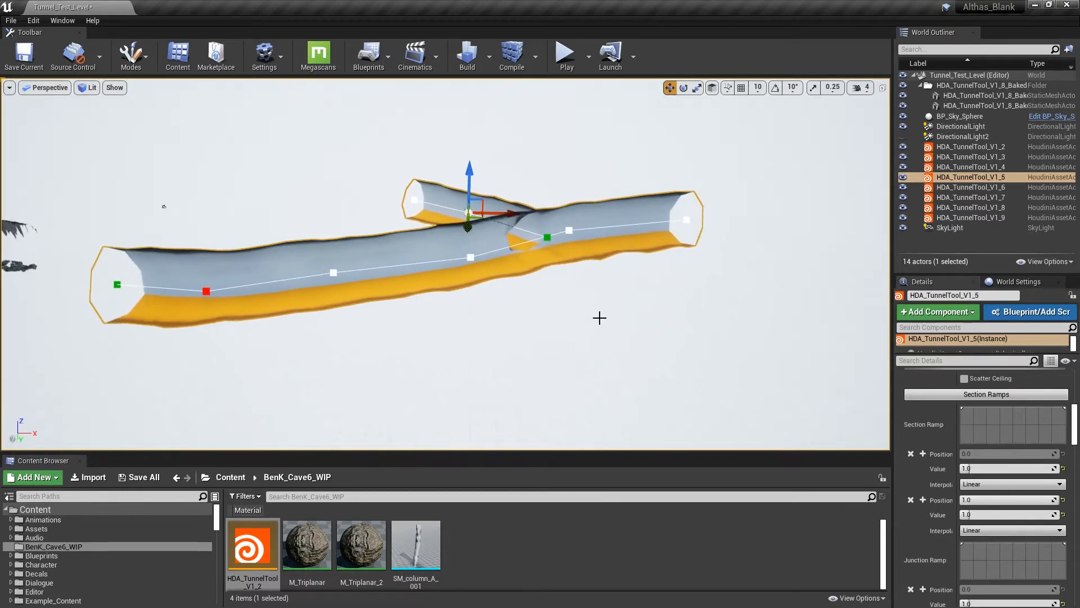
- Raise the two points at the main tunnel's original end and lift the adjacent curve point to smooth the slope
left_click(194, 284)
left_click(112, 277, "ctrl")
left_click_drag(145, 248, 117, 156)
left_click(328, 266)
left_click_drag(323, 234, 319, 206)
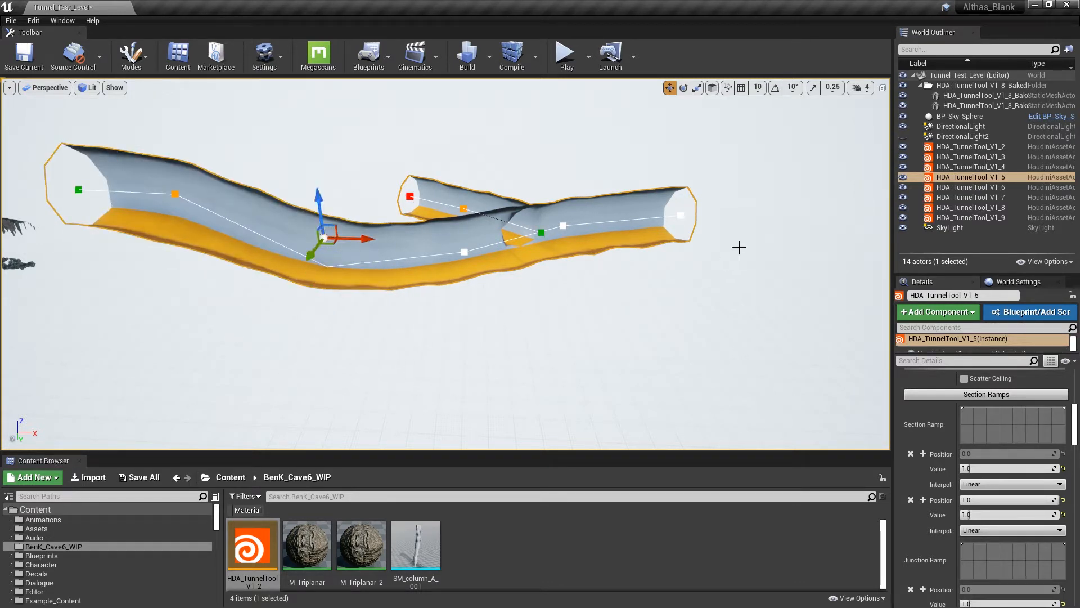
- Move the main tunnel's opposite end point outward to lengthen that side, and select the side branch's end point
left_click(682, 216)
left_click_drag(689, 214, 803, 255)
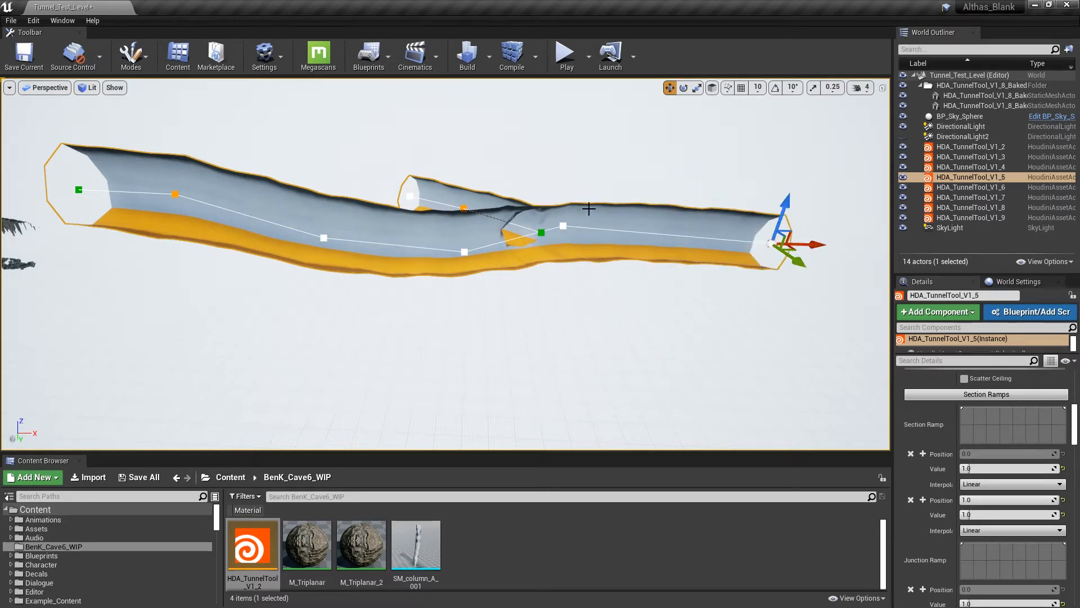
mouse_move(588, 208)
right_mouse_down()
mouse_move(495, 183)
mouse_move(591, 219)
mouse_move(568, 213)
right_mouse_up()
left_click(393, 237)
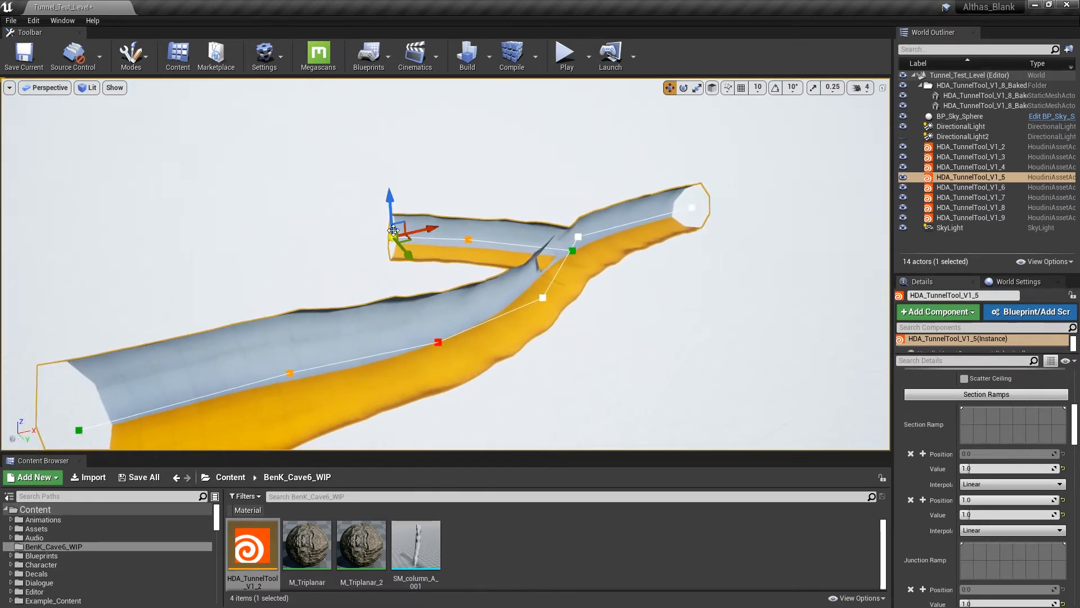
mouse_move(466, 258)
right_mouse_down()
mouse_move(394, 236)
mouse_move(396, 264)
mouse_move(431, 247)
mouse_move(557, 254)
mouse_move(619, 242)
mouse_move(468, 267)
right_mouse_up()
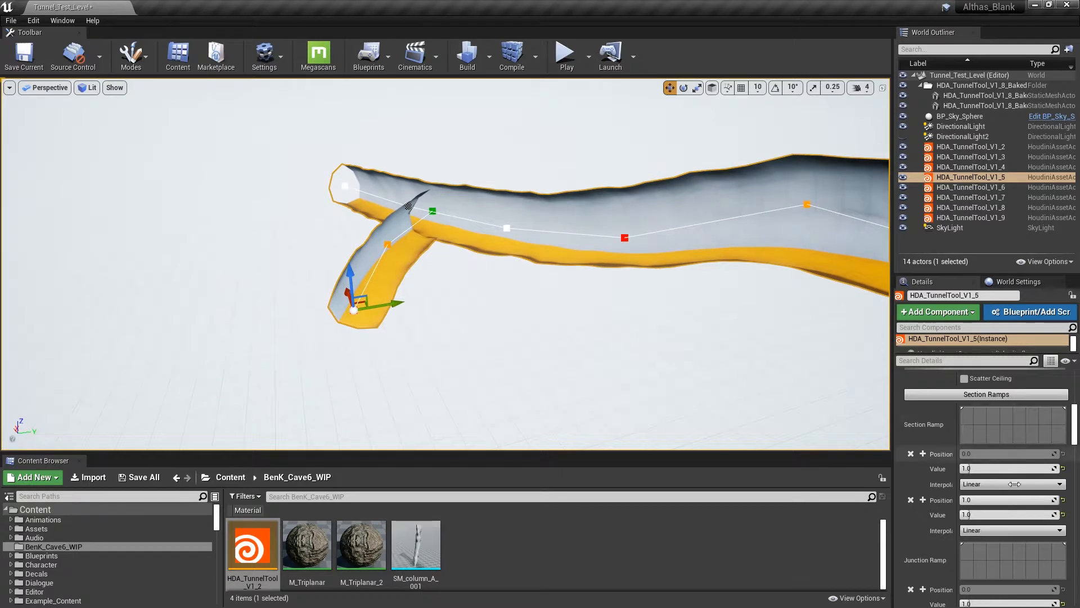
- Set the cave profile to Sharp and the cave scale to about 1.92
scroll(957, 450, "up", 8)
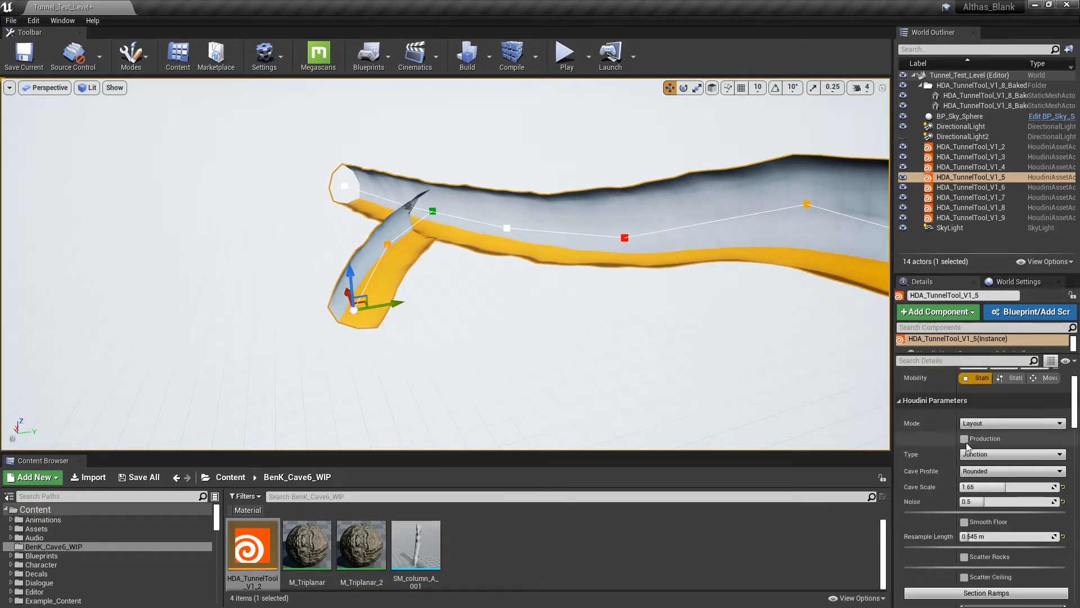
left_click(982, 471)
left_click(982, 488)
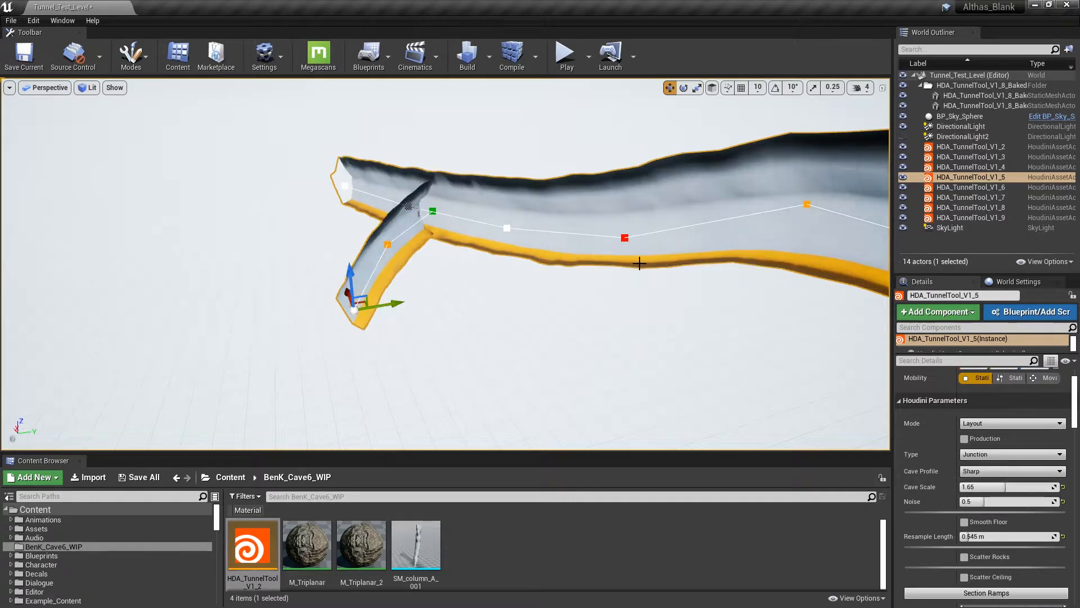
key("d")
right_click_drag(639, 263, 528, 265)
key("w")
key("w")
key("s")
key("s")
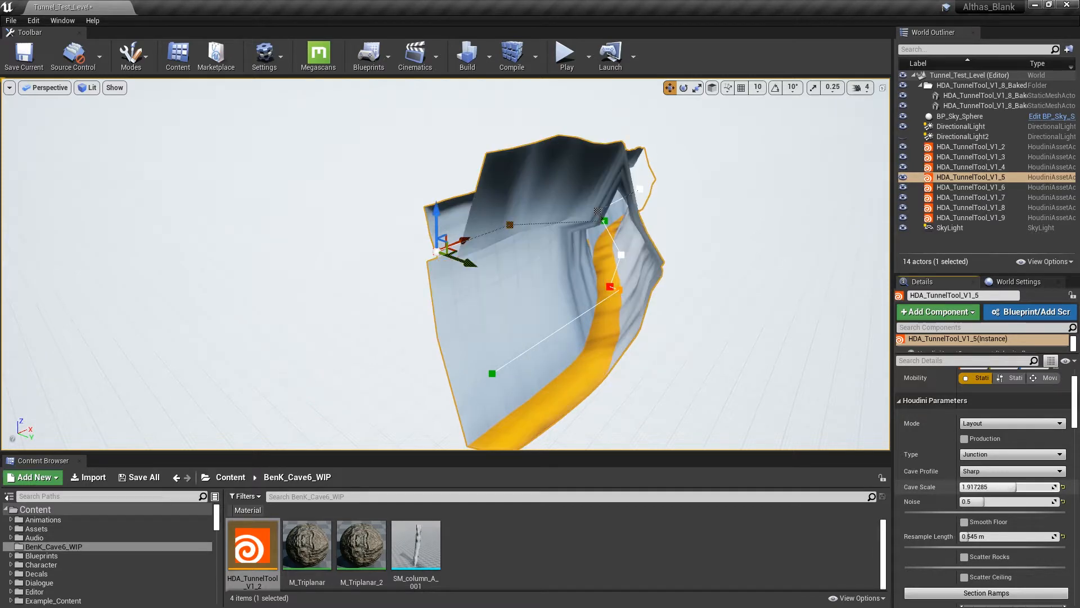
- Lower the side branch's junction point and middle point together to bring its floor closer to the main tunnel's floor
right_click_drag(739, 344, 467, 330)
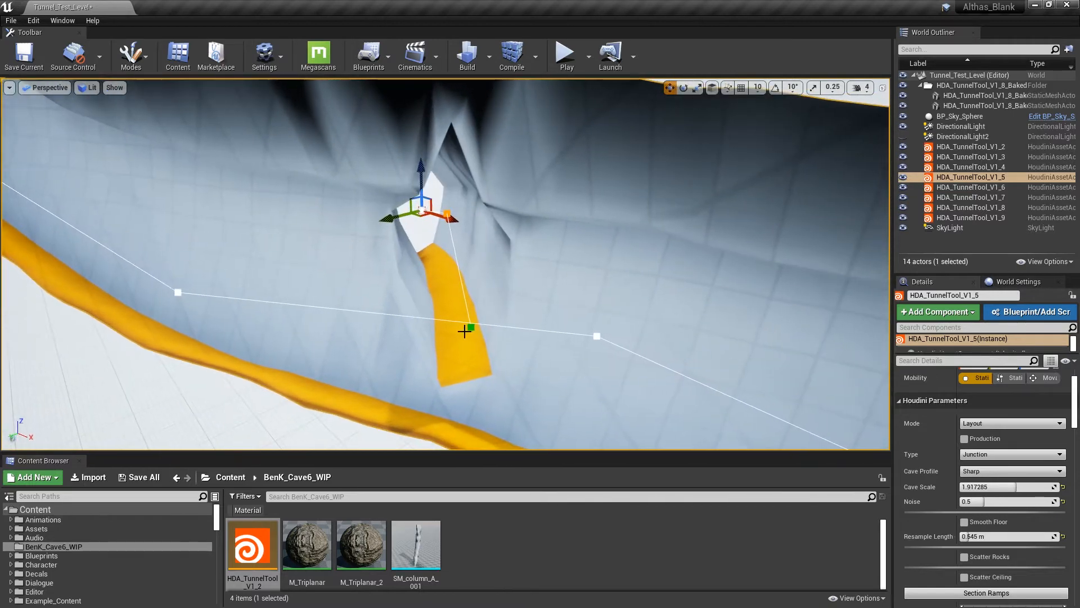
left_click(469, 327)
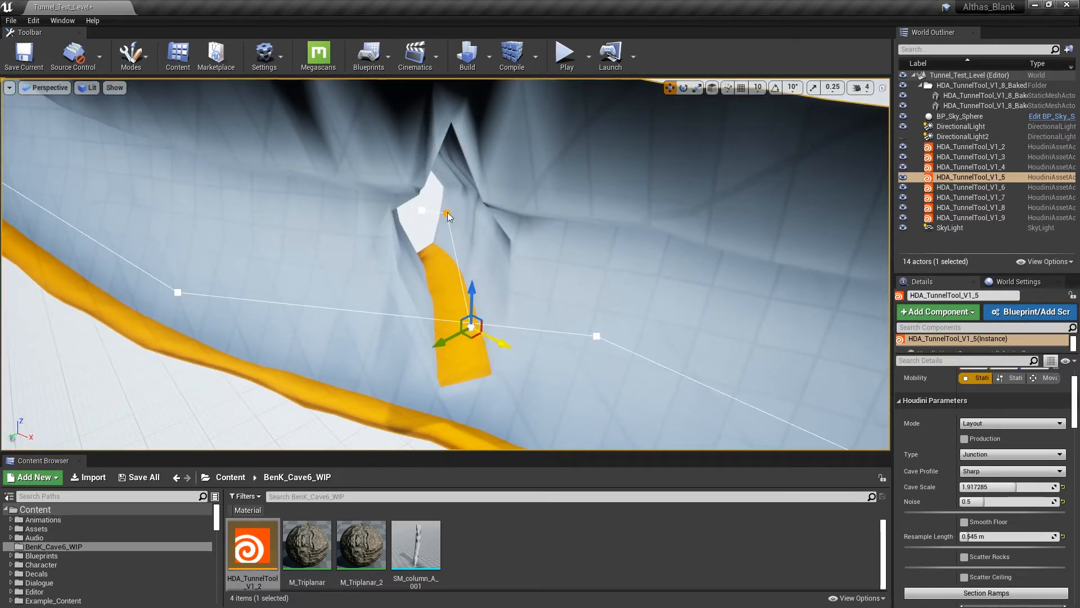
mouse_move(455, 225)
left_mouse_down()
mouse_move(461, 259)
mouse_move(458, 246)
left_mouse_up()
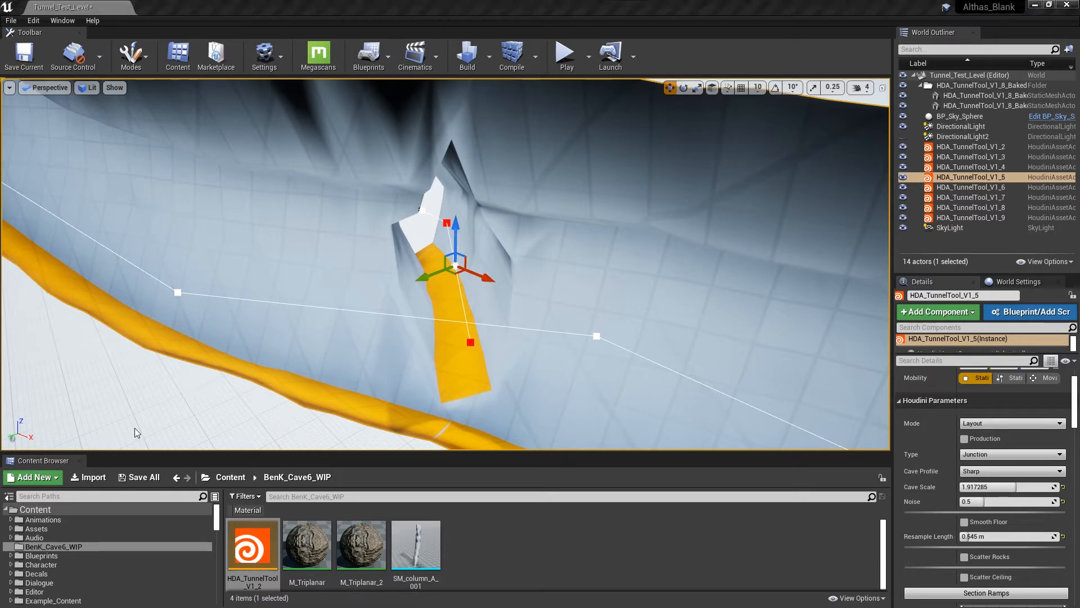
right_click_drag(529, 387, 415, 241)
right_click_drag(416, 372, 416, 372)
key("a")
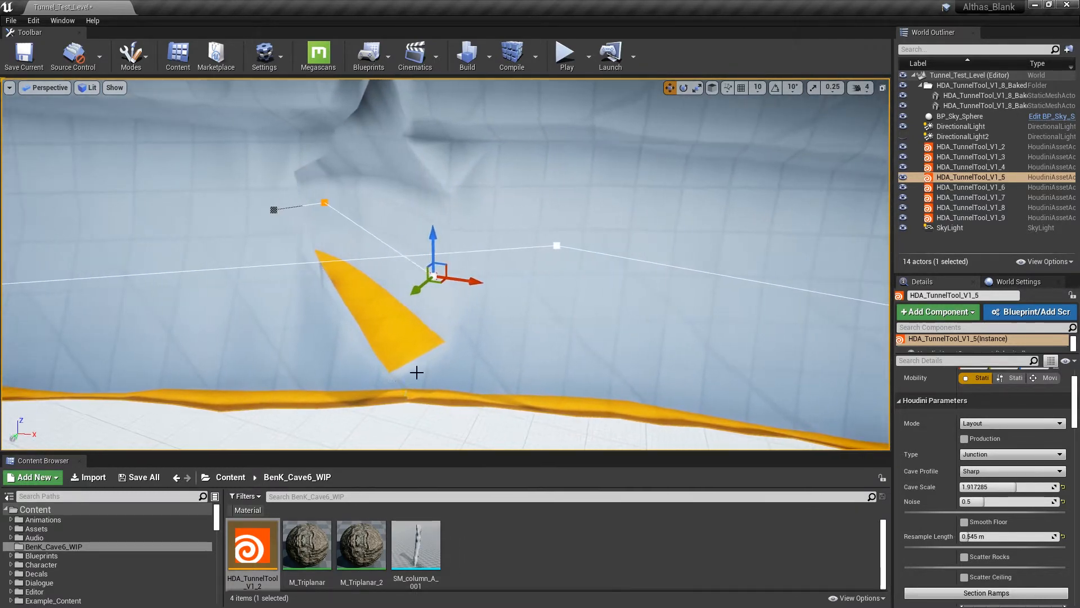
right_click_drag(509, 329, 501, 282)
right_click_drag(330, 379, 293, 397)
- Narrow the main tunnel toward its end by adding a section ramp key at about 0.84 with value 0.69 and setting the end key to about 0.36
left_click(738, 388)
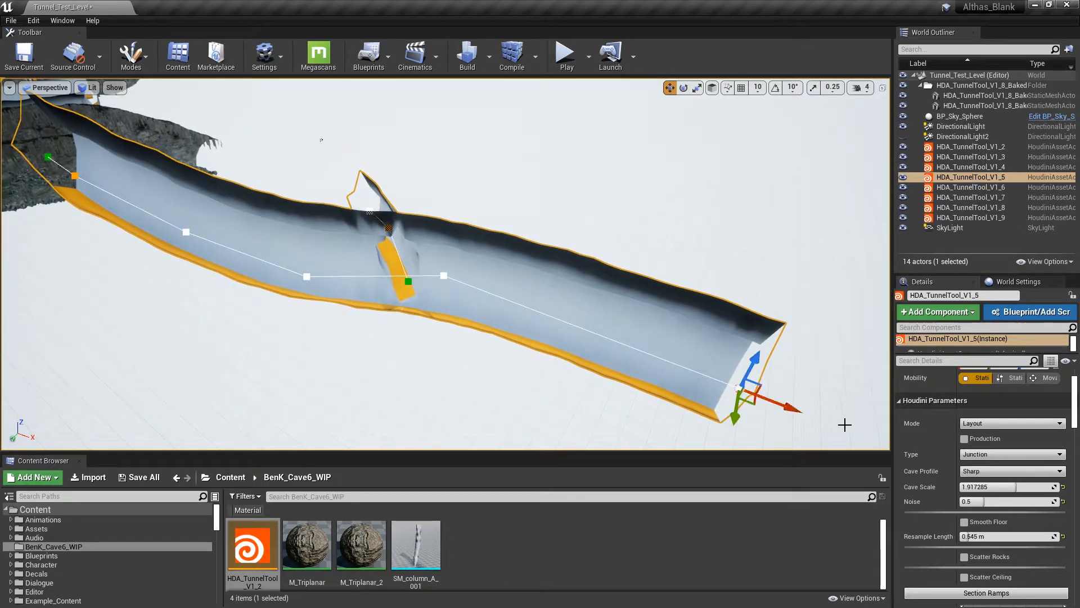
scroll(944, 463, "down", 6)
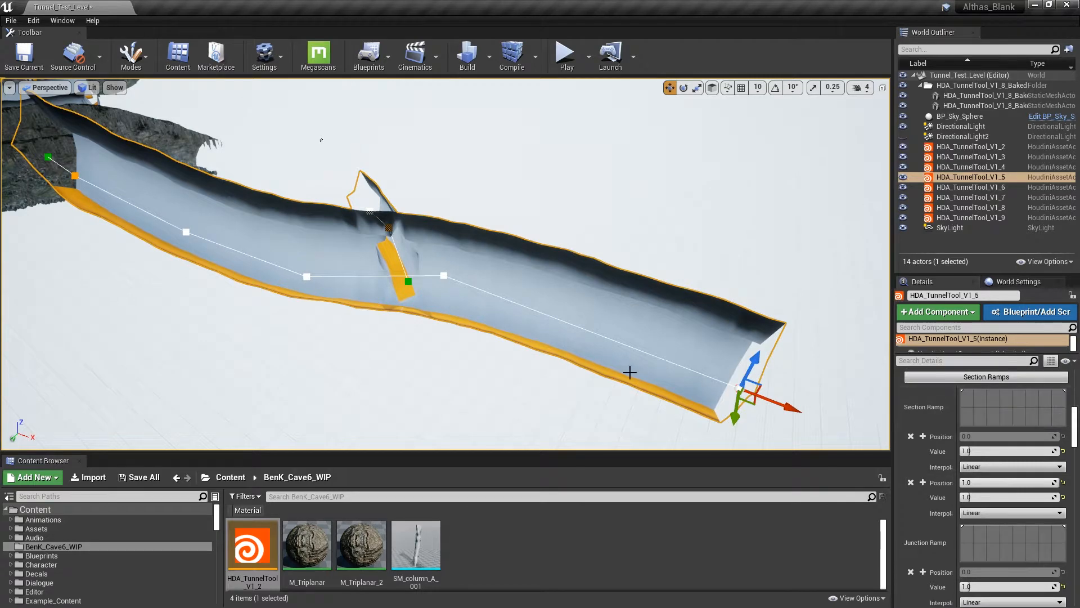
mouse_move(629, 371)
right_mouse_down()
mouse_move(616, 360)
mouse_move(616, 374)
right_mouse_up()
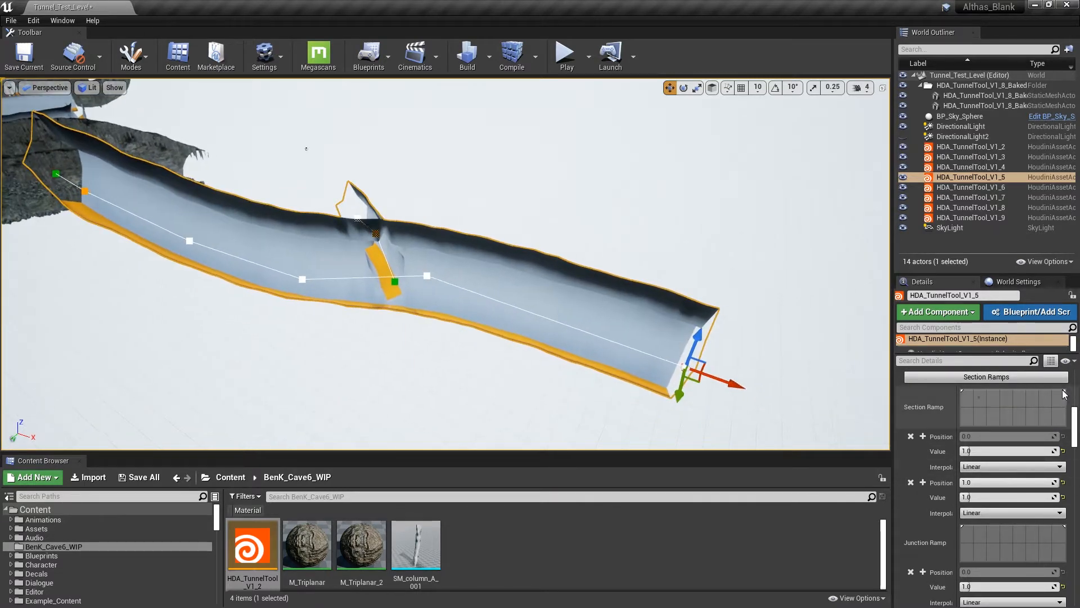
left_click_drag(1064, 391, 1035, 428)
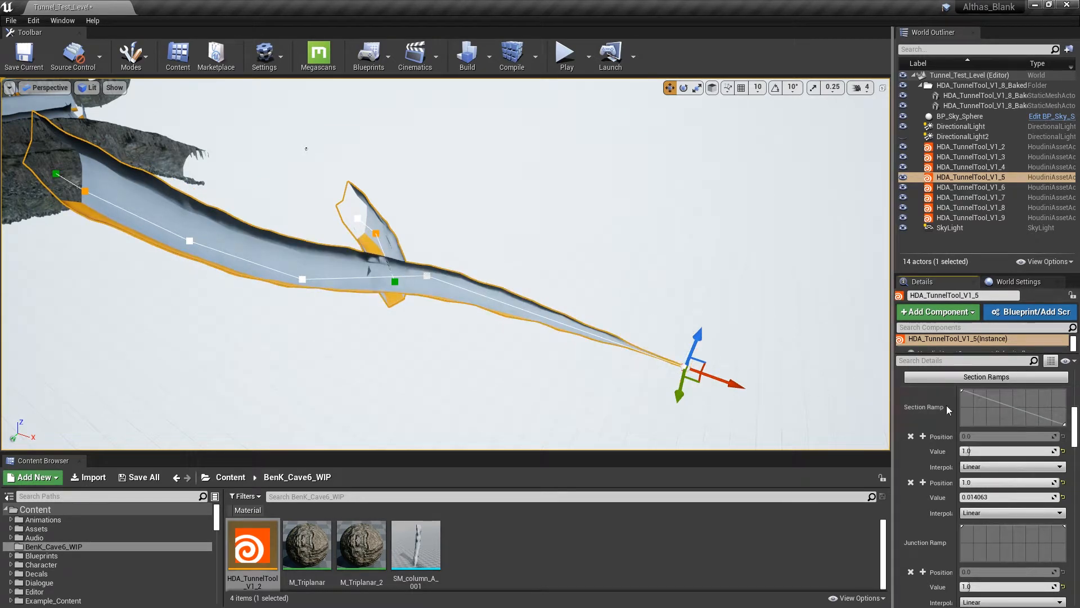
right_click(1043, 416)
left_click(1012, 431)
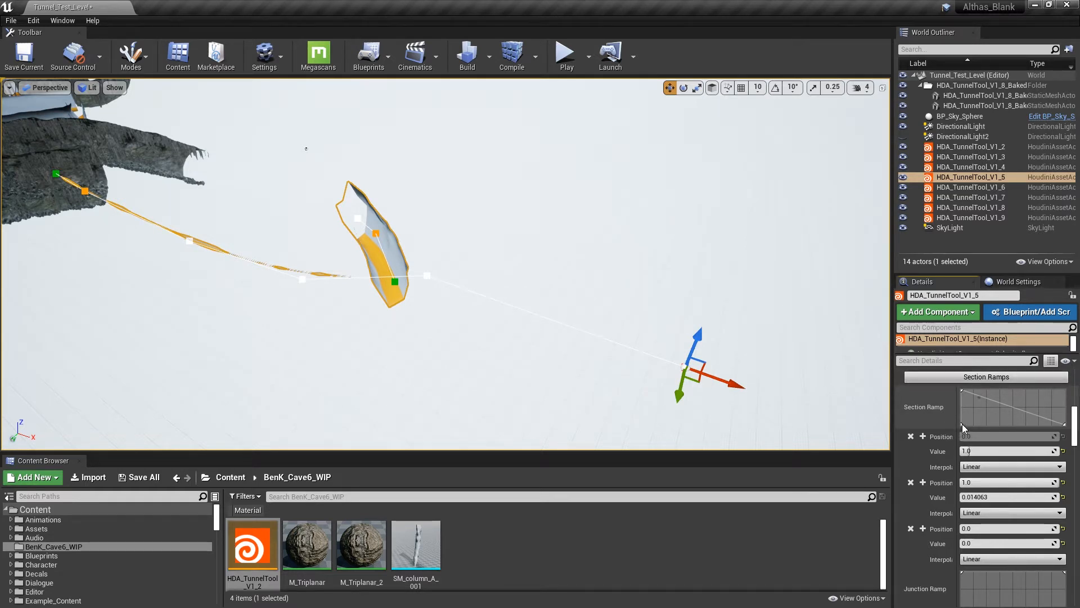
left_click_drag(962, 424, 1050, 404)
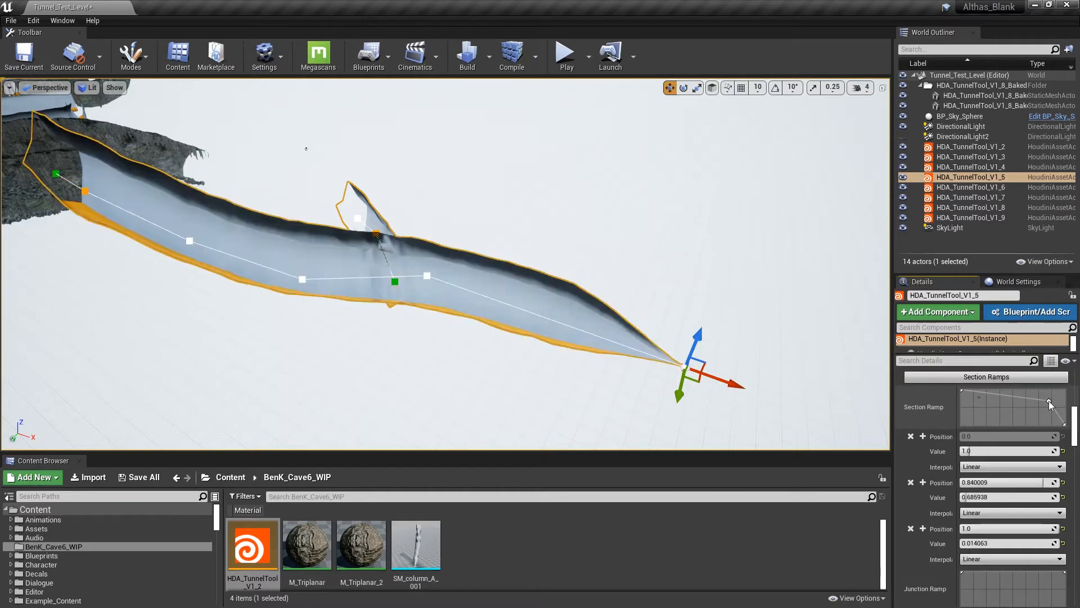
left_click_drag(1065, 428, 1069, 416)
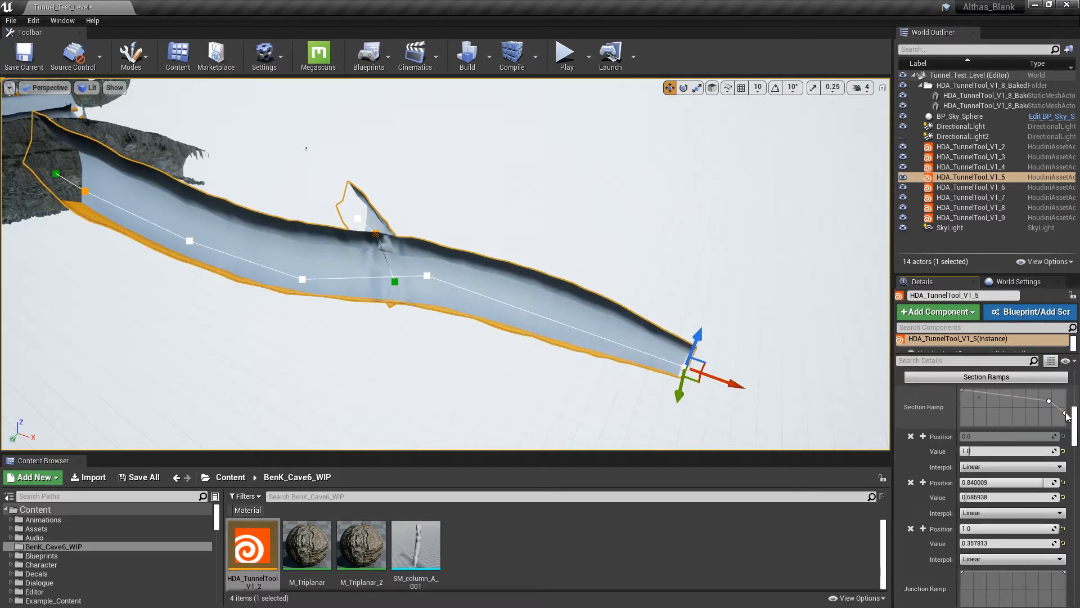
- Lower the section ramp's first key to about 0.72 and add a key at position 0.31 with a value of about 0.92
right_click_drag(622, 383, 555, 383)
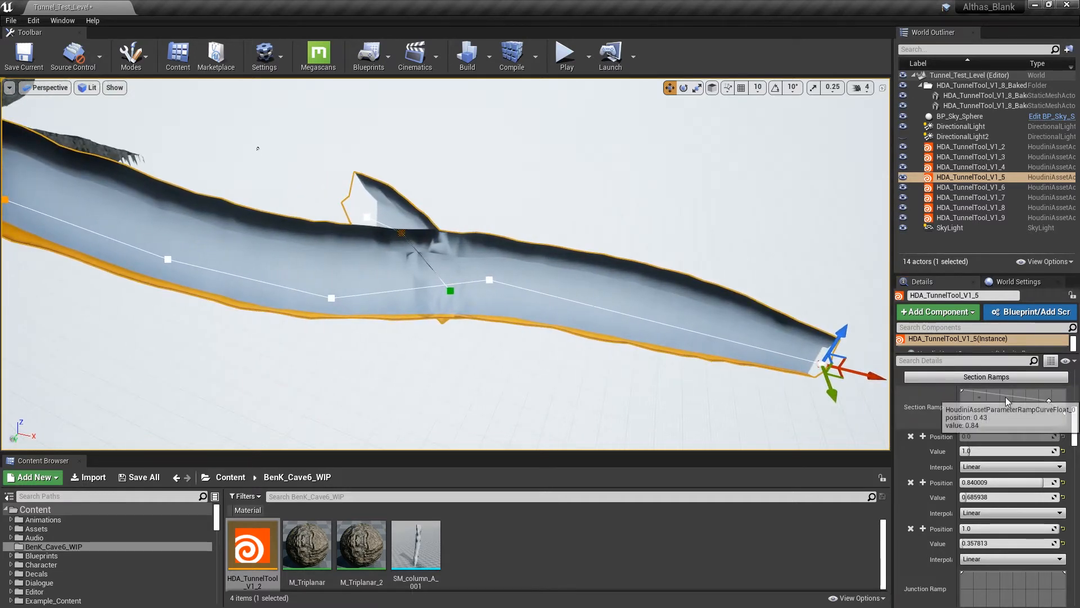
mouse_move(961, 389)
left_mouse_down()
mouse_move(971, 404)
mouse_move(960, 399)
left_mouse_up()
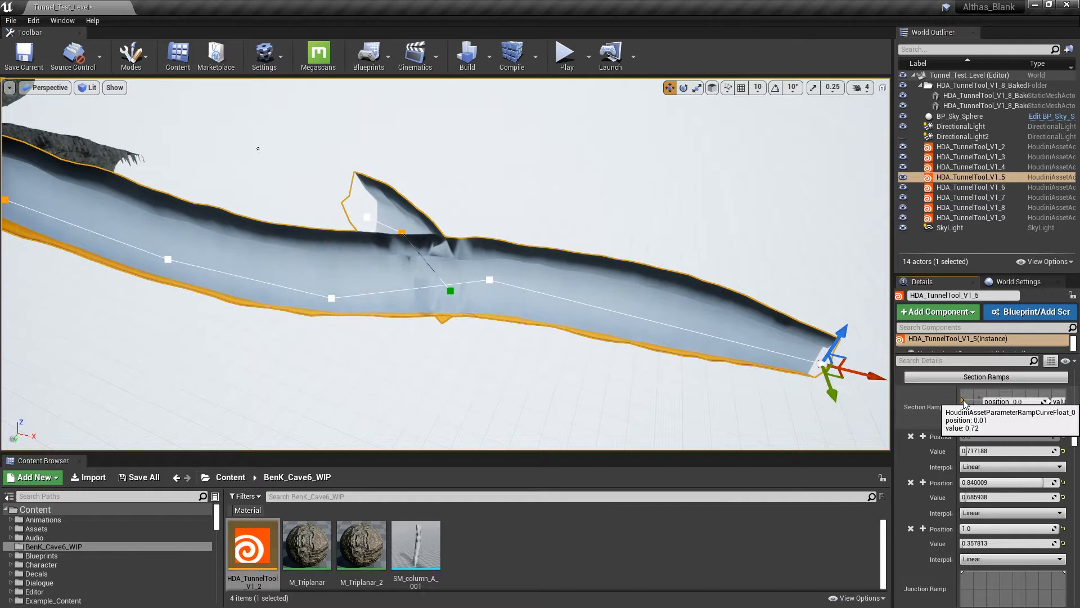
right_click(1005, 402)
left_click(993, 417)
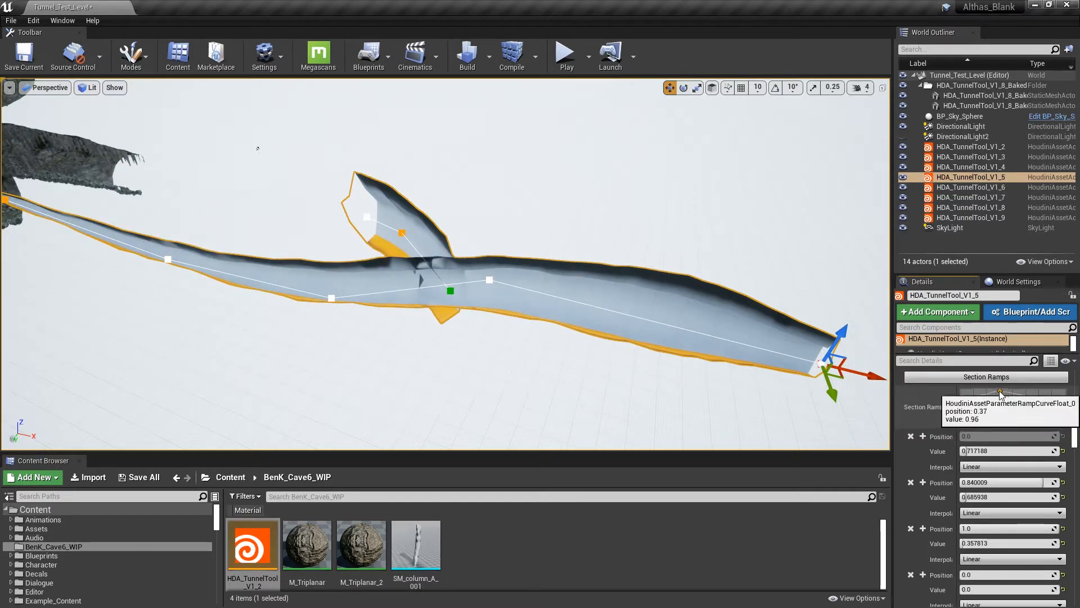
left_click_drag(1000, 391, 994, 392)
- Raise the section ramp key near position 0.85 to about 0.81 and add a key at position 0.57 with a value of about 1.03
right_click_drag(596, 389, 504, 312)
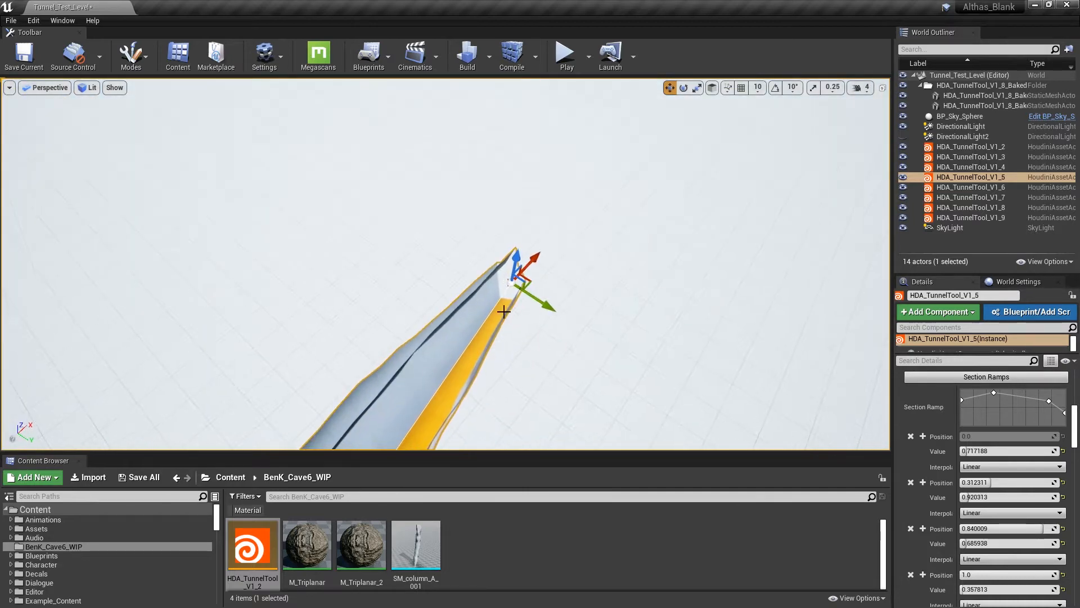
mouse_move(557, 285)
right_mouse_down()
mouse_move(451, 275)
mouse_move(586, 287)
mouse_move(619, 276)
mouse_move(484, 264)
mouse_move(555, 306)
right_mouse_up()
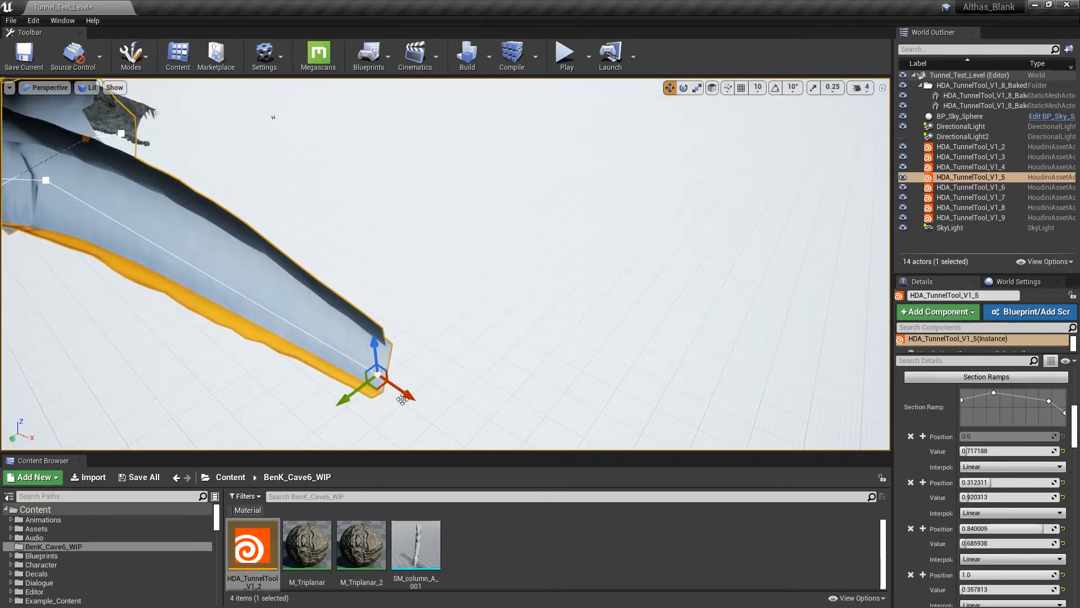
right_click_drag(569, 396, 579, 371)
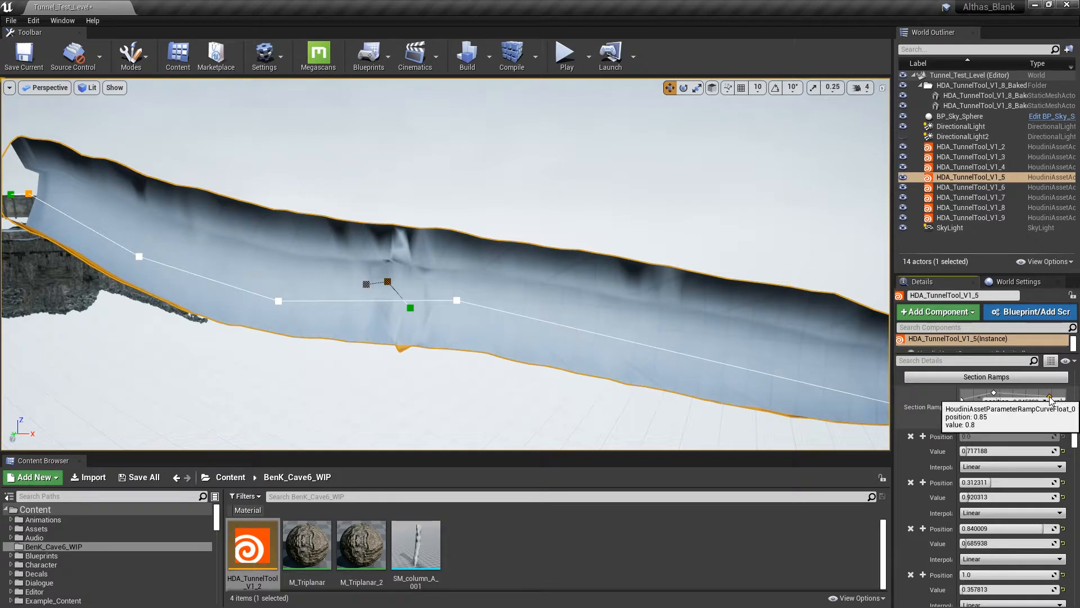
right_click(1018, 392)
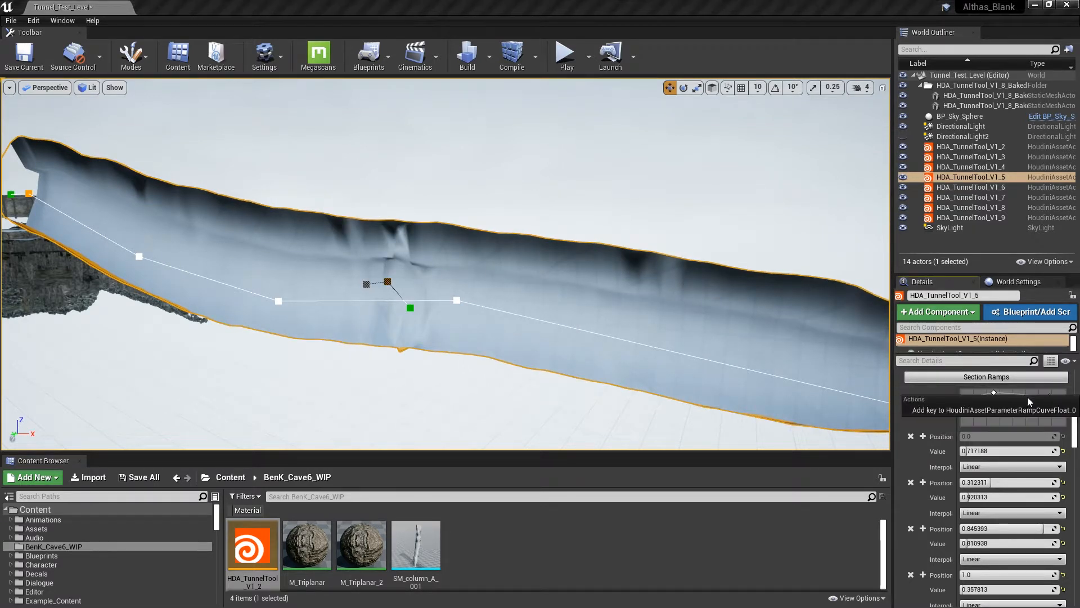
left_click(1007, 409)
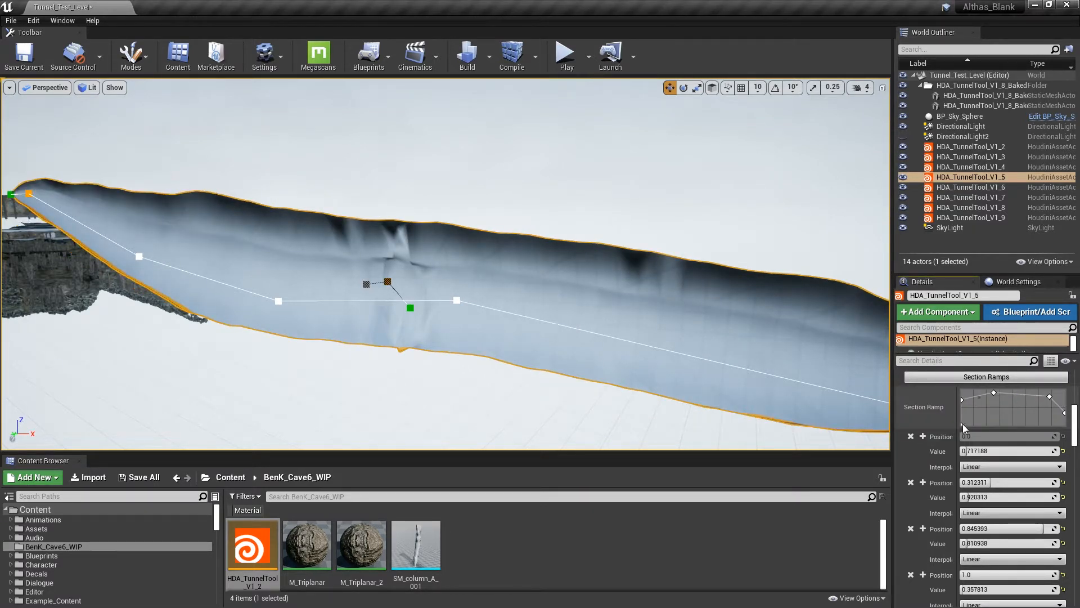
left_click_drag(963, 424, 1020, 389)
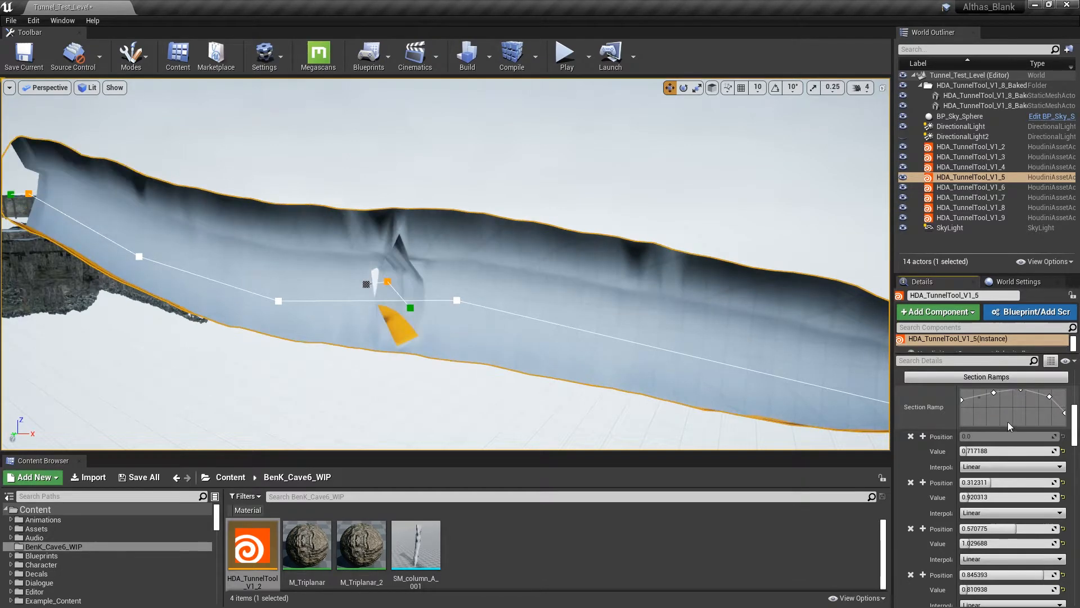
- Extend the main tunnel's narrow end with an extra curve point so the passage bends onward
right_click_drag(732, 338, 709, 337)
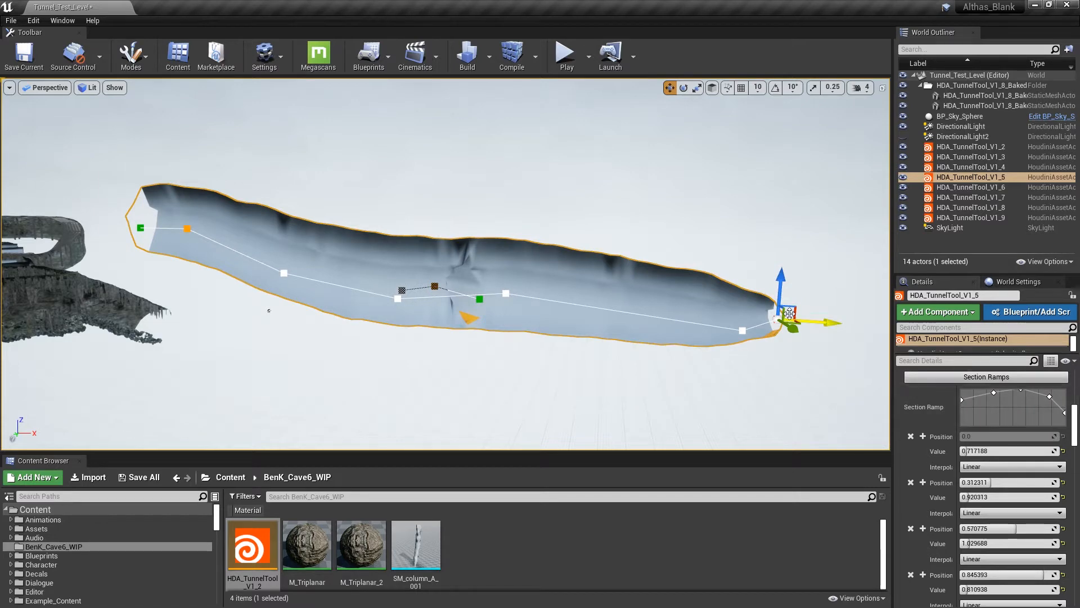
right_click_drag(304, 271, 175, 405)
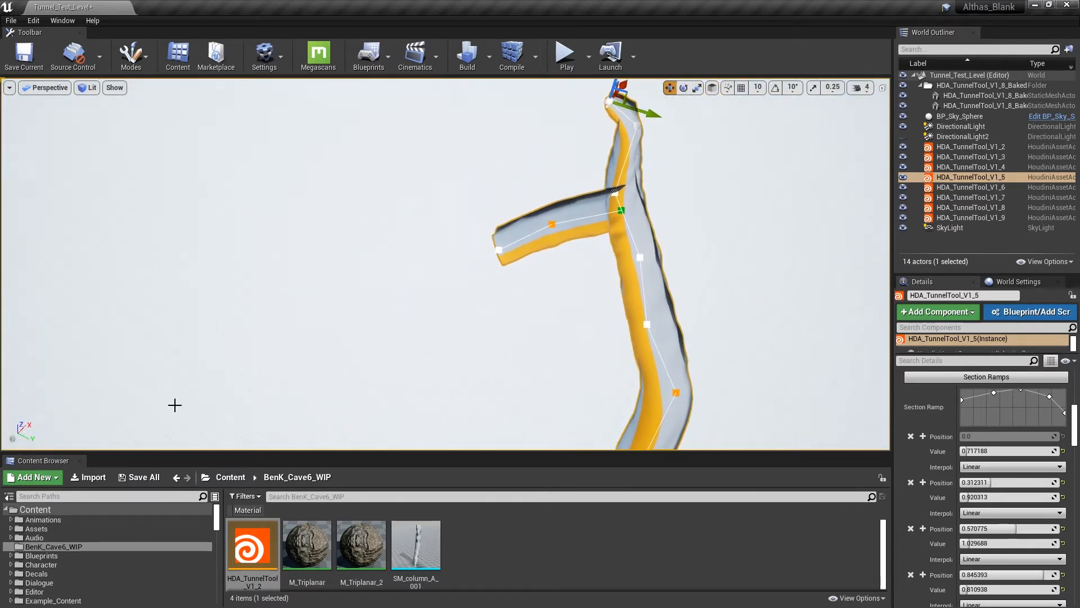
- Place another HDA_TunnelTool_V1_2 asset in the level and bring it close to the existing tunnel's side branch
left_click_drag(251, 550, 426, 297)
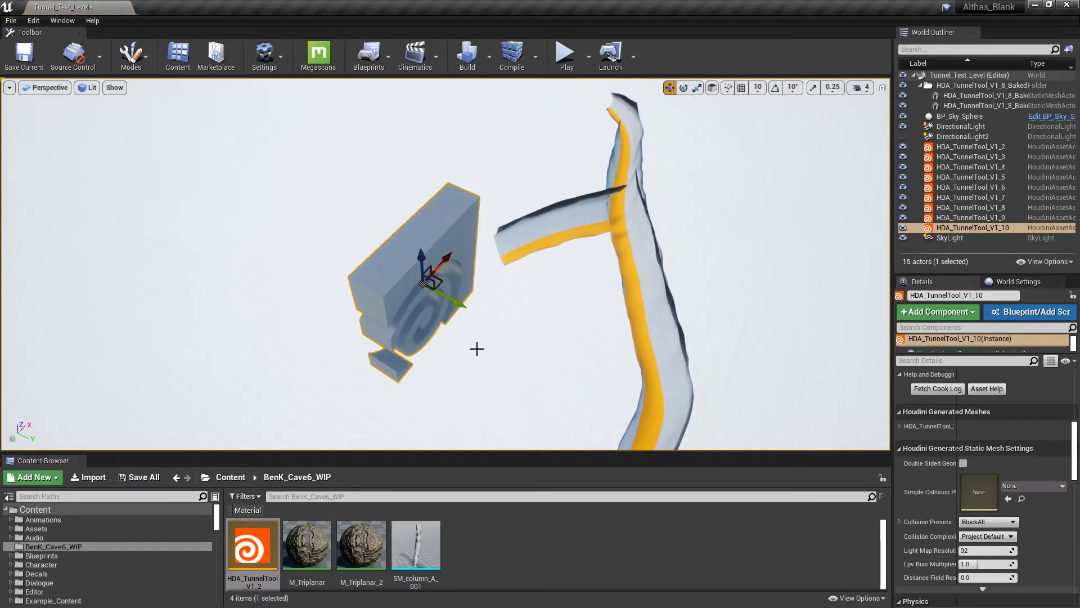
right_click_drag(516, 337, 415, 221)
left_click_drag(224, 89, 219, 384)
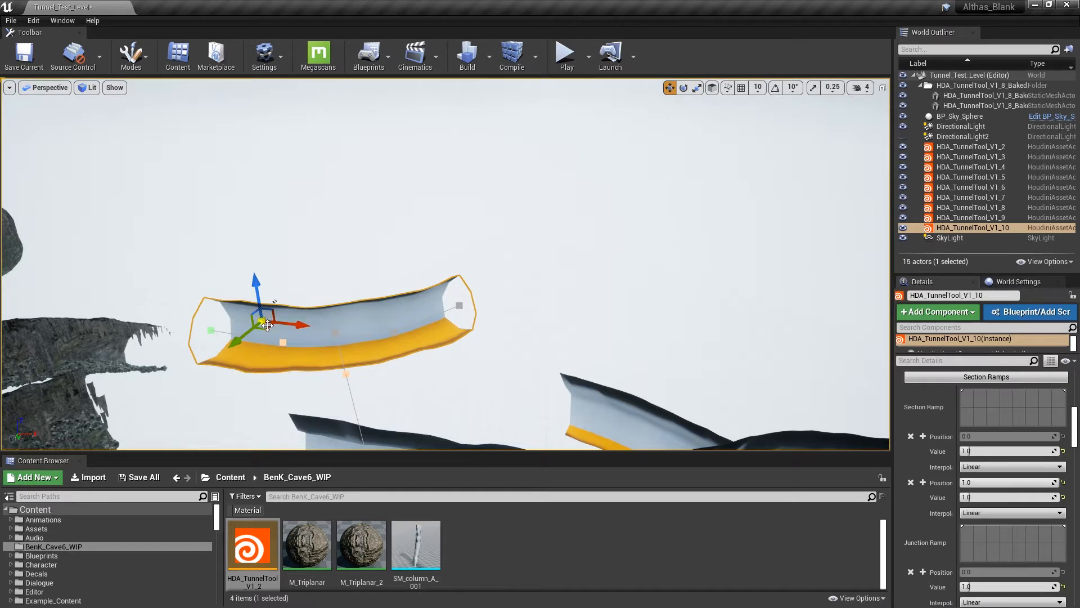
left_click_drag(267, 326, 448, 303)
right_click_drag(448, 302, 457, 330)
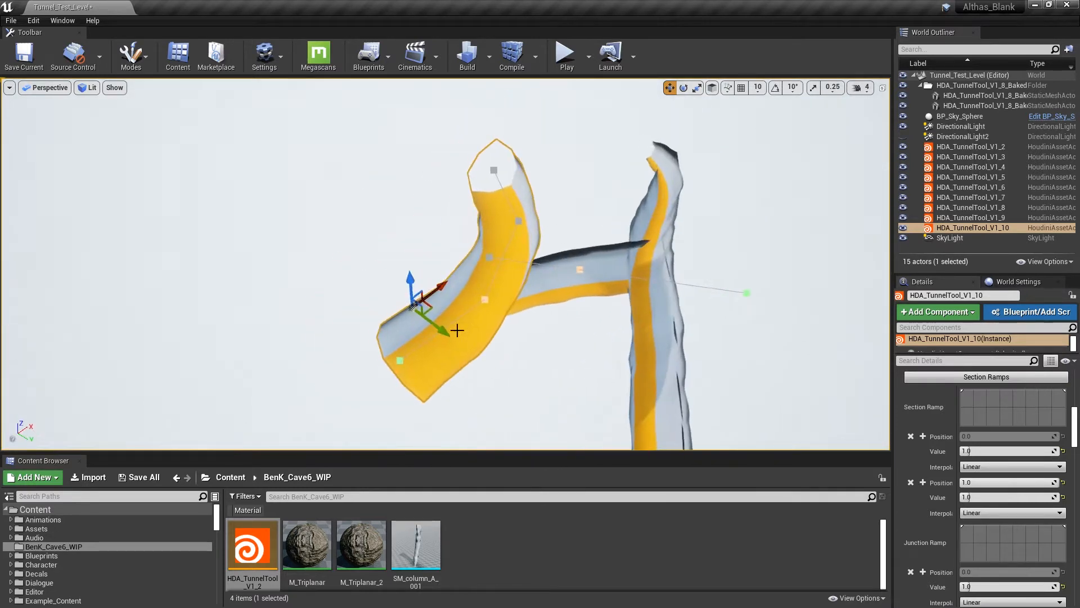
- Move the new tunnel away from the side branch and lower it toward the height of the branch's open end
left_click_drag(431, 306, 316, 246)
right_click_drag(316, 245, 410, 232)
left_click_drag(425, 312, 425, 356)
right_click_drag(424, 356, 451, 357)
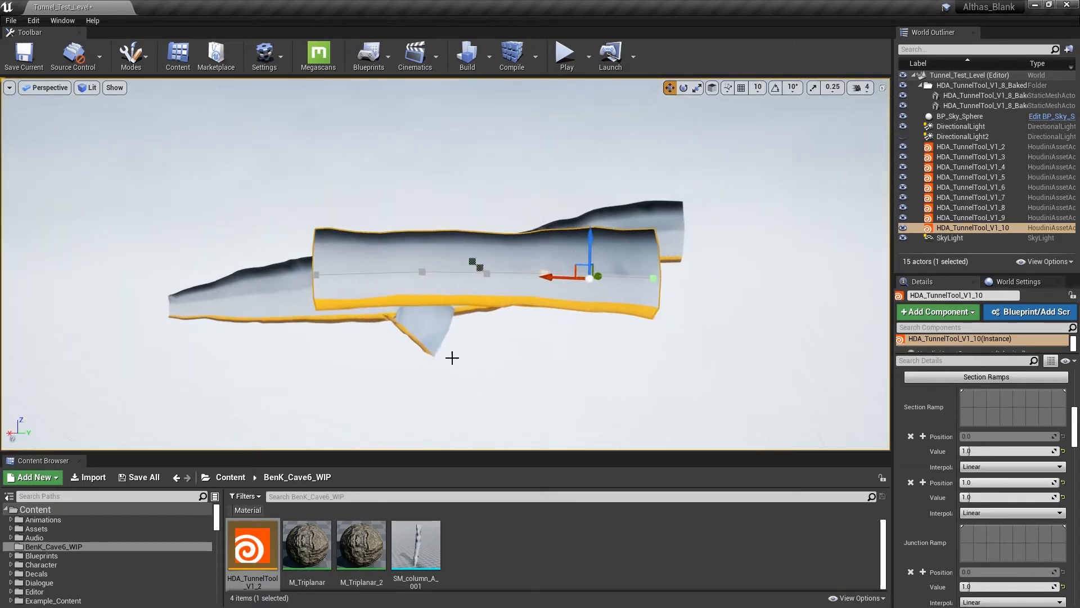
left_click_drag(574, 242, 574, 300)
right_click_drag(574, 300, 613, 403)
- Lengthen the new tunnel by moving both of its end points outward
left_click(608, 405)
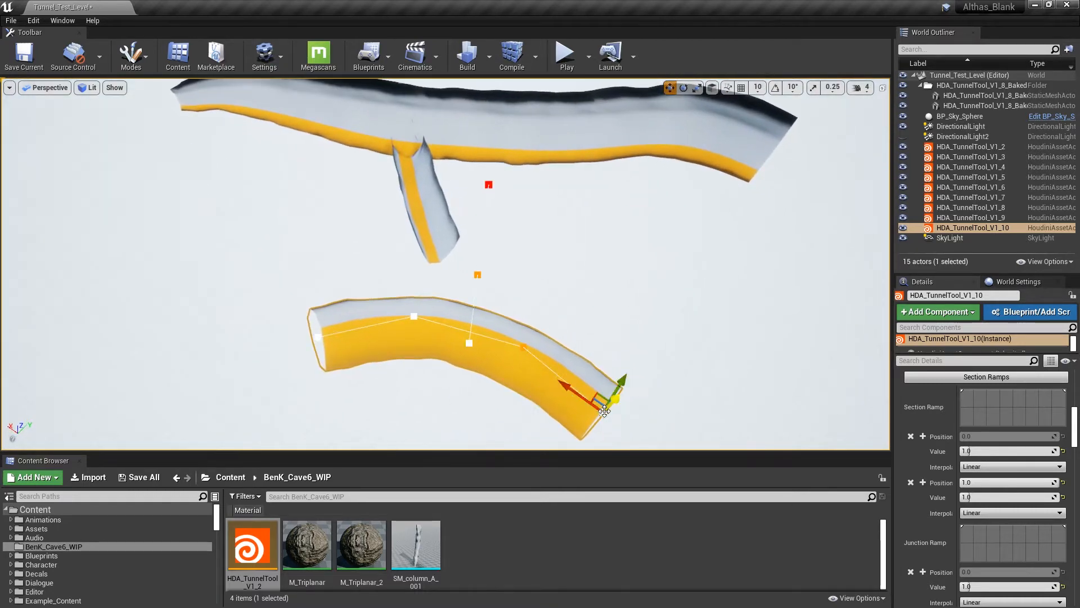
left_click_drag(700, 359, 750, 332)
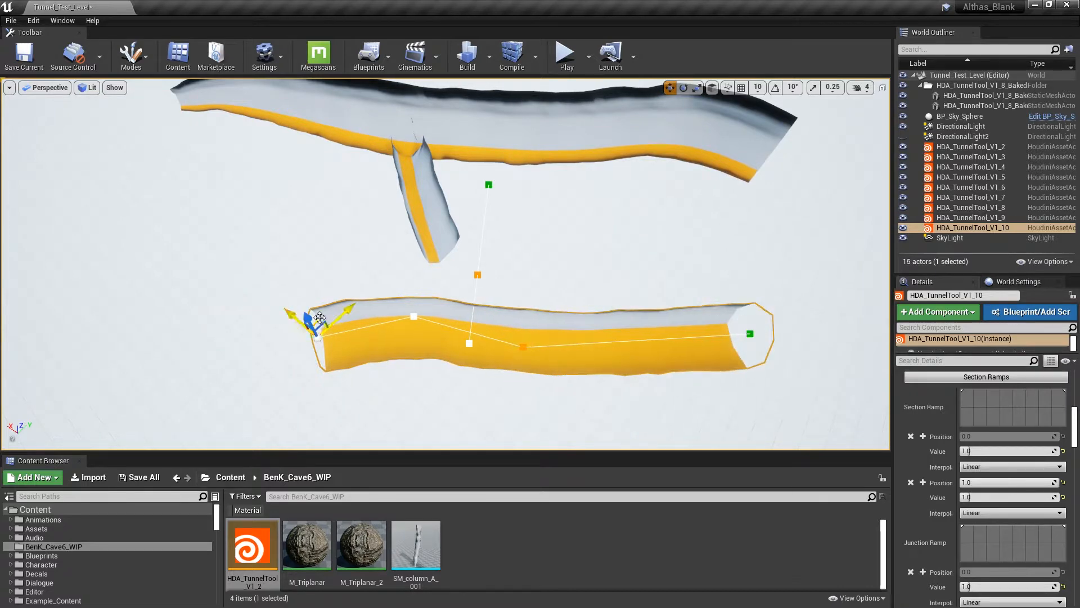
left_click_drag(220, 319, 52, 295)
right_click_drag(52, 295, 17, 284)
right_click_drag(251, 278, 519, 415)
right_click_drag(728, 406, 759, 366)
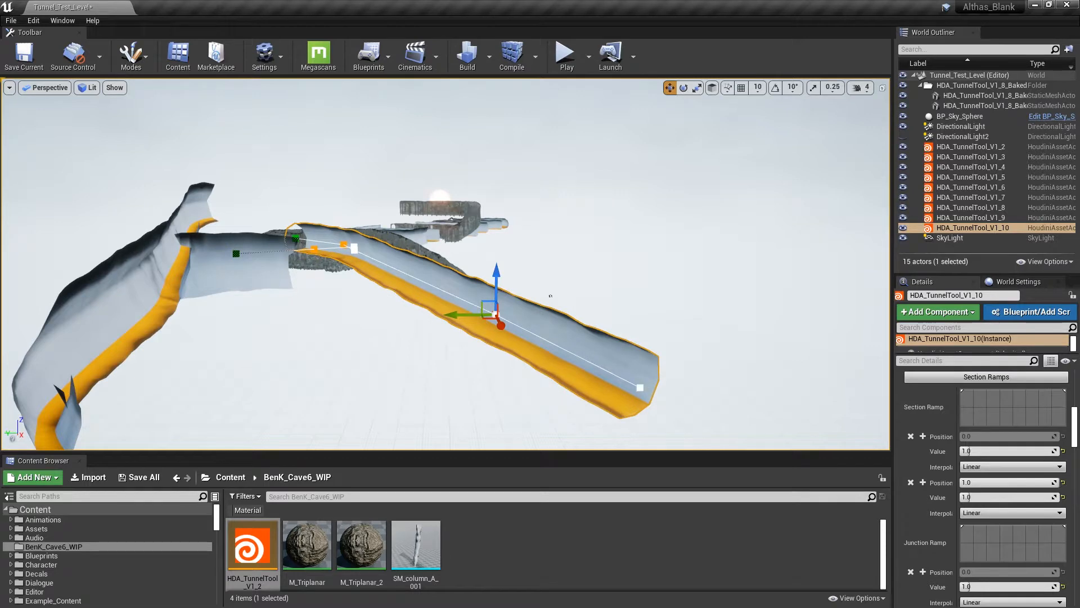
- Set the new tunnel's type to Junction
right_click_drag(584, 296, 509, 321)
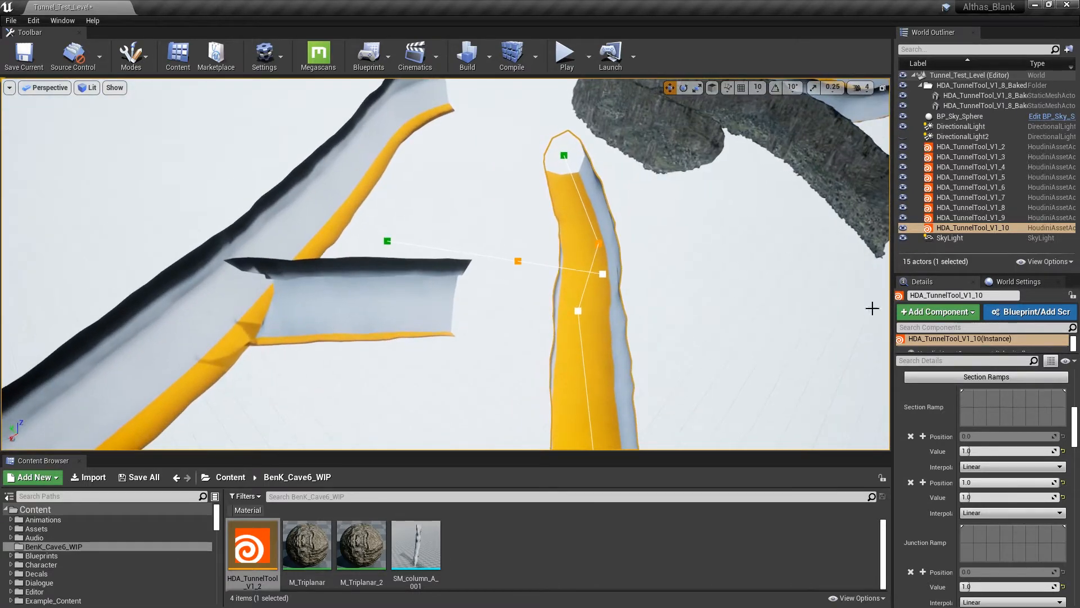
scroll(946, 458, "up", 10)
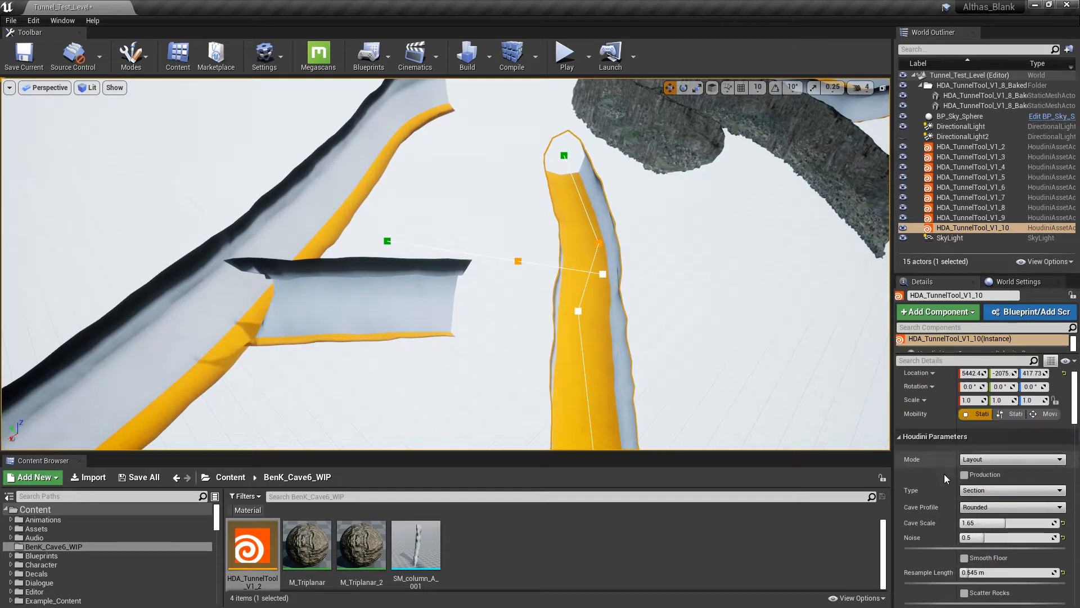
left_click(1000, 506)
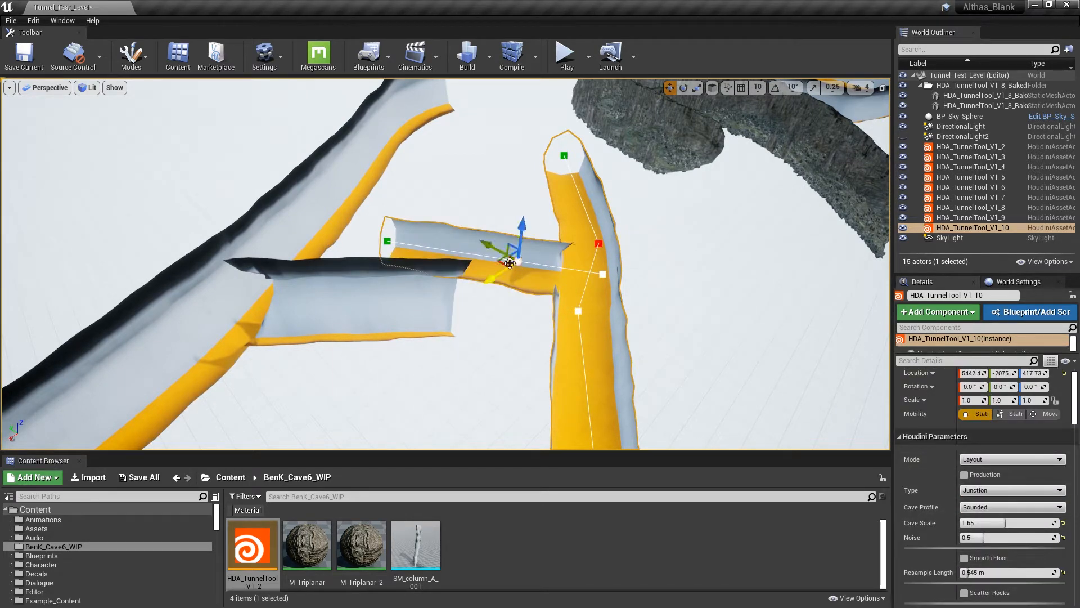
- Move the new junction branch's middle point and direct its end point into the open end of the existing side branch
left_click_drag(500, 298, 502, 299)
right_click_drag(502, 300, 439, 281)
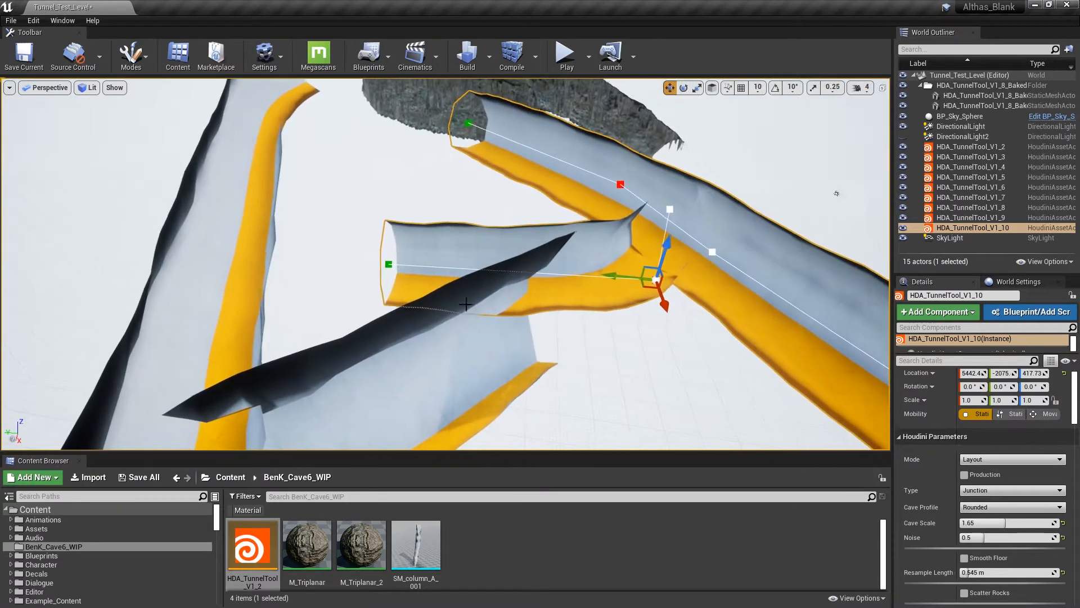
left_click(393, 264)
left_click_drag(490, 366, 484, 369)
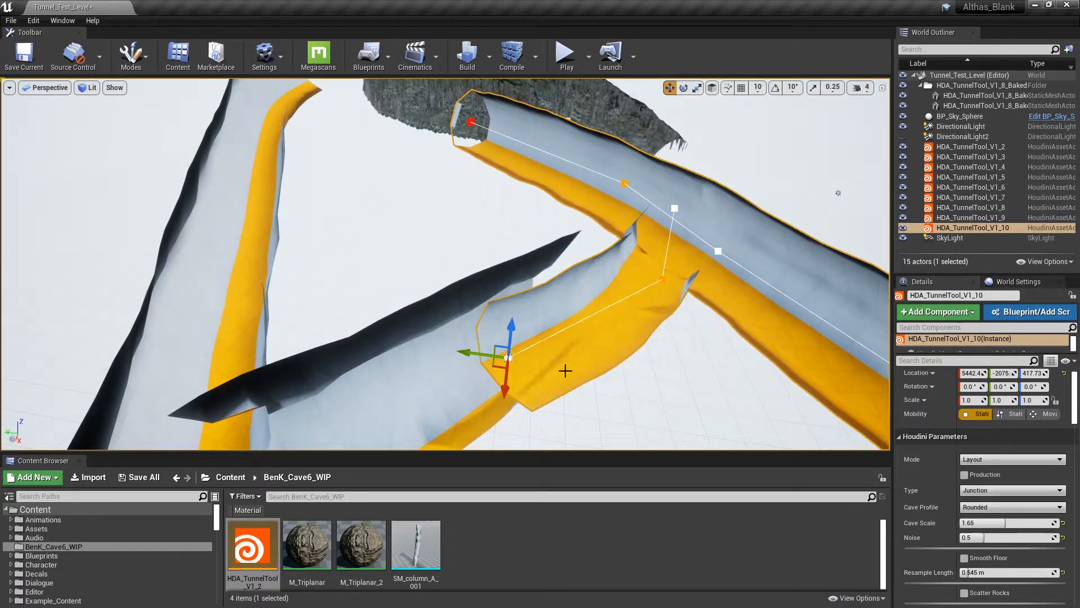
- Reposition the new branch's middle point to straighten its path from the new tunnel to the existing side branch
right_click_drag(565, 369, 597, 281)
left_click(567, 297)
left_click_drag(547, 294, 527, 290)
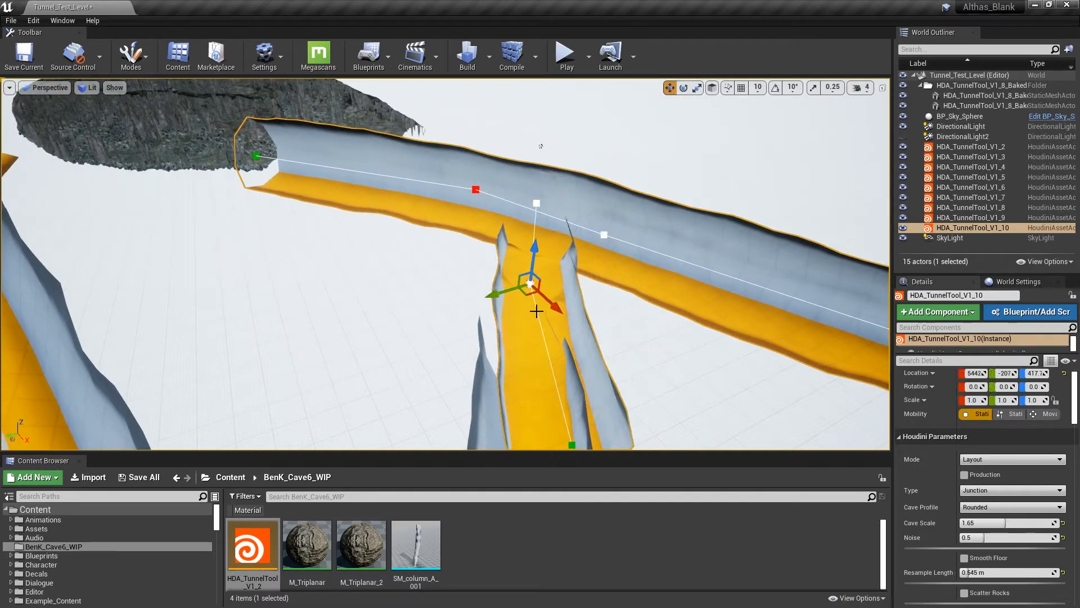
right_click_drag(535, 310, 636, 306)
right_click_drag(521, 287, 659, 265)
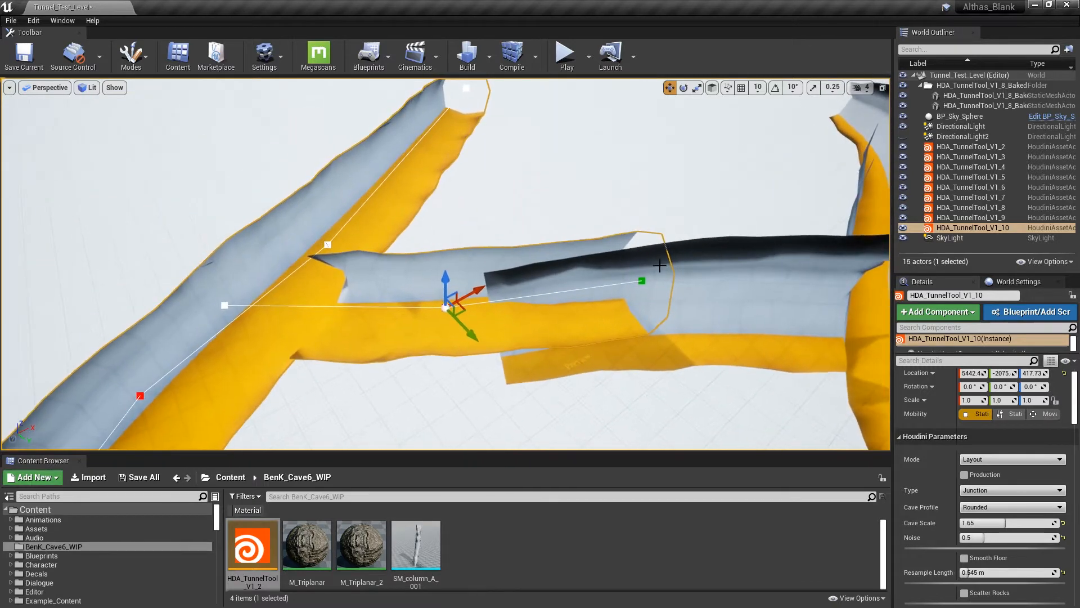
- Lower and shorten the new branch to fit the neighbouring one, and set the new tunnel's cave profile to Sharp and cave scale to about 1.89
left_click(481, 248)
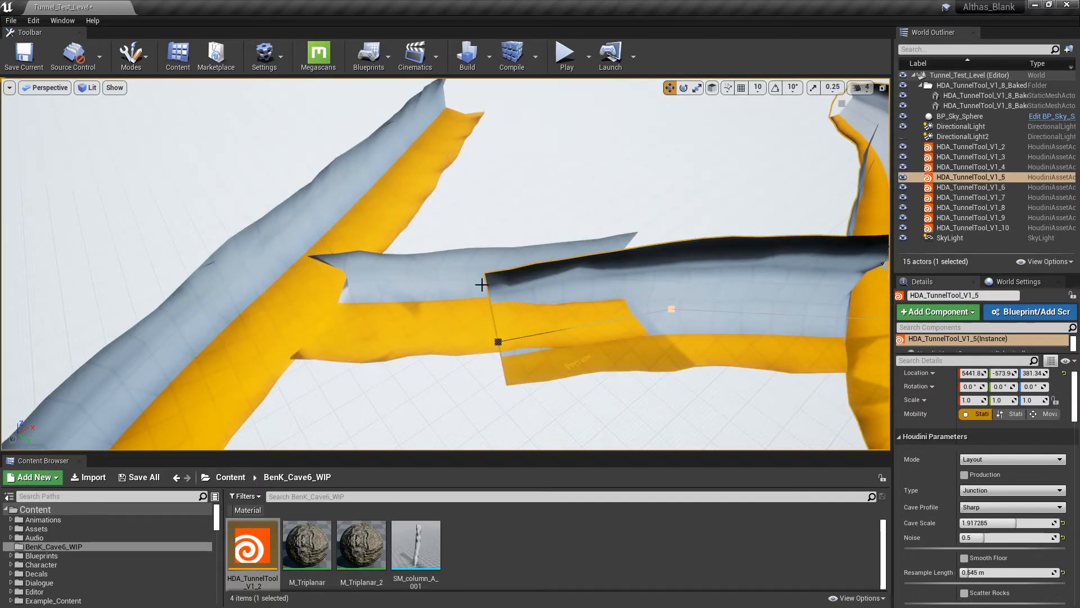
left_click(552, 286)
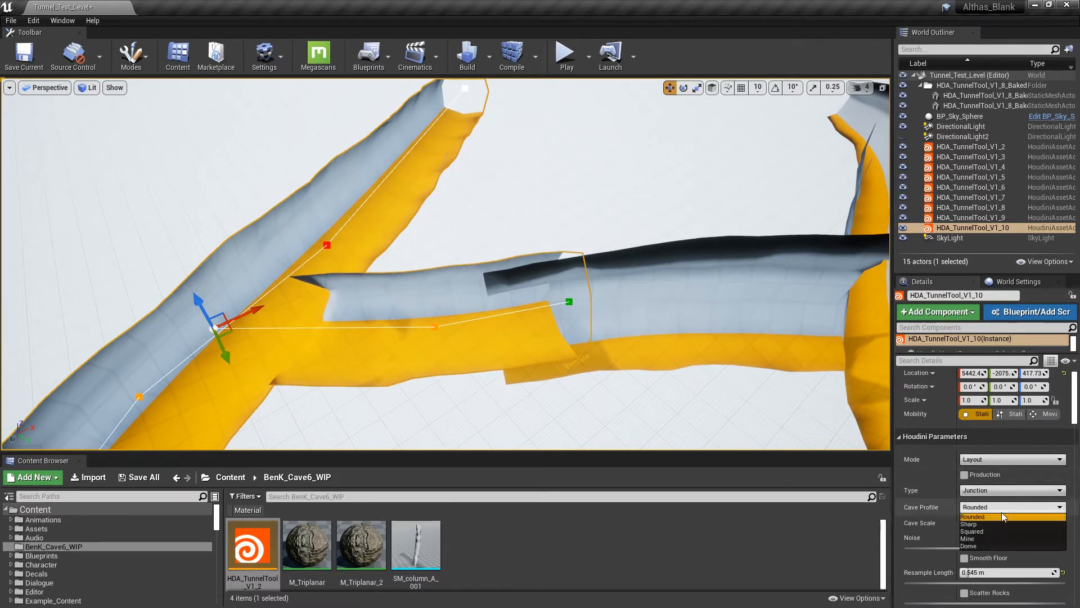
left_click(995, 523)
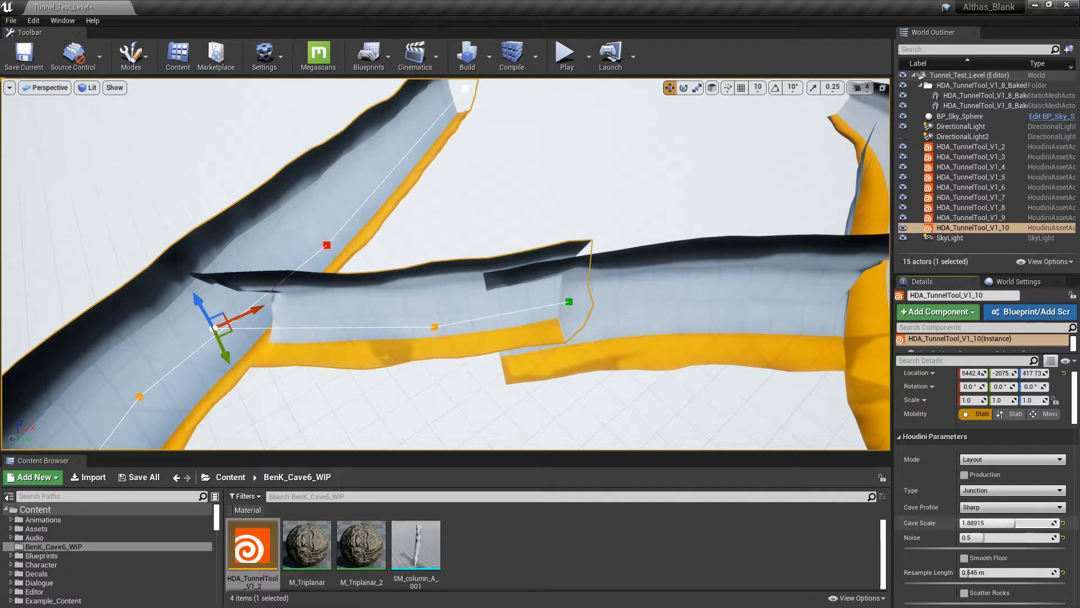
- Lower HDA_TunnelTool_V1_10 to a height of about 293.24 to meet the neighbouring branch, and set its noise to about 0.83
right_click_drag(601, 320, 529, 246)
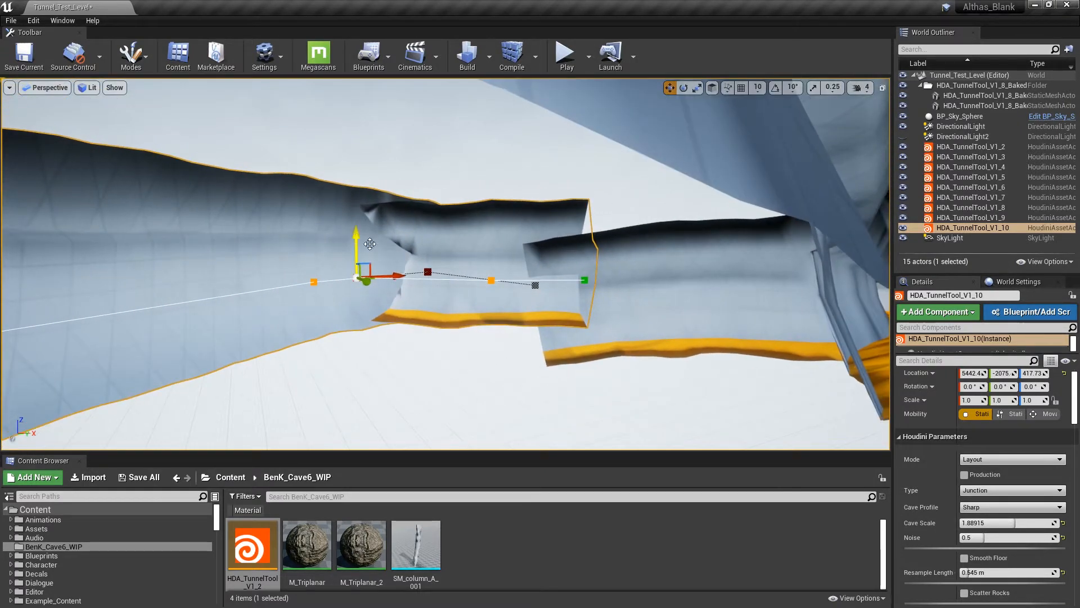
left_click_drag(237, 237, 238, 274)
right_click_drag(239, 274, 352, 280)
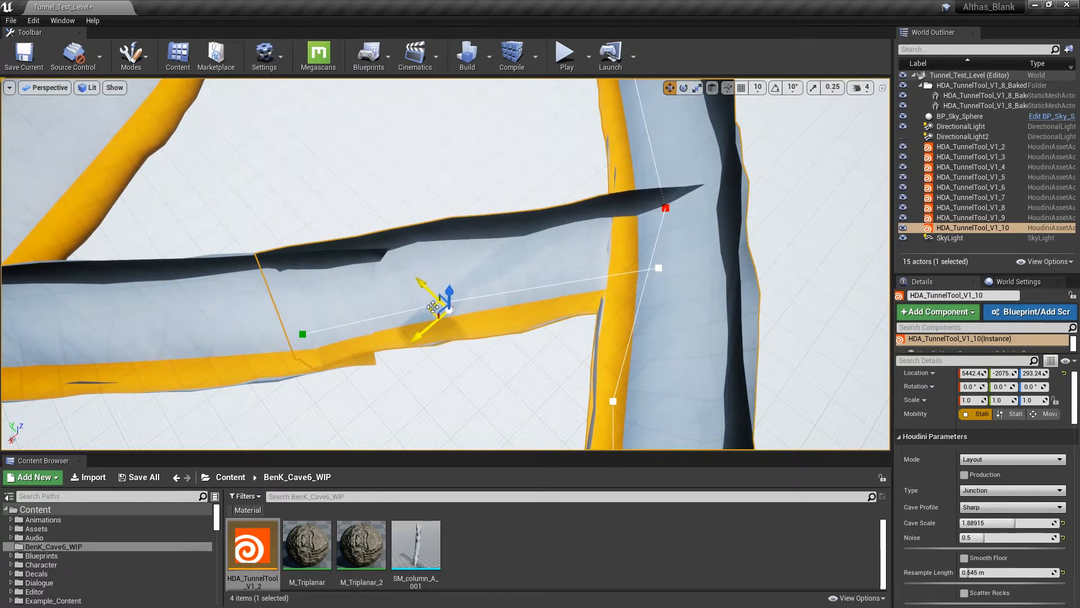
mouse_move(410, 313)
right_mouse_down()
mouse_move(479, 304)
mouse_move(523, 248)
mouse_move(526, 227)
mouse_move(394, 228)
mouse_move(427, 202)
mouse_move(462, 186)
mouse_move(402, 317)
right_mouse_up()
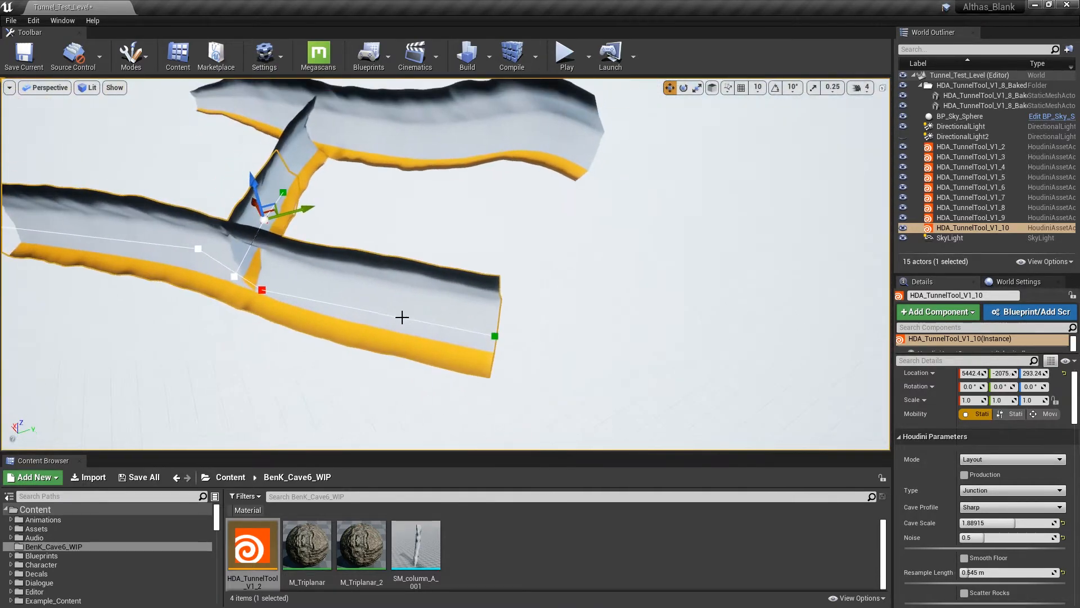
key("f")
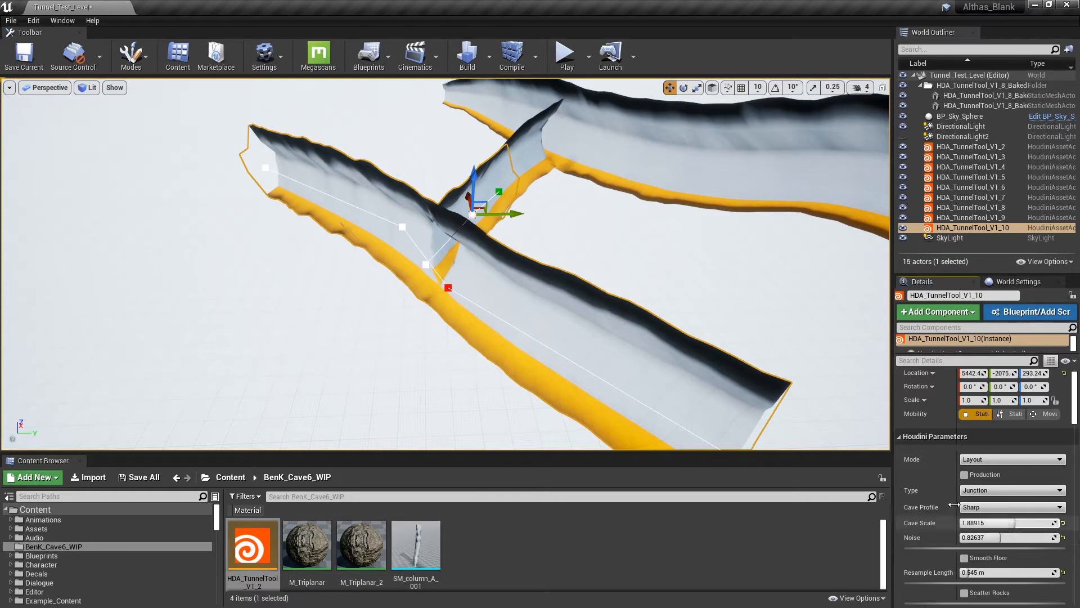
- Extend the open end of the tunnel with a new curve point raised above the previous one
right_click_drag(450, 265, 601, 332)
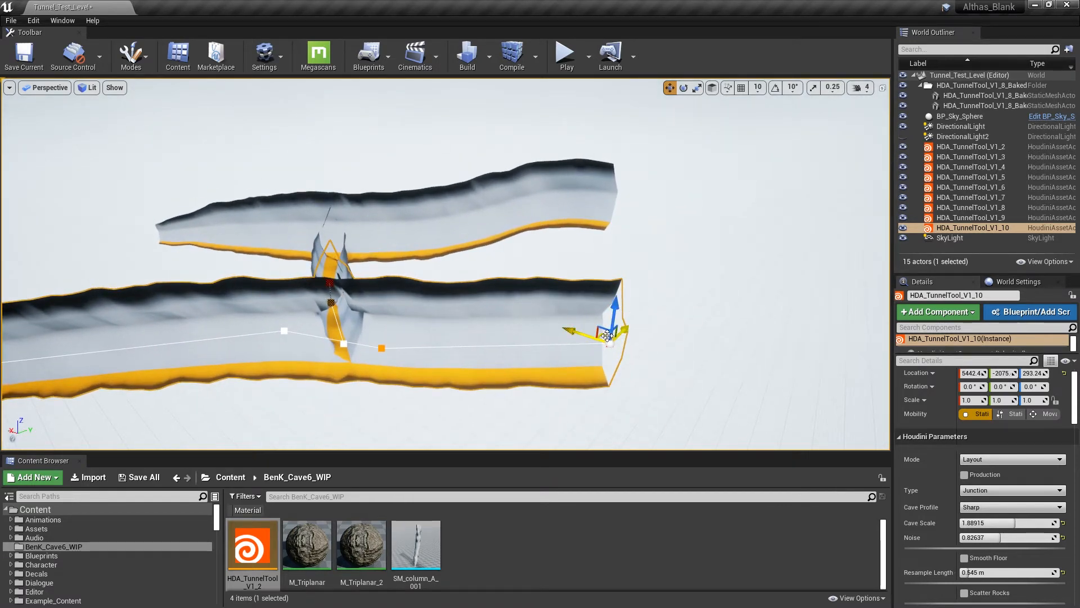
left_click_drag(746, 334, 775, 311)
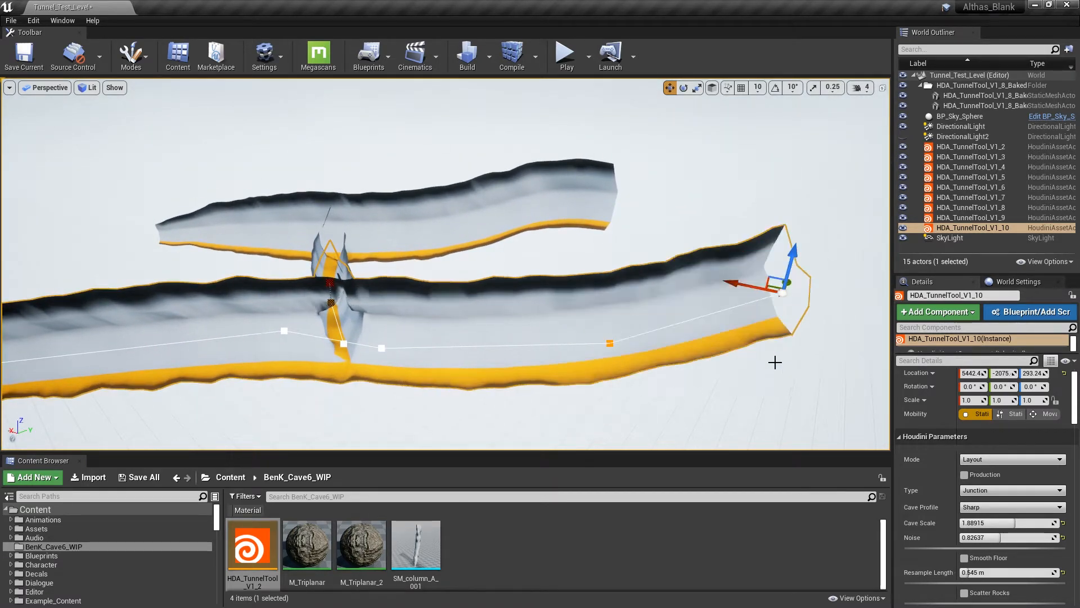
mouse_move(776, 361)
right_mouse_down()
mouse_move(754, 354)
mouse_move(776, 354)
right_mouse_up()
- Shape the tunnel's section ramp with a key at about position 0.16, value 1.0, and a start value of about 0.51
scroll(962, 488, "down", 6)
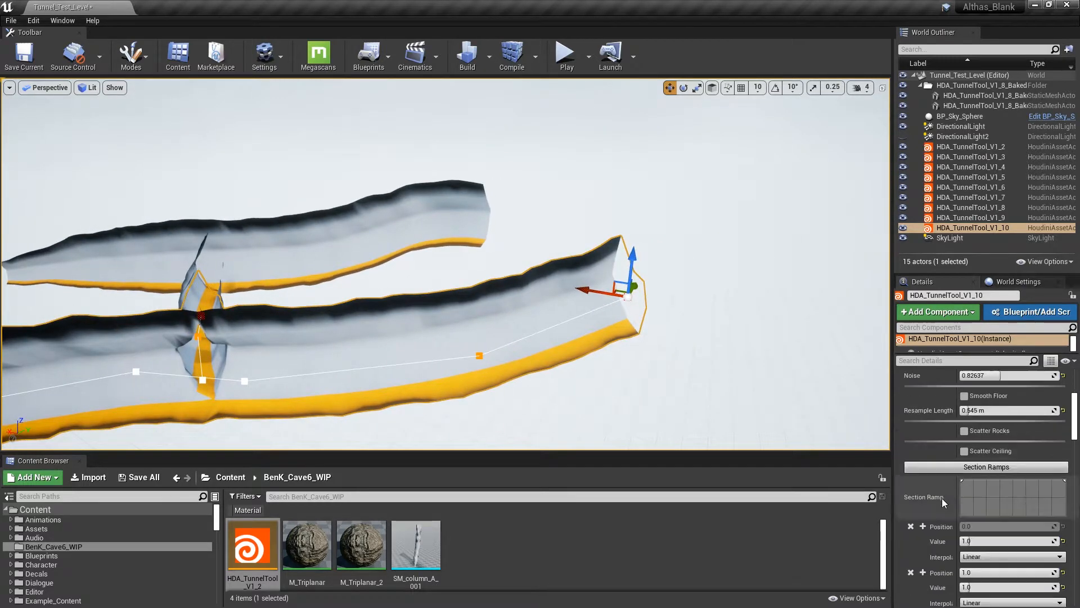
key("f")
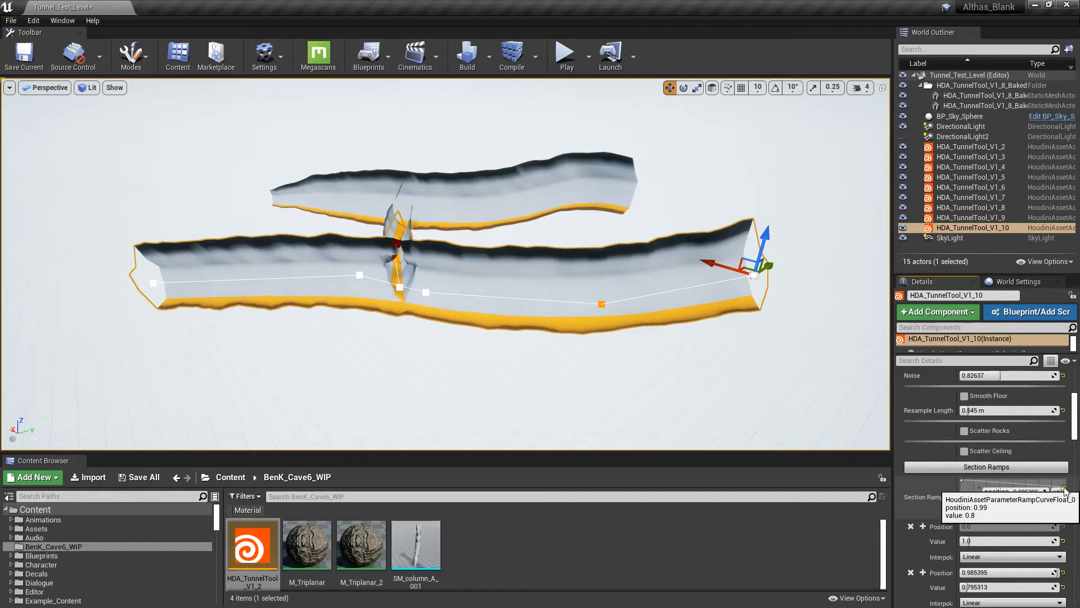
left_click_drag(1064, 490, 1065, 491)
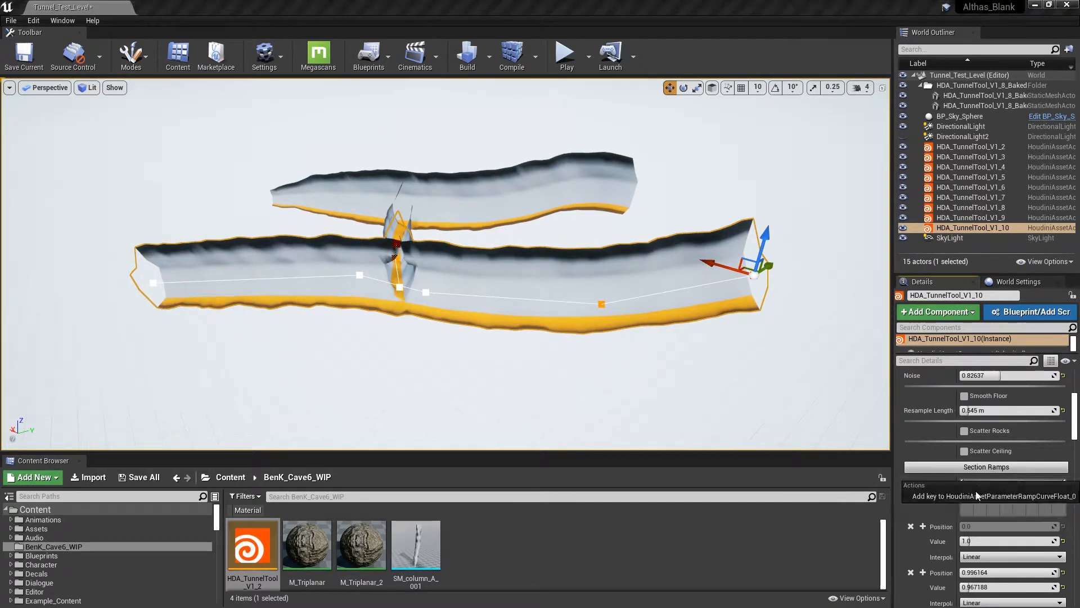
left_click_drag(975, 490, 970, 484)
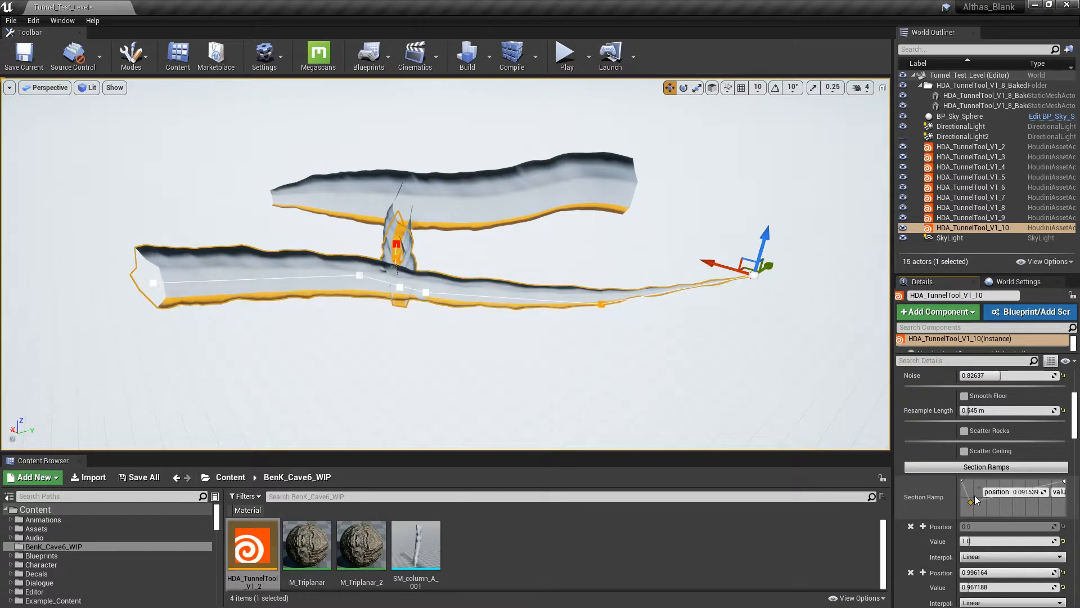
mouse_move(979, 484)
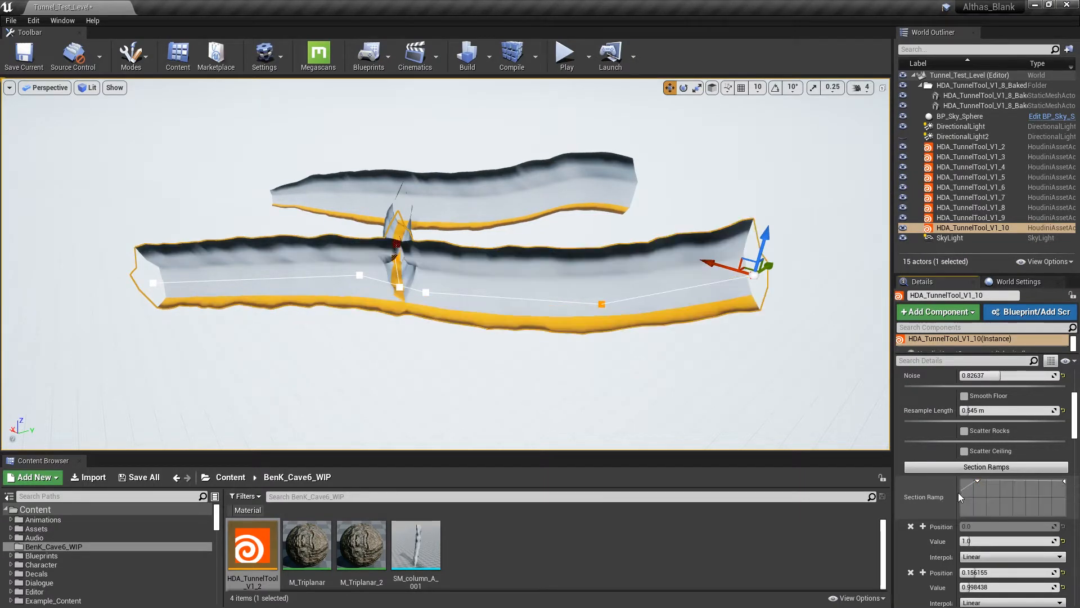
mouse_move(958, 492)
left_mouse_down()
mouse_move(967, 505)
mouse_move(960, 498)
left_mouse_up()
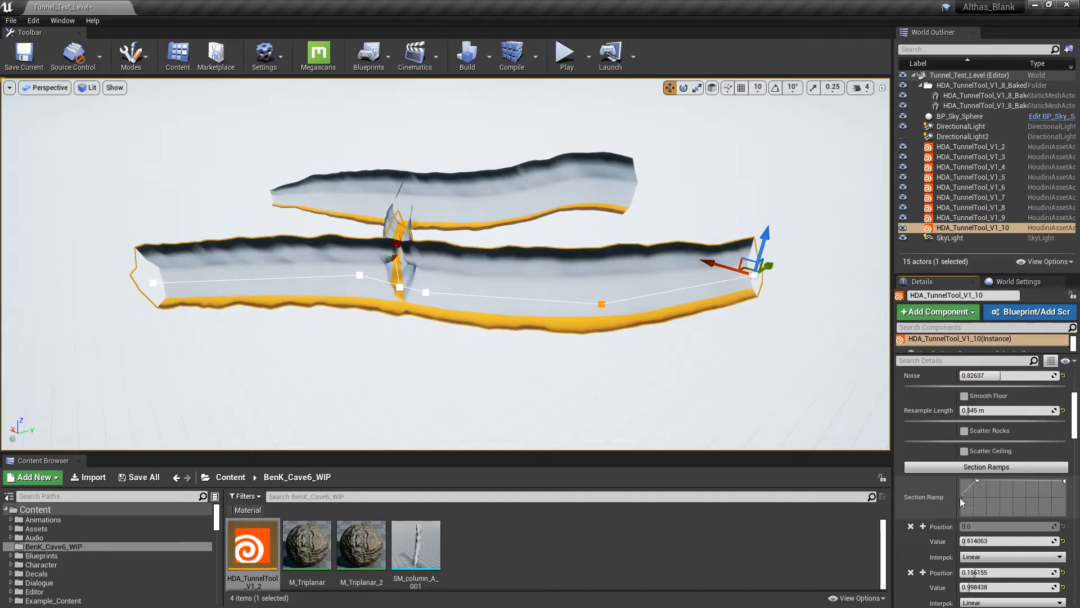
- Extend and bend the tunnel's opposite end by adding and moving curve points beyond it
left_click_drag(557, 350, 382, 293)
right_click_drag(352, 300, 500, 371)
left_click_drag(501, 372, 474, 282)
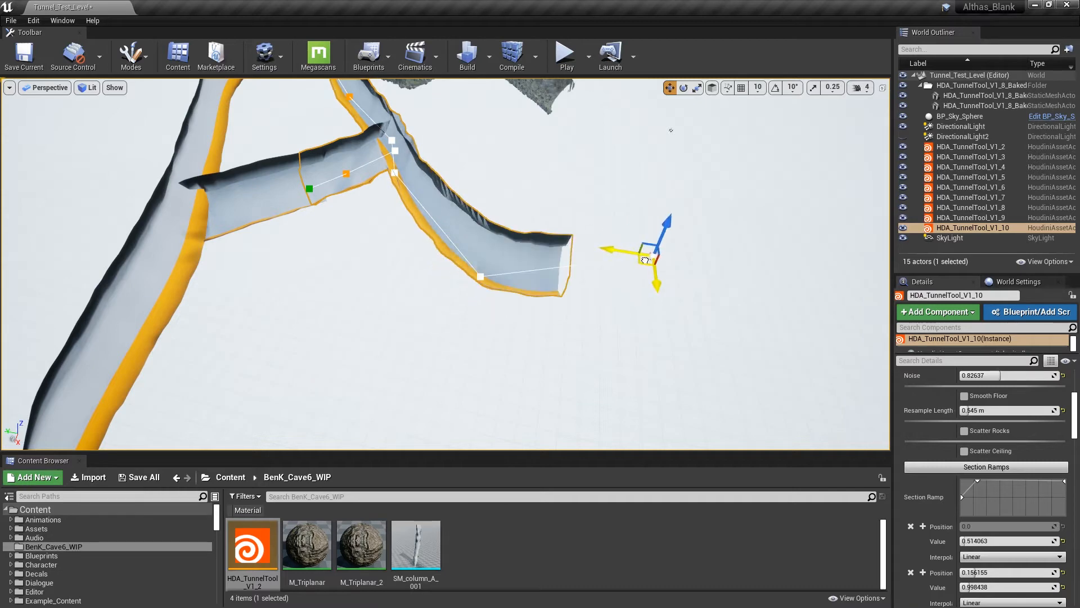
right_click_drag(637, 261, 872, 293)
- Play the level from inside the cave and walk through the joined tunnels to examine their passages
mouse_move(567, 253)
right_mouse_down()
mouse_move(596, 253)
mouse_move(557, 250)
mouse_move(566, 254)
right_mouse_up()
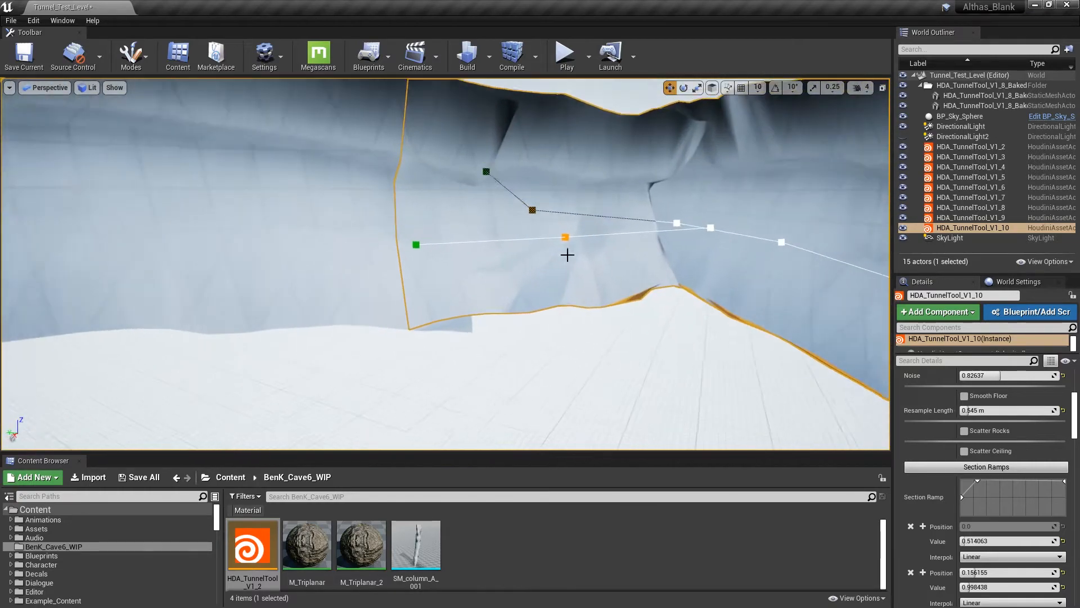
left_click(328, 266)
mouse_move(328, 265)
right_mouse_down()
mouse_move(337, 316)
mouse_move(315, 324)
mouse_move(338, 321)
mouse_move(337, 361)
mouse_move(382, 338)
mouse_move(405, 310)
mouse_move(354, 292)
mouse_move(363, 276)
mouse_move(342, 270)
right_mouse_up()
right_click_drag(447, 251, 782, 242)
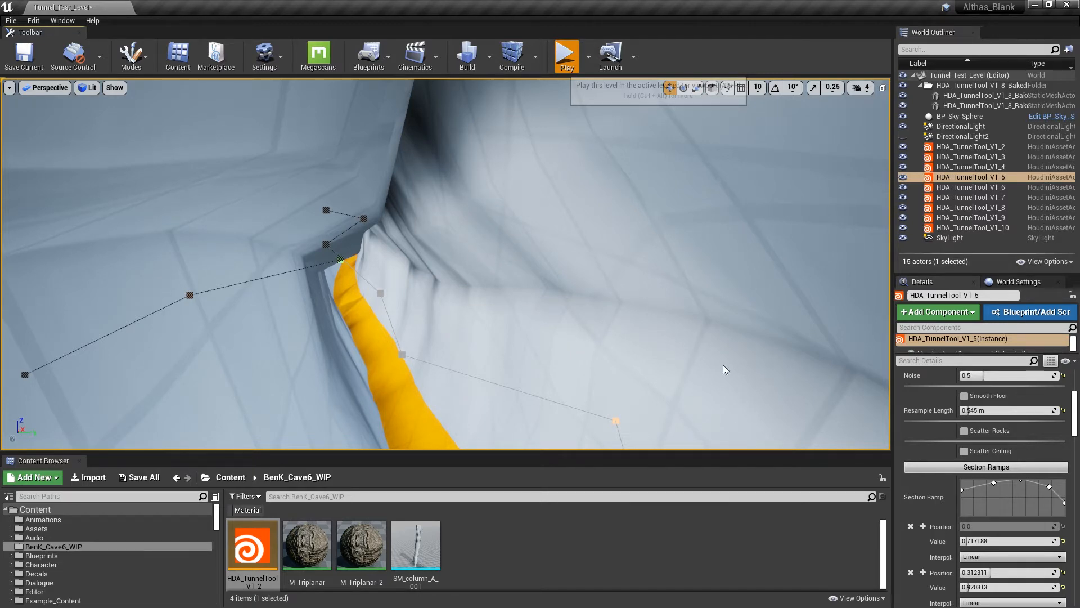
key("alt+p")
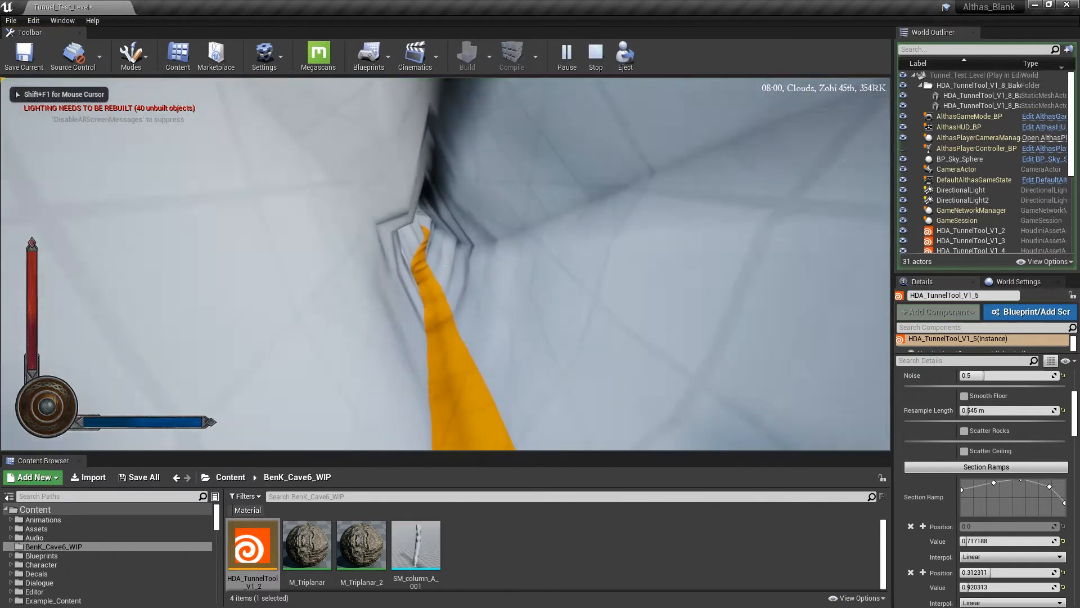
key("w")
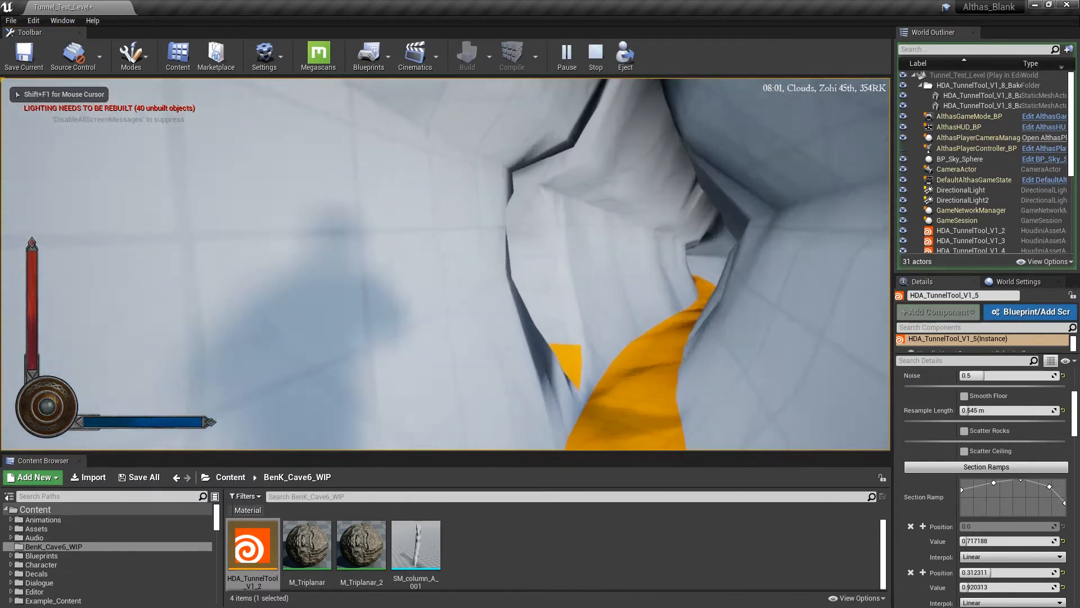
key("w")
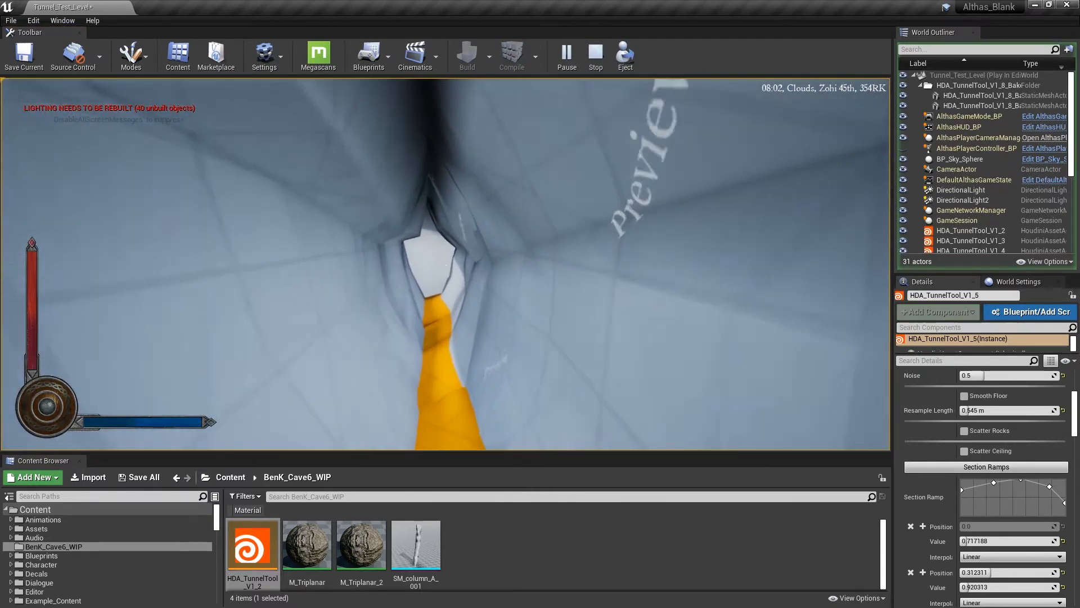
key("w")
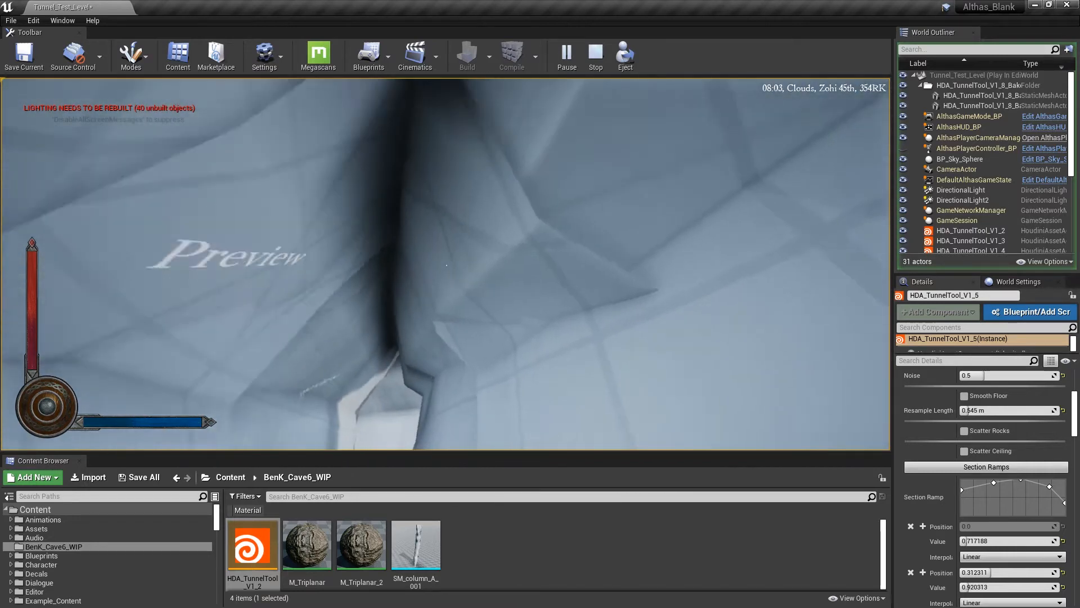
key("w")
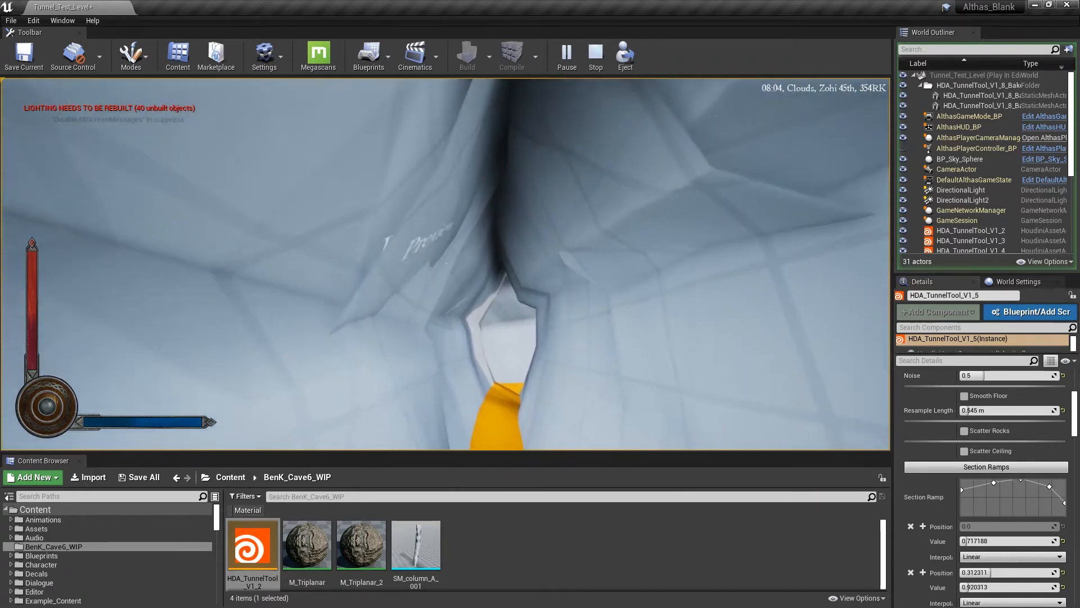
key("w")
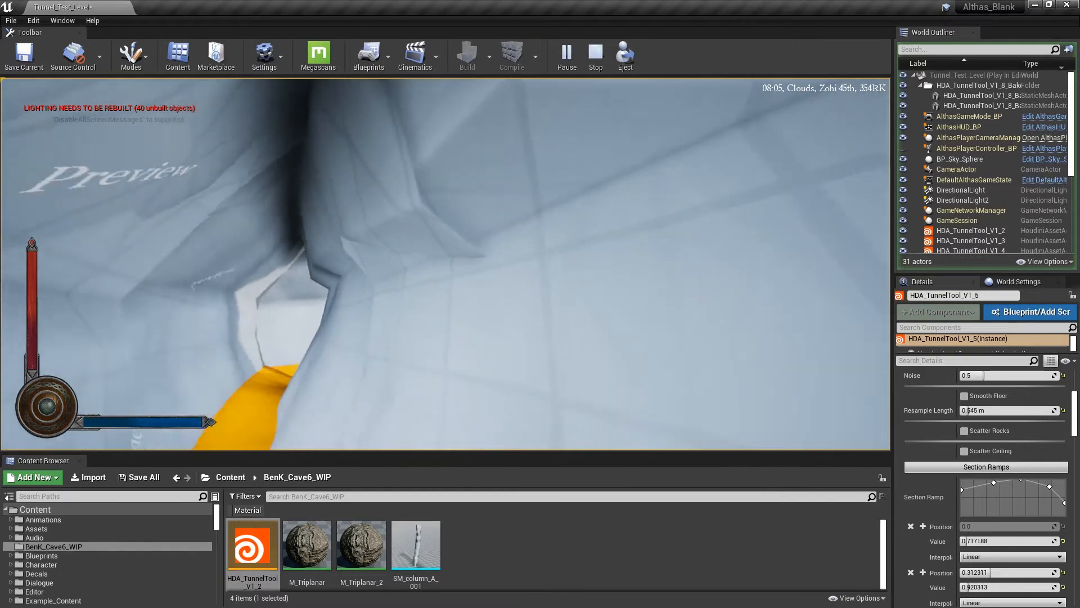
key("w")
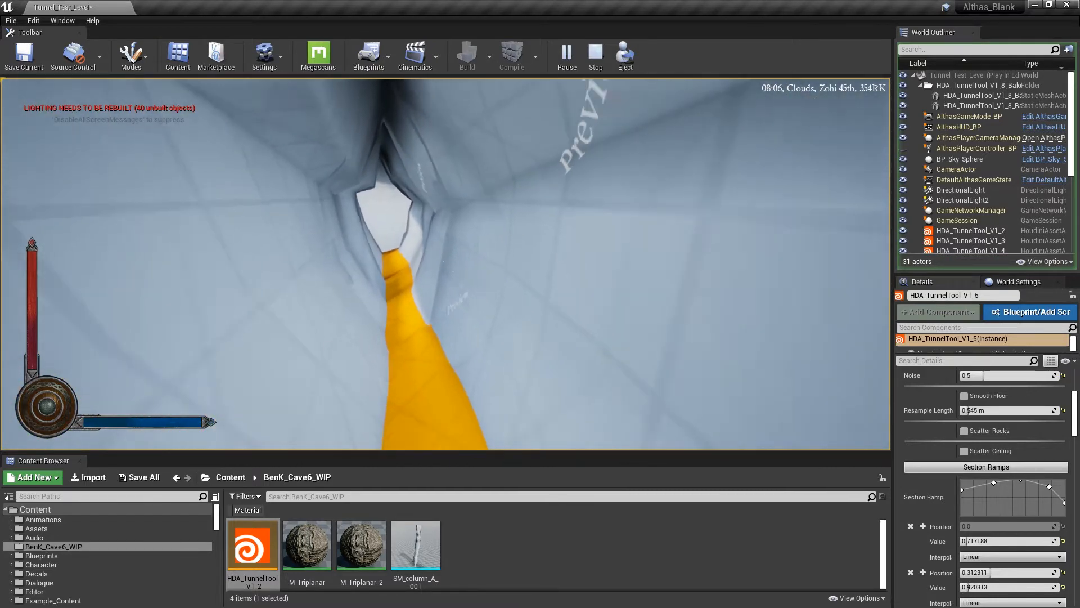
key("s")
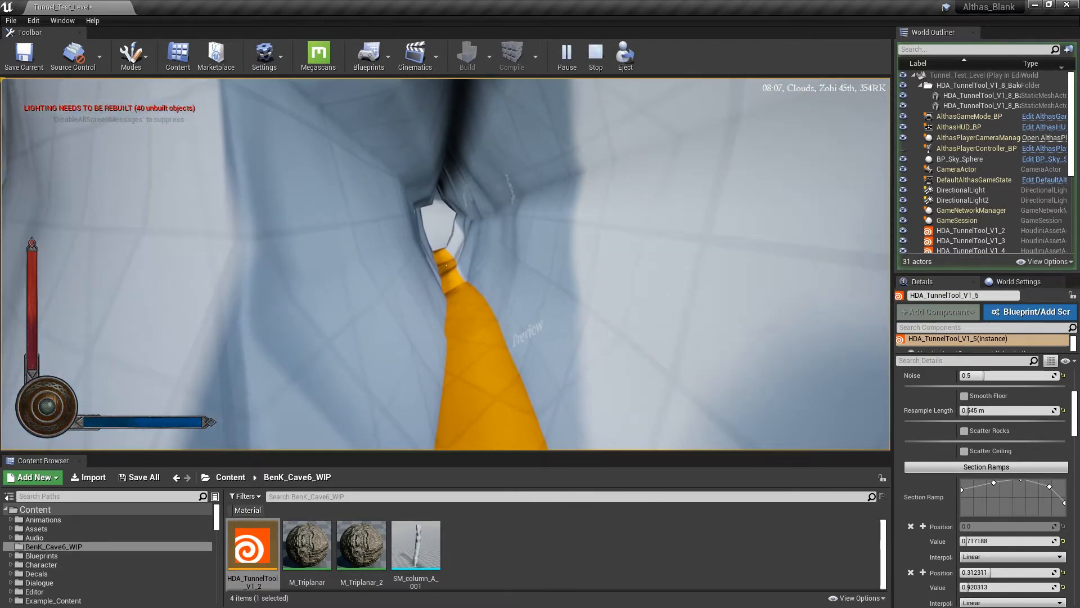
key("Escape")
- In HDA_TunnelTool_V1_5's junction ramp, set the end value to about 0.98 and add a key at about position 0.95 with the same value
right_click_drag(724, 347, 844, 360)
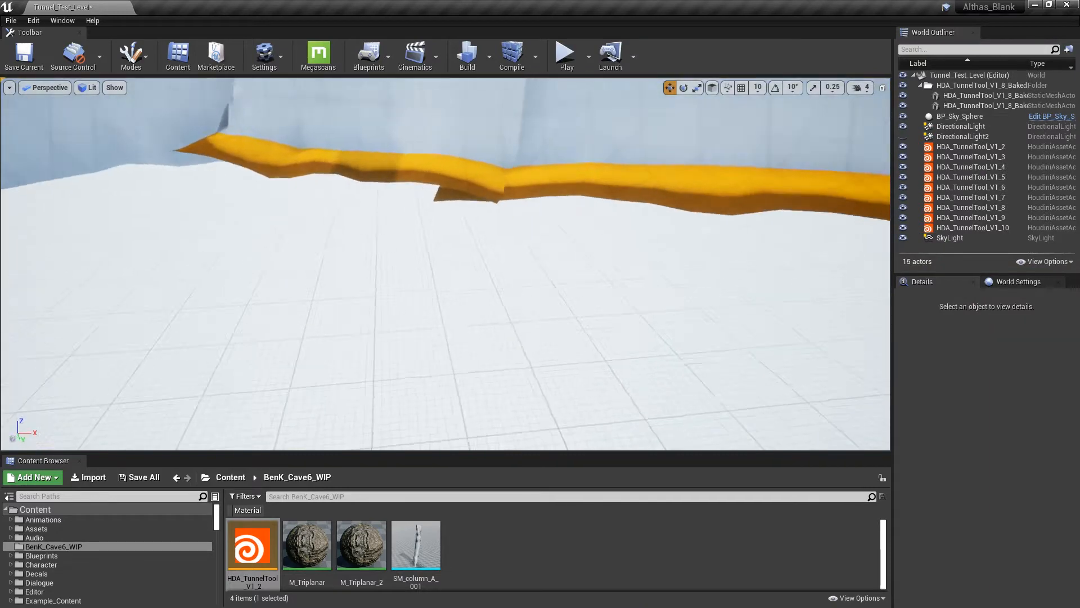
right_click_drag(579, 315, 613, 298)
left_click(579, 270)
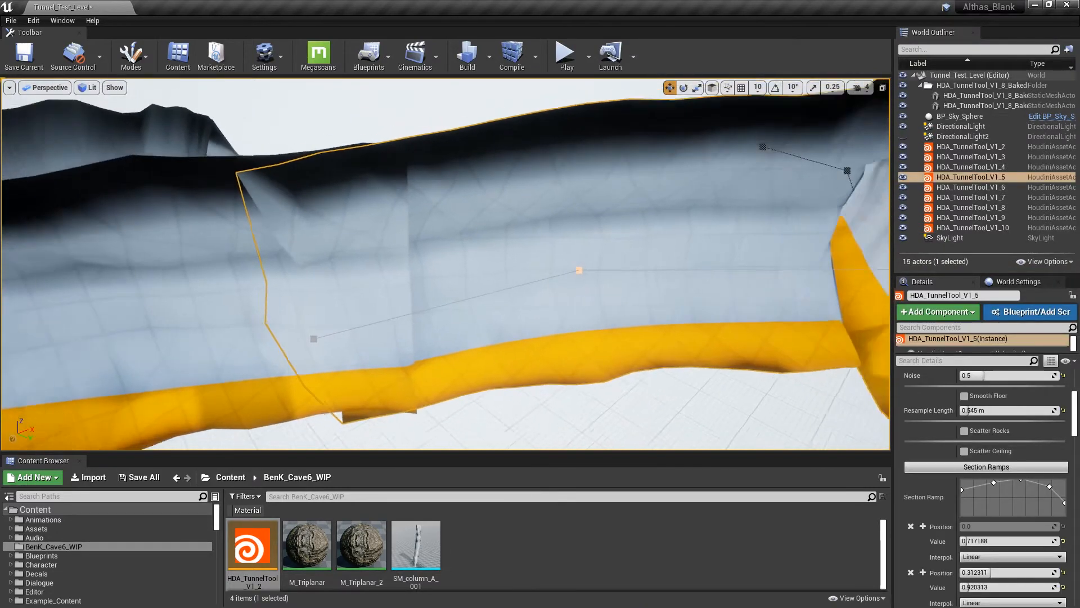
key("s")
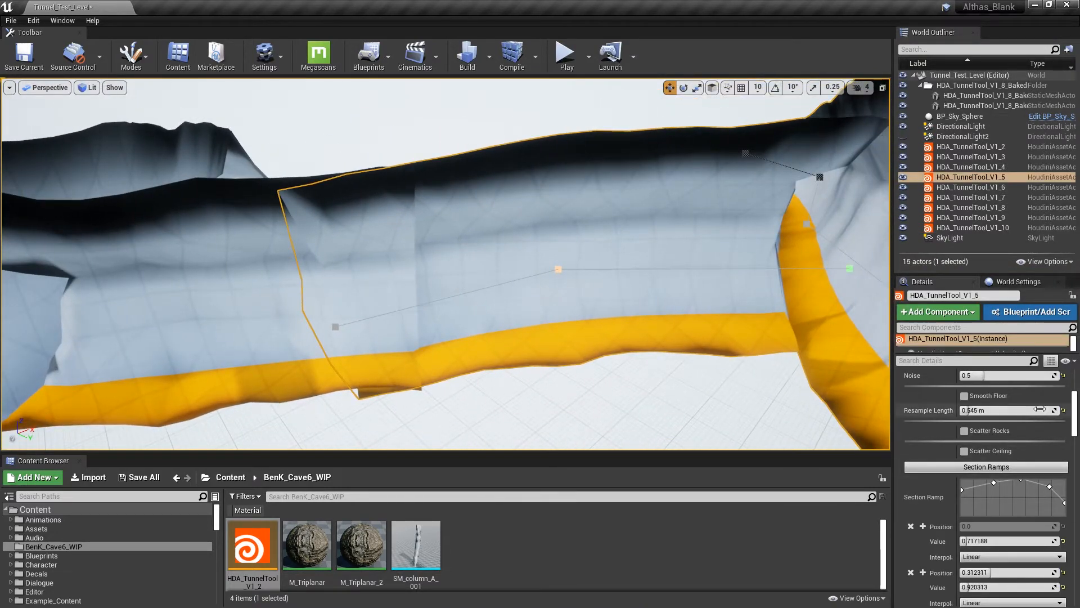
left_click_drag(1075, 401, 1075, 436)
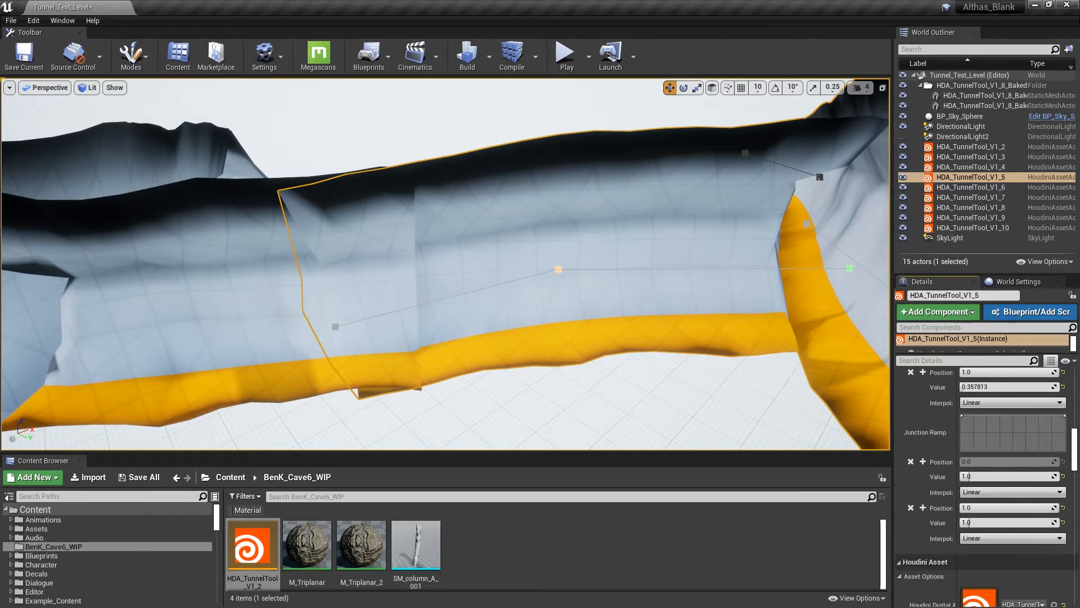
right_click_drag(599, 323, 593, 293)
key("s")
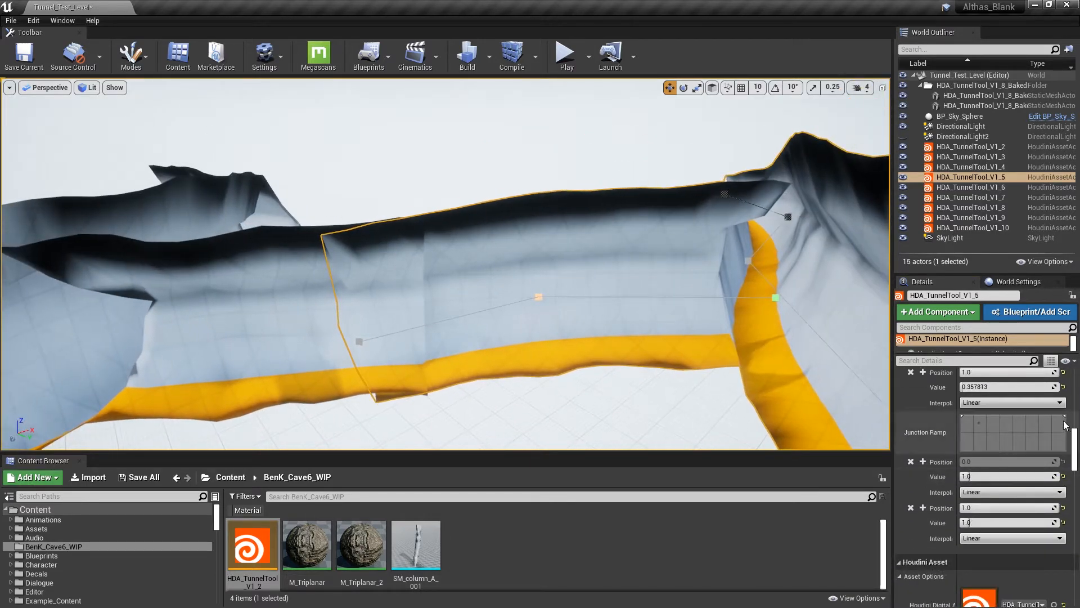
left_click_drag(1065, 419, 1065, 428)
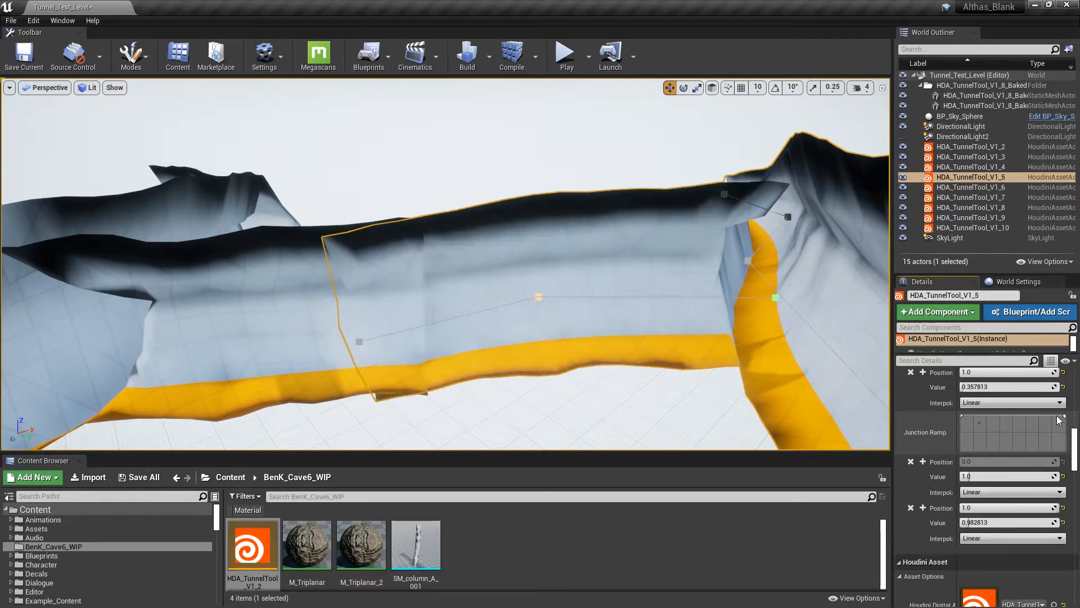
left_click(1061, 419)
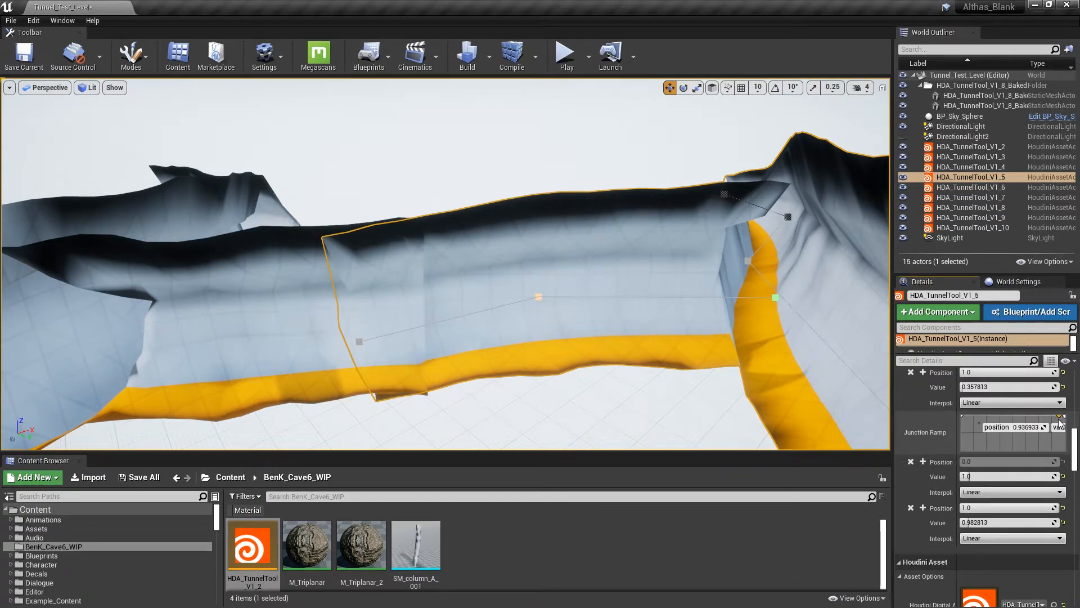
left_click_drag(963, 450, 1059, 417)
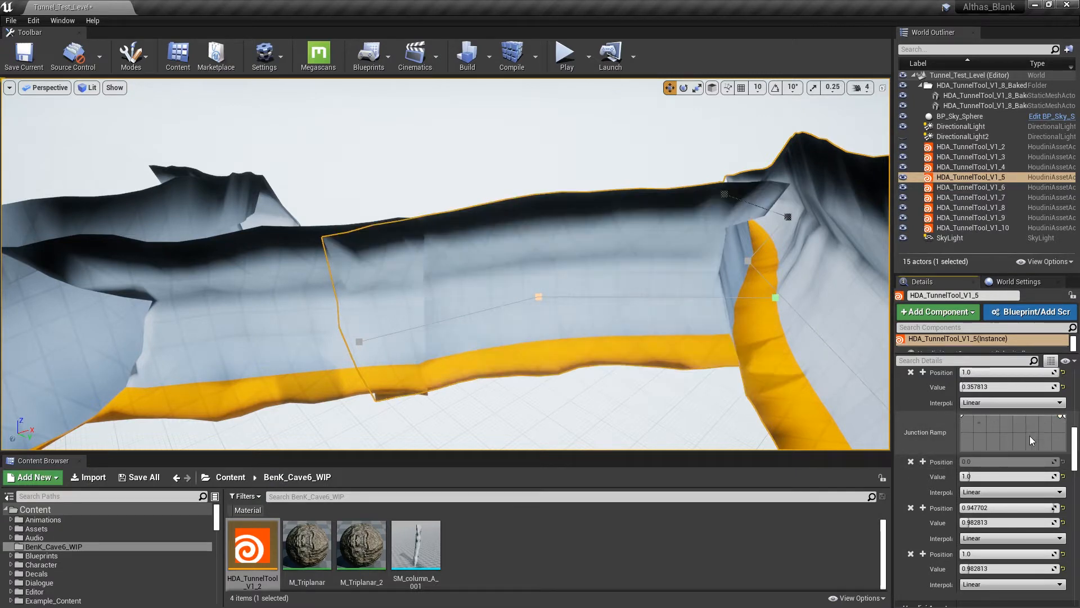
- Raise the junction ramp's end key to about 1.47 to flare the branch opening, and move the preceding key to about position 0.85
right_click_drag(1032, 434, 990, 448)
scroll(1032, 438, "up", 2)
scroll(1032, 438, "up", 1)
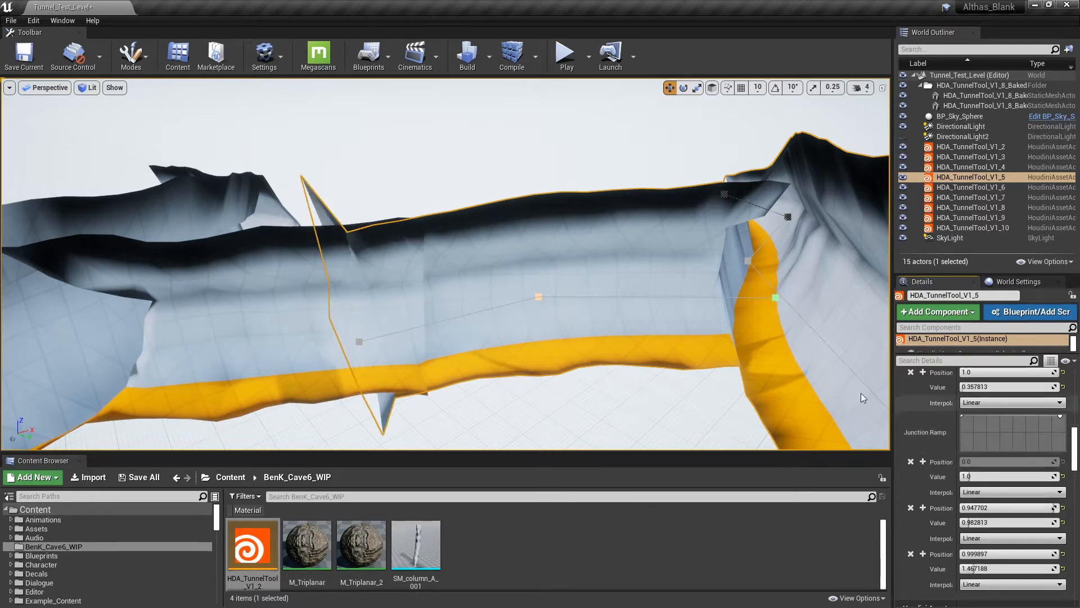
right_click_drag(861, 393, 888, 389)
key("d")
right_click_drag(467, 350, 467, 351)
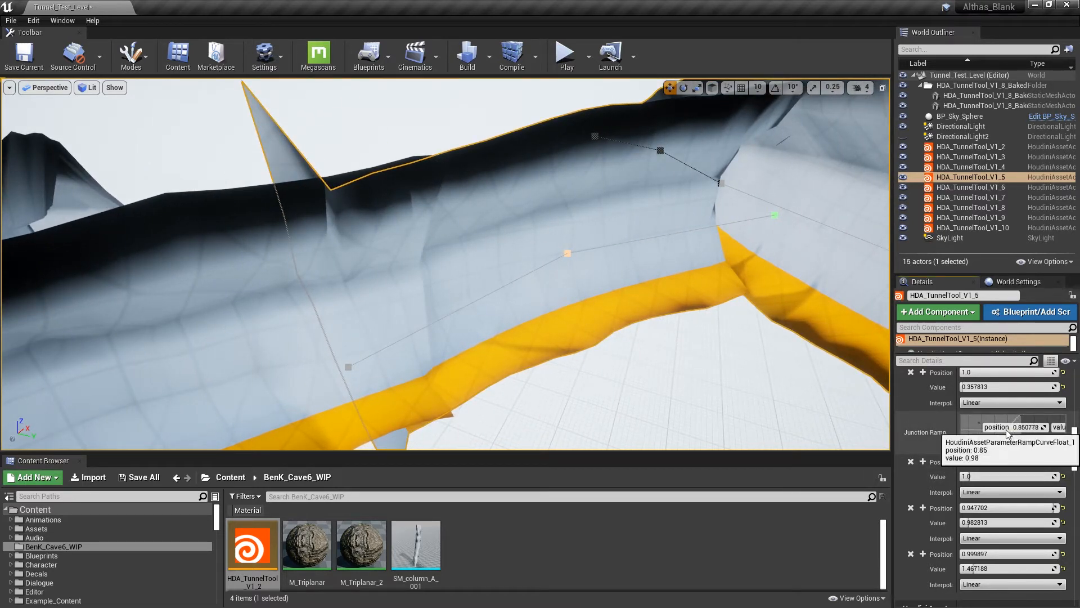
- Select HDA_TunnelTool_V1_10 at the junction with the branch and add a key near the start of its junction ramp
right_click_drag(788, 360, 708, 374)
mouse_move(349, 283)
right_mouse_down()
mouse_move(337, 283)
mouse_move(360, 287)
mouse_move(349, 283)
right_mouse_up()
left_click(441, 306)
key("f")
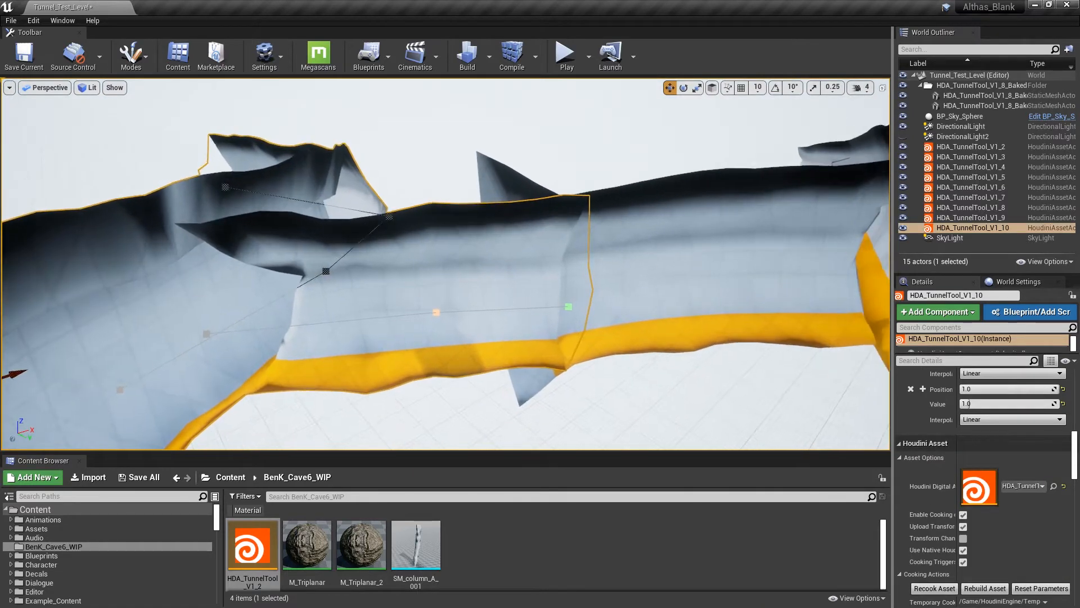
right_click_drag(521, 321, 562, 343)
scroll(525, 404, "down", 2)
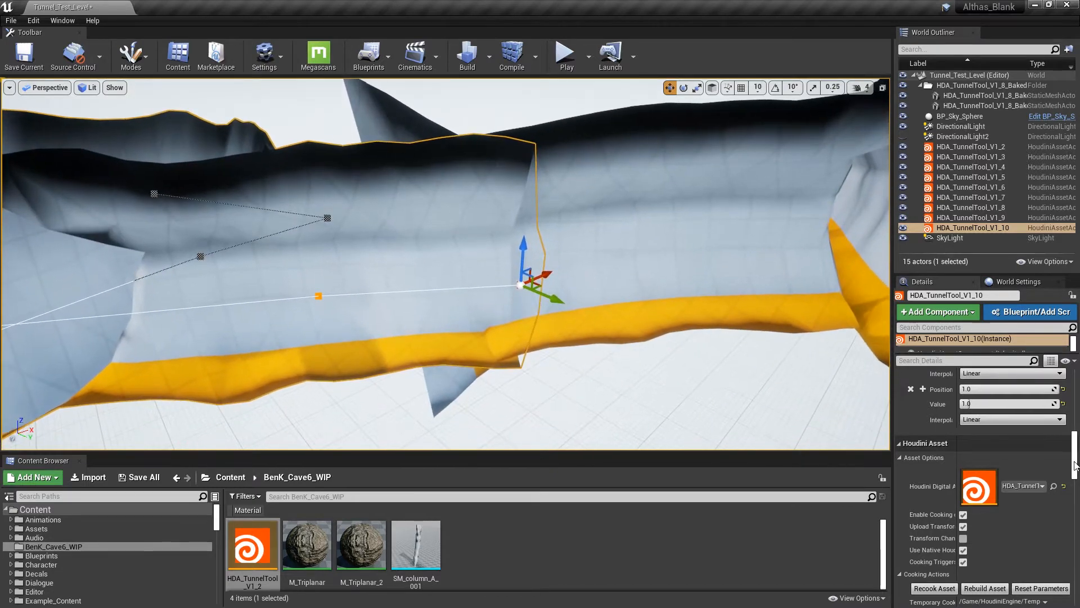
left_click_drag(1074, 464, 1075, 447)
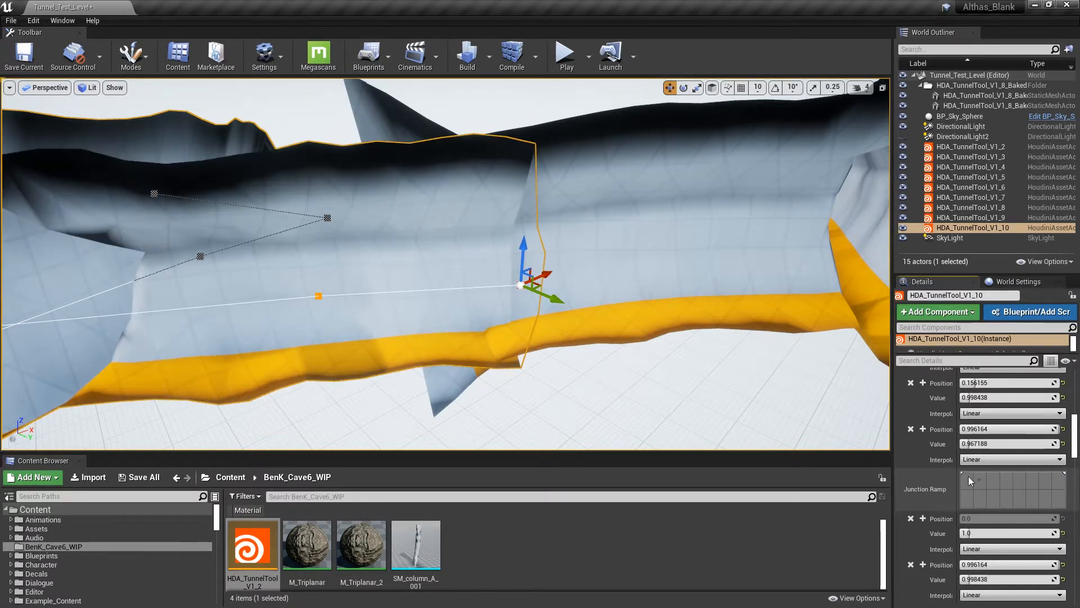
right_click(967, 476)
left_click(964, 488)
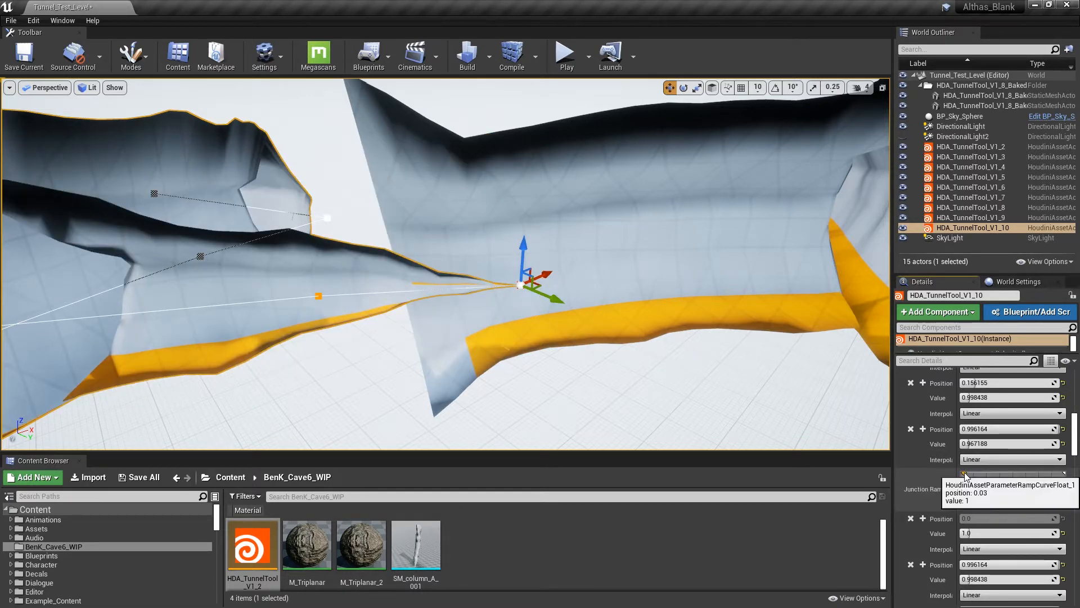
- Raise the junction ramp's start value to about 1.44 and set the following key to about position 0.09 with value 1
left_click_drag(965, 475, 968, 499)
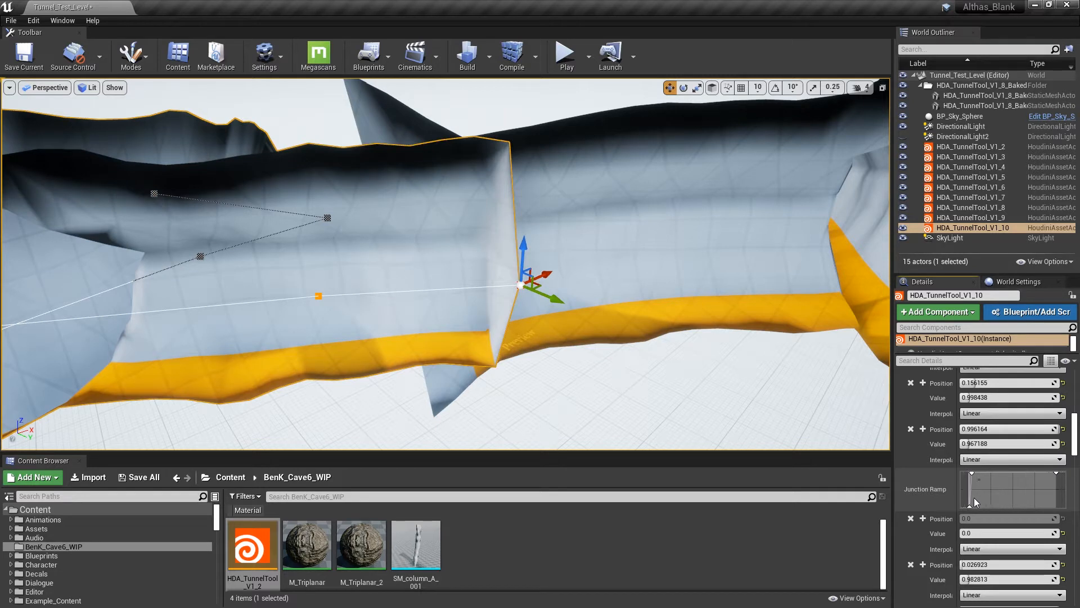
left_click_drag(968, 468, 968, 469)
right_click_drag(970, 484, 1016, 501)
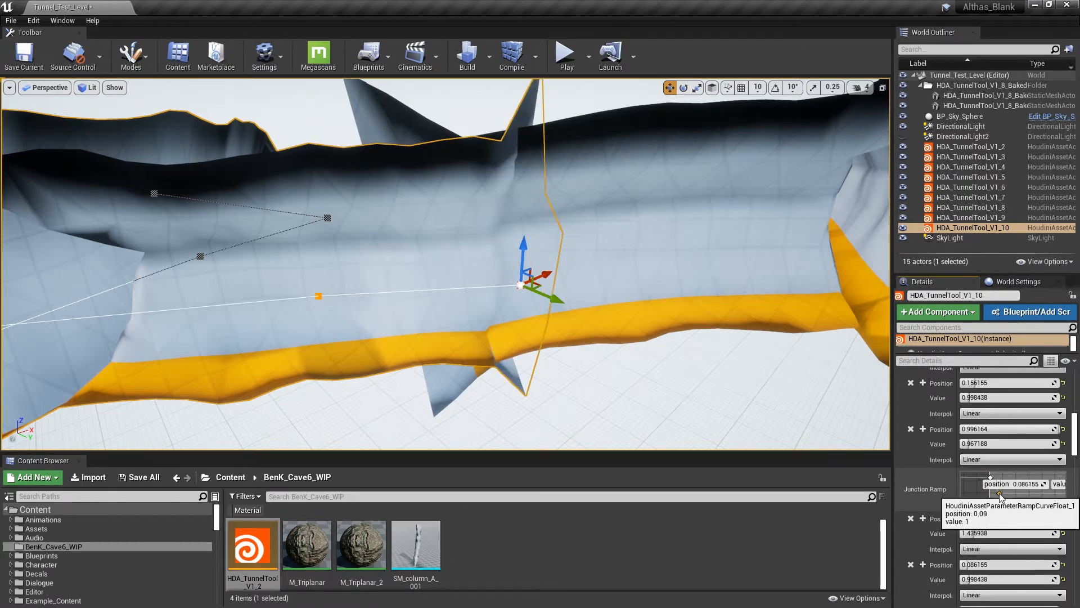
right_click_drag(619, 282, 22, 163)
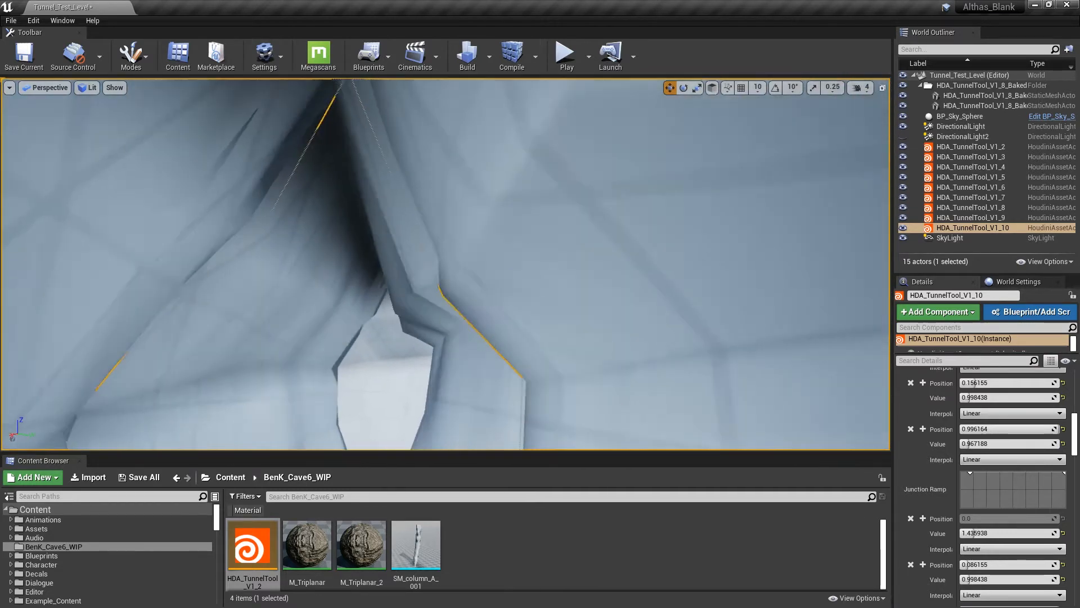
right_click_drag(703, 107, 641, 264)
- Place another HDA_TunnelTool asset near the network's open tunnel end, then turn it and move it towards that end
left_click(545, 253)
mouse_move(466, 230)
right_mouse_down()
mouse_move(495, 222)
mouse_move(466, 230)
right_mouse_up()
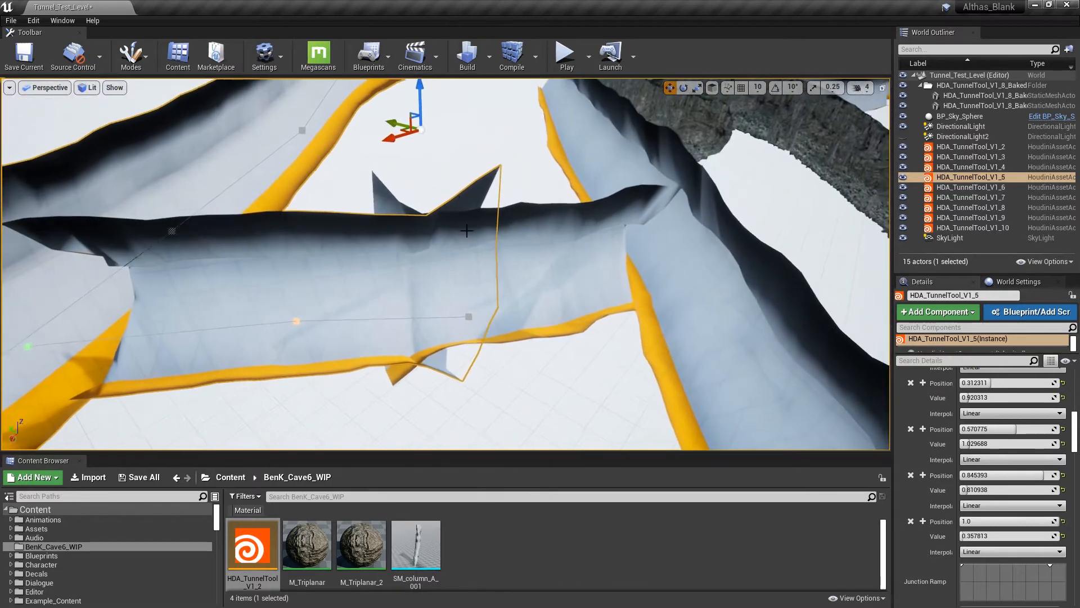
right_click_drag(384, 330, 414, 343)
left_click_drag(252, 546, 508, 361)
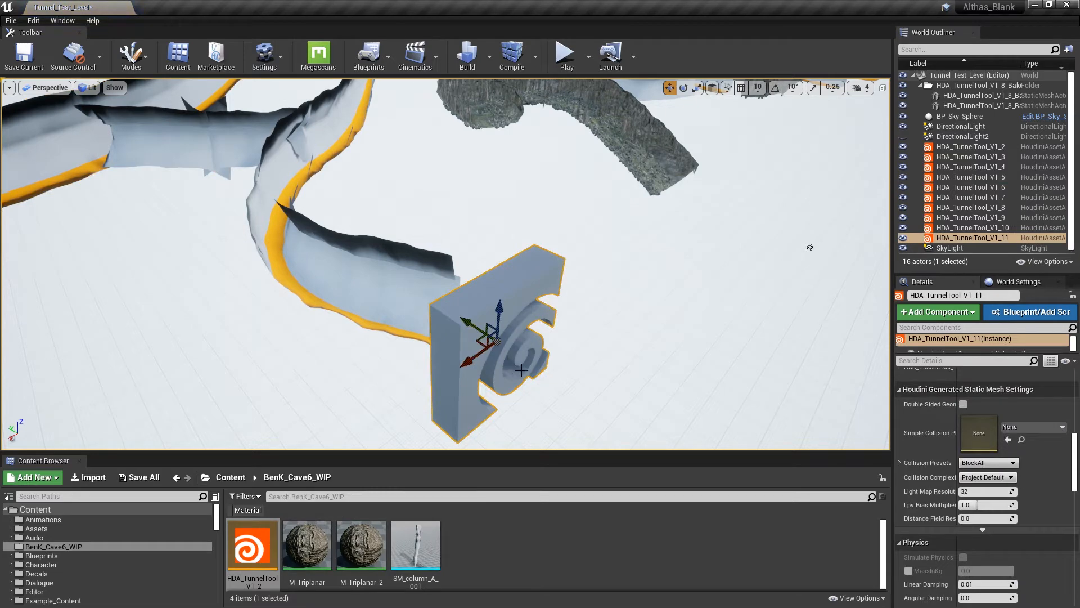
right_click_drag(531, 372, 571, 288)
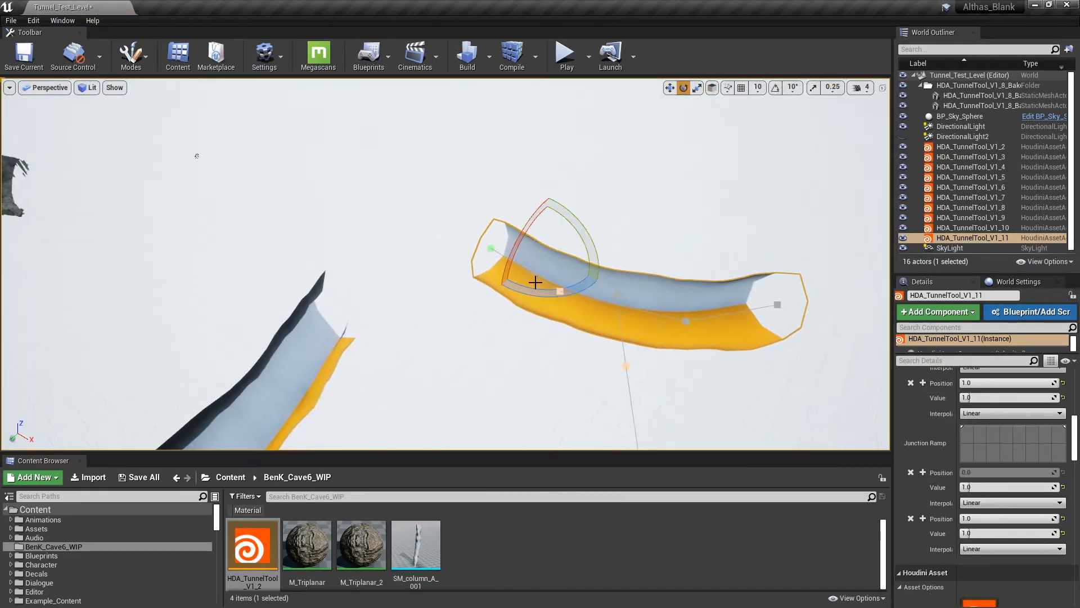
left_click_drag(535, 282, 545, 292)
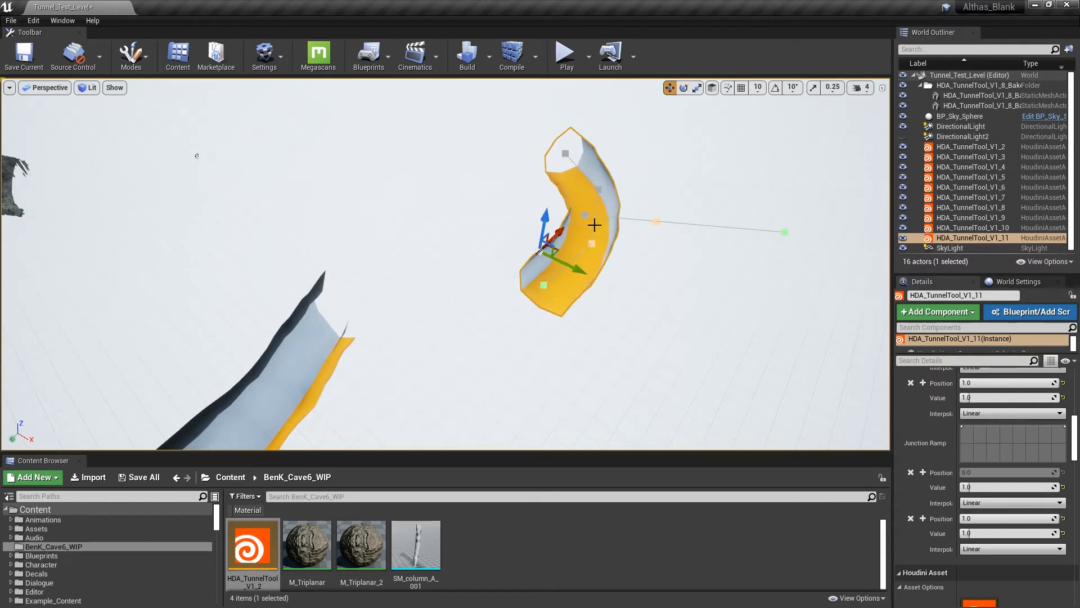
left_click_drag(567, 241, 327, 271)
- Line up the new tunnel with the existing tunnel's open end, shifting it into overlap and rotating it about 26°
right_click_drag(327, 271, 374, 306)
right_click_drag(480, 236, 485, 296)
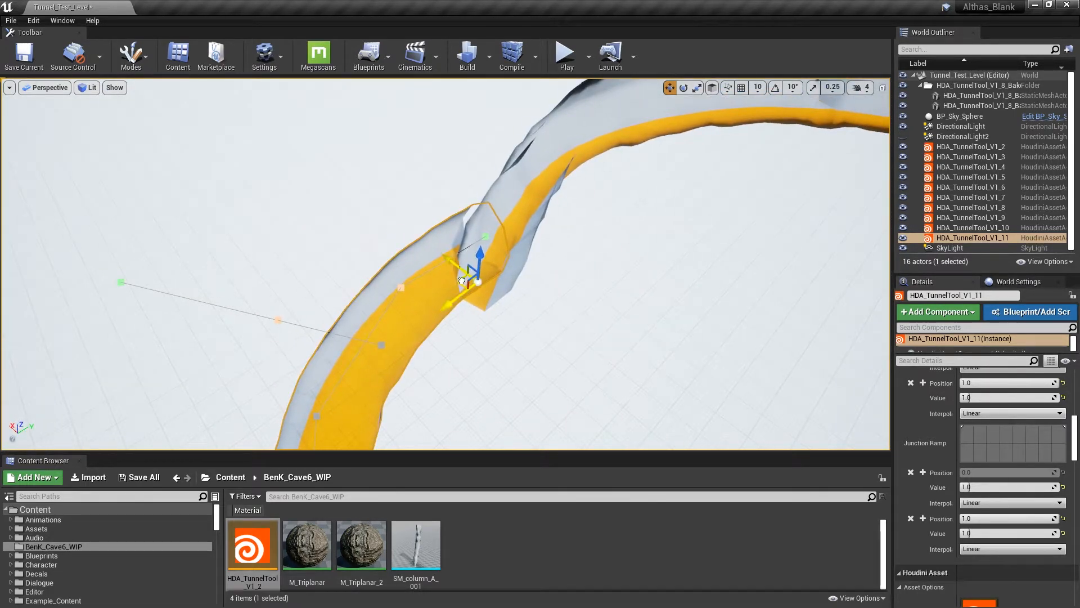
left_click_drag(461, 280, 524, 351)
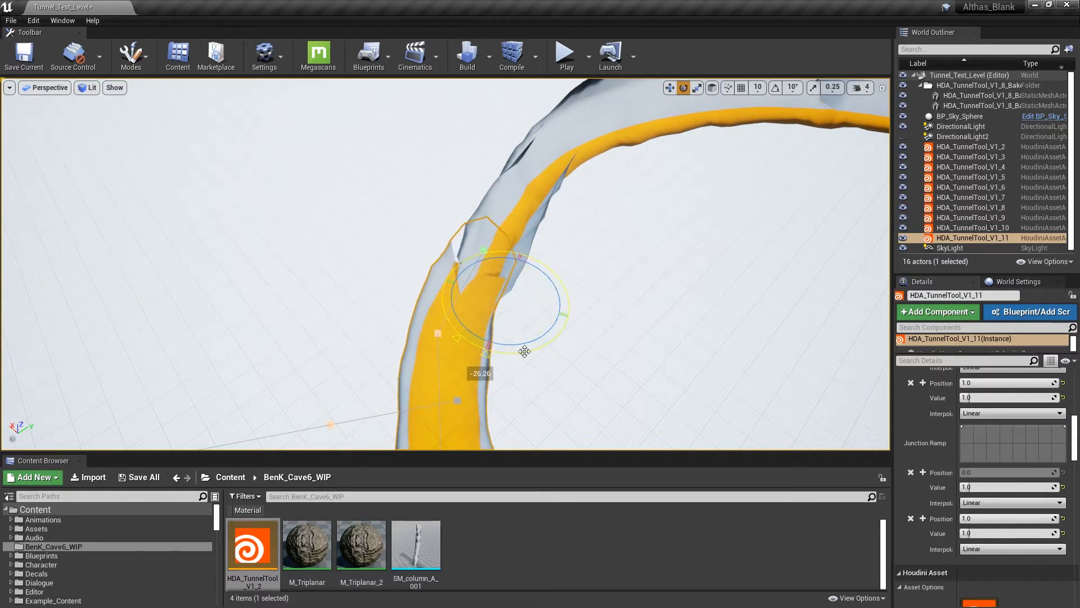
right_click_drag(488, 303, 469, 315)
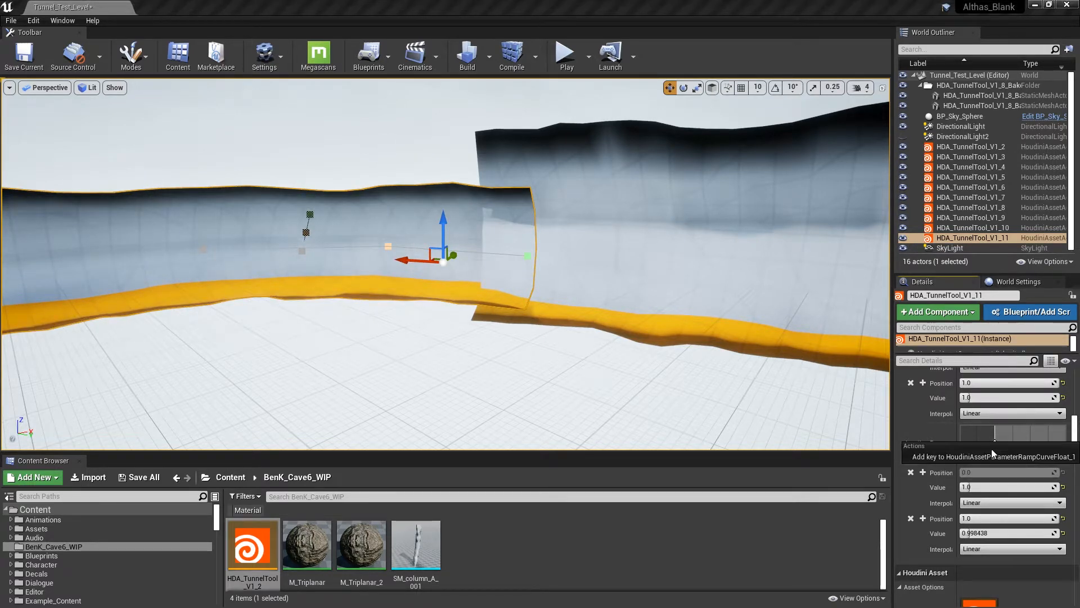
- Add a key to HDA_TunnelTool_V1_11's junction ramp at about position 0.05, value 1, and raise the start value to about 1.47
left_click(1009, 451)
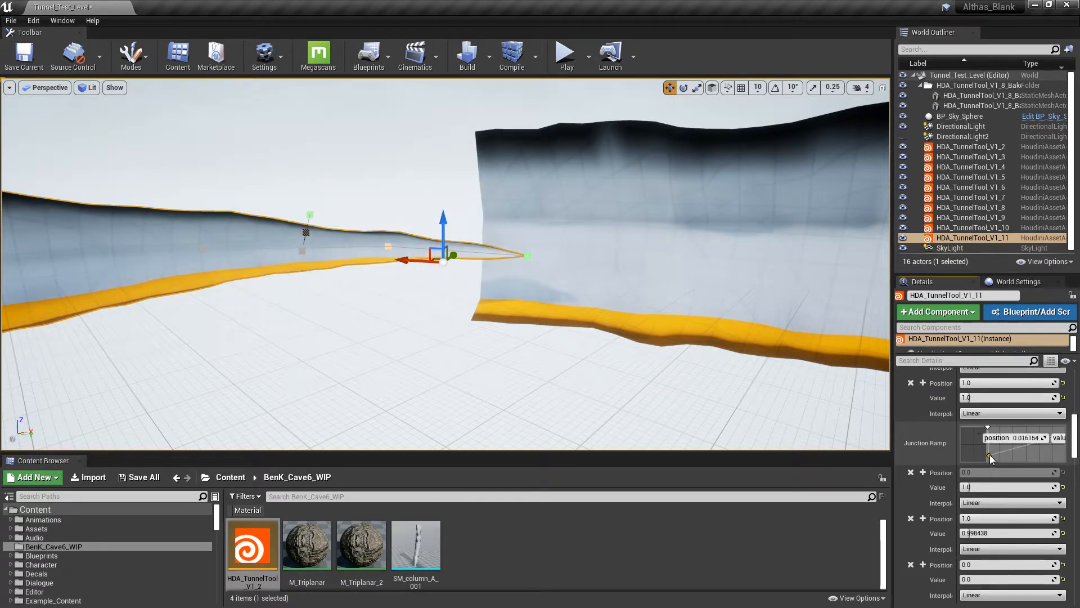
left_click_drag(991, 460, 993, 429)
scroll(1007, 461, "up", 2)
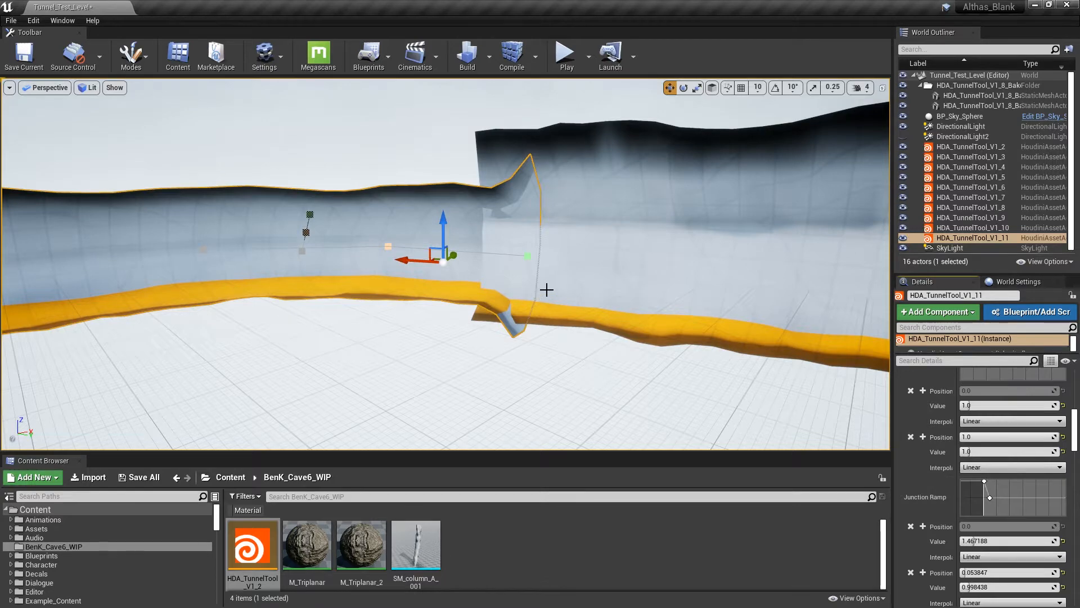
right_click_drag(546, 289, 379, 294)
- Raise the junction ramp's start value to about 1.98 and move the following key to about position 0.13, value 1.05
left_click_drag(985, 481, 989, 491)
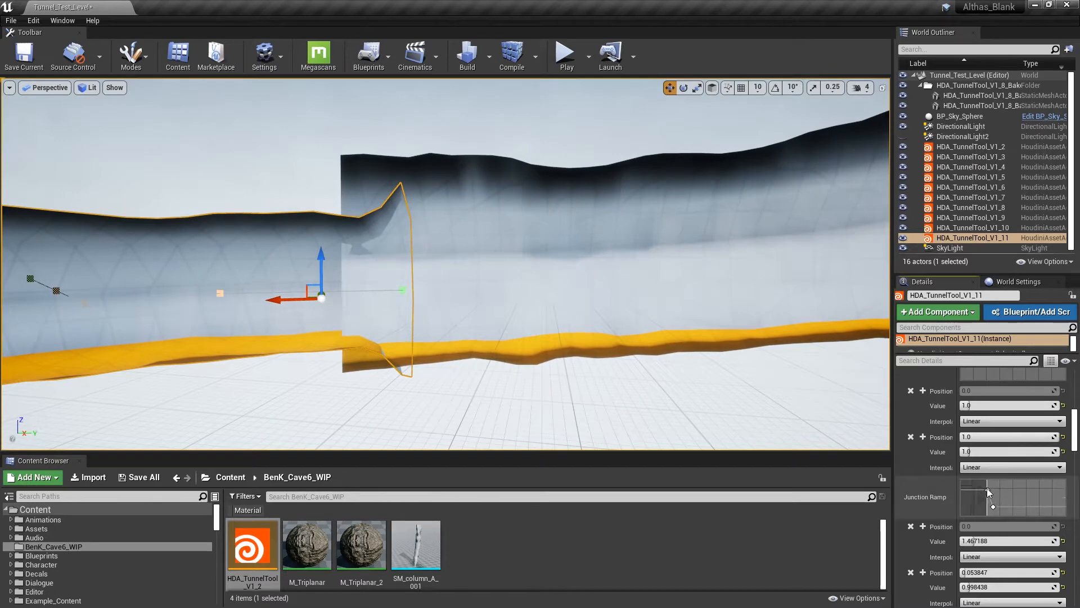
left_click_drag(987, 481, 987, 481)
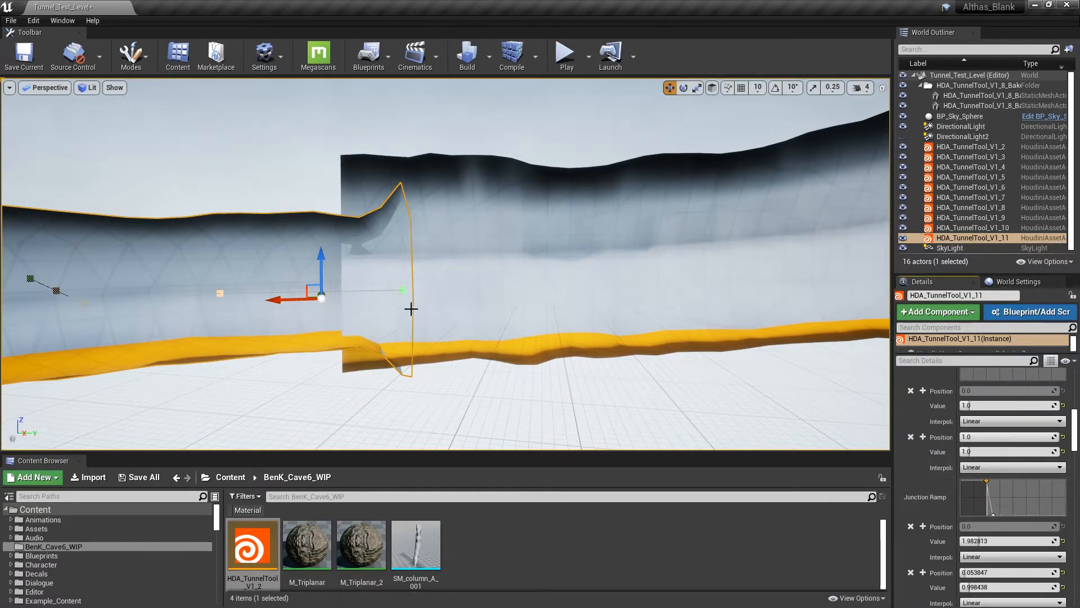
right_click_drag(438, 312, 583, 364)
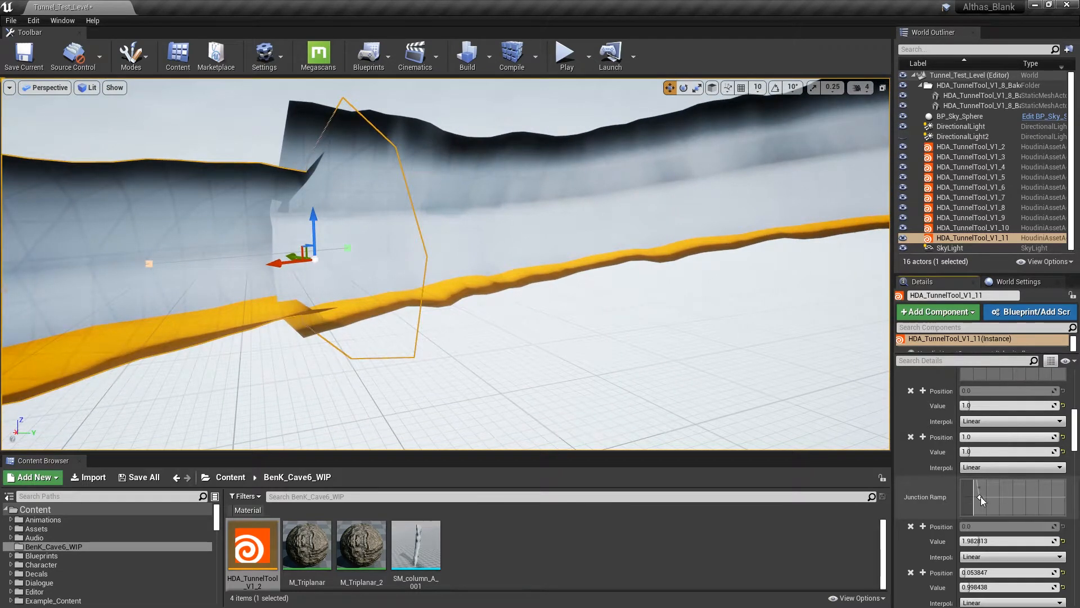
left_click_drag(981, 496, 982, 495)
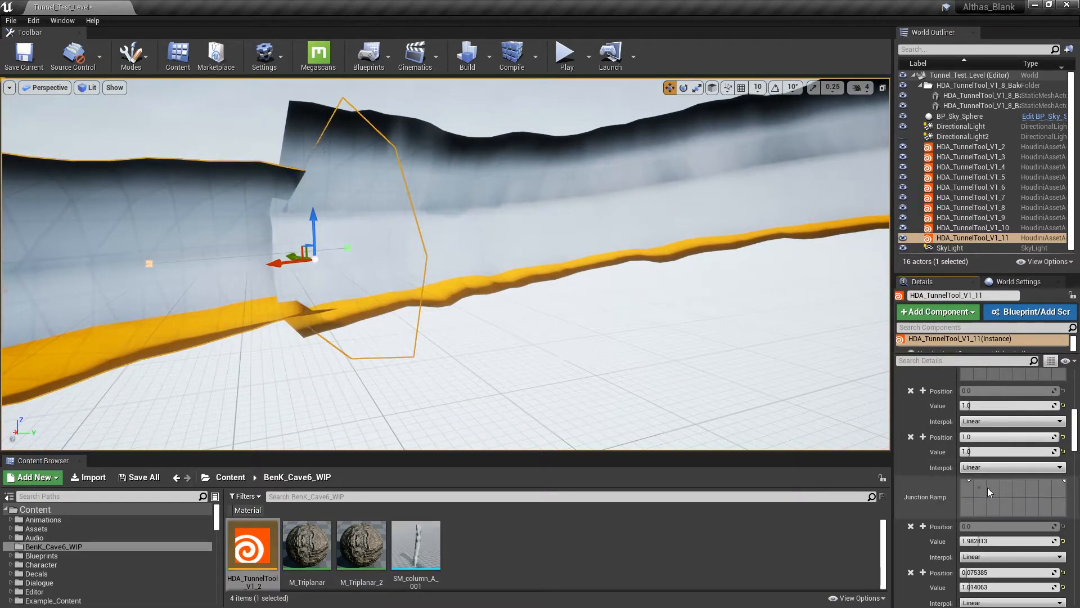
left_click_drag(970, 495, 976, 494)
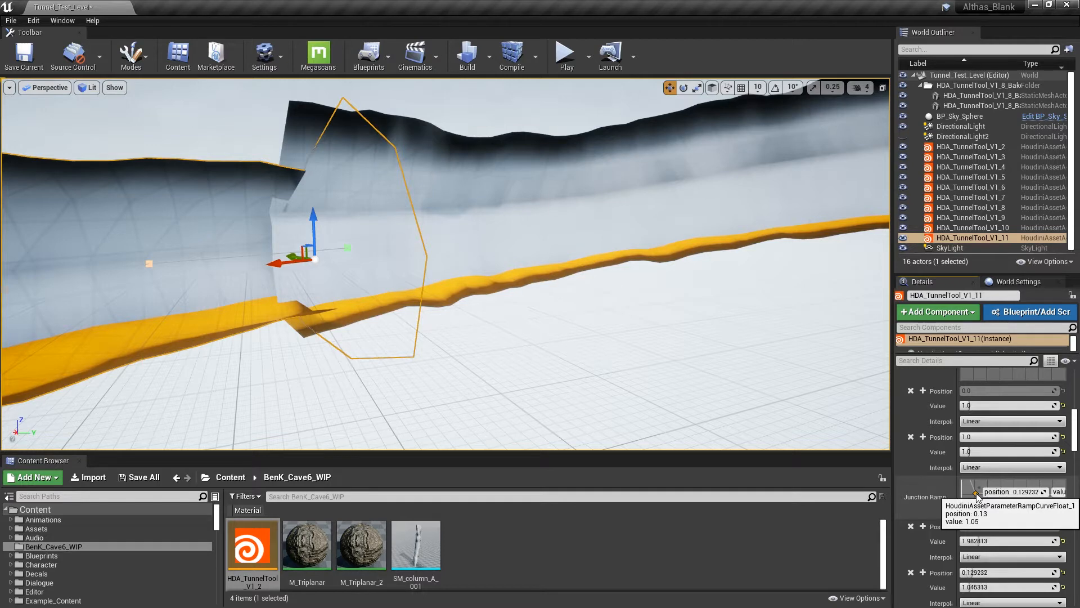
- In HDA_TunnelTool_V1_10's section ramp, add a key, raising the end to about 1.47 and setting the preceding key to about position 0.9, value 0.98
right_click_drag(535, 326, 591, 325)
key("w")
left_click(535, 326)
key("s")
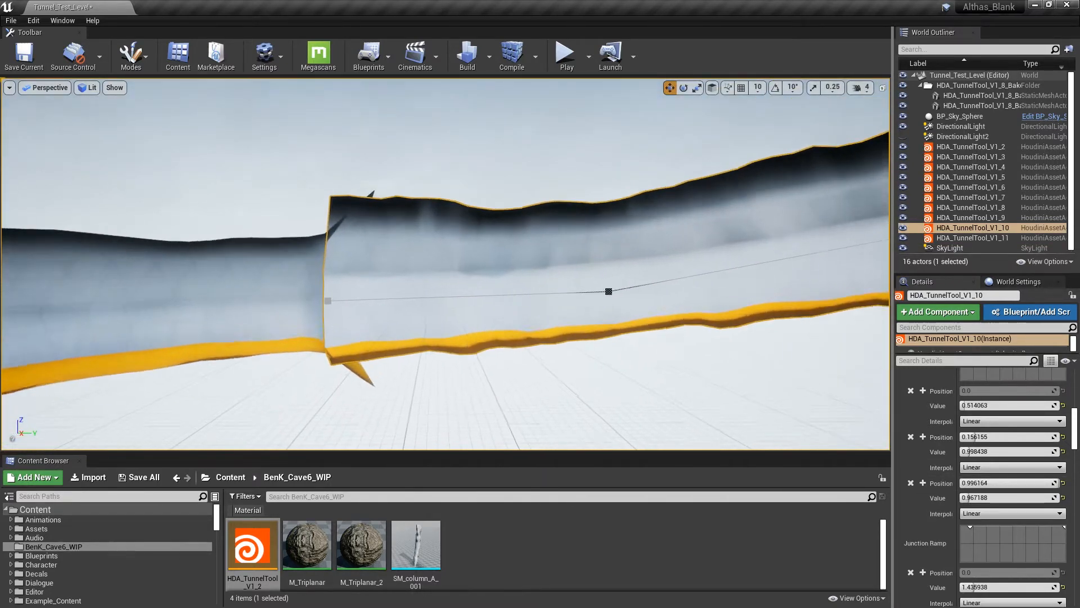
key("w")
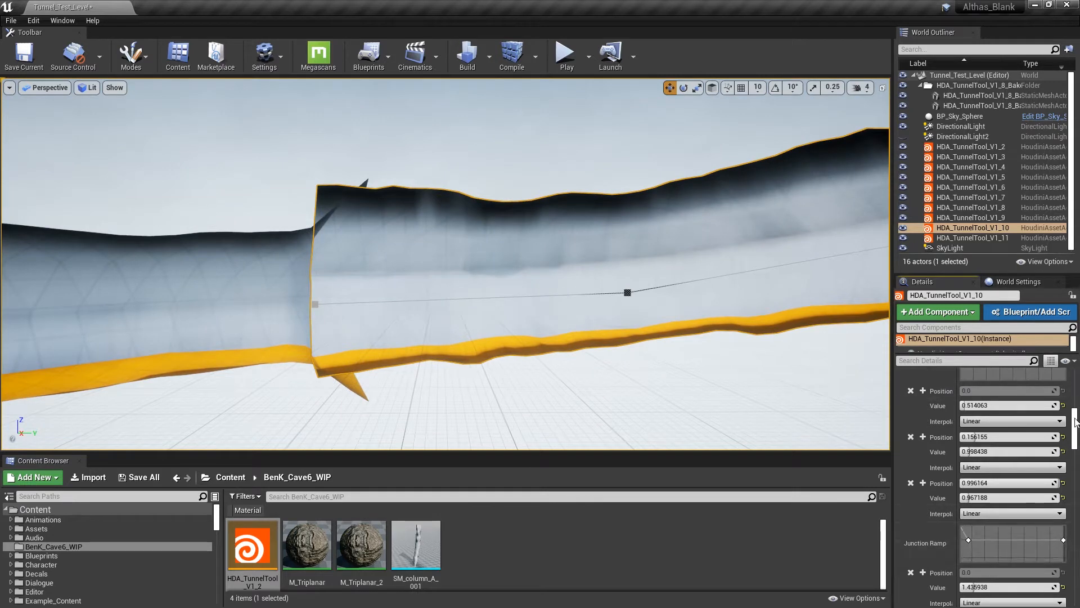
scroll(1007, 450, "up", 3)
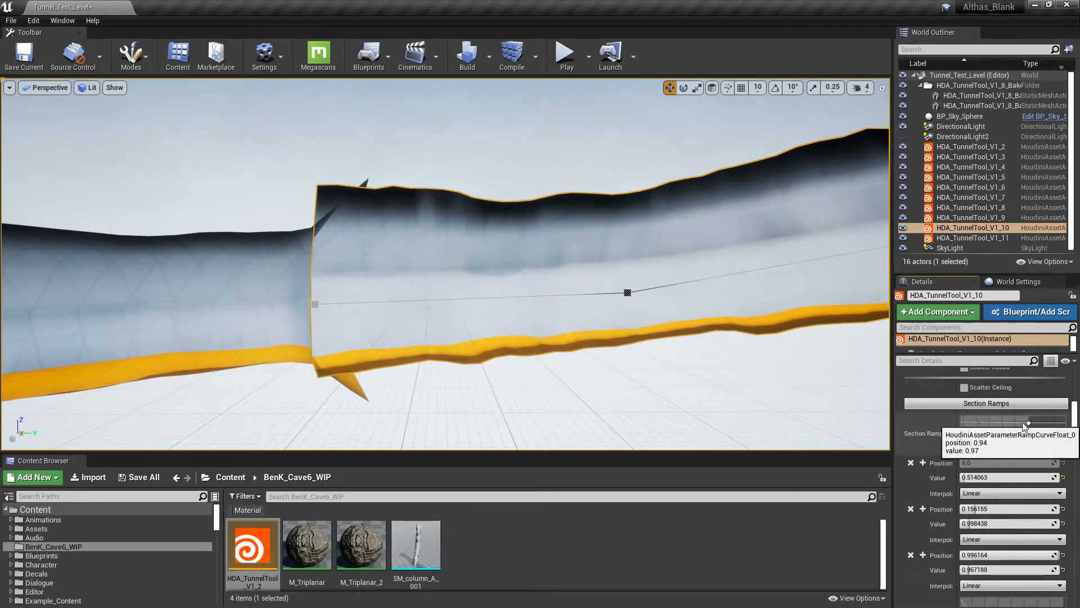
right_click(1023, 423)
left_click(1015, 438)
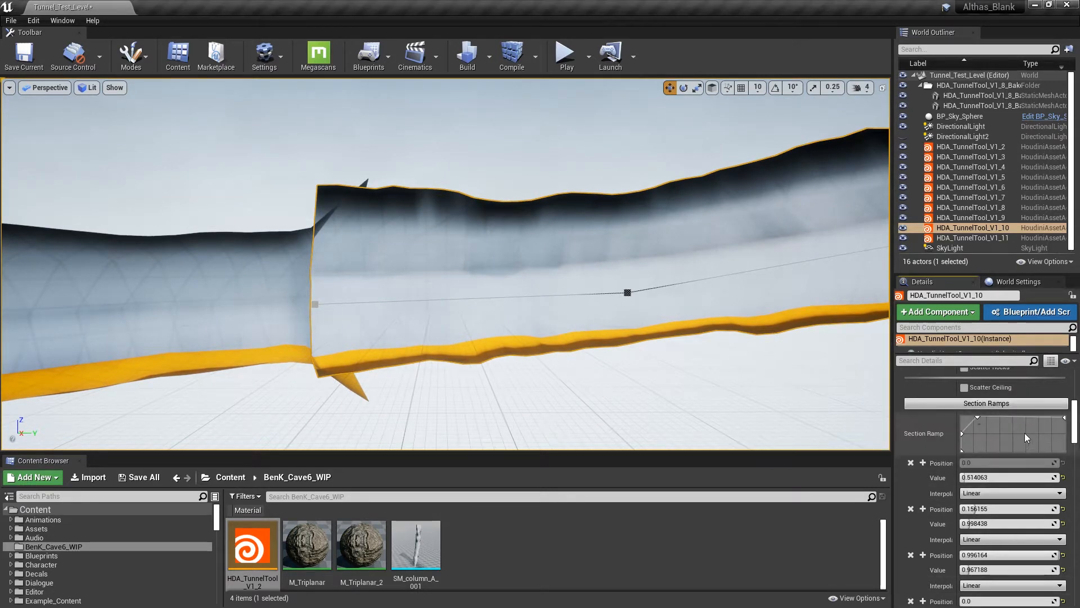
left_click_drag(975, 446, 1019, 425)
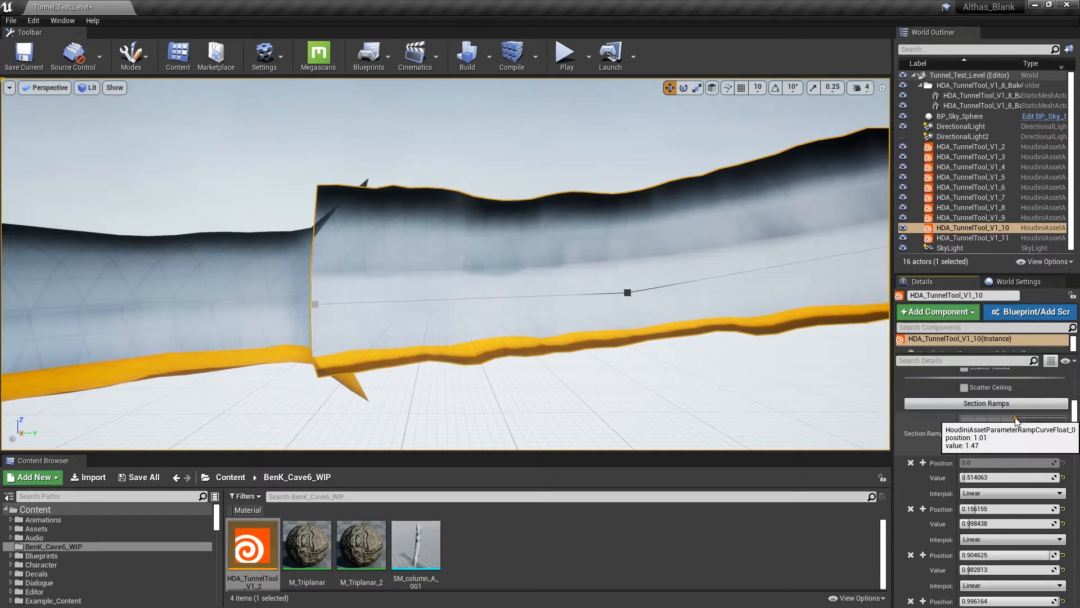
right_click_drag(507, 264, 483, 271)
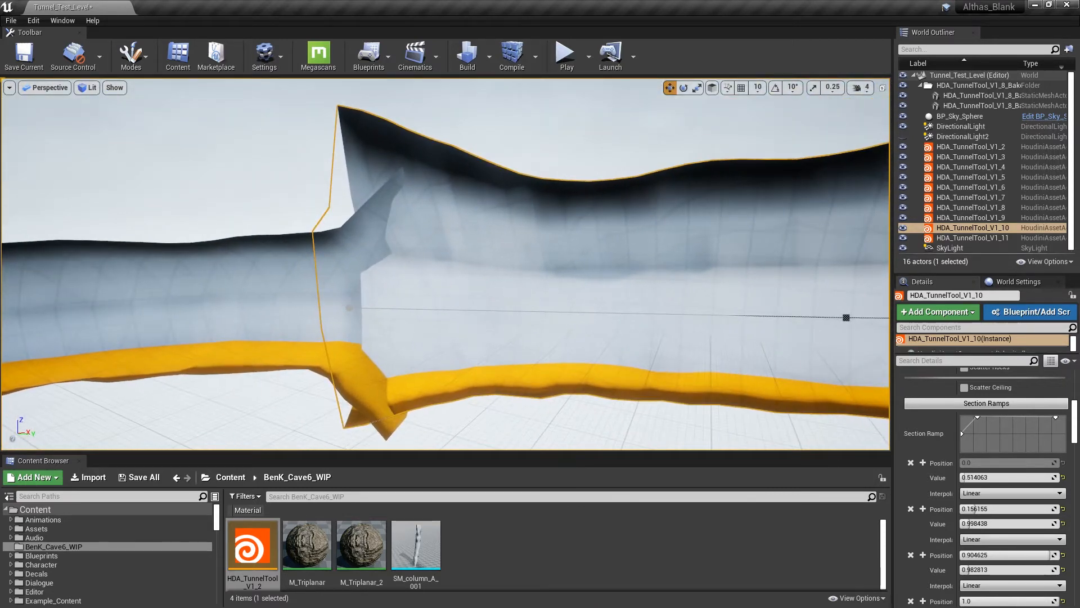
- Raise HDA_TunnelTool_V1_10's end curve point and nudge it sideways to fit the joined tunnel, checking the passage from inside
left_click(350, 309)
left_click_drag(348, 284, 348, 260)
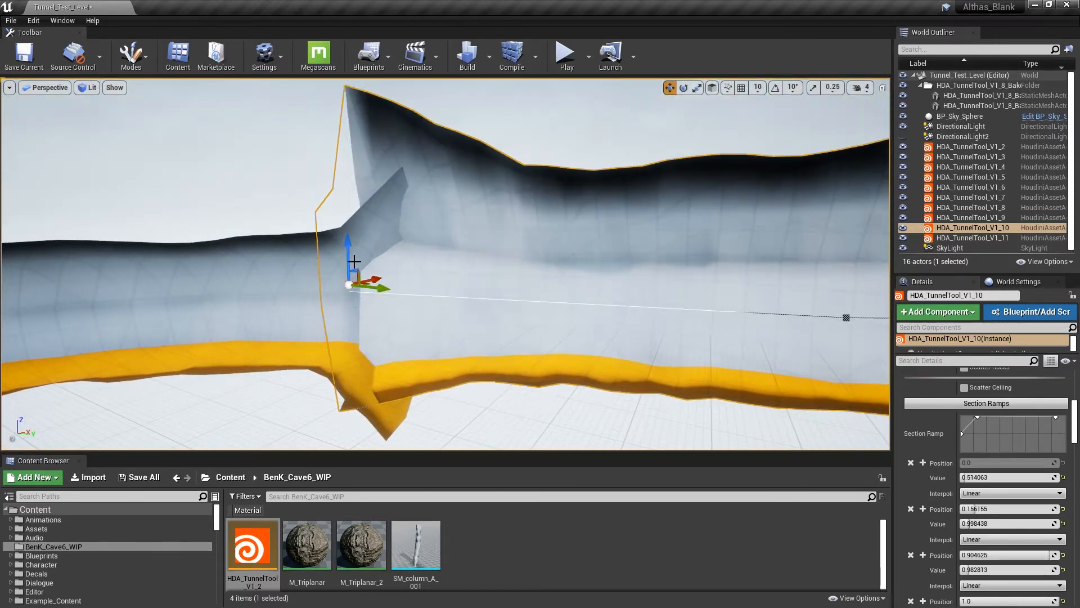
right_click_drag(369, 291, 469, 305)
left_click_drag(378, 312, 382, 314)
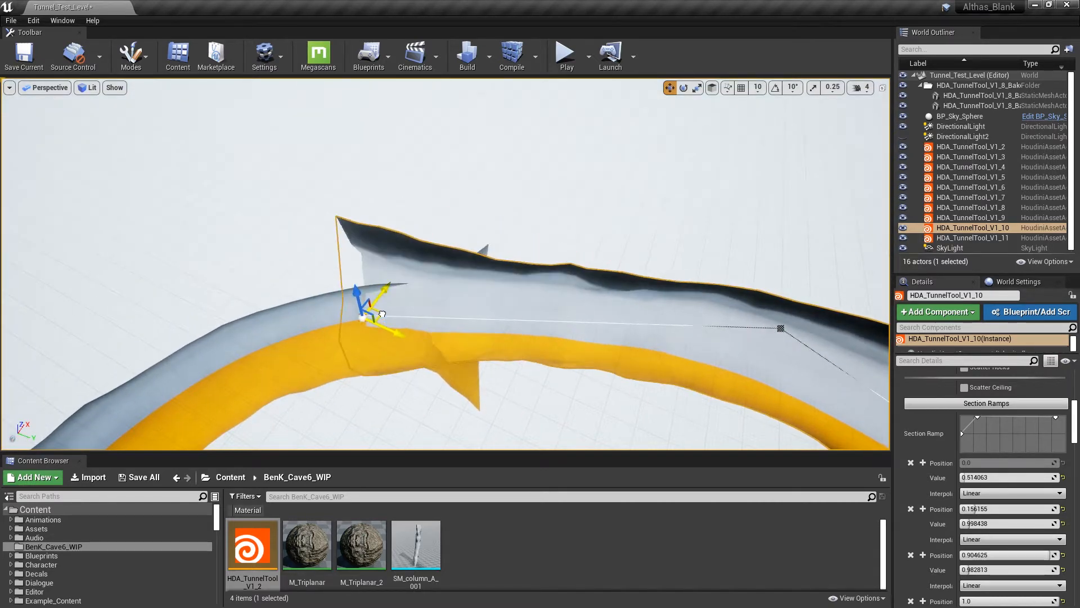
right_click_drag(393, 317, 372, 279)
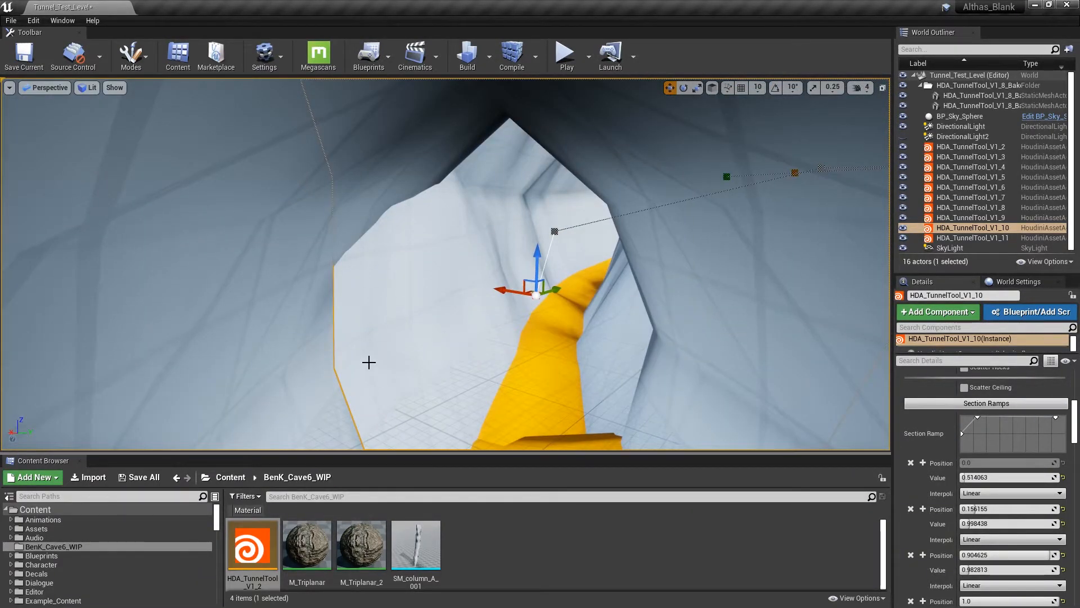
right_click_drag(369, 362, 381, 328)
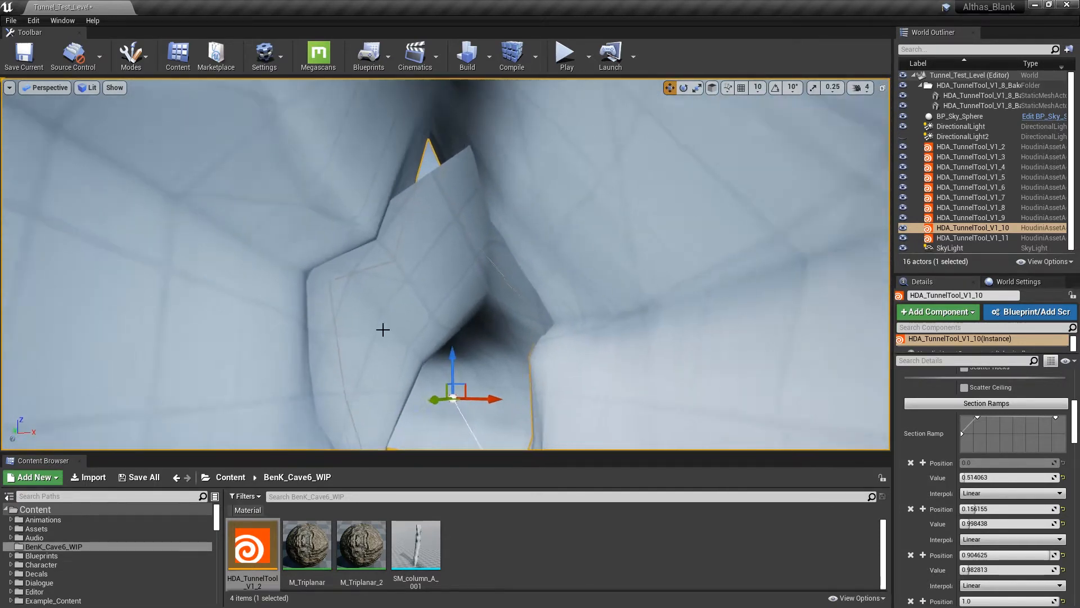
right_click_drag(471, 232, 567, 353)
- Extend HDA_TunnelTool_V1_11 away from the junction by placing the far end point of its curve further out
left_click(416, 353)
left_click(454, 295)
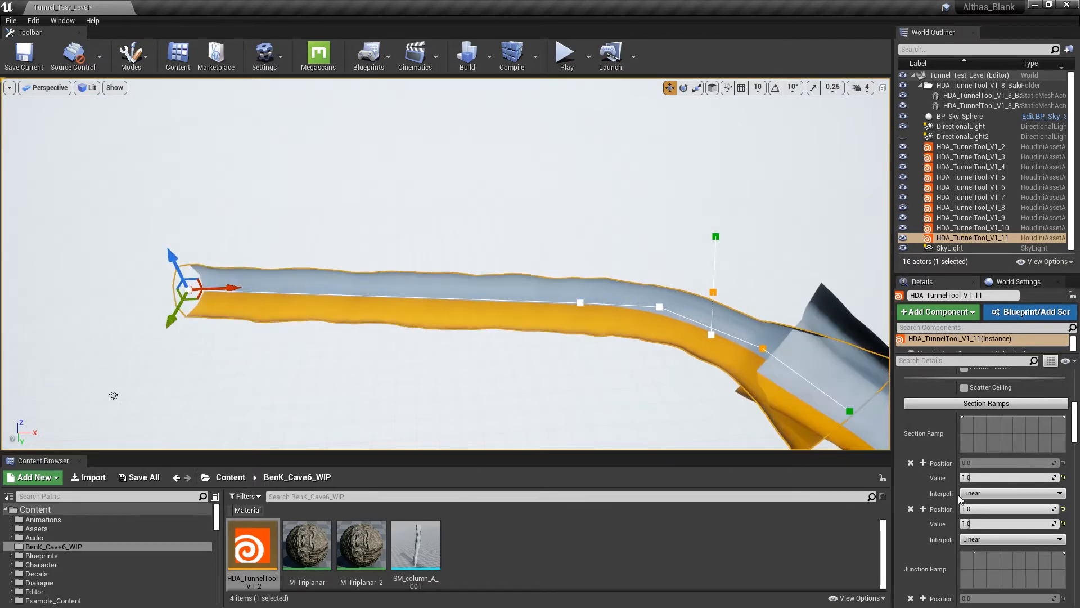
left_click_drag(1075, 438, 1078, 434)
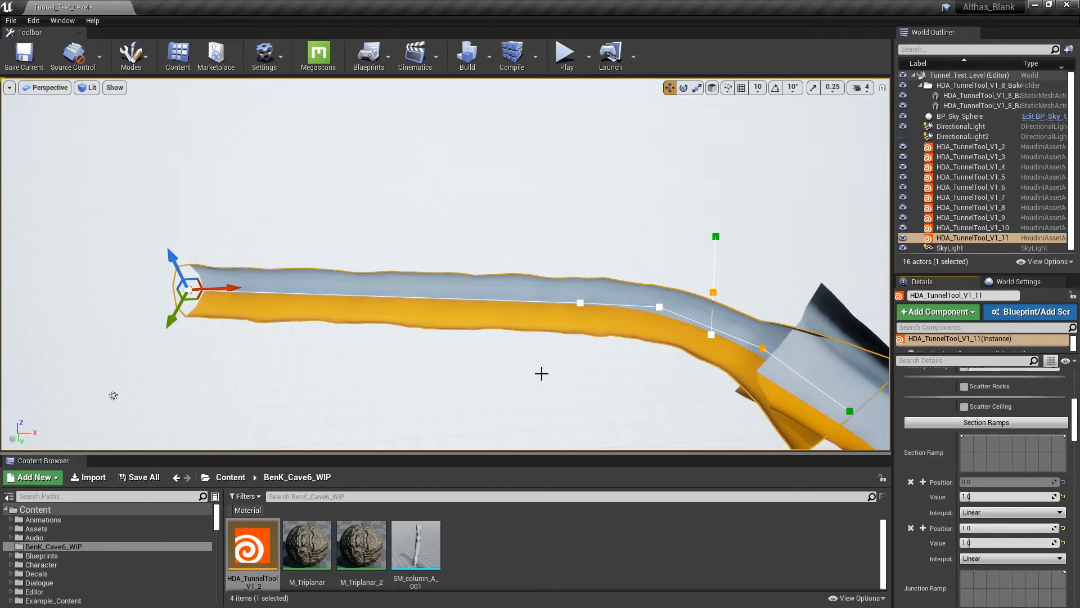
right_click_drag(540, 374, 500, 419)
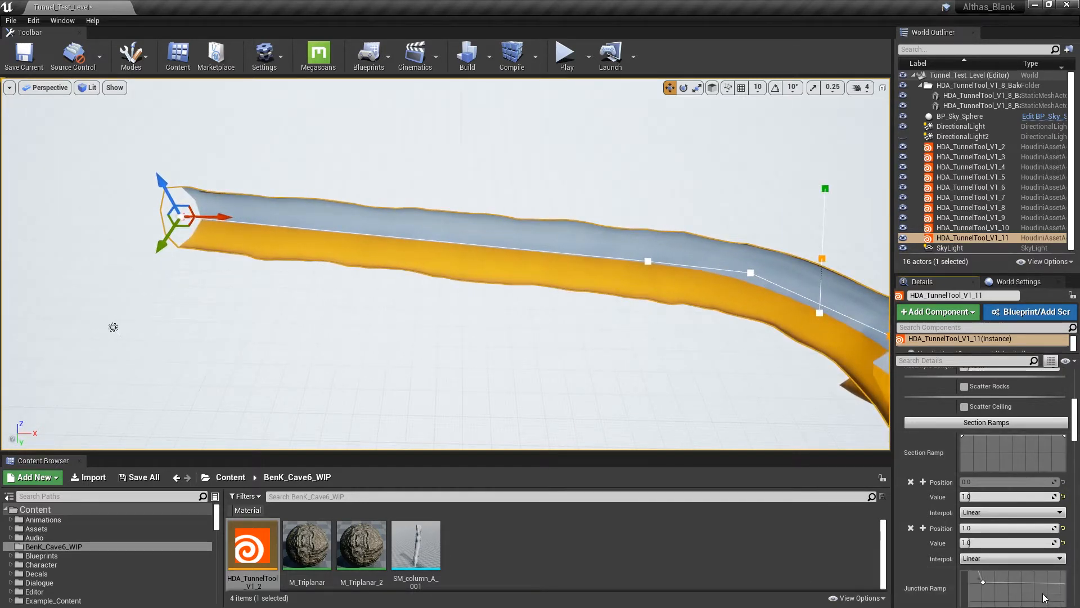
right_click_drag(681, 356, 759, 391)
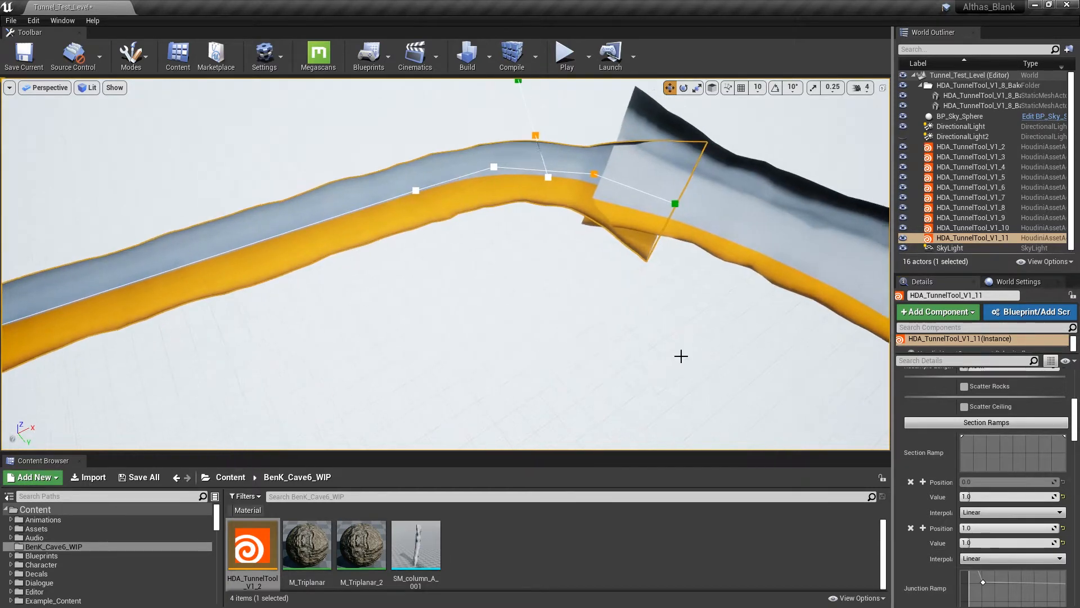
- In HDA_TunnelTool_V1_11's junction ramp, add a key at about position 0.37, value 0.89, and another at about position 0.72
right_click_drag(377, 287, 302, 284)
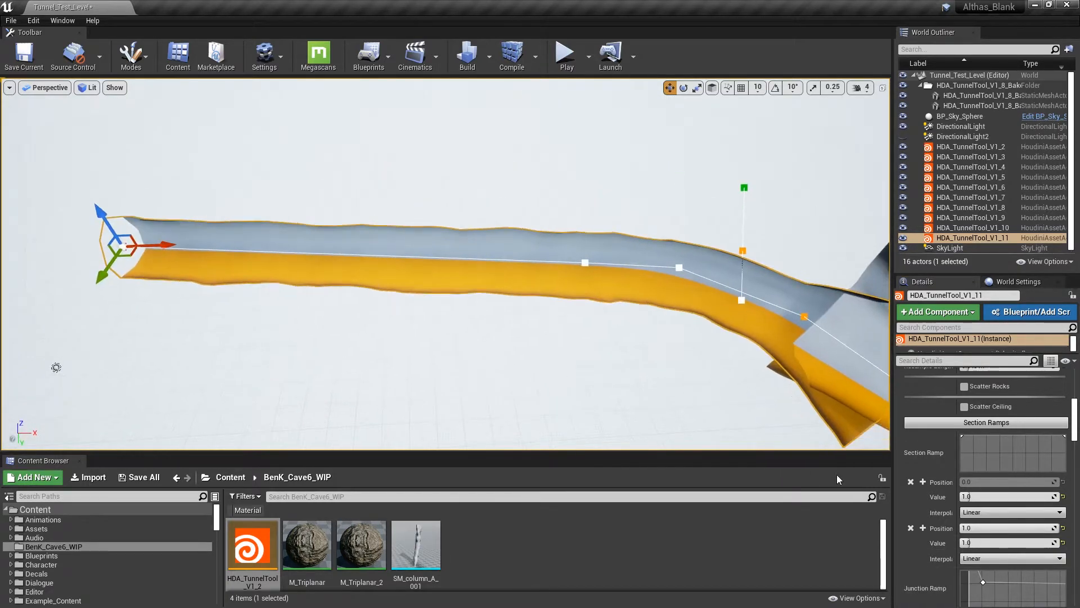
left_click_drag(1006, 582, 1042, 587)
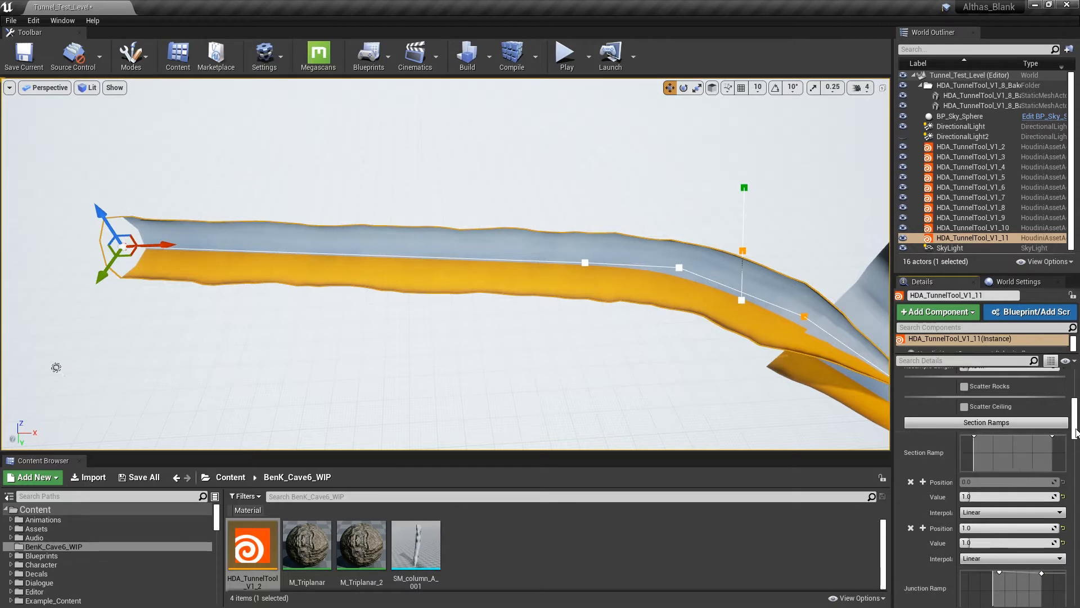
scroll(1076, 449, "down", 5)
scroll(1076, 448, "up", 2)
right_click_drag(1020, 484, 1031, 453)
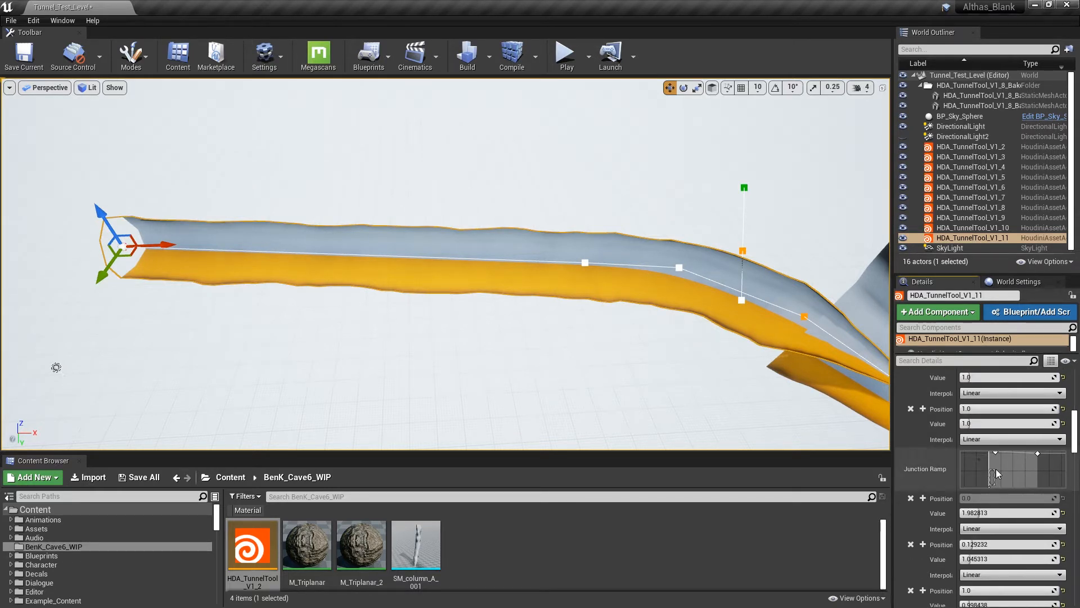
left_click_drag(999, 475, 1011, 461)
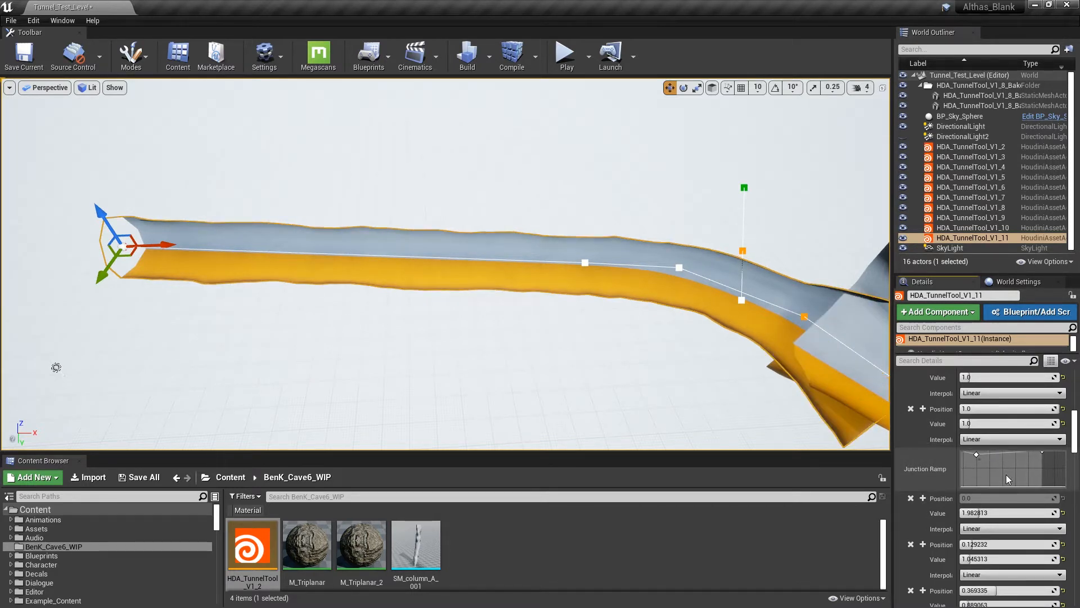
left_click(1015, 453)
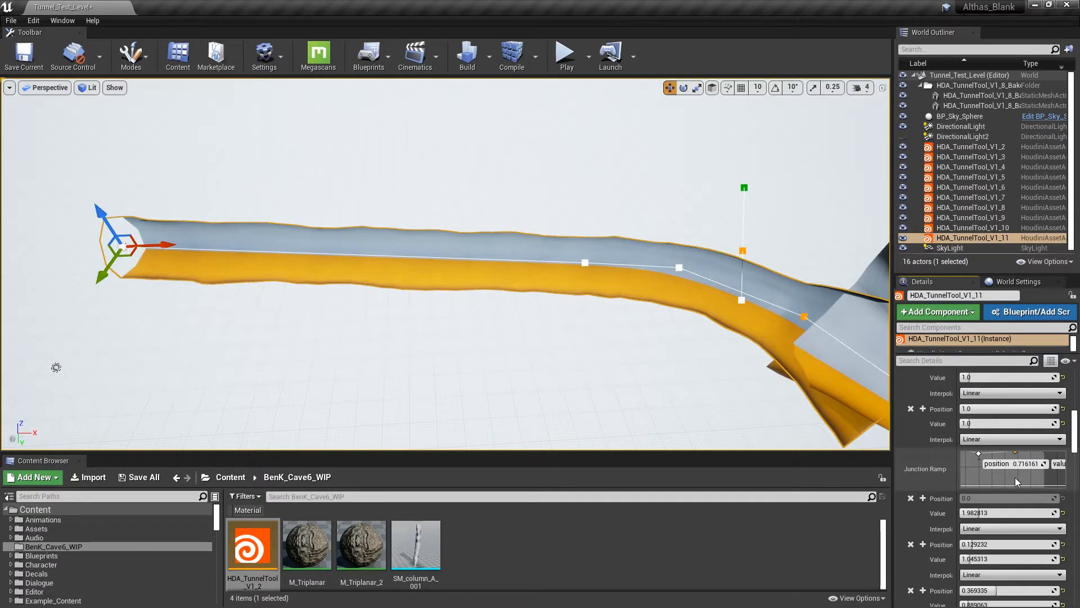
right_click_drag(1009, 478, 1027, 468)
- Raise the junction ramp's two new keys to widen the tunnel's middle, setting the nearer one to about position 0.3, value 2.6
left_click_drag(978, 474, 1034, 468)
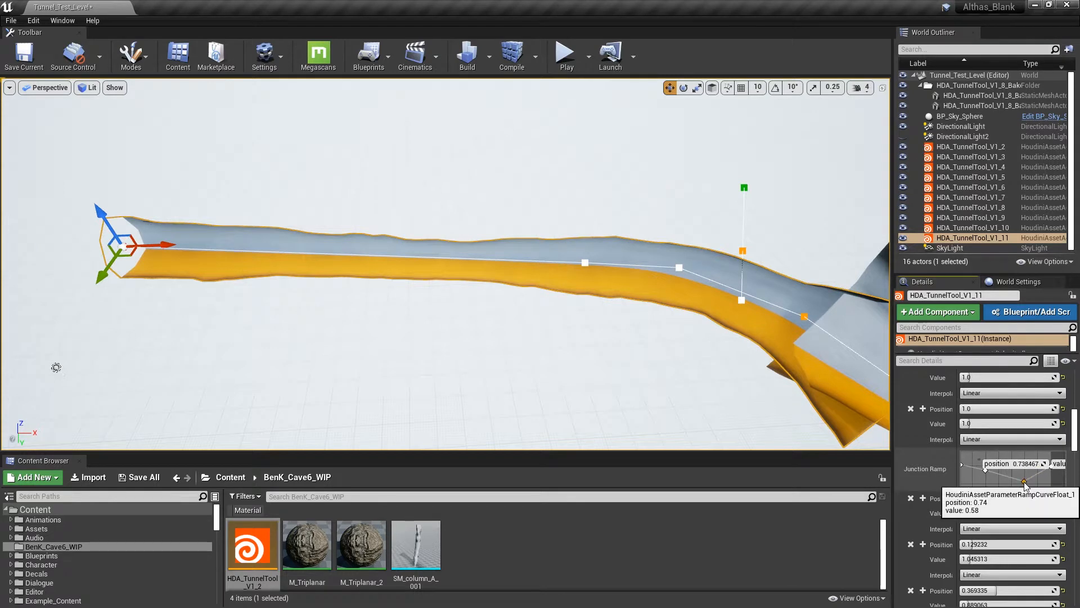
right_click_drag(1018, 468, 977, 478)
left_click_drag(1015, 472, 1009, 456)
right_click_drag(1008, 470, 1005, 488)
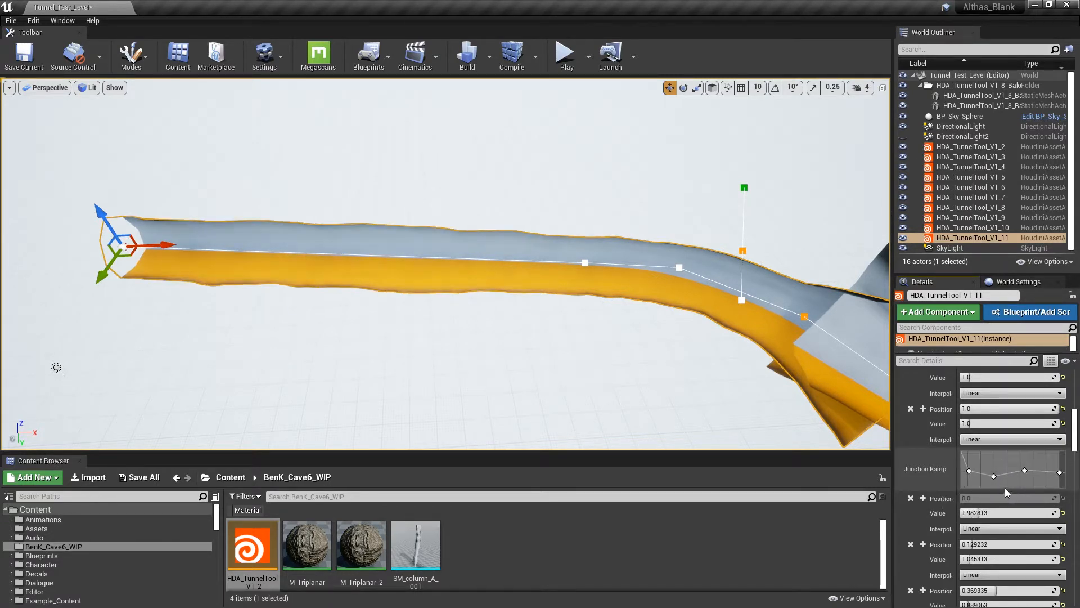
left_click_drag(994, 475, 992, 454)
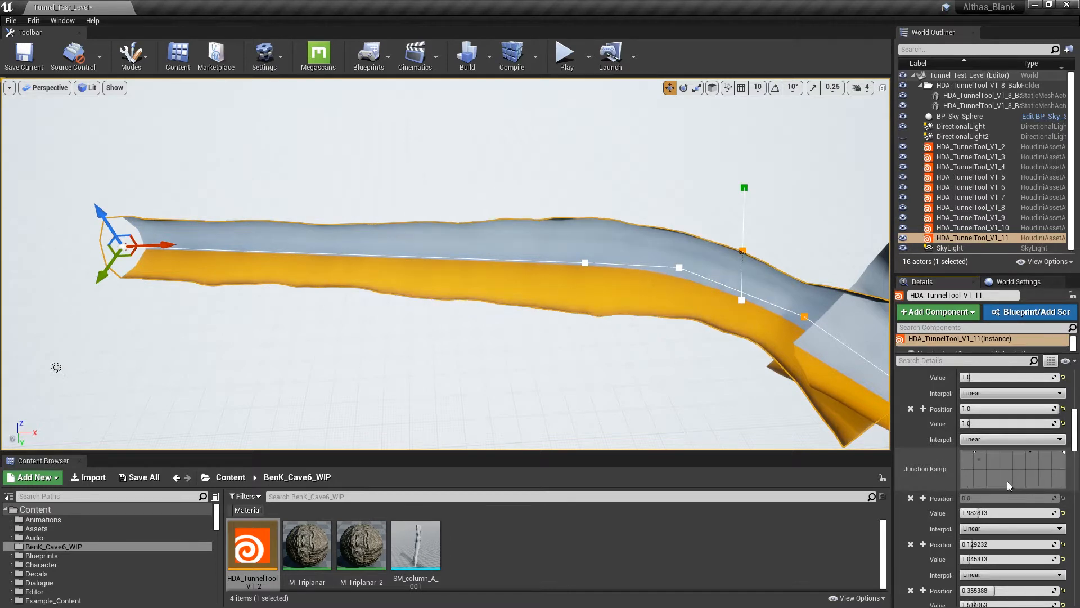
scroll(1026, 482, "down", 5)
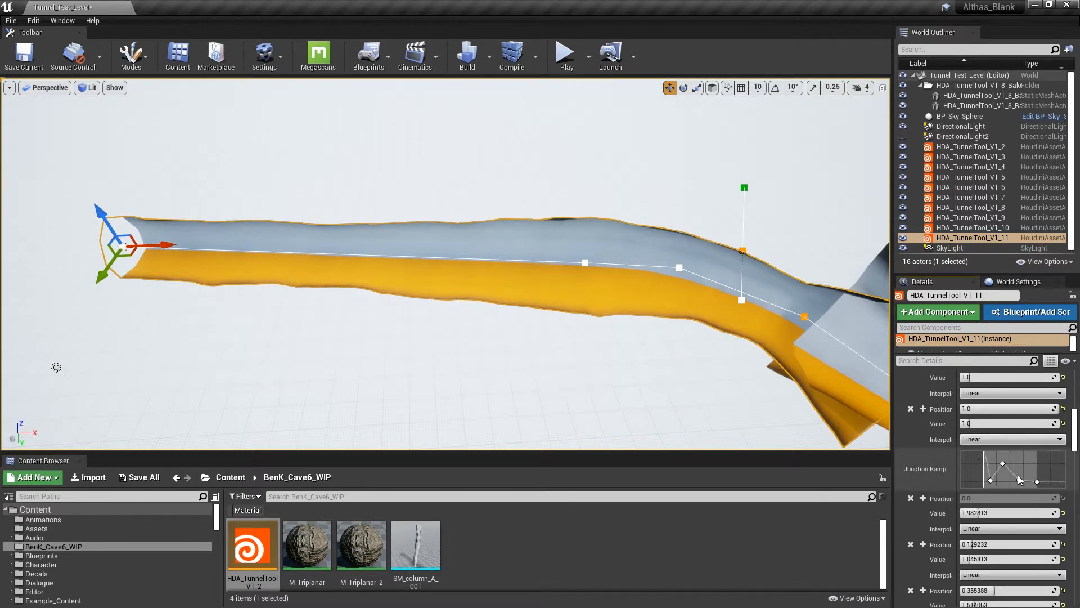
left_click_drag(1020, 479, 1020, 453)
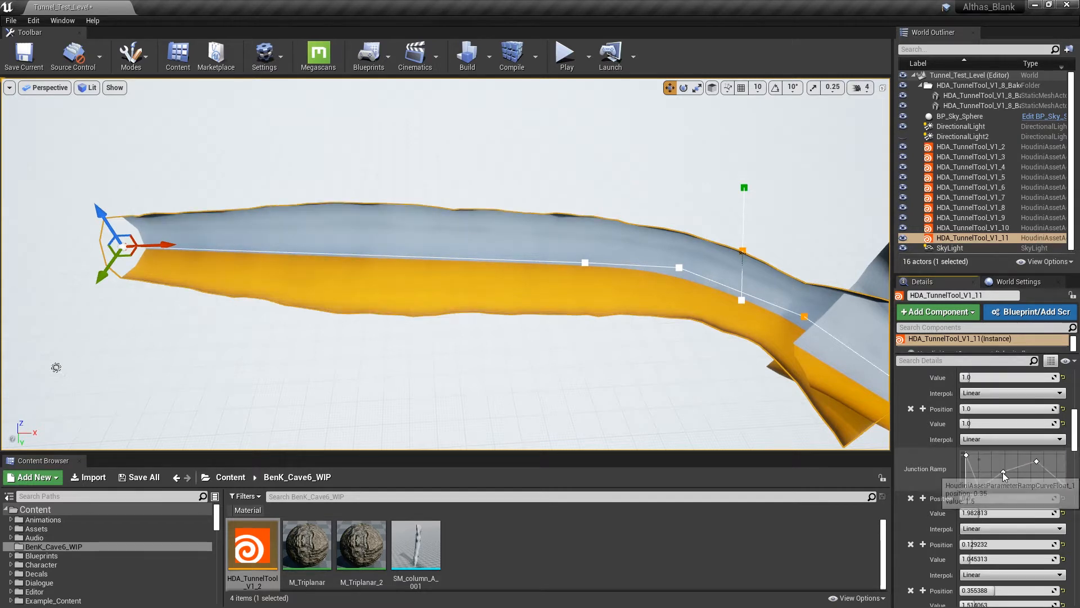
left_click(1003, 472)
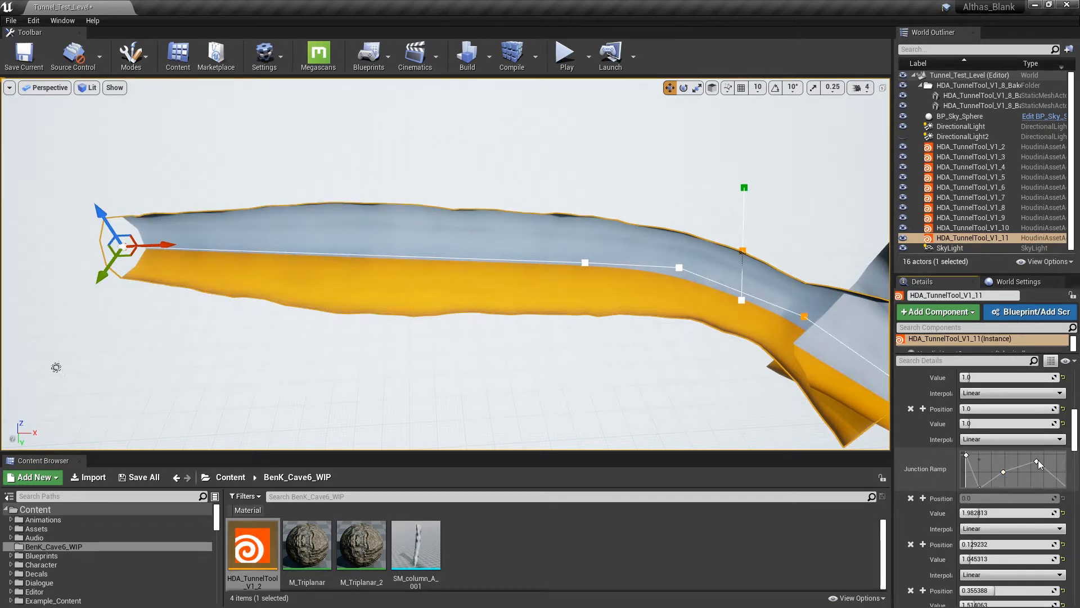
left_click_drag(1003, 472, 997, 434)
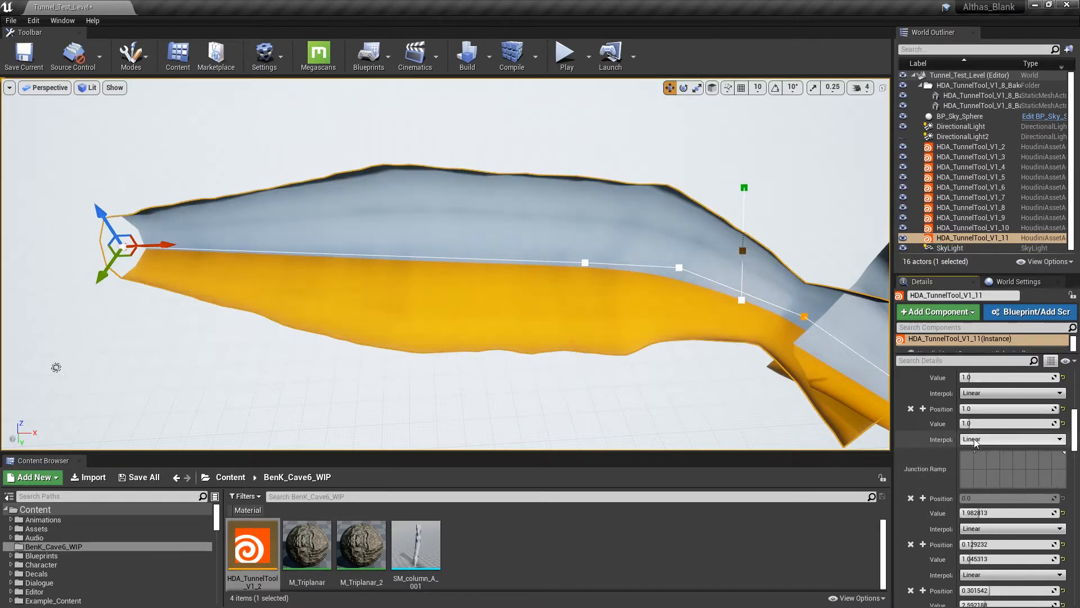
- Fly along and through the connected tunnels to examine their shape and joints
right_click_drag(816, 393, 703, 366)
key("w")
key("s")
key("w")
key("w")
key("s")
key("w")
key("s")
key("s")
right_click_drag(445, 265, 715, 287)
key("s")
right_click_drag(562, 270, 608, 294)
key("d")
key("w")
- Select HDA_TunnelTool_V1_5 and raise a middle point of its curve to lift the tunnel floor there
left_click(608, 273)
key("a")
right_click_drag(617, 231, 585, 234)
key("w")
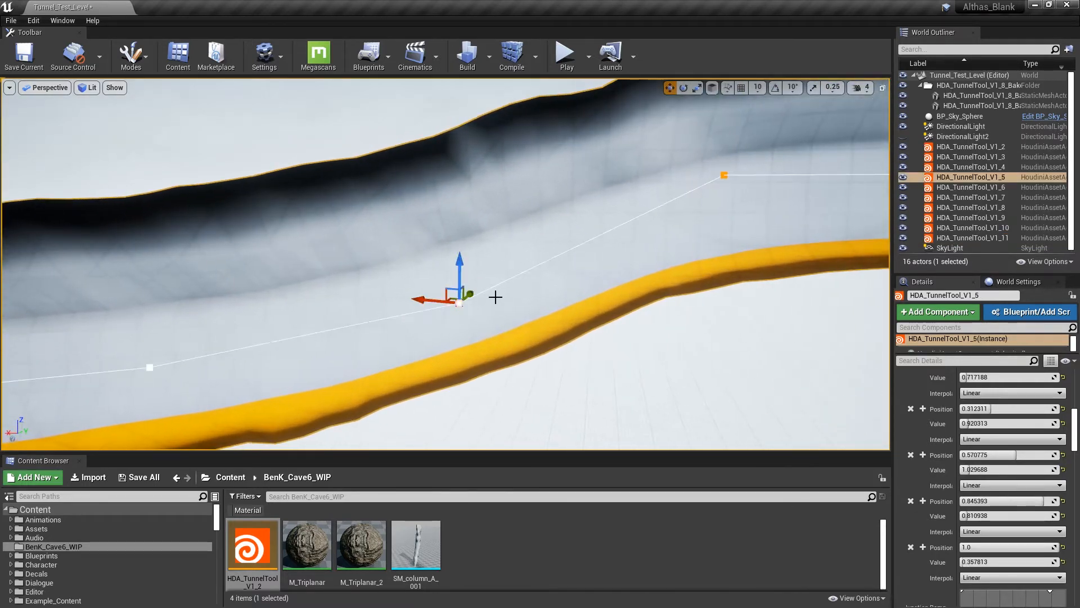
key("s")
right_click_drag(495, 297, 450, 297)
left_click_drag(563, 180, 576, 84)
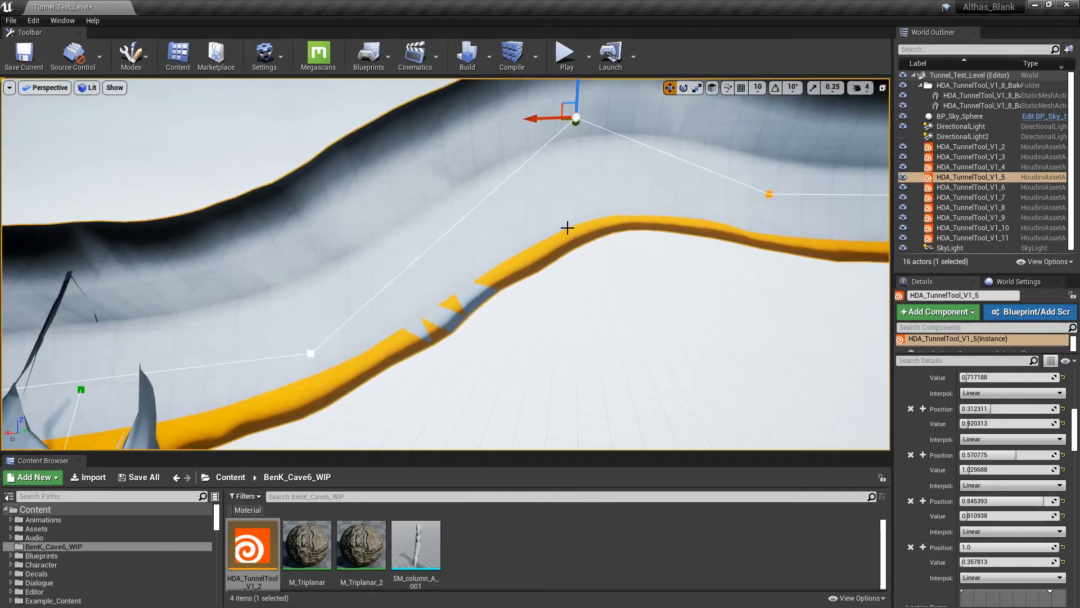
- Inspect the raised bend of HDA_TunnelTool_V1_5 from inside and adjust that curve point's height to ease the slope
key("w")
key("a")
right_click_drag(567, 227, 771, 259)
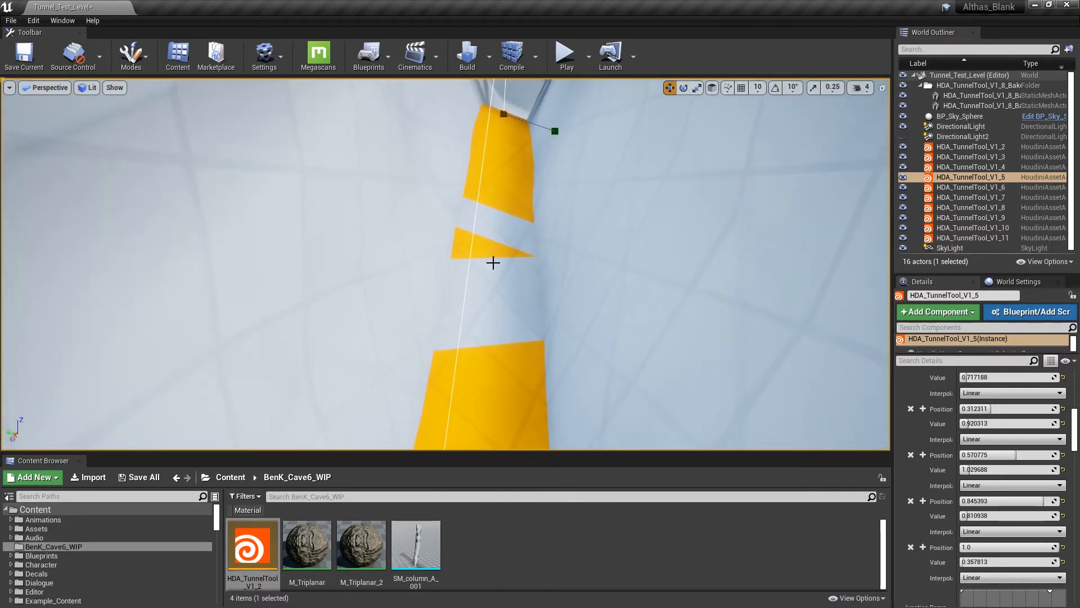
key("d")
right_click_drag(492, 262, 270, 174)
key("s")
key("w")
key("a")
key("s")
left_click_drag(551, 242, 548, 310)
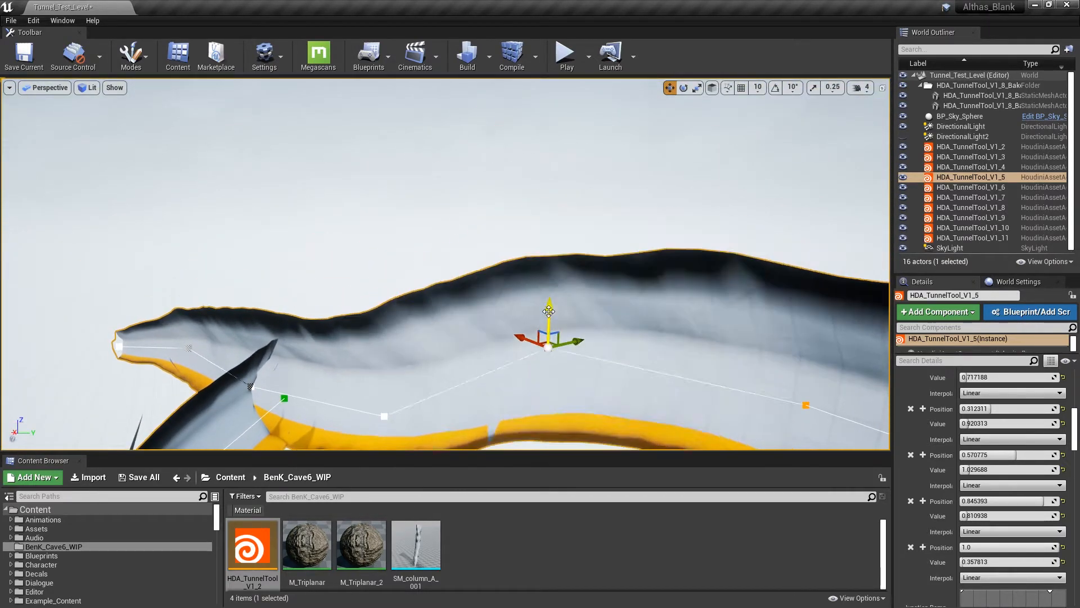
- Try to switch HDA_TunnelTool_V1_5 to its final look by enabling the Production option
right_click_drag(557, 355, 521, 472)
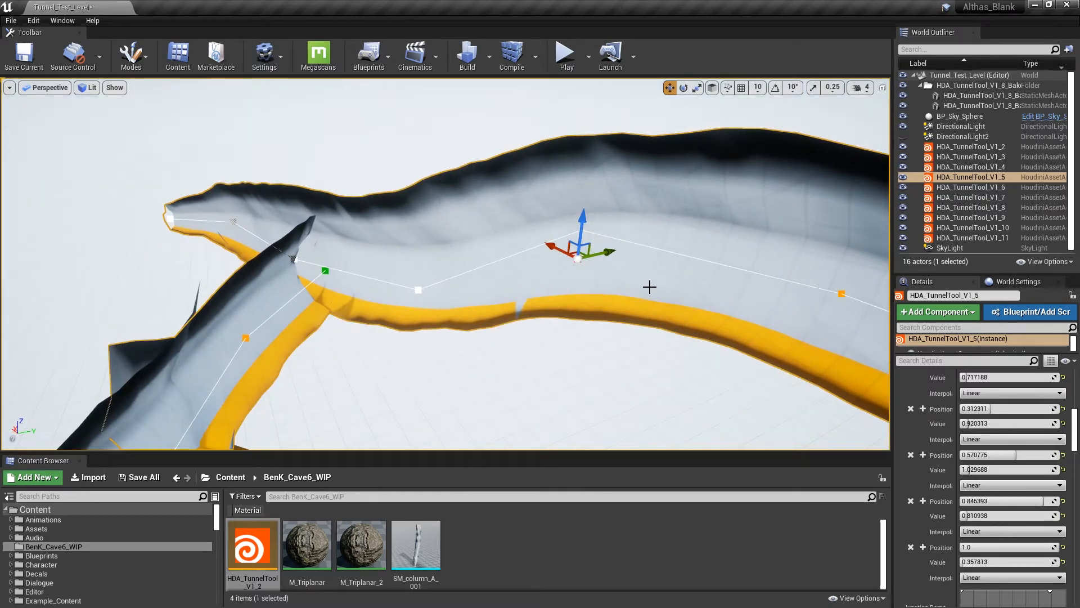
key("s")
right_click_drag(651, 311, 644, 399)
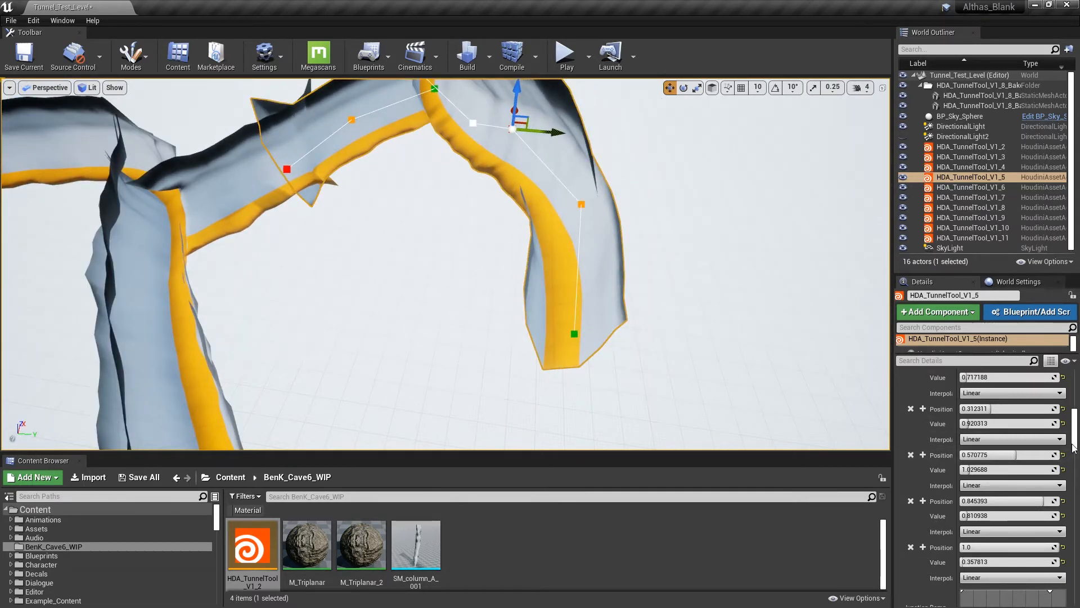
left_click_drag(1071, 444, 1072, 402)
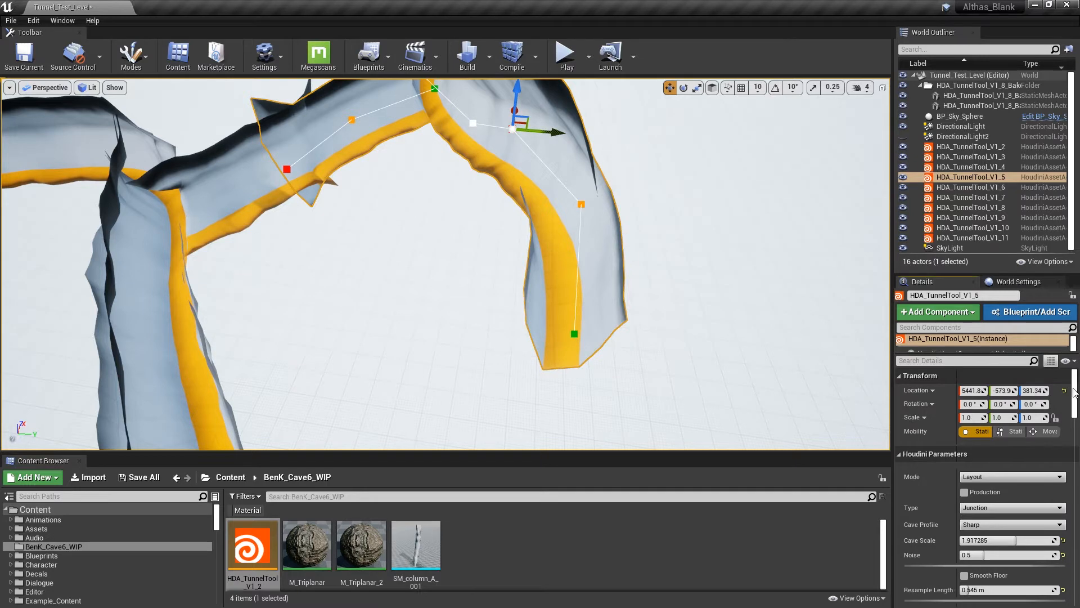
left_click(965, 491)
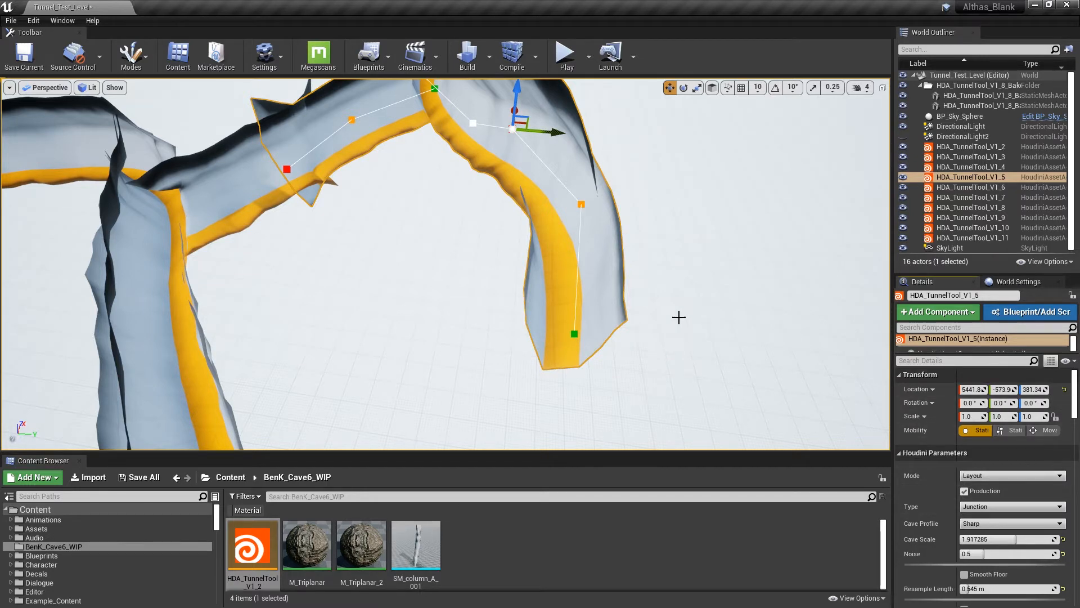
right_click_drag(690, 285, 846, 350)
key("w")
key("s")
left_click(797, 330)
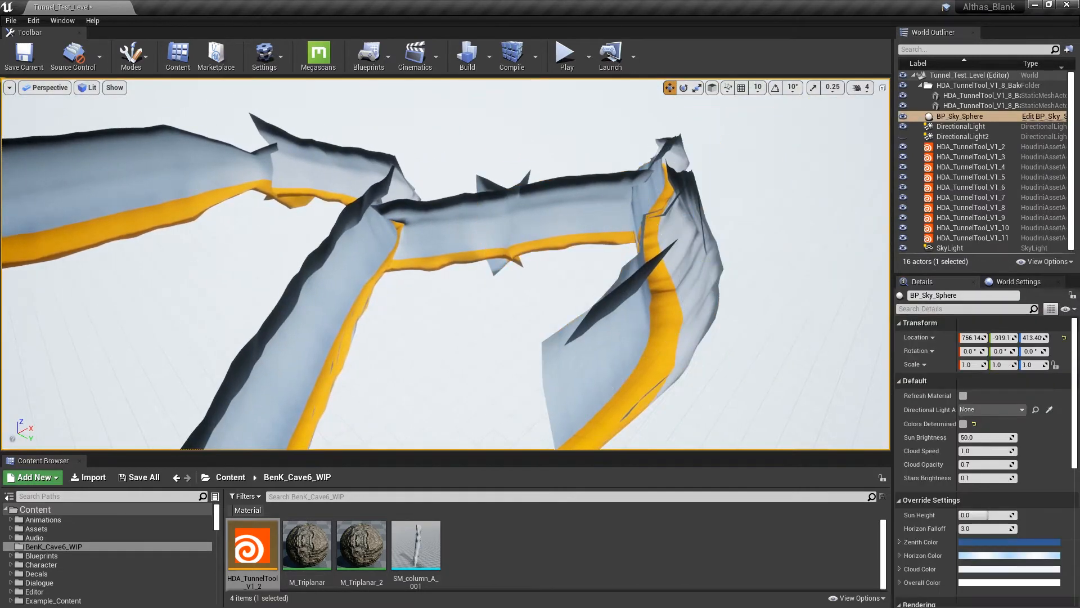
- Set the mode of HDA_TunnelTool_V1_5 to Production
left_click(700, 275)
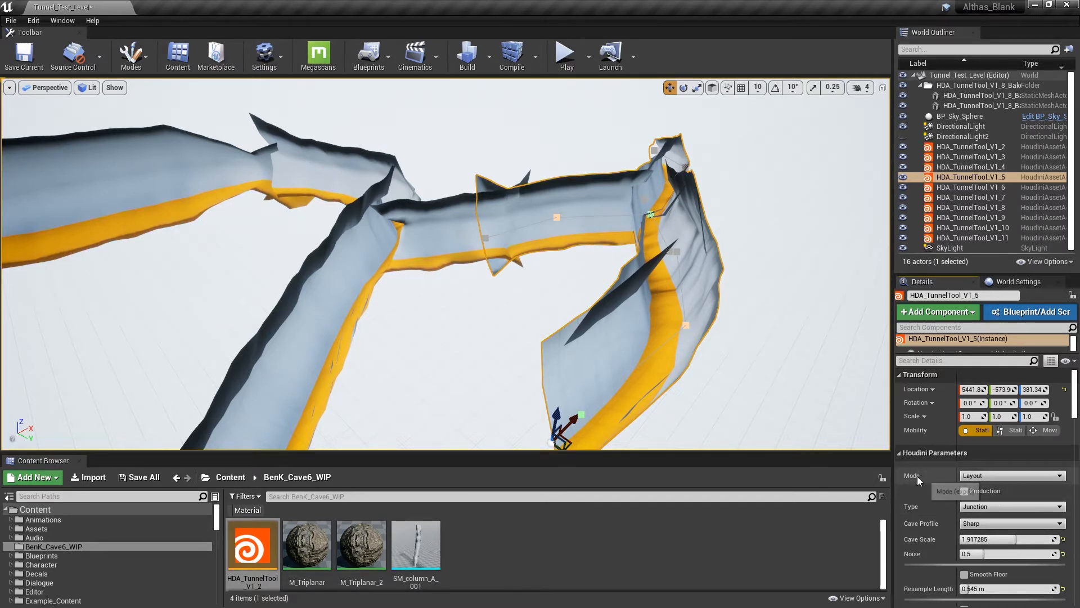
left_click(980, 478)
left_click(985, 495)
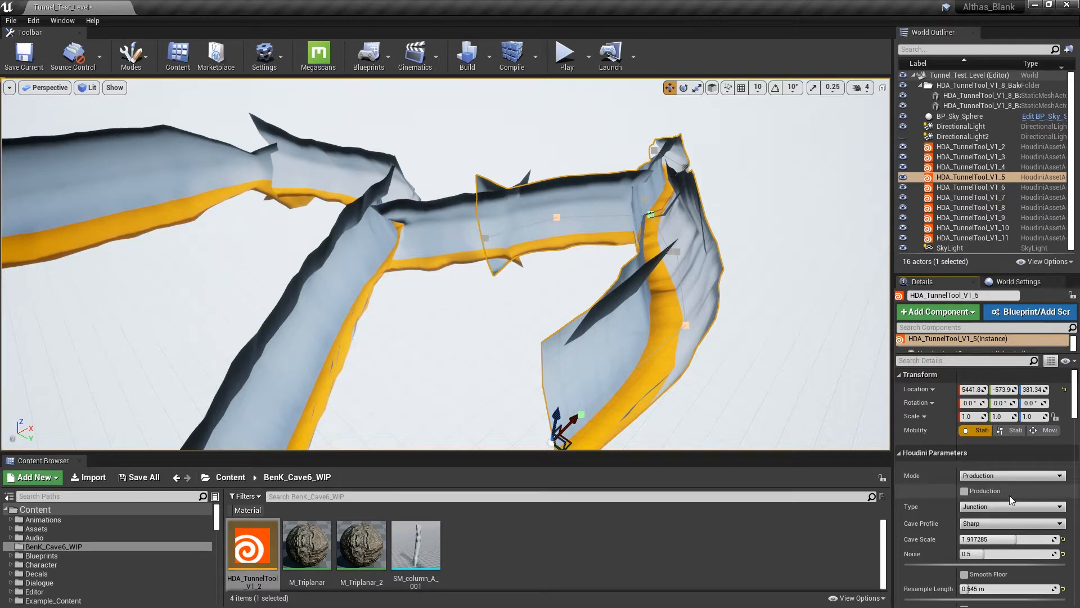
- Set the mode of HDA_TunnelTool_V1_10 and HDA_TunnelTool_V1_11 to Production as well
right_click_drag(619, 338, 714, 337)
left_click(972, 227)
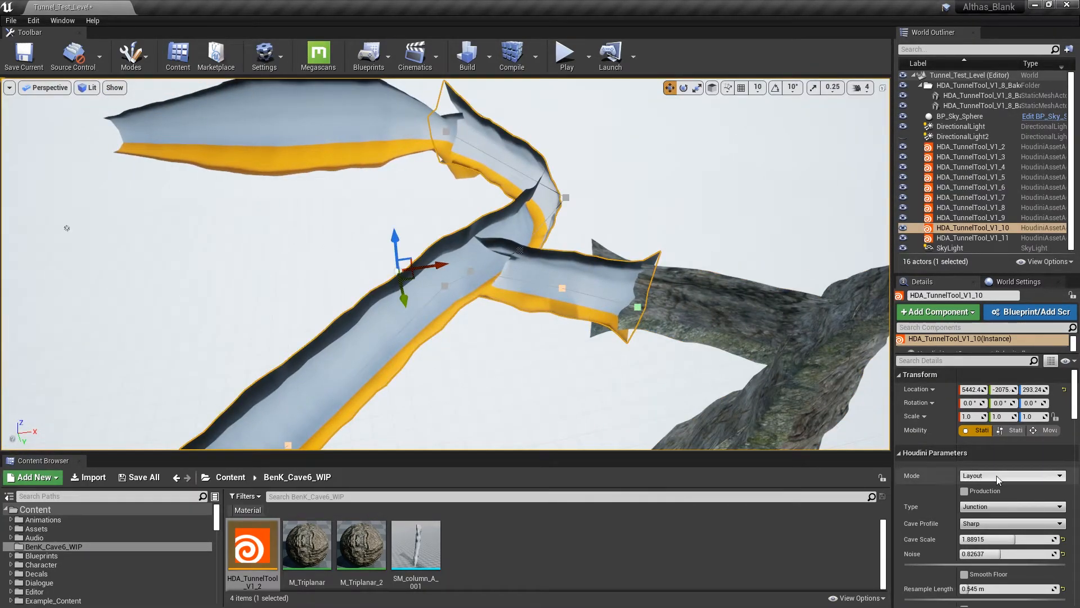
left_click(979, 476)
left_click(978, 493)
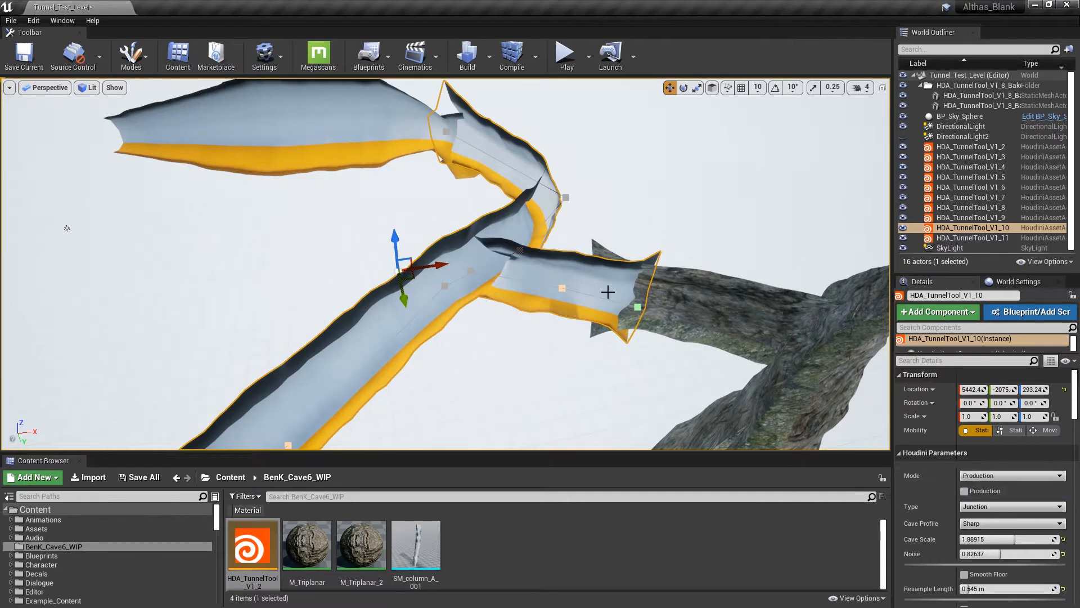
left_click(430, 168)
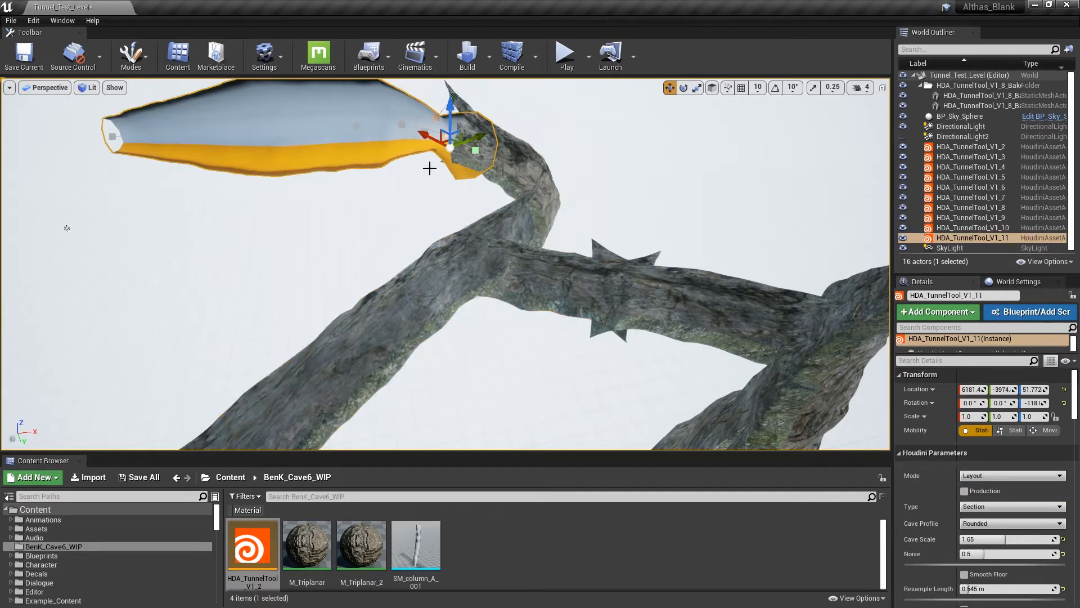
left_click(992, 474)
left_click(979, 493)
- Try to play the level from inside the cave, in the selected viewport and in a new editor window
right_click_drag(650, 343, 651, 275)
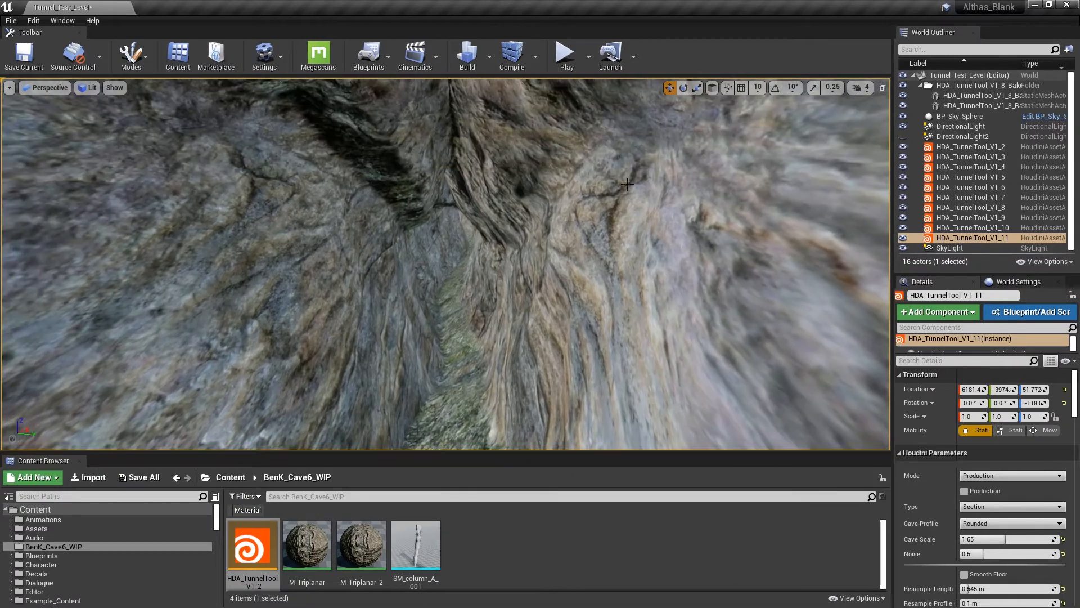
left_click(565, 54)
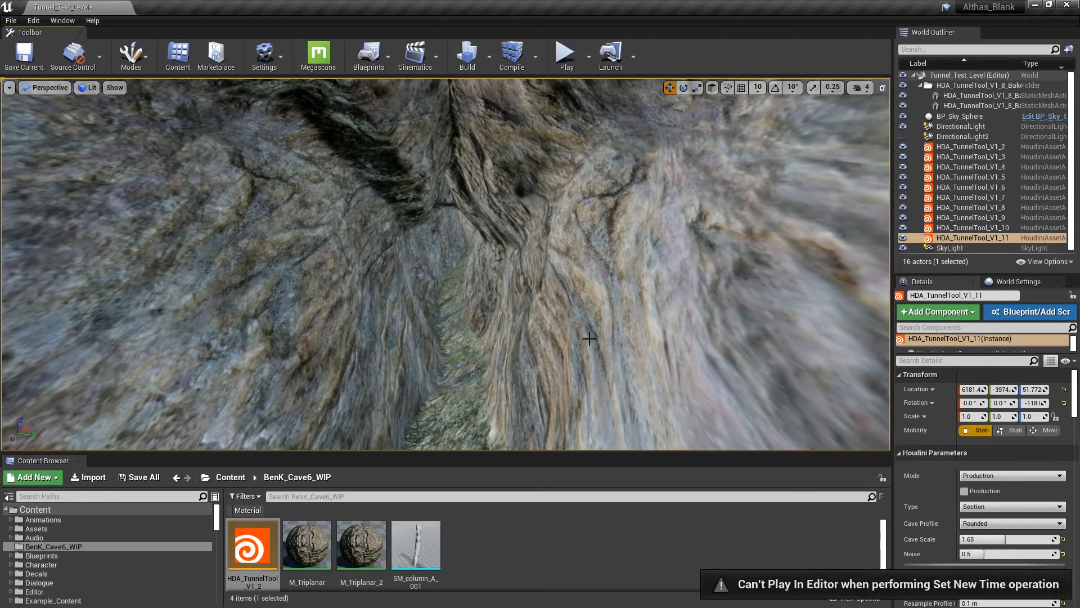
right_click_drag(446, 264, 412, 236)
left_click(568, 57)
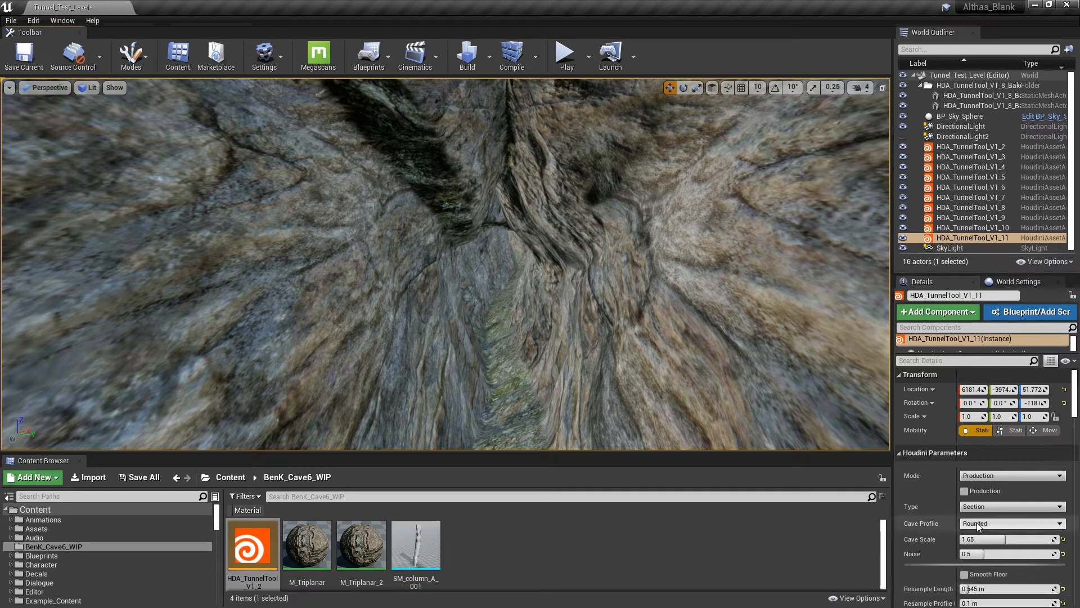
left_click(588, 56)
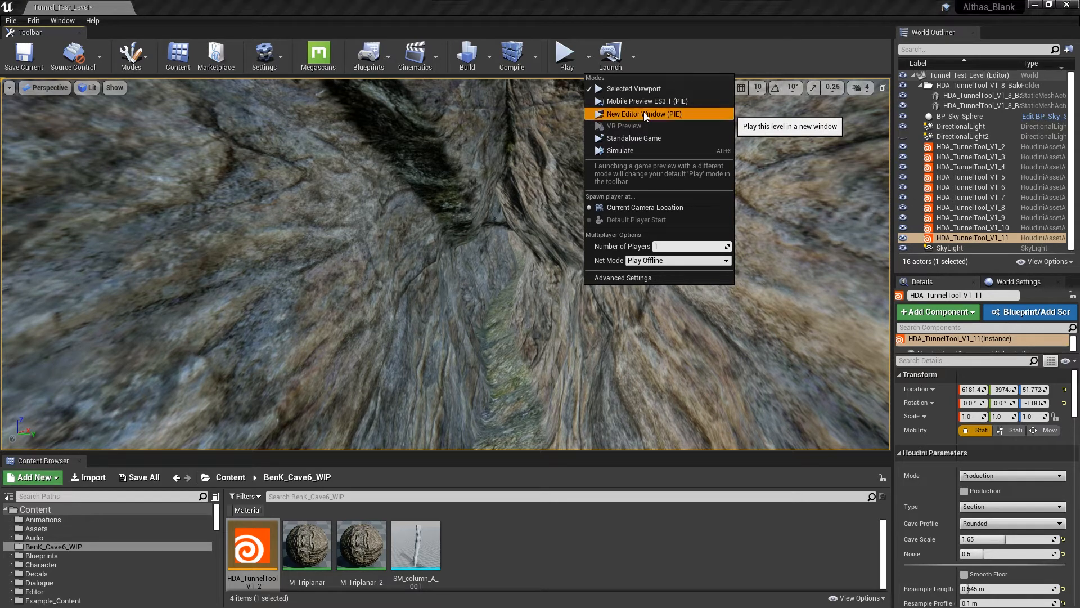
left_click(644, 113)
left_click(567, 61)
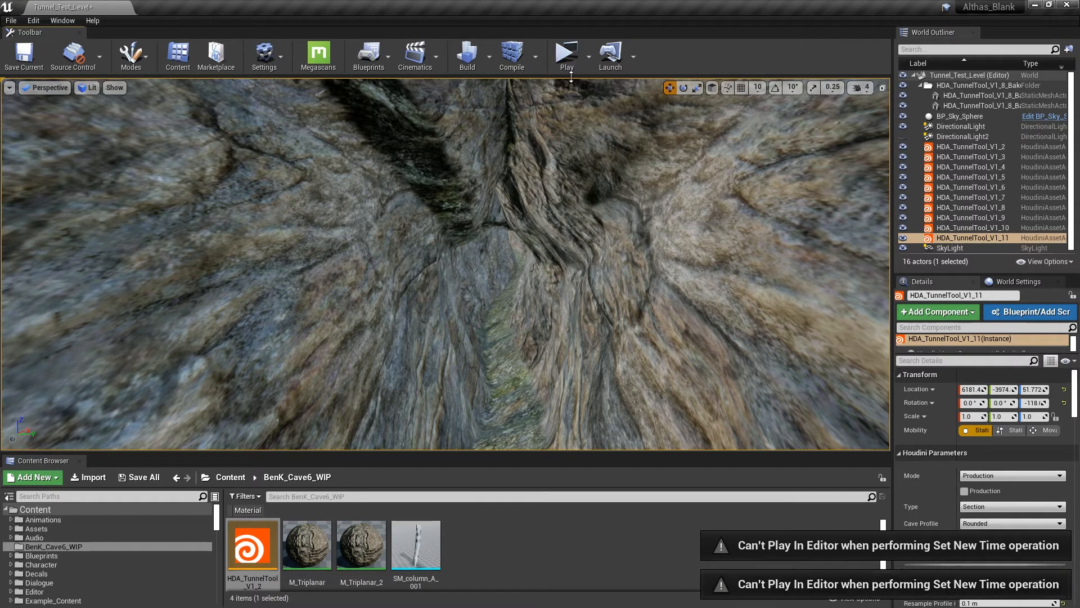
left_click(586, 70)
left_click(629, 89)
- Raise the noise of HDA_TunnelTool_V1_5 to about 1.21, judging the rock walls from inside the tunnel
key("s")
right_click_drag(629, 89, 629, 89)
key("w")
key("w")
key("w")
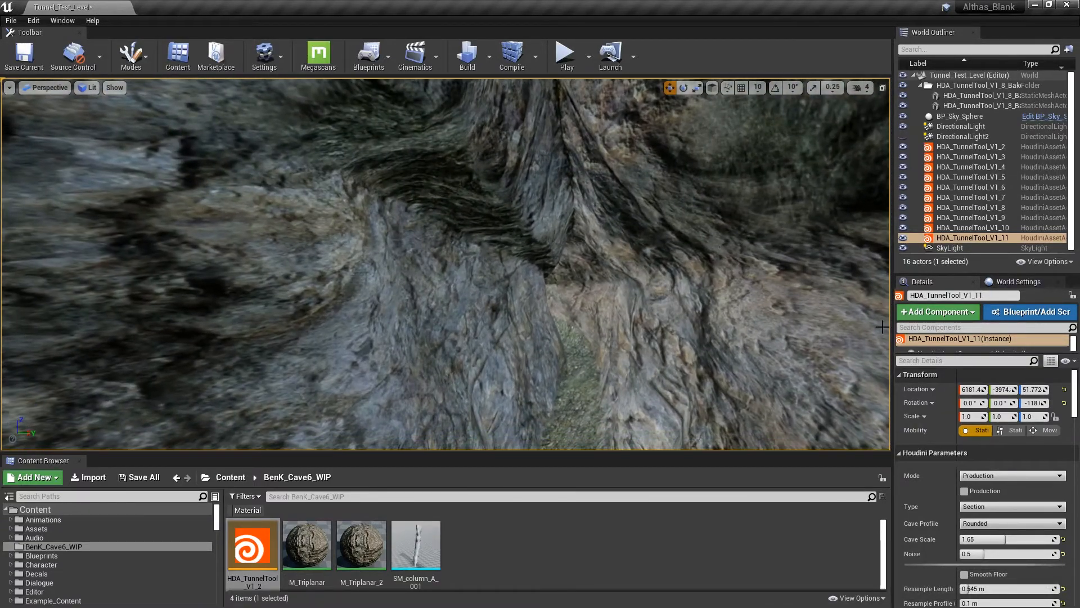
left_click(610, 304)
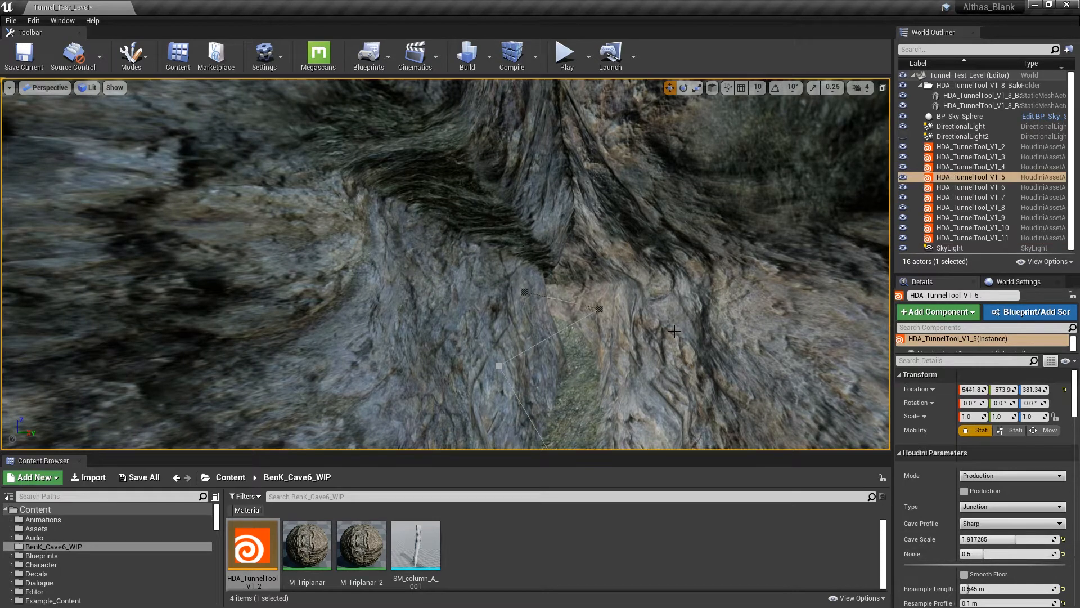
left_click_drag(999, 553, 1001, 554)
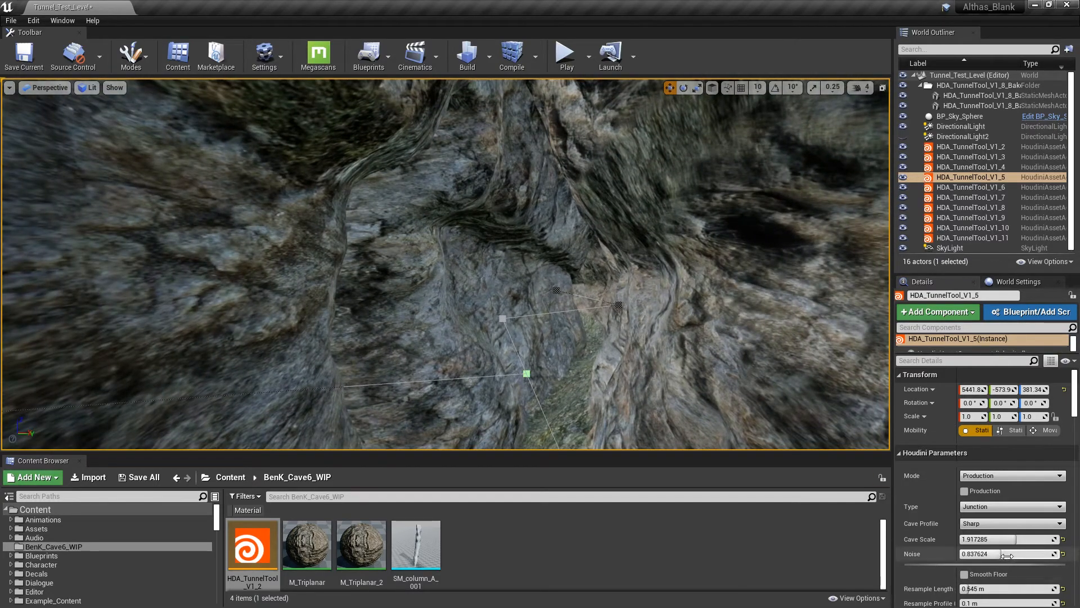
left_click_drag(1001, 554, 1015, 554)
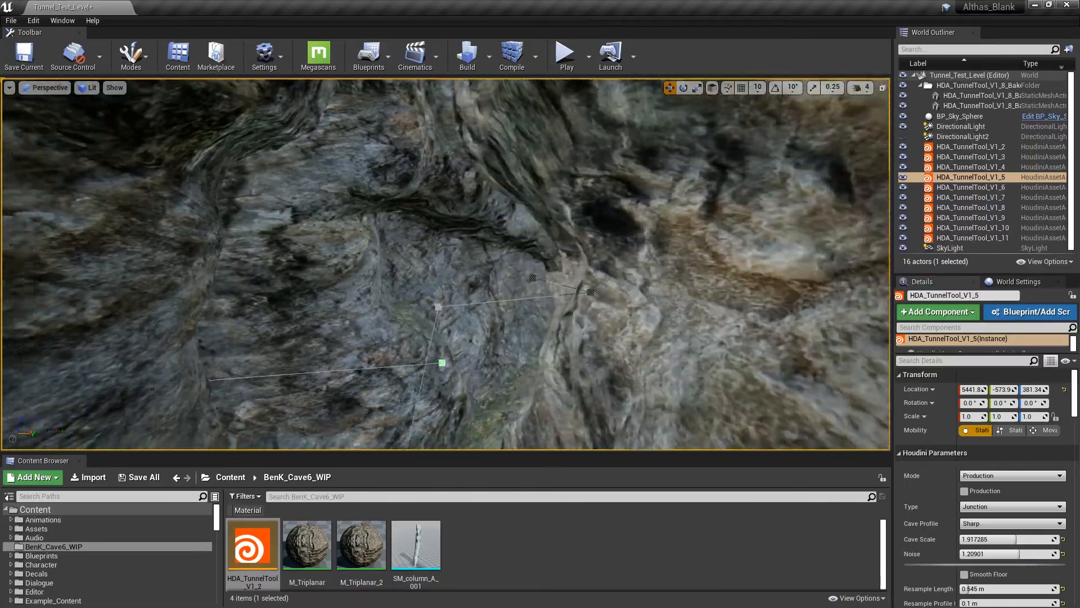
- Select HDA_TunnelTool_V1_11 from inside the cave and raise its noise to about 1.21
right_click_drag(446, 263, 329, 266)
left_click(728, 356)
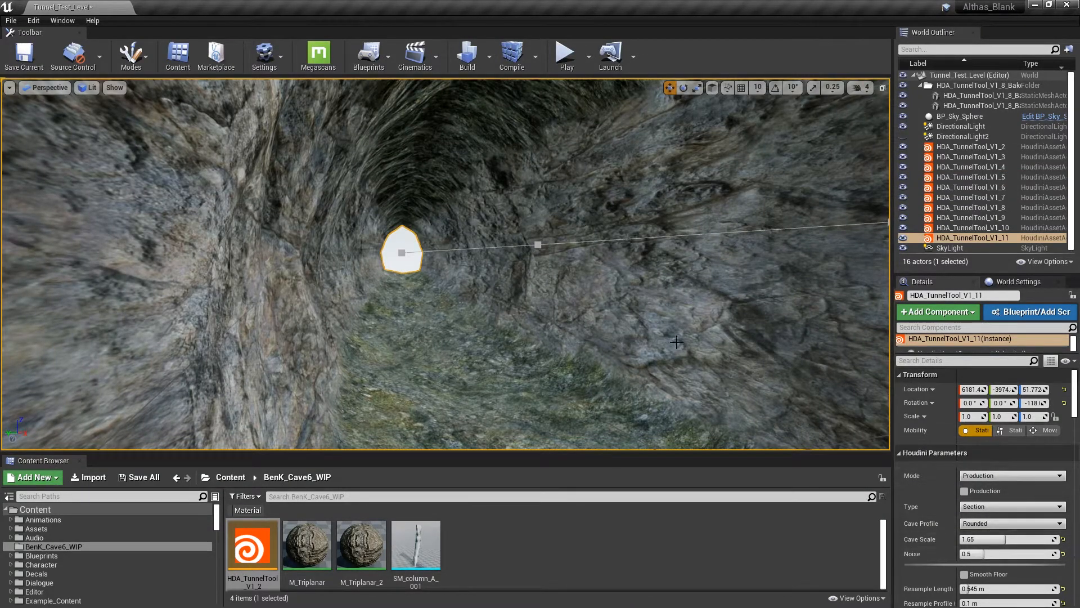
right_click_drag(677, 342, 666, 339)
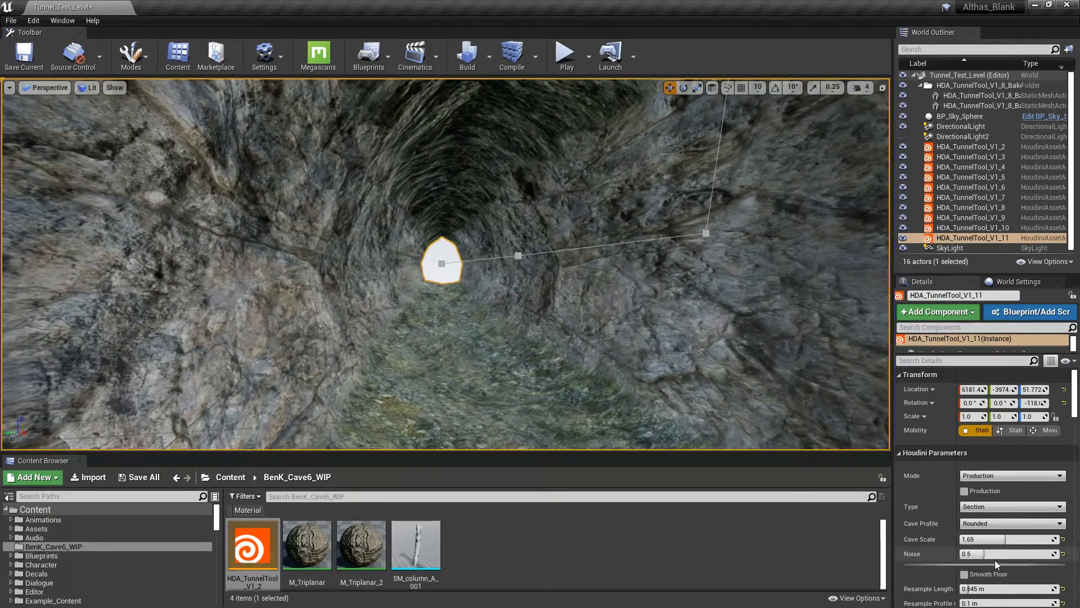
mouse_move(996, 554)
left_mouse_down()
mouse_move(1010, 554)
mouse_move(998, 554)
left_mouse_up()
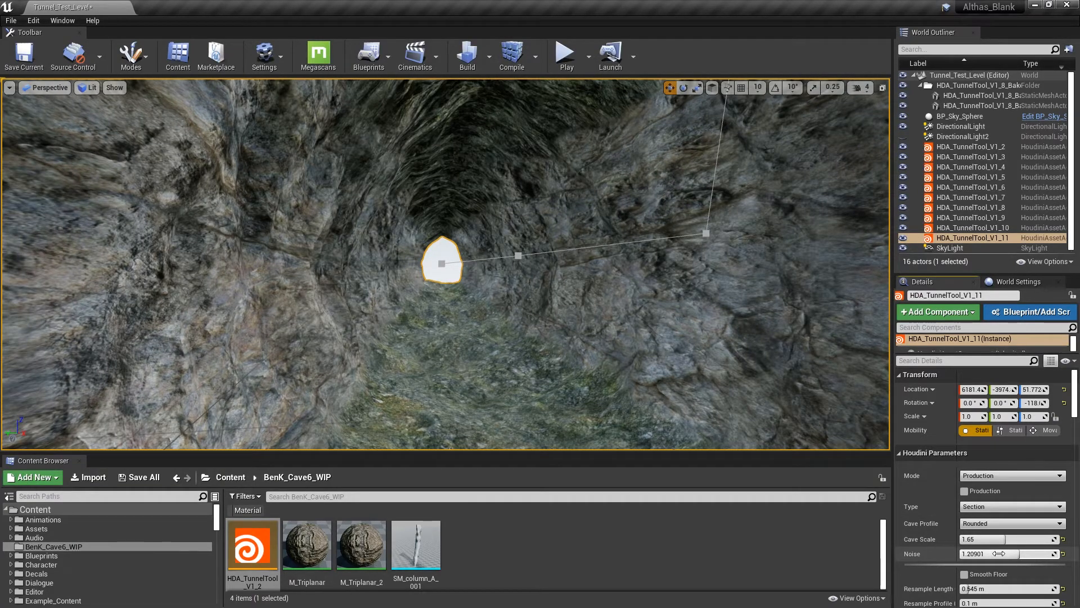
- Enable Smooth Floor on HDA_TunnelTool_V1_11 and raise its noise to about 1.74, keeping the floor smoothing on
right_click_drag(675, 343, 727, 366)
key("w")
key("w")
key("s")
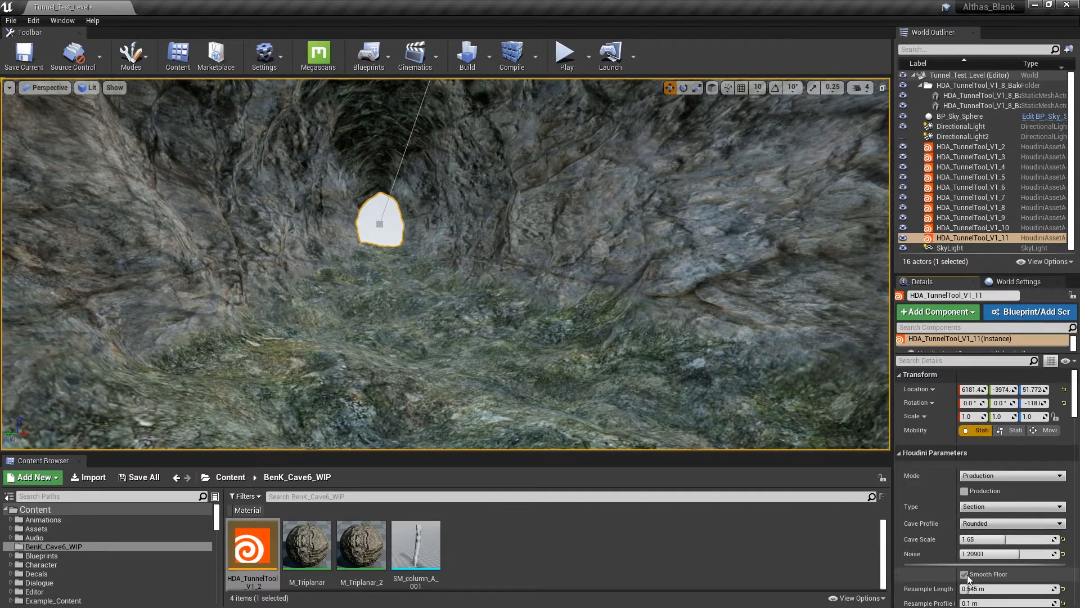
left_click(965, 575)
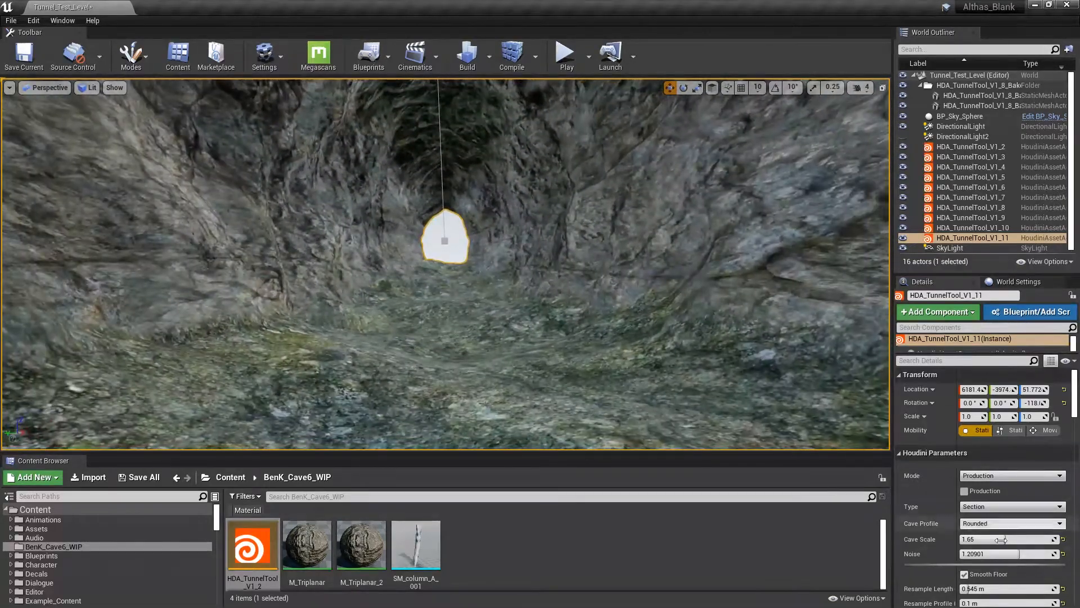
left_click_drag(1006, 554, 1017, 553)
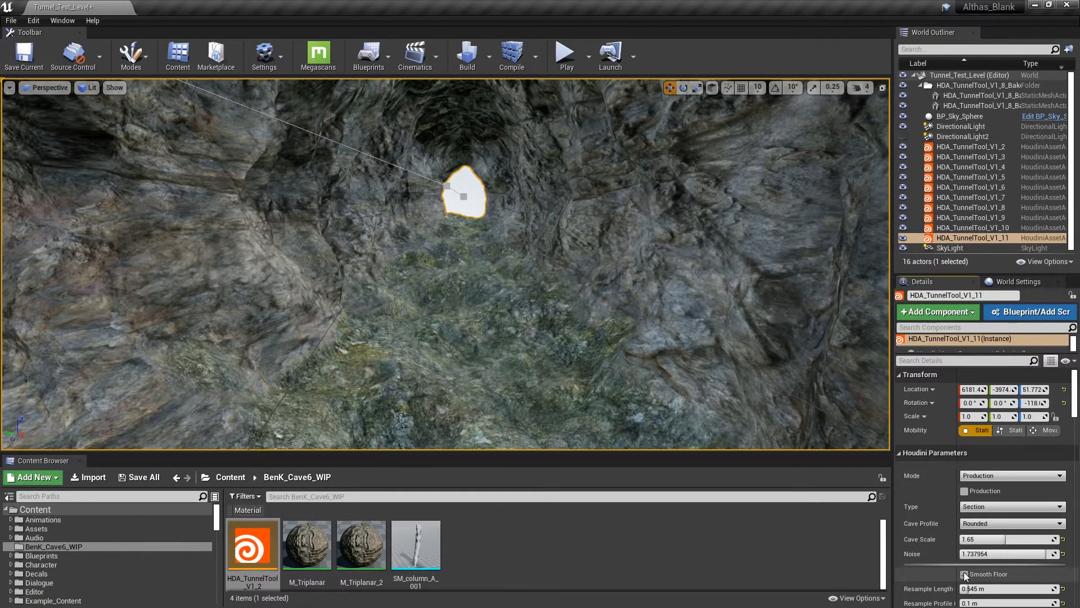
left_click(964, 573)
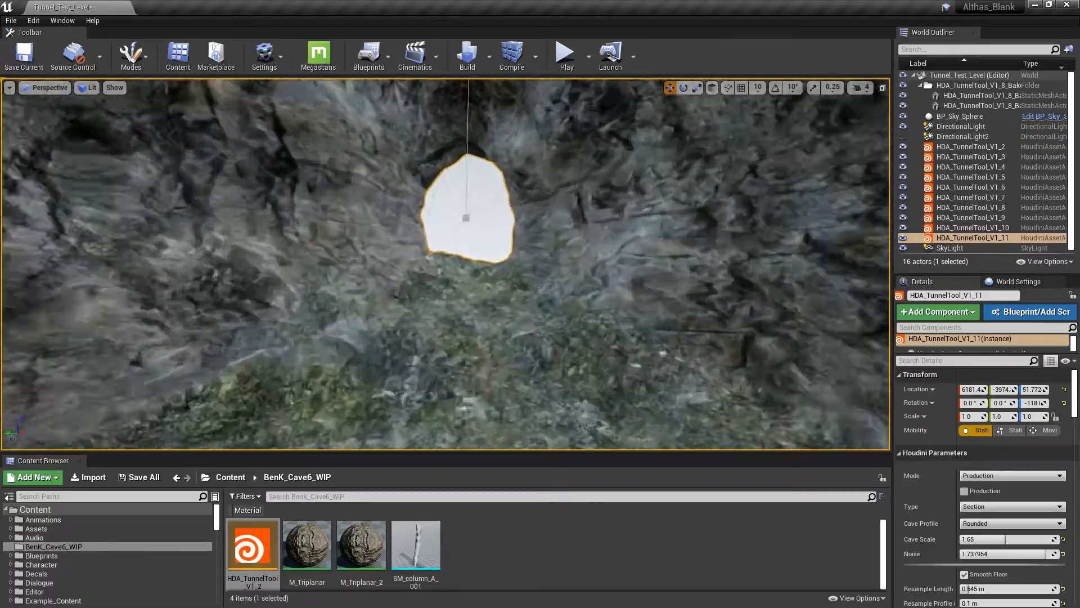
- Lower the resample length of HDA_TunnelTool_V1_5 to about 0.24 m
right_click_drag(446, 264, 883, 411)
key("w")
key("s")
key("w")
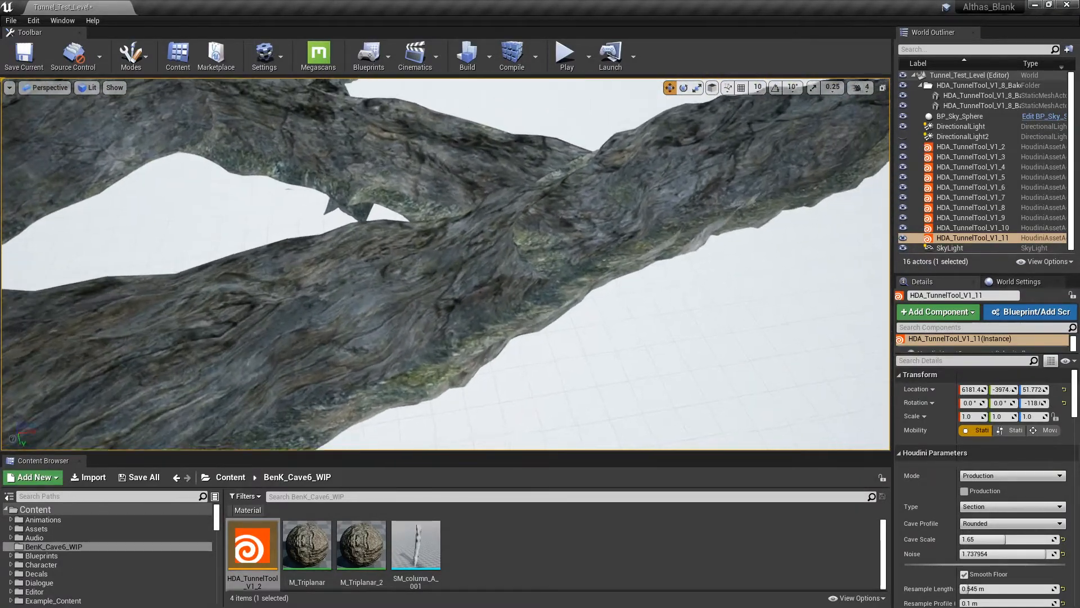
scroll(954, 478, "down", 5)
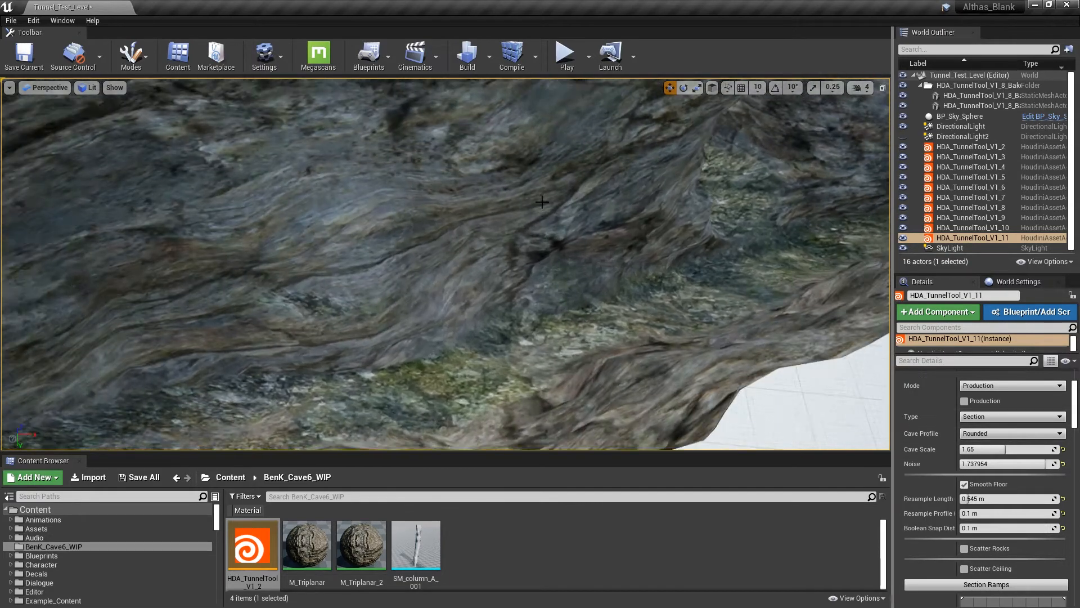
left_click(542, 201)
right_click_drag(542, 202, 608, 155)
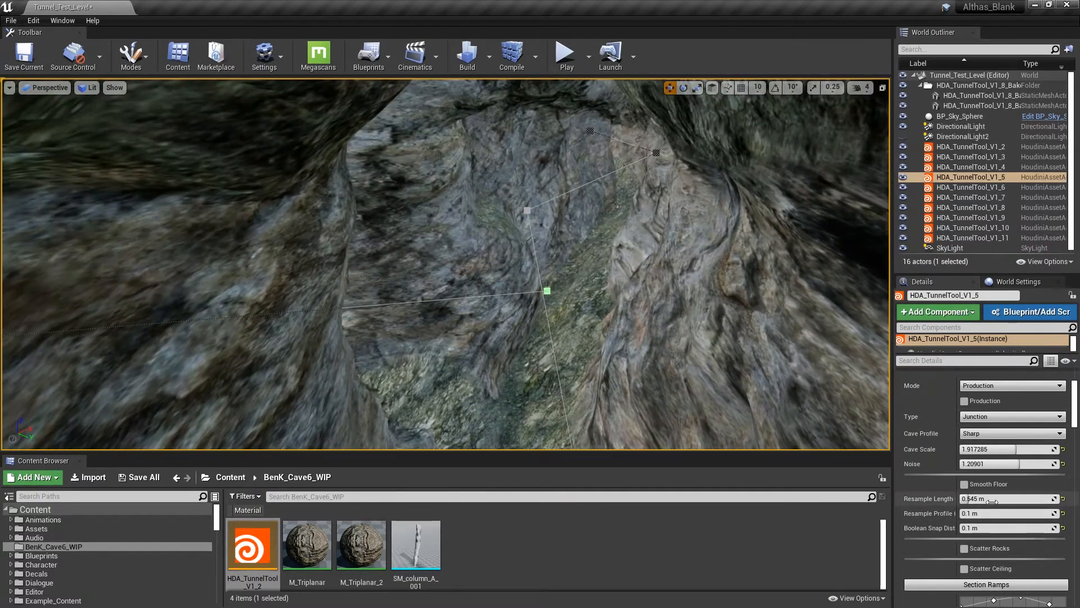
left_click_drag(992, 498, 992, 498)
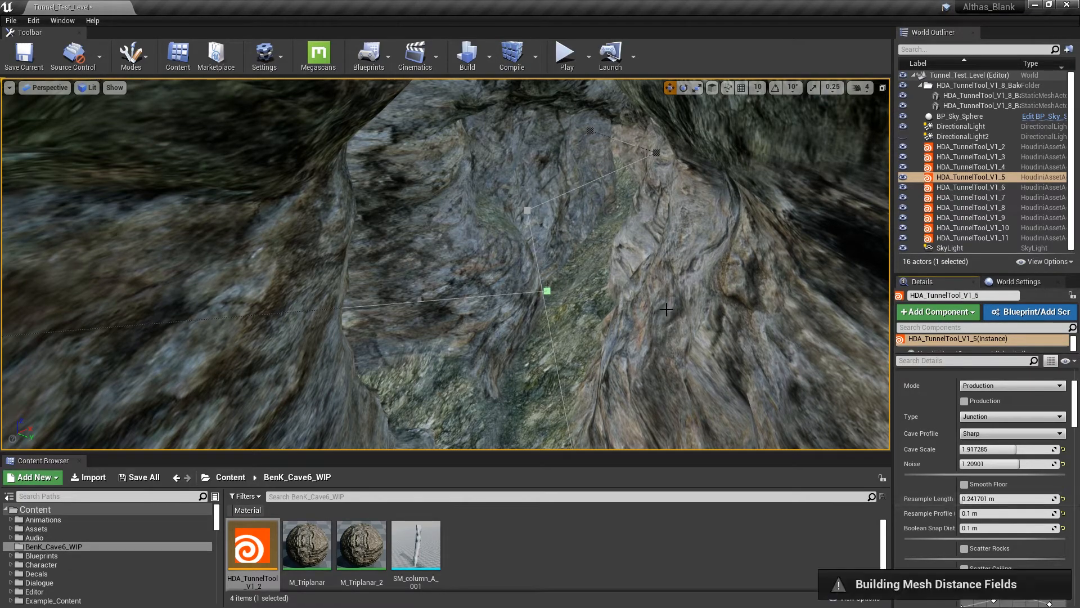
- Set HDA_TunnelTool_V1_10's resample length to about 0.27 m and its boolean snap distance to about 0.186 m
right_click_drag(669, 318, 630, 151)
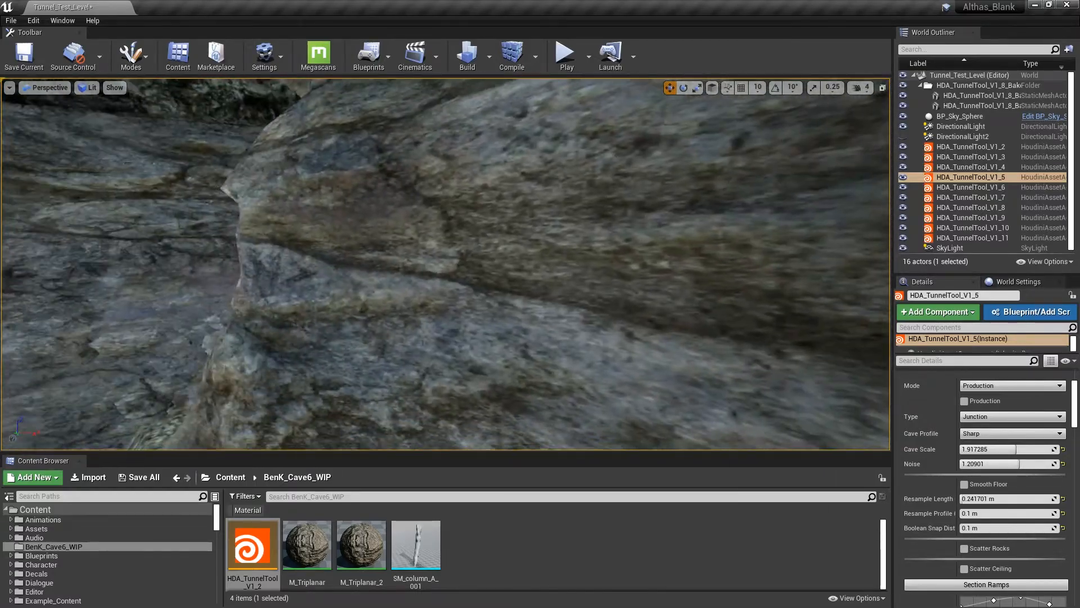
mouse_move(630, 152)
right_mouse_down()
mouse_move(586, 155)
mouse_move(619, 152)
right_mouse_up()
left_click(570, 199)
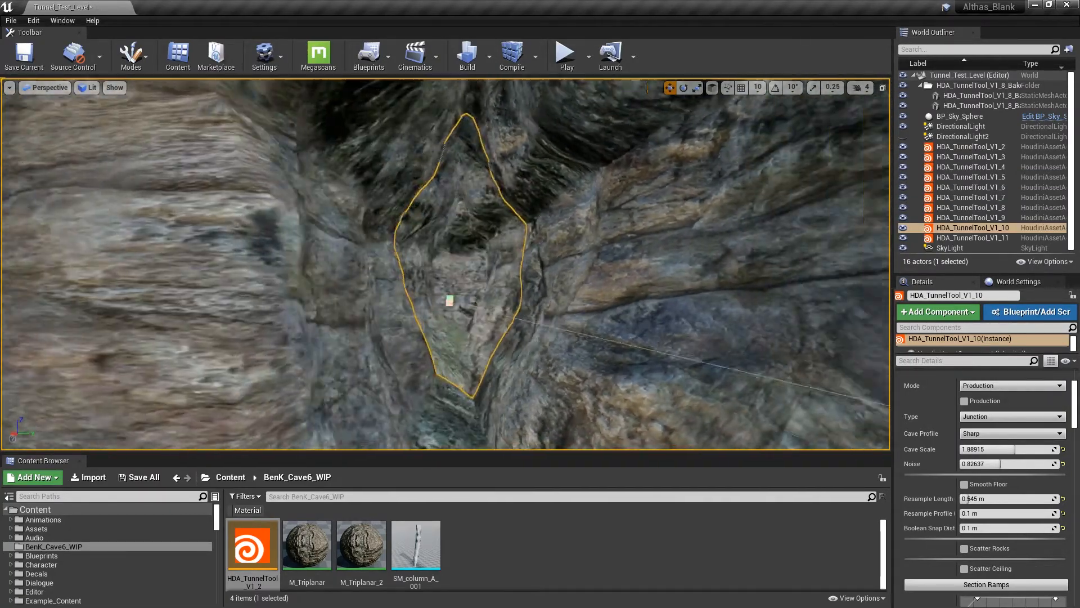
right_click_drag(619, 152, 574, 152)
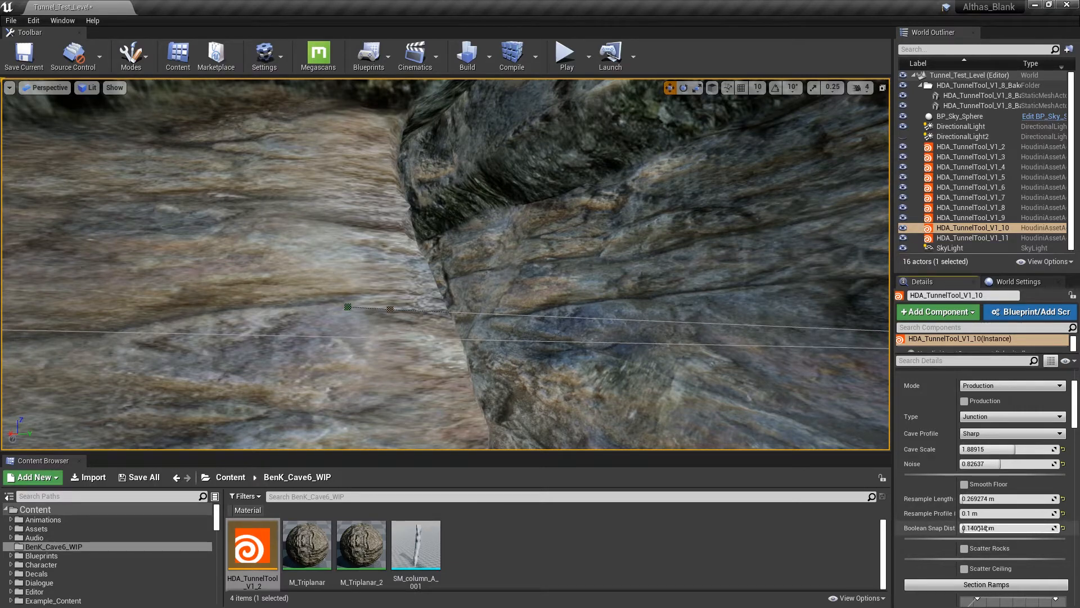
right_click_drag(670, 338, 670, 338)
left_click_drag(1007, 528, 1030, 528)
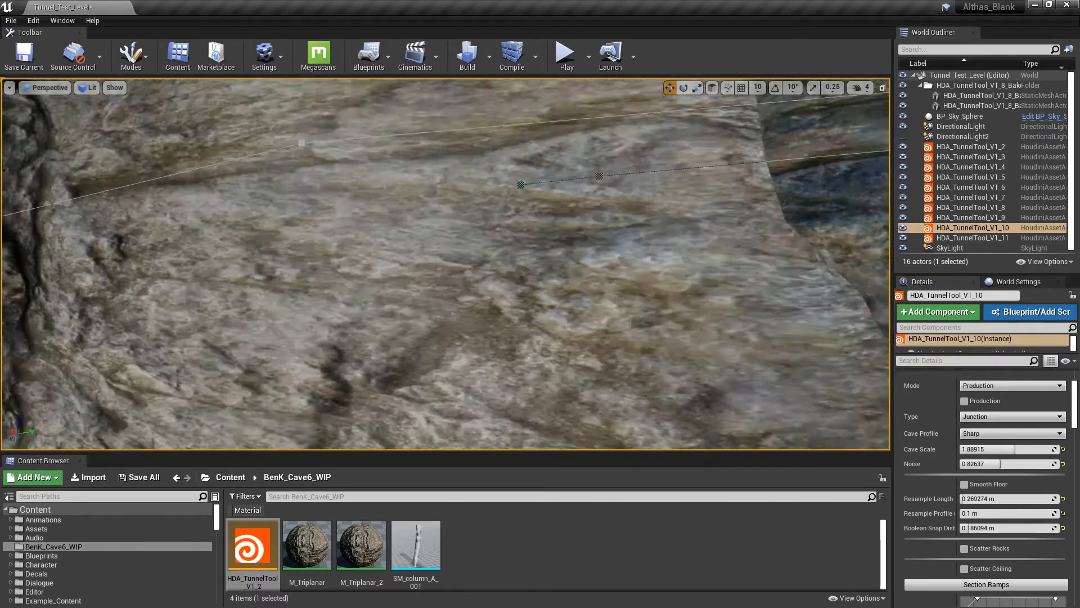
- Enable Scatter Rocks on HDA_TunnelTool_V1_10 and raise the rock density to about 13.8
right_click_drag(444, 264, 444, 264)
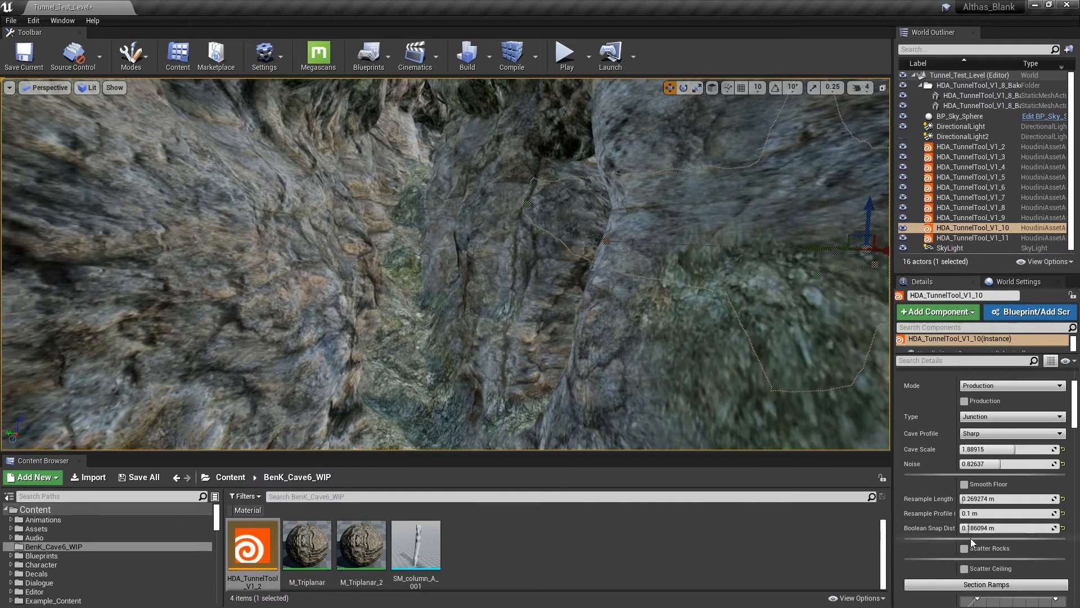
left_click(964, 548)
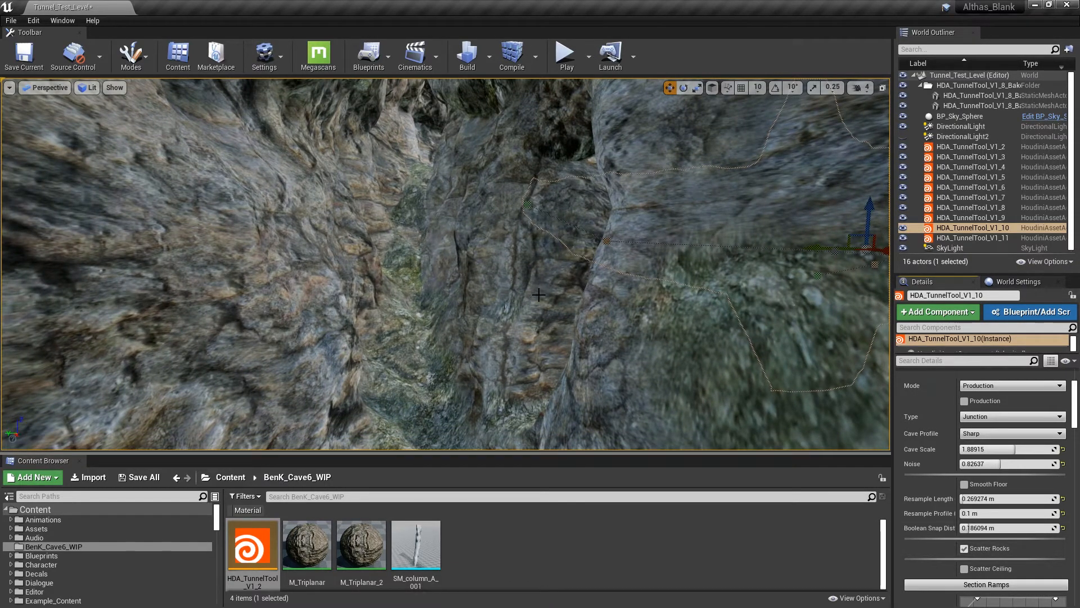
right_click_drag(539, 294, 568, 296)
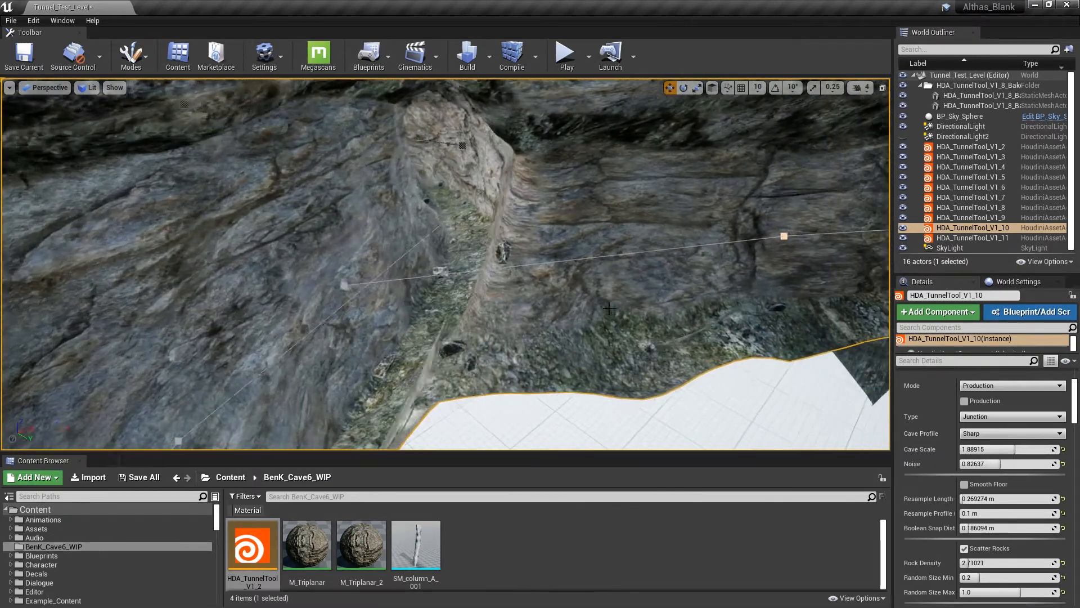
right_click_drag(609, 308, 625, 308)
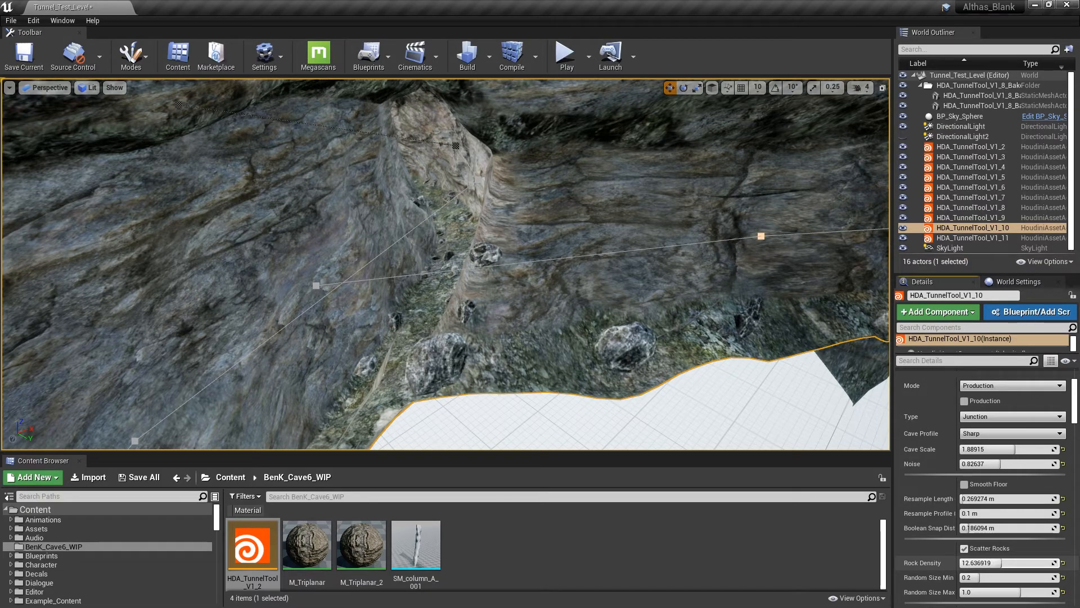
left_click_drag(990, 563, 1006, 563)
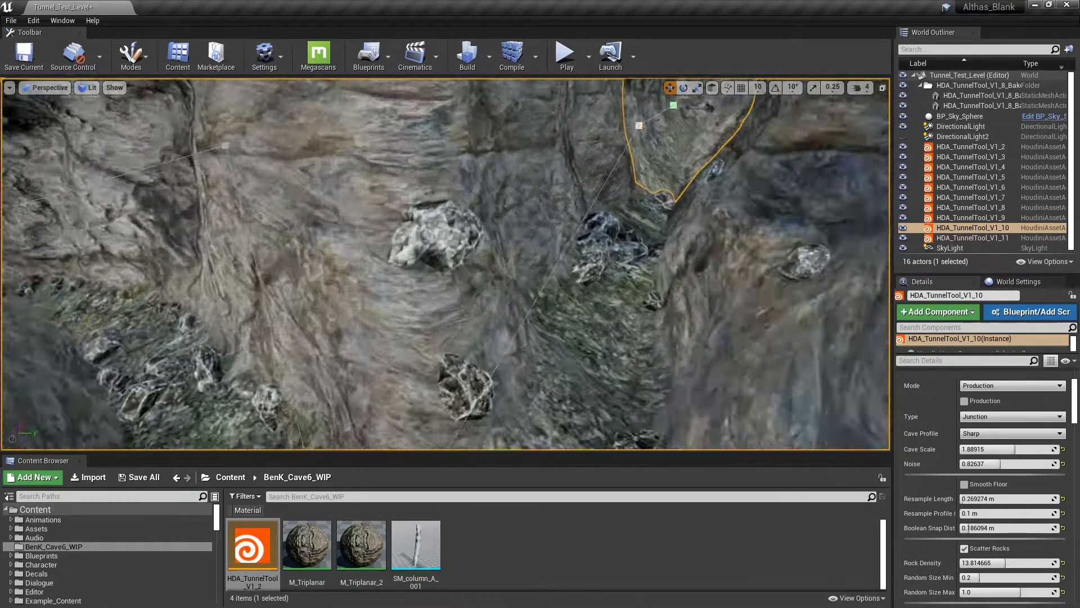
- Scatter rocks in HDA_TunnelTool_V1_11 with a maximum random size of about 1.38 and a rock density of about 5.07
right_click_drag(444, 264, 354, 256)
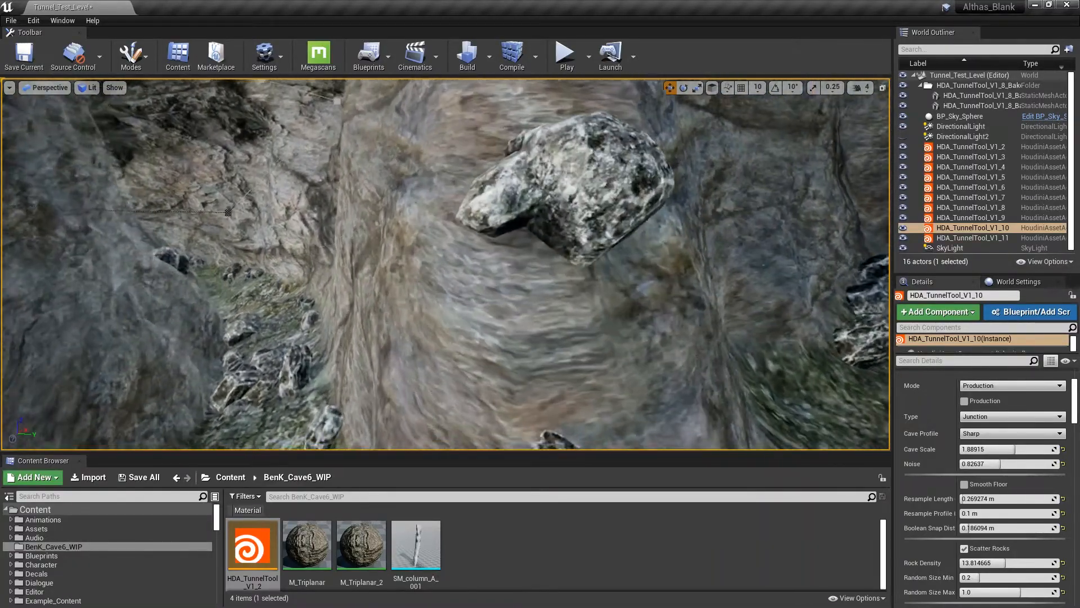
right_click_drag(444, 264, 292, 270)
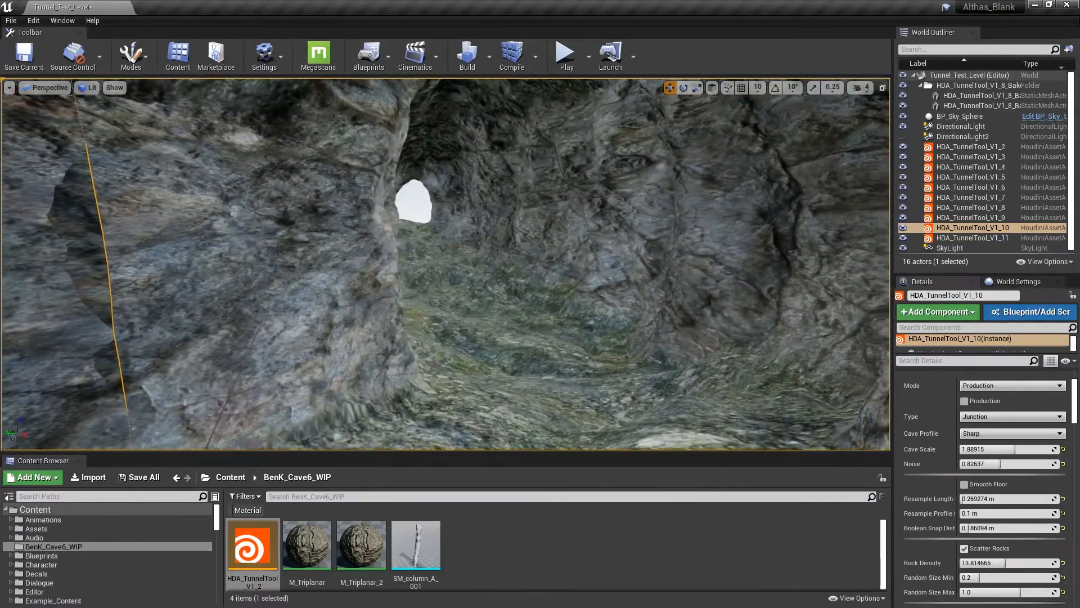
left_click(445, 264)
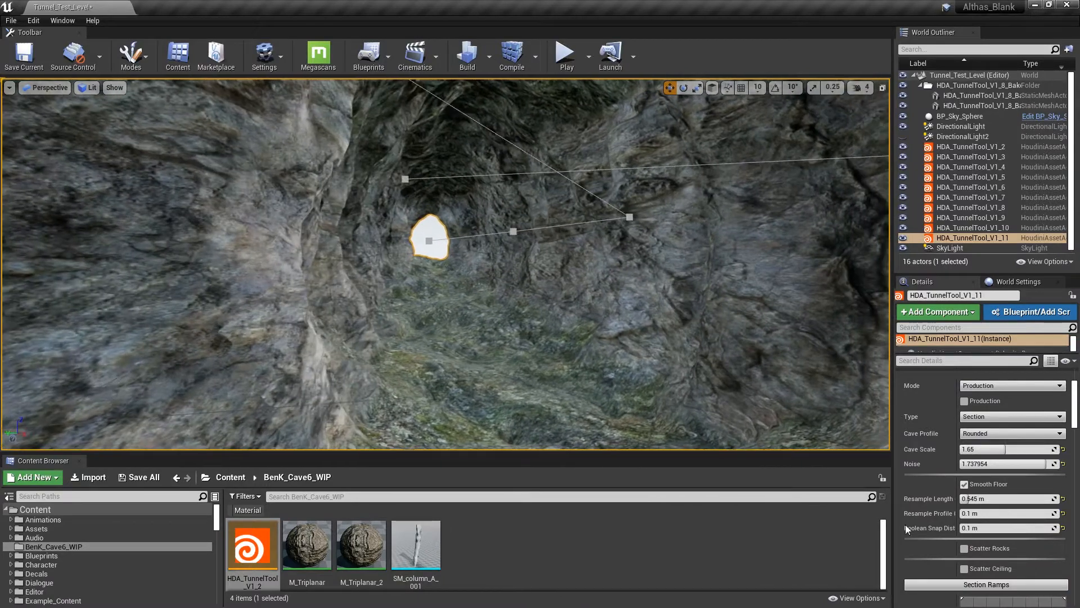
left_click(964, 549)
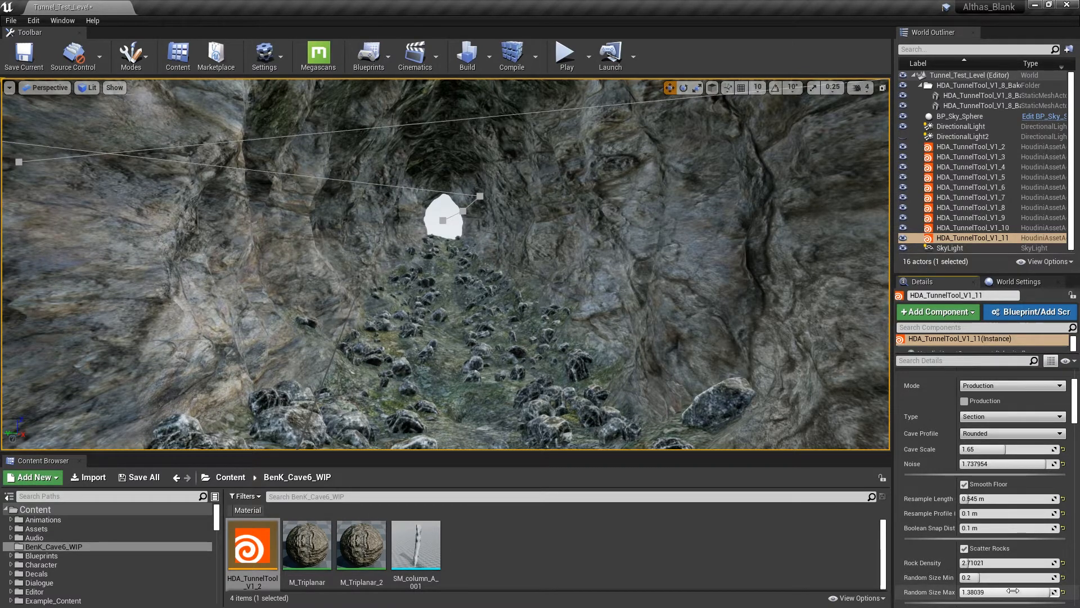
left_click_drag(995, 563, 1019, 563)
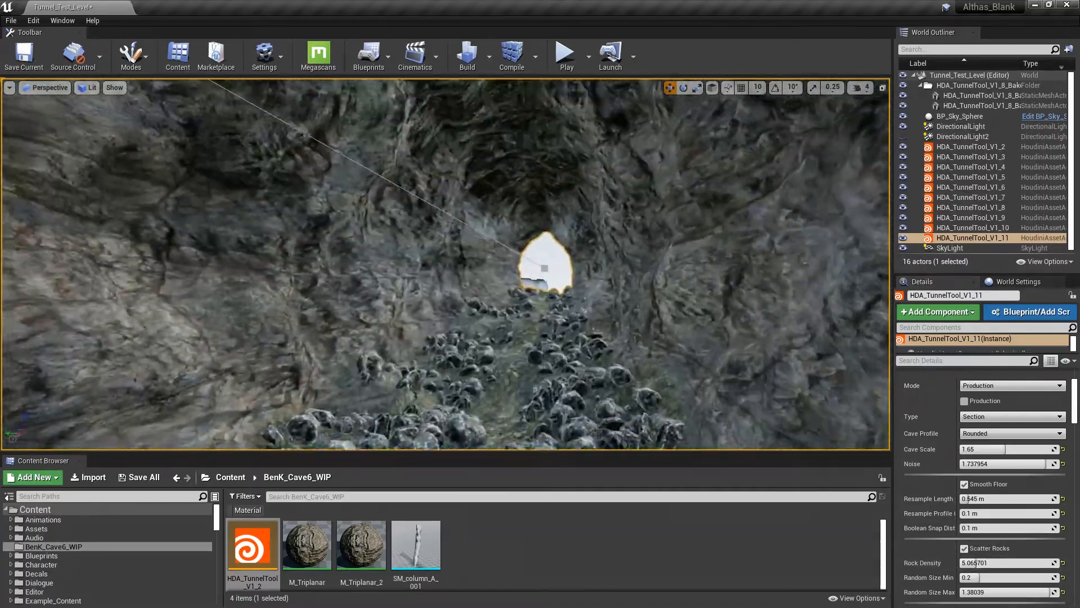
- Scatter rocks in HDA_TunnelTool_V1_5 with a density of about 21.2 and random sizes from about 0.14 to 0.55
mouse_move(445, 264)
right_mouse_down()
mouse_move(619, 282)
mouse_move(562, 349)
mouse_move(462, 360)
mouse_move(446, 344)
mouse_move(506, 315)
mouse_move(518, 327)
mouse_move(428, 326)
mouse_move(388, 340)
mouse_move(394, 265)
mouse_move(360, 248)
mouse_move(281, 247)
mouse_move(192, 208)
mouse_move(630, 361)
mouse_move(405, 253)
mouse_move(454, 280)
right_mouse_up()
left_click(454, 257)
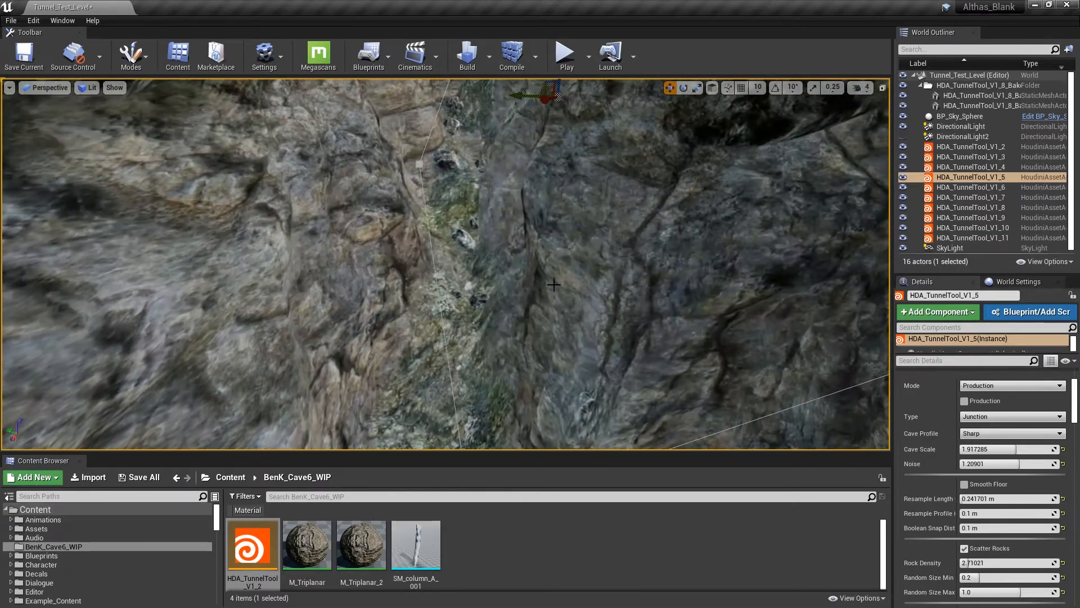
left_click_drag(965, 562, 996, 563)
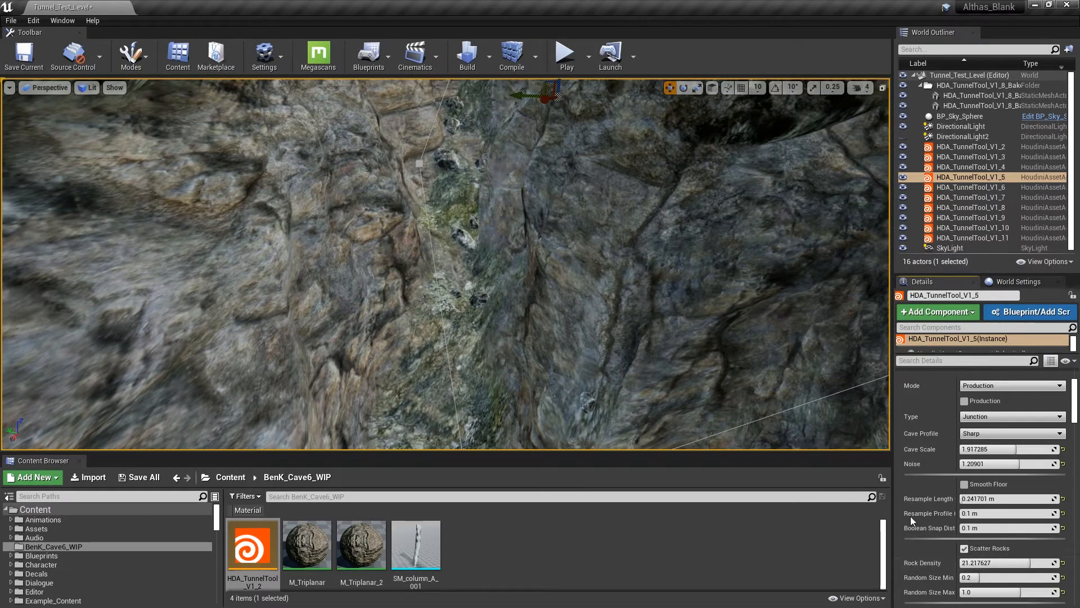
right_click_drag(788, 337, 793, 315)
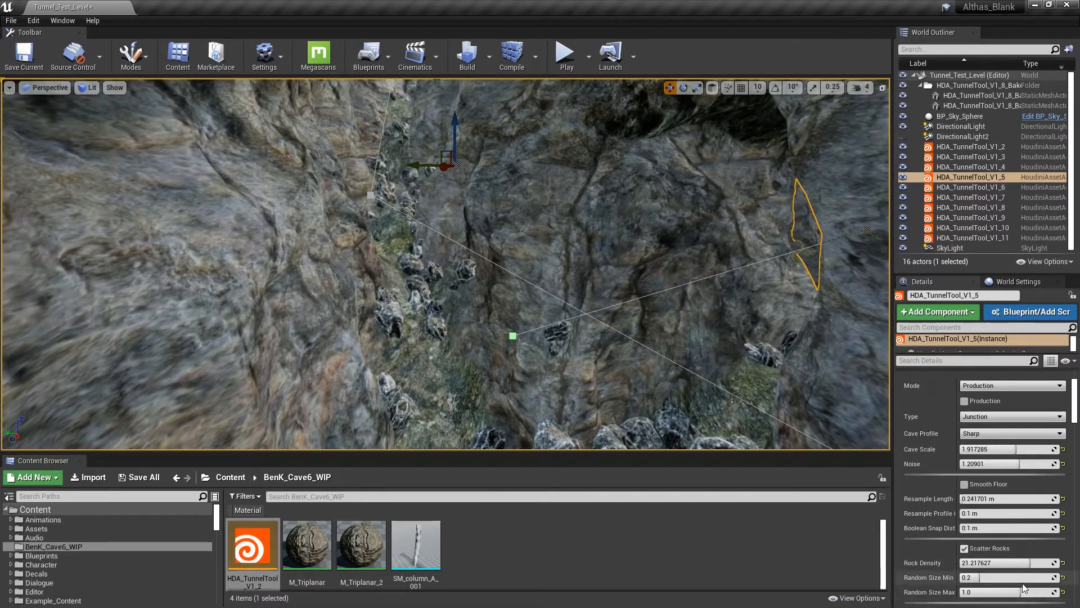
left_click_drag(976, 577, 972, 577)
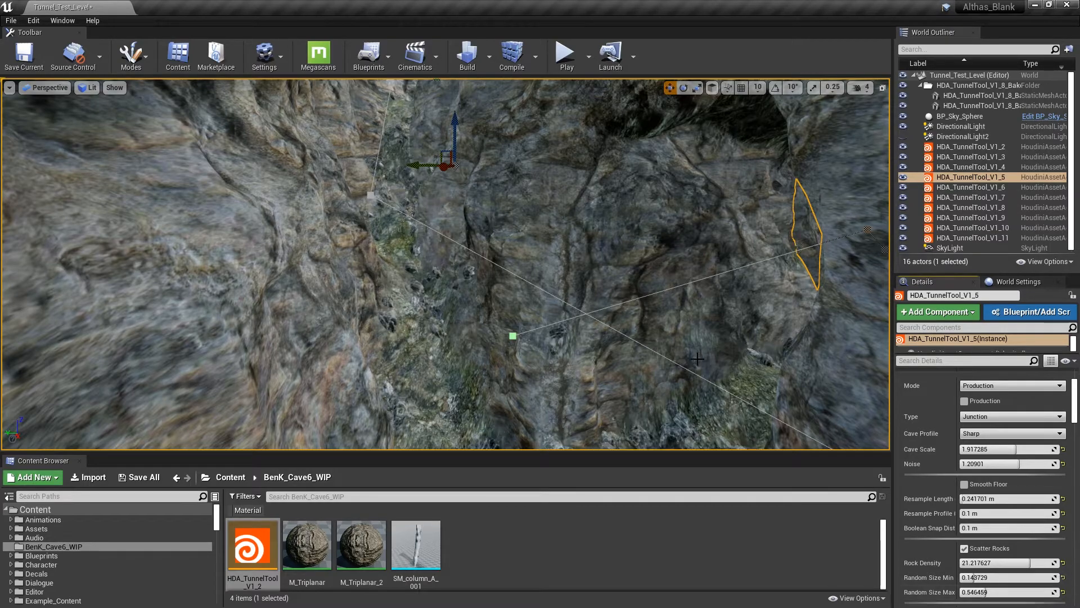
right_click_drag(695, 356, 886, 387)
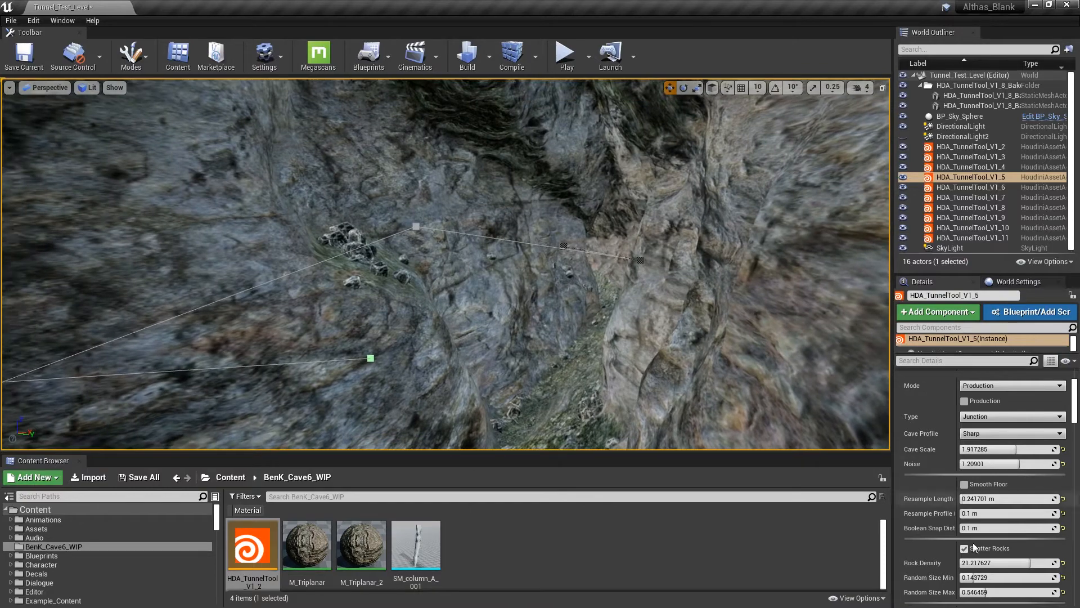
- Enable Smooth Floor on HDA_TunnelTool_V1_5 and on HDA_TunnelTool_V1_10
left_click(963, 484)
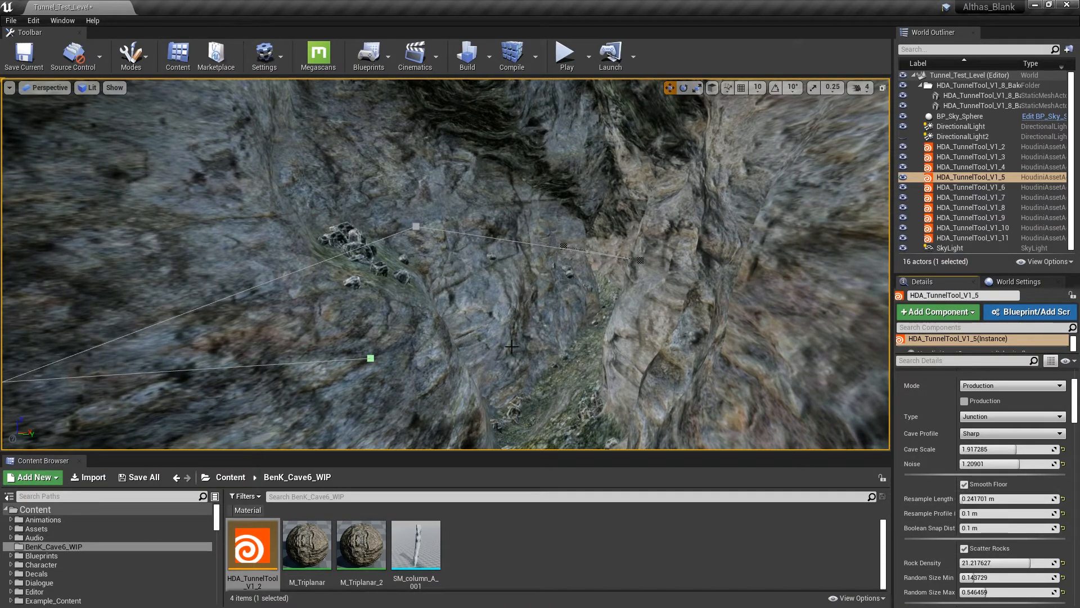
right_click_drag(377, 353, 512, 450)
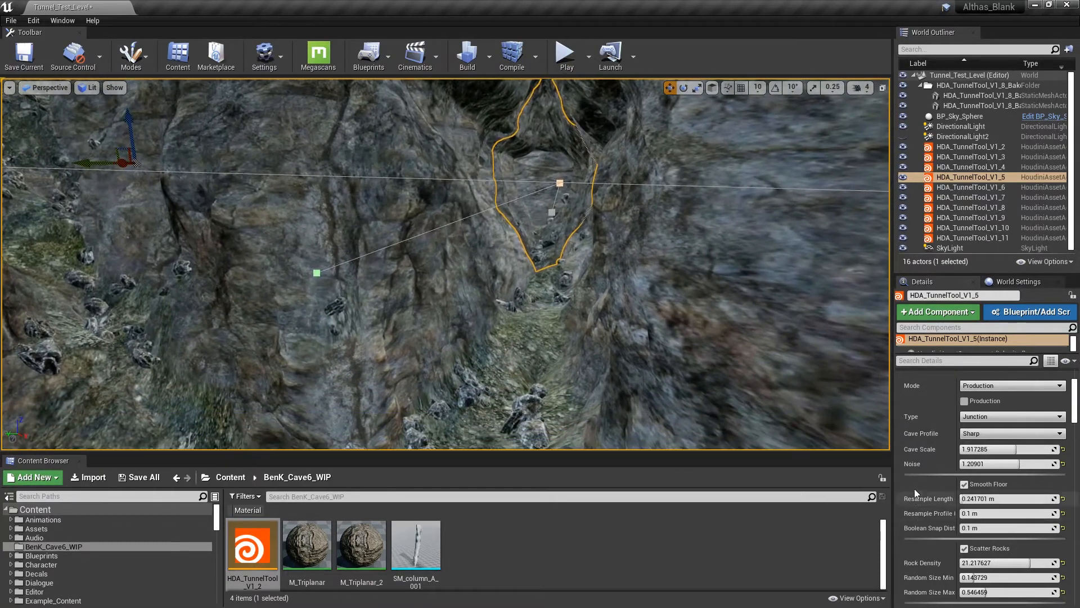
left_click(550, 252)
left_click(530, 343)
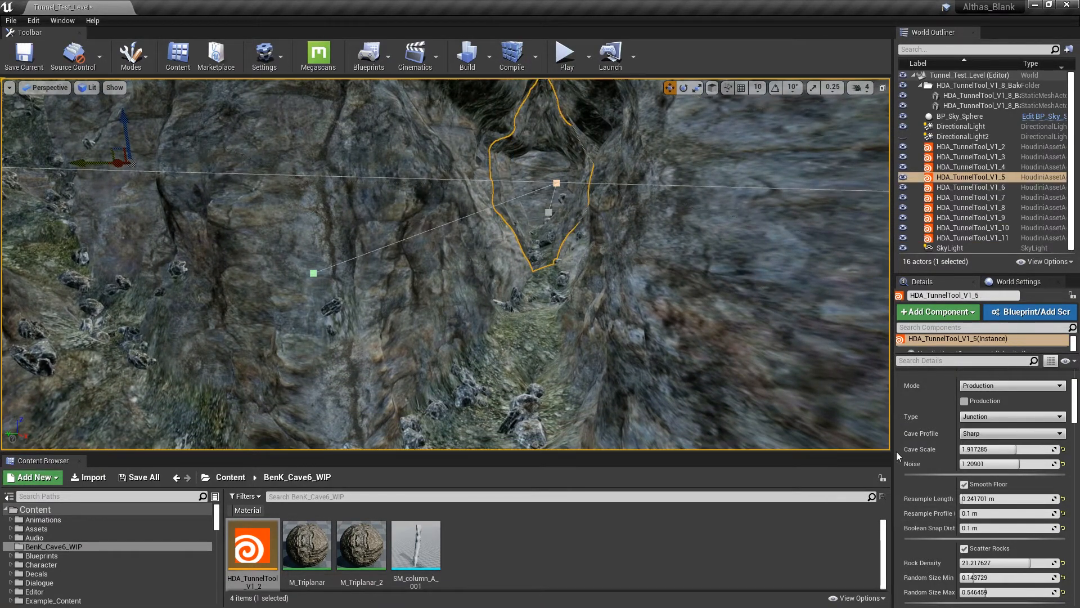
left_click(529, 287)
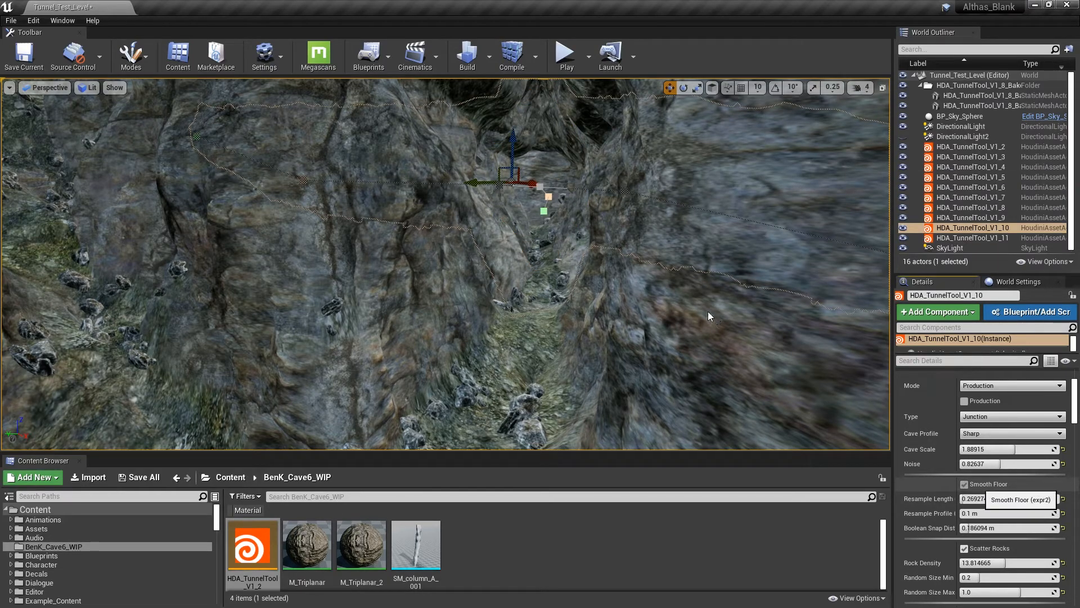
right_click_drag(682, 324, 588, 234)
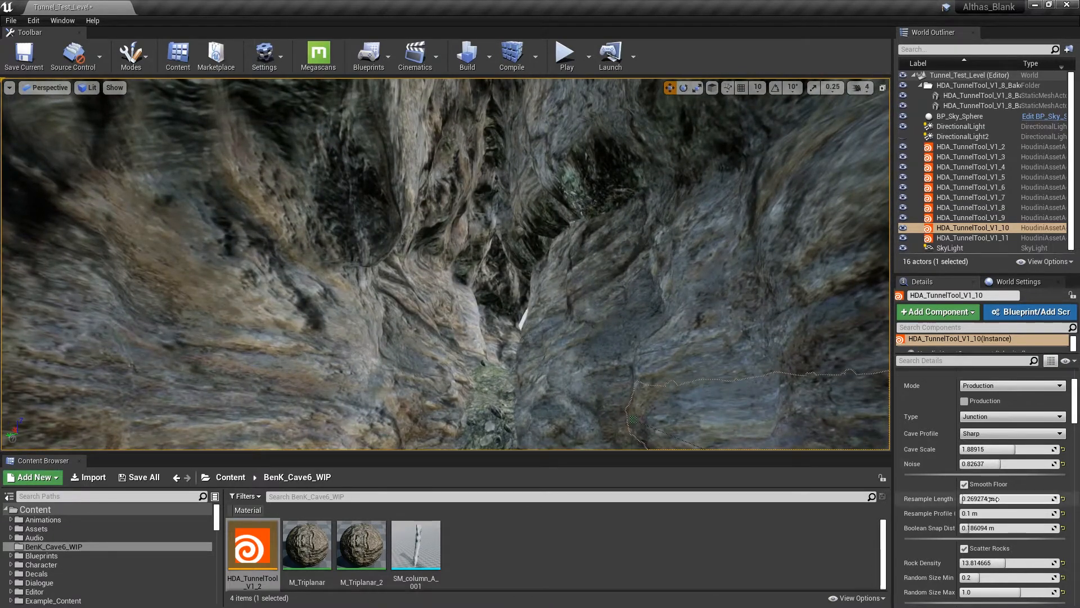
- Enable Scatter Ceiling on HDA_TunnelTool_V1_10 with Roots and a ceiling density of about 1.29
scroll(1007, 507, "down", 3)
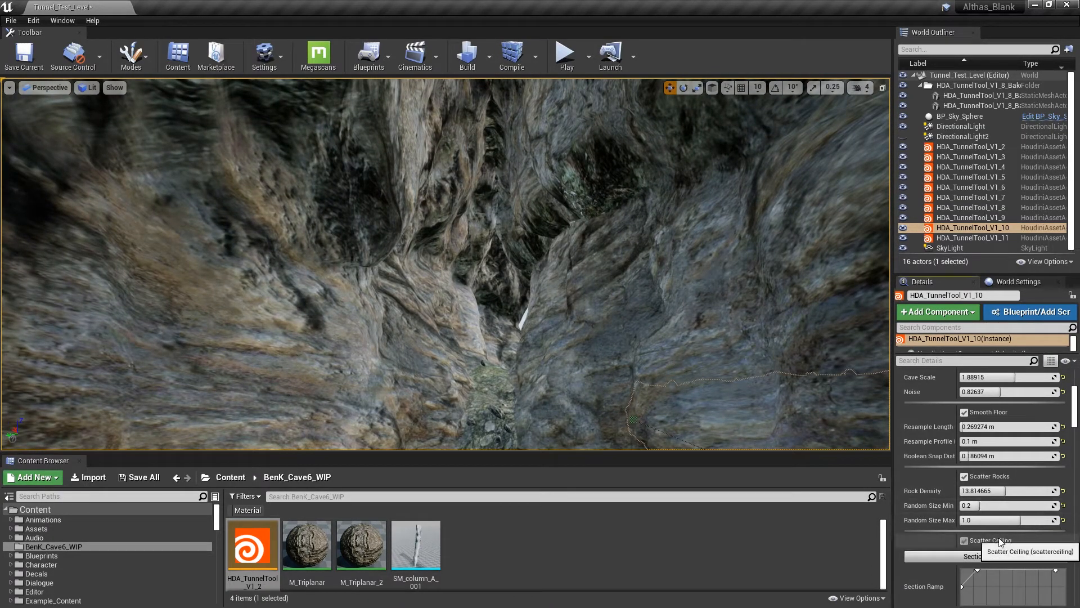
left_click(964, 540)
right_click_drag(594, 310, 523, 306)
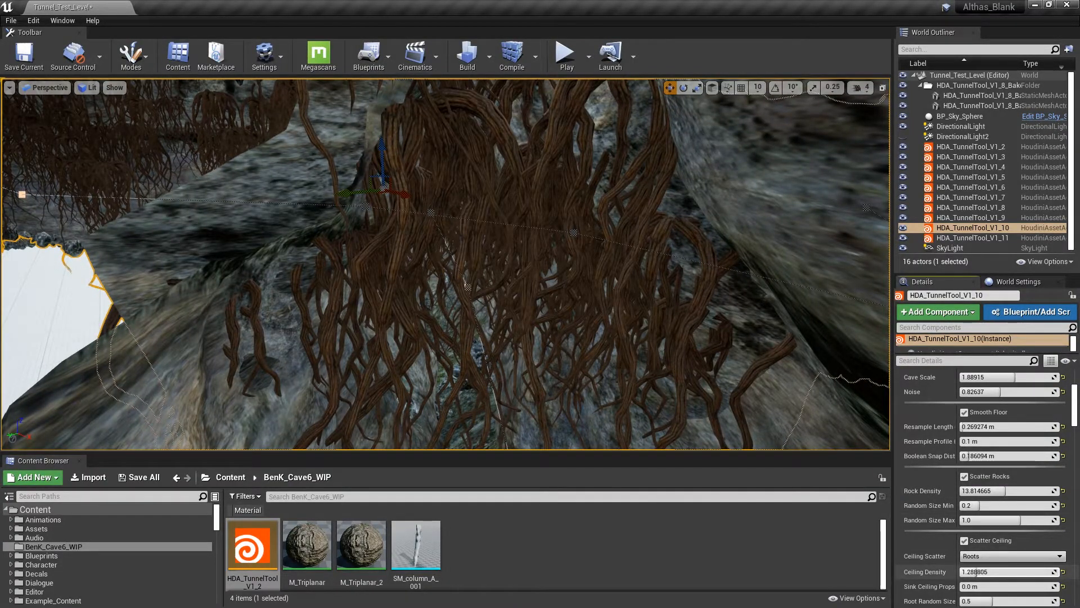
left_click_drag(975, 572, 972, 572)
right_click_drag(642, 353, 515, 295)
- Select HDA_TunnelTool_V1_5 and enable Scatter Ceiling with Roots on it
left_click(429, 371)
right_click_drag(429, 372, 456, 371)
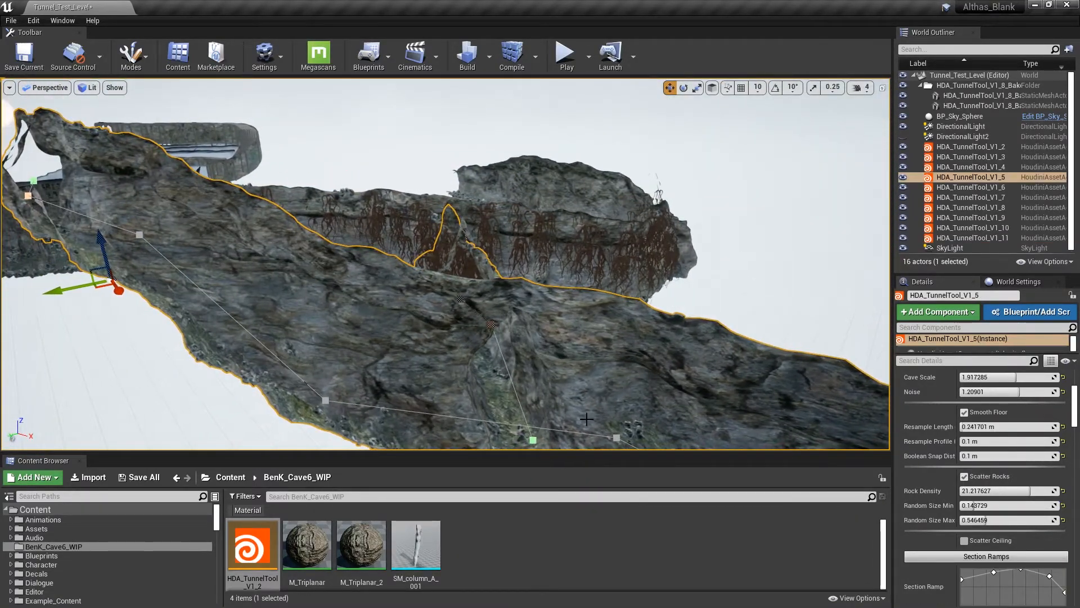
left_click(1007, 541)
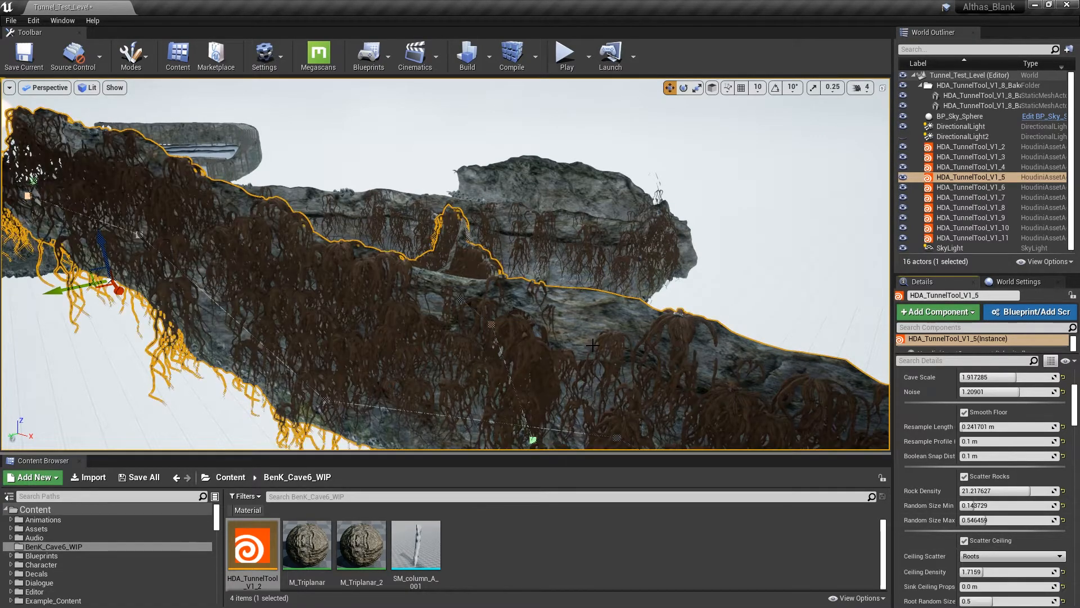
- Reduce the ceiling density of HDA_TunnelTool_V1_5 to about 0.98 and sink its ceiling props by about 0.87 m
right_click_drag(598, 344, 777, 343)
key("w")
key("s")
key("s")
mouse_move(619, 338)
right_mouse_down()
mouse_move(580, 337)
mouse_move(619, 337)
mouse_move(608, 338)
right_mouse_up()
key("s")
key("w")
key("w")
key("s")
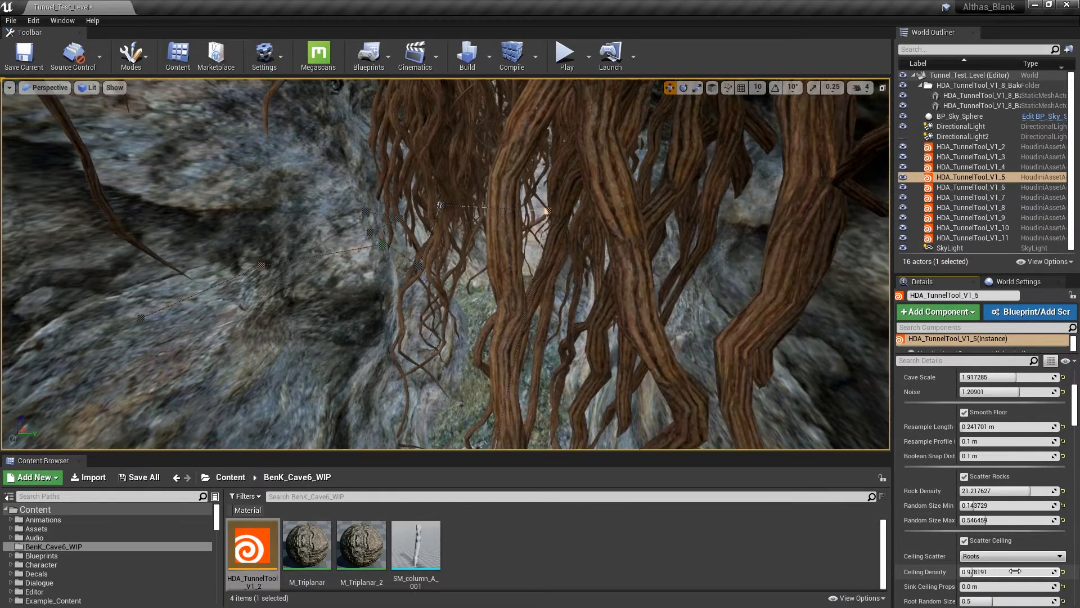
left_click_drag(1015, 585, 1021, 586)
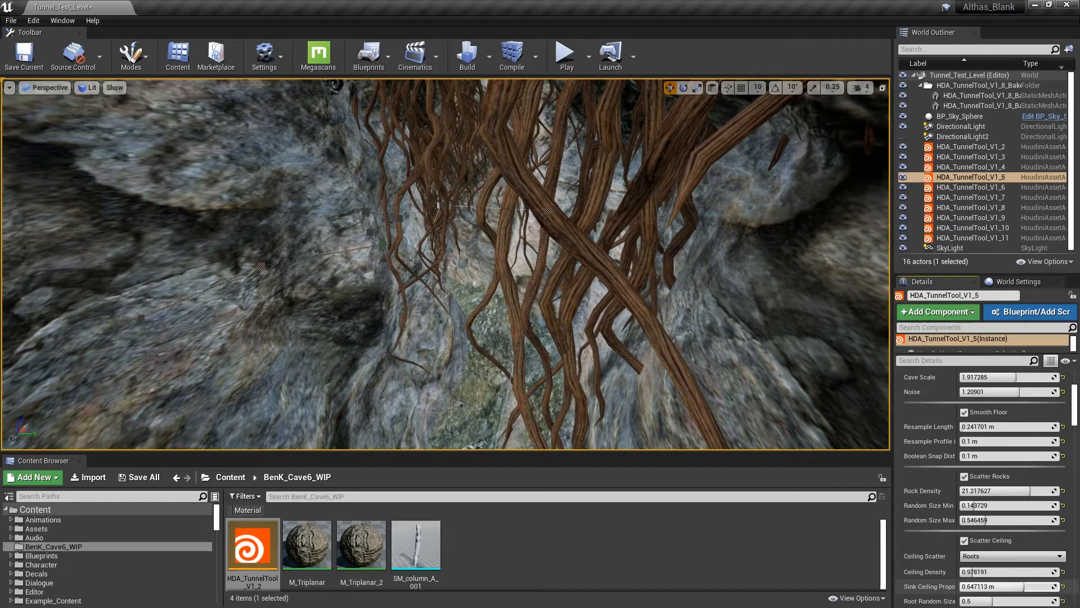
right_click_drag(675, 360, 669, 343)
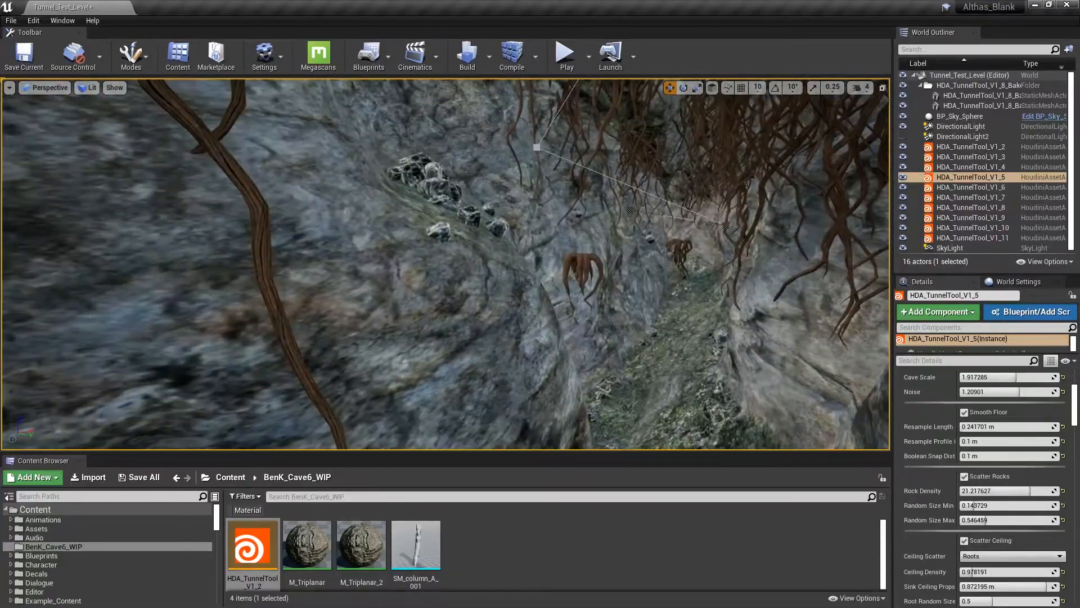
- Enable Scatter Ceiling on HDA_TunnelTool_V1_11 using Stalactites with a ceiling density of about 4.28
right_click_drag(445, 264, 237, 226)
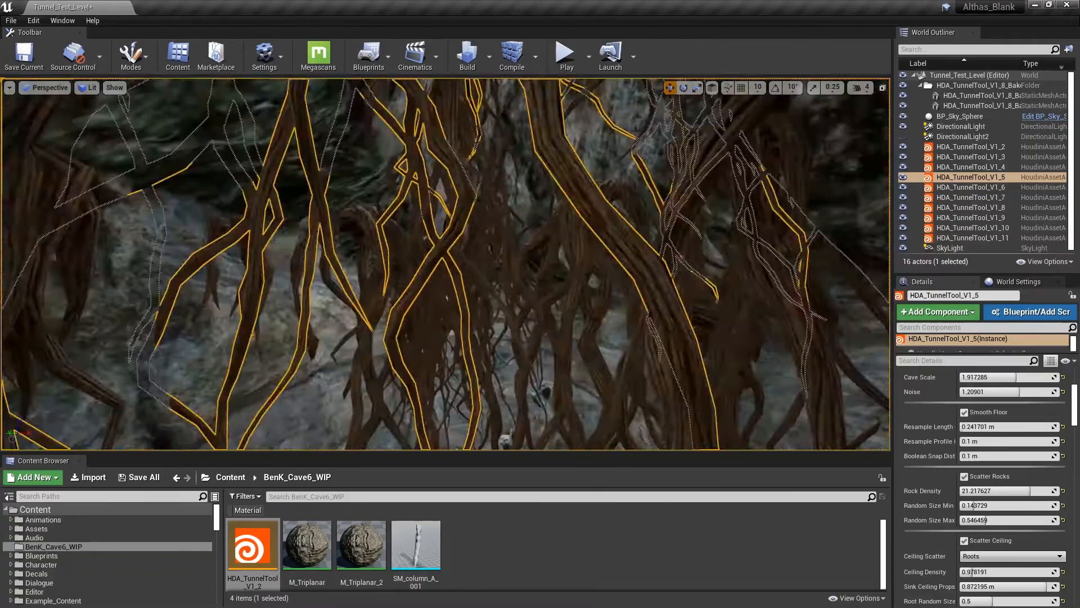
key("w")
right_click_drag(445, 264, 568, 254)
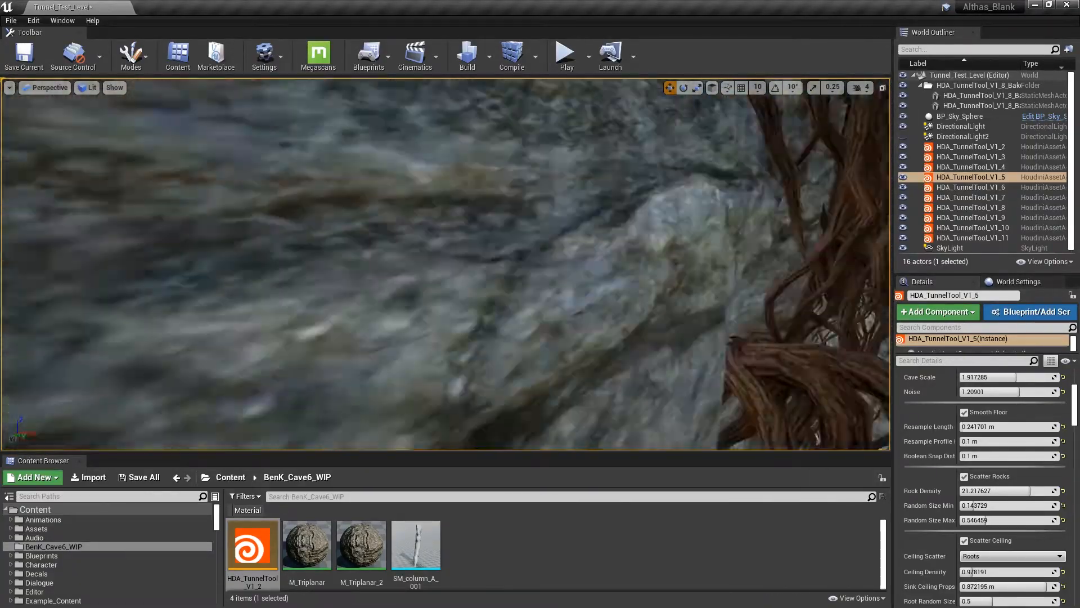
right_click_drag(445, 264, 619, 264)
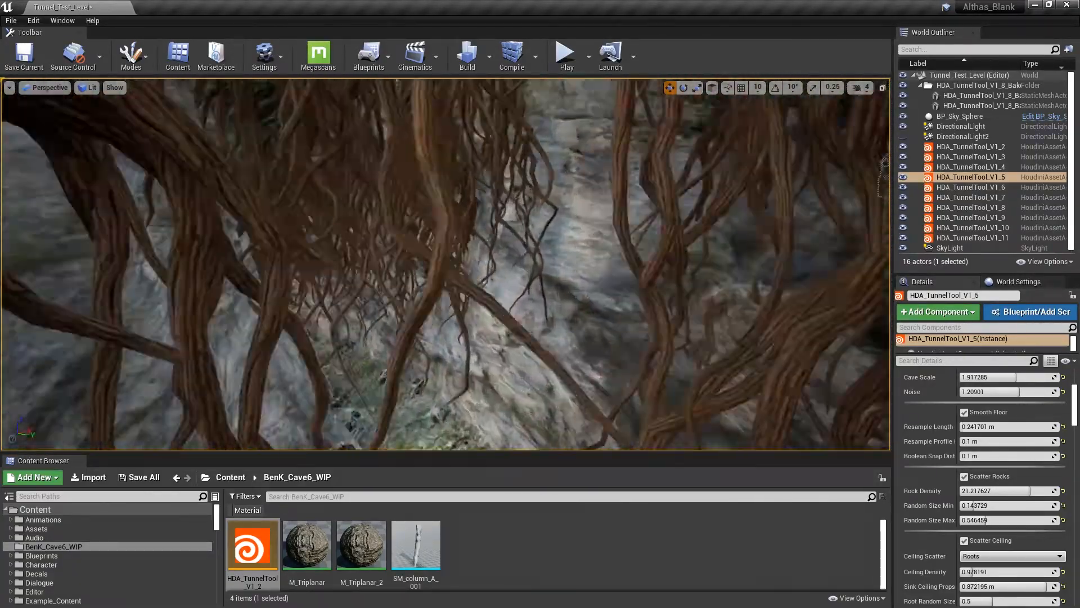
right_click_drag(445, 263, 321, 267)
key("w")
right_click_drag(445, 264, 410, 299)
key("w")
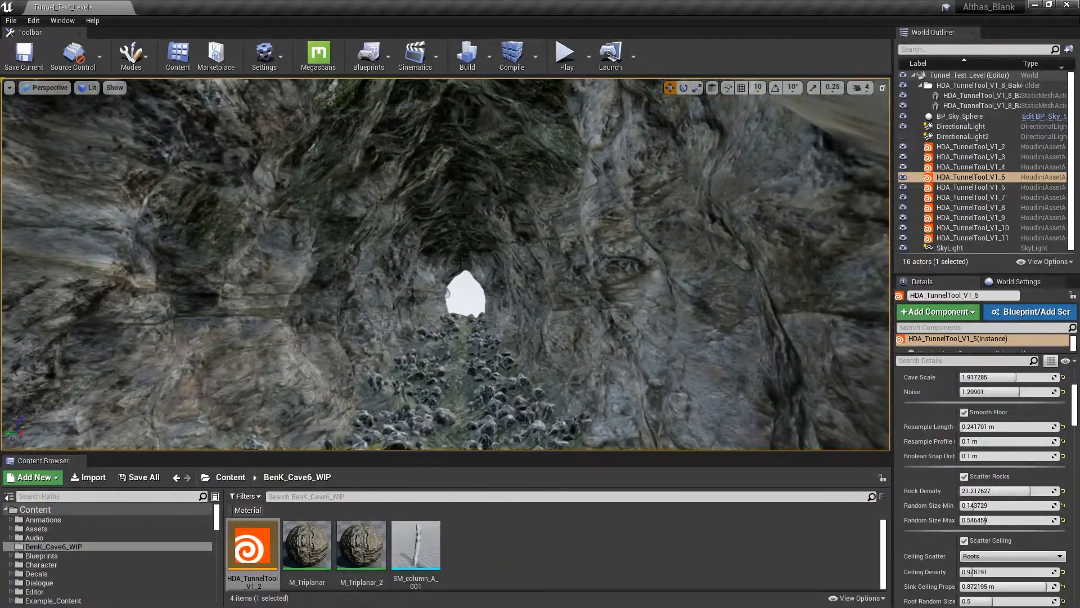
left_click(460, 262)
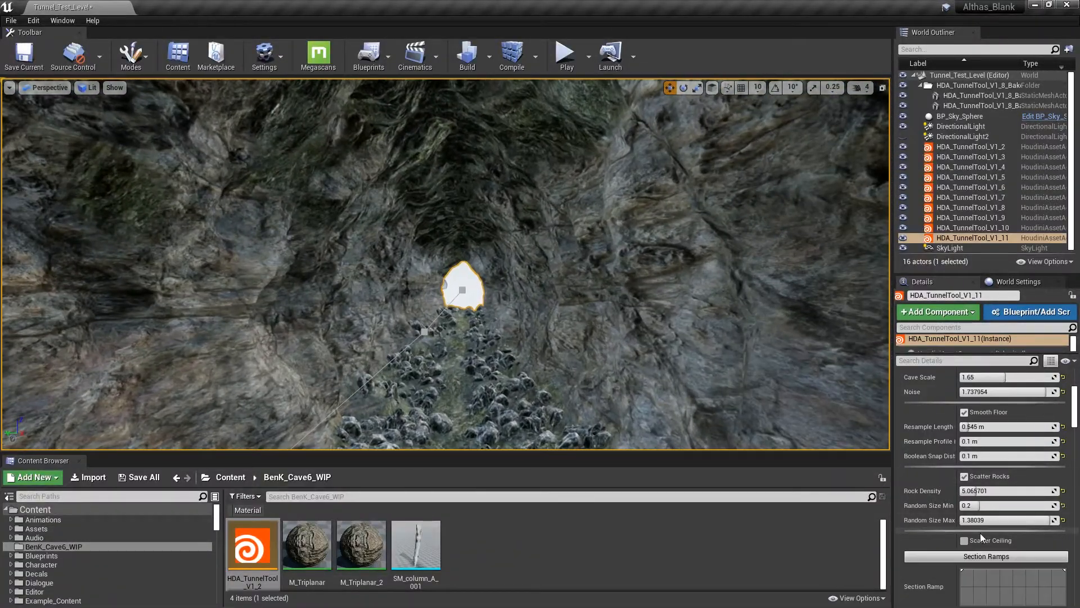
scroll(935, 487, "down", 1)
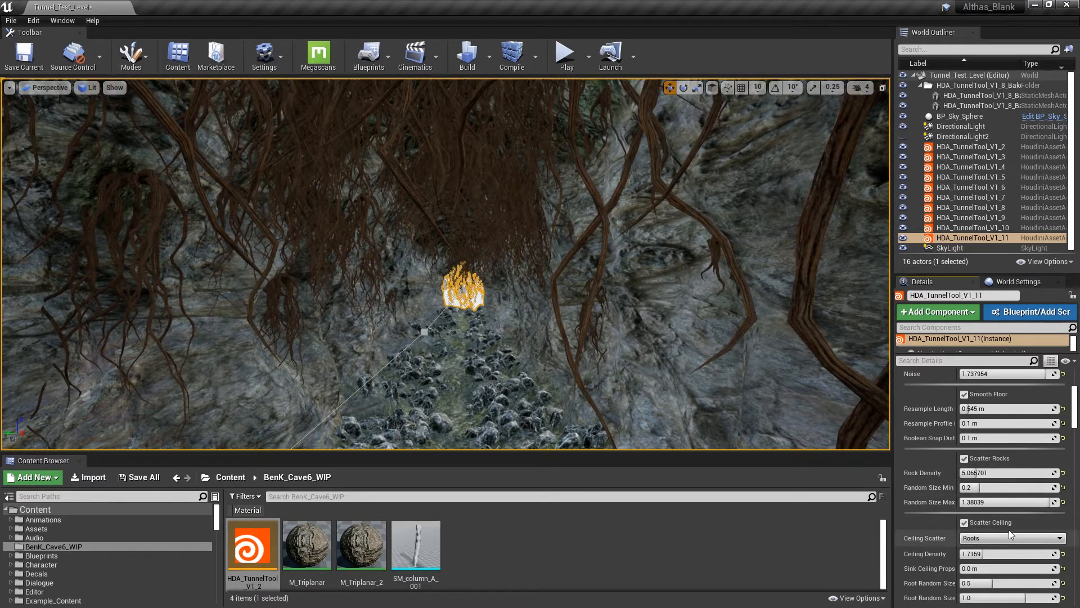
left_click(1008, 536)
left_click(1004, 554)
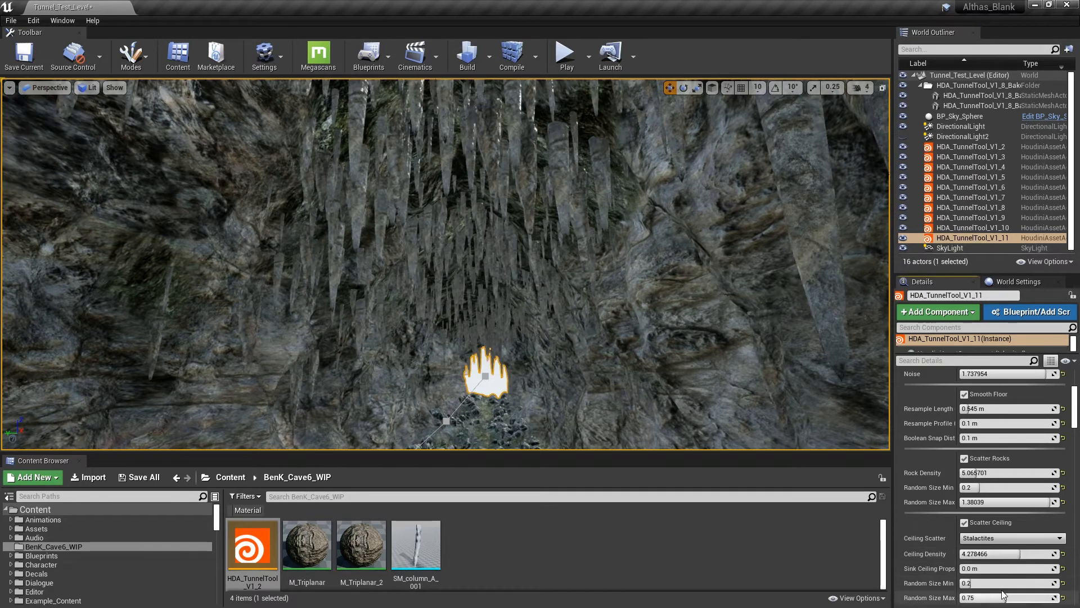
- Raise the stalactites' maximum random size on HDA_TunnelTool_V1_11 to about 1.25
left_click_drag(1004, 598, 1011, 598)
right_click_drag(618, 338, 658, 411)
right_click_drag(438, 210, 460, 234)
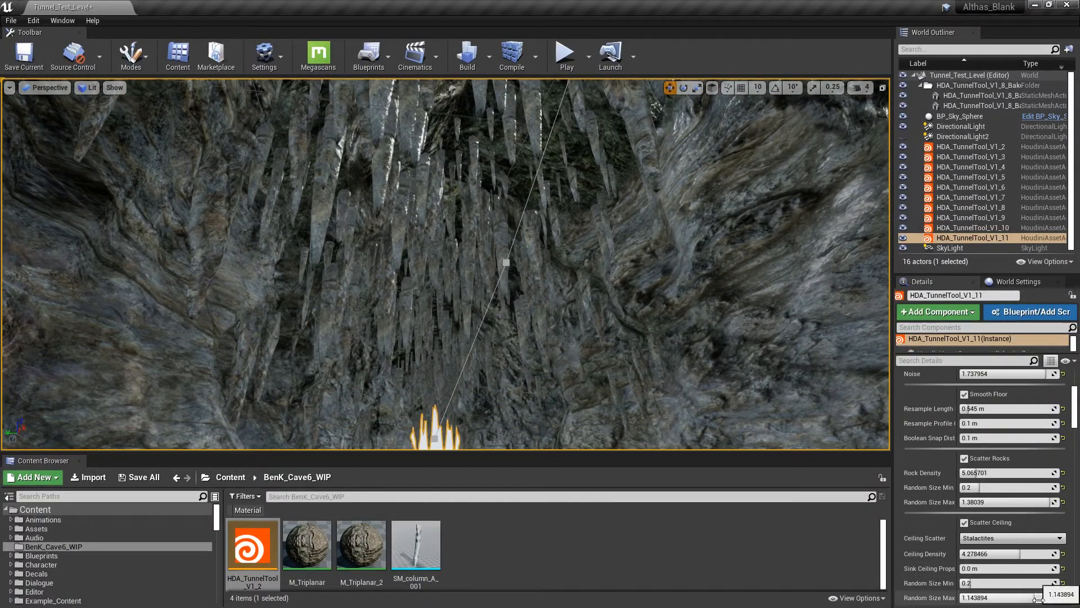
mouse_move(842, 438)
right_mouse_down()
mouse_move(842, 450)
mouse_move(842, 417)
mouse_move(842, 431)
right_mouse_up()
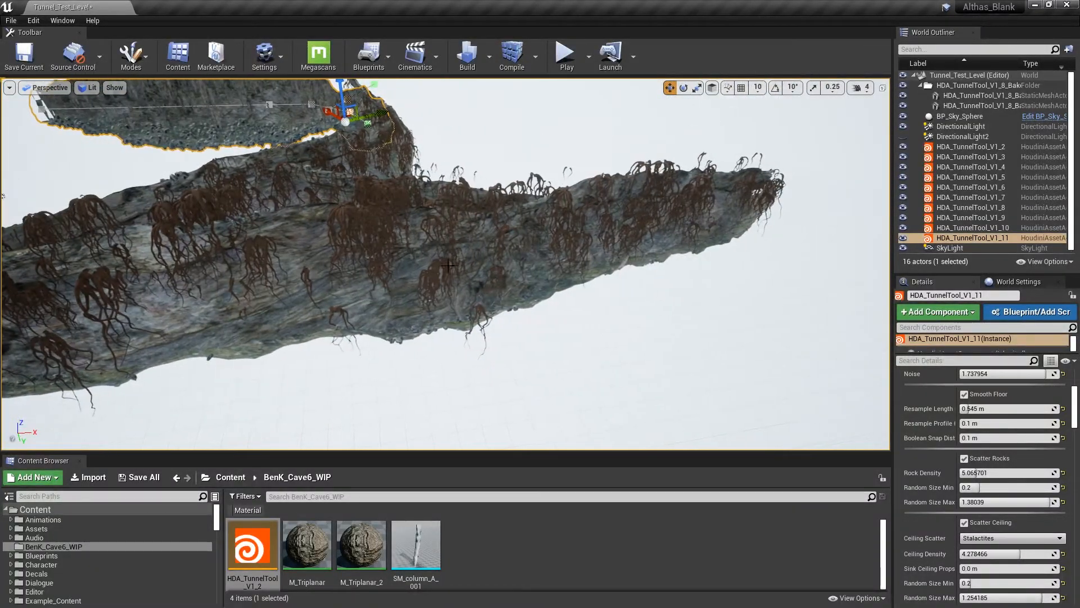
- Examine the rock and root instance meshes and the baking options of HDA_TunnelTool_V1_5, including Bake to Foliage
left_click(308, 175)
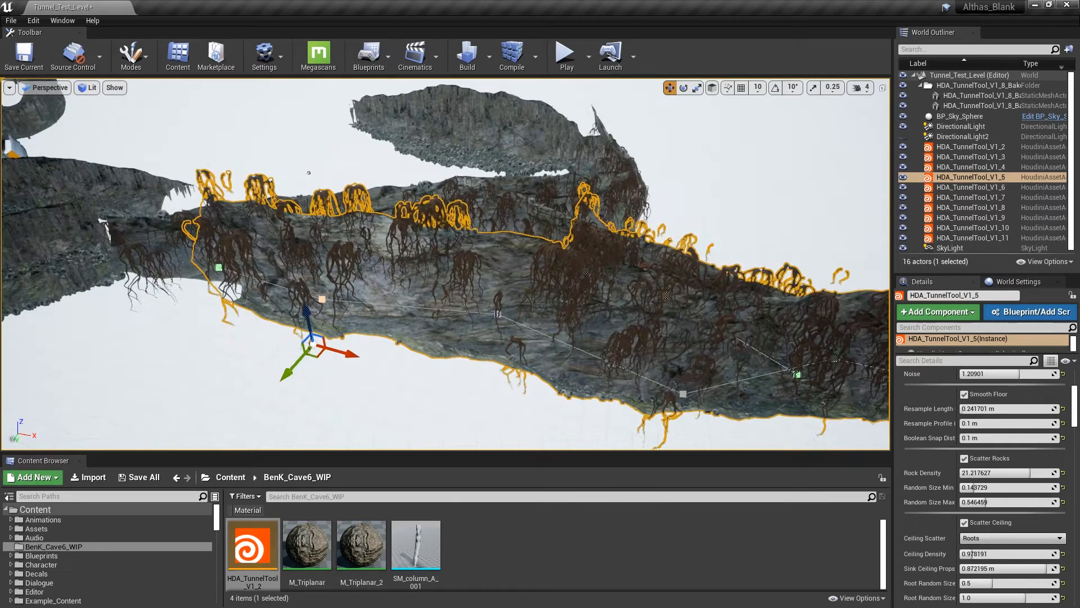
right_click_drag(308, 172, 428, 272)
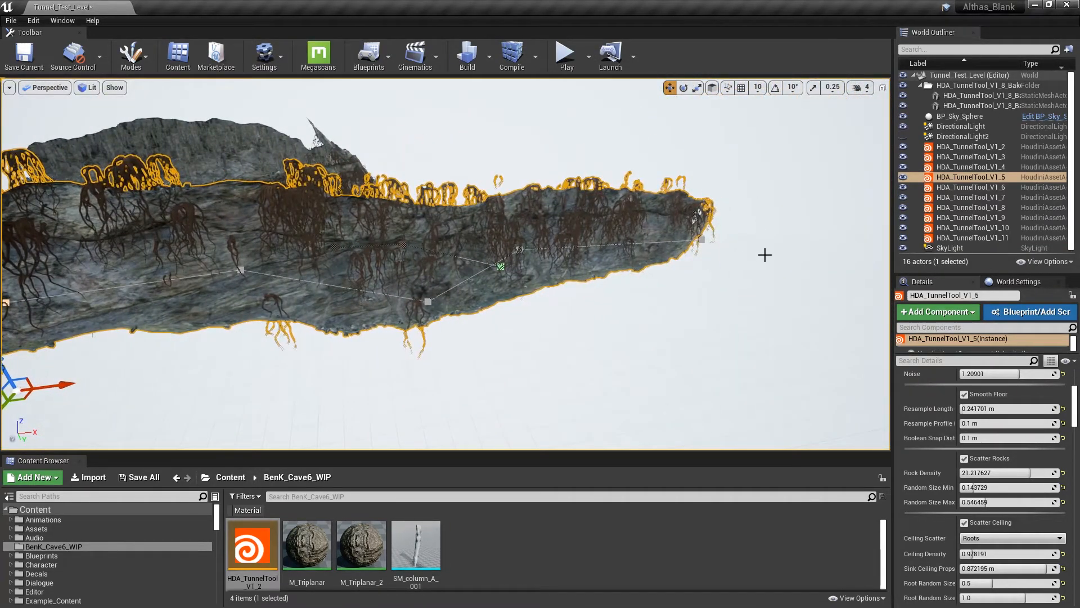
scroll(967, 422, "down", 3)
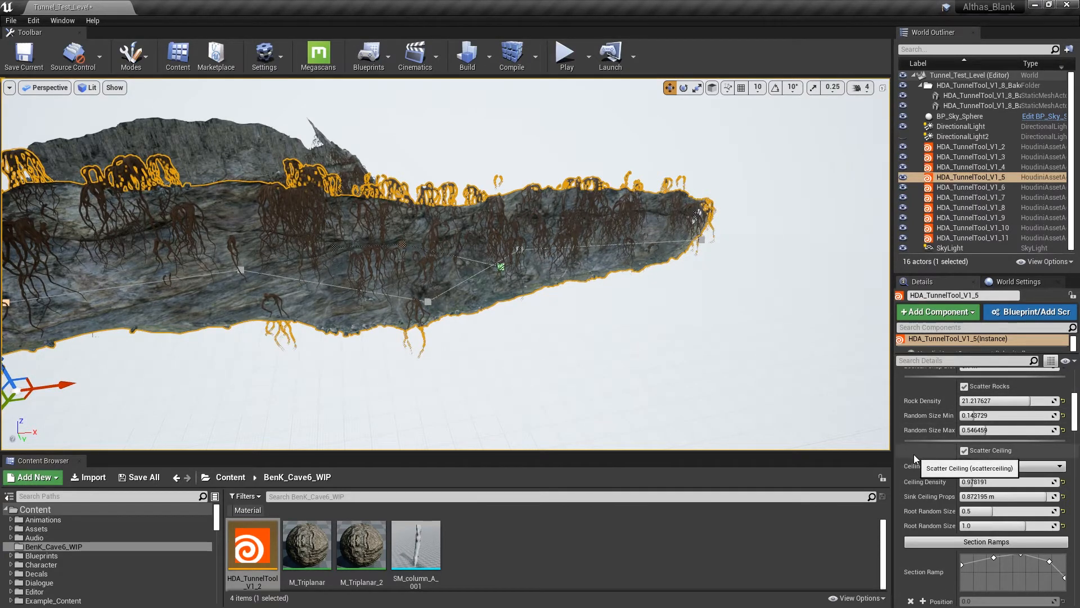
scroll(941, 461, "down", 3)
scroll(935, 466, "down", 8)
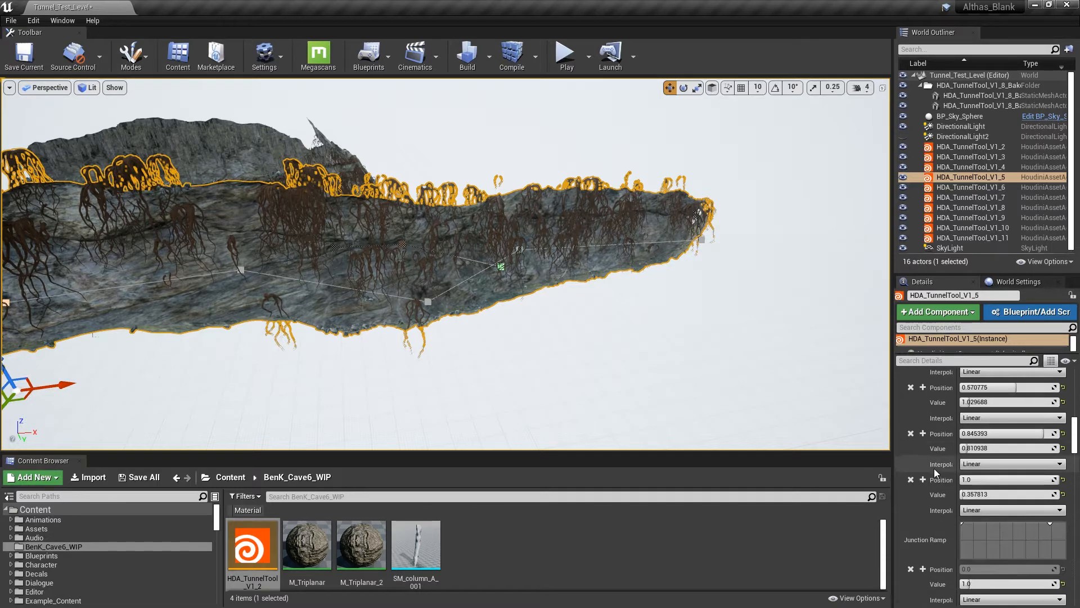
scroll(928, 465, "down", 10)
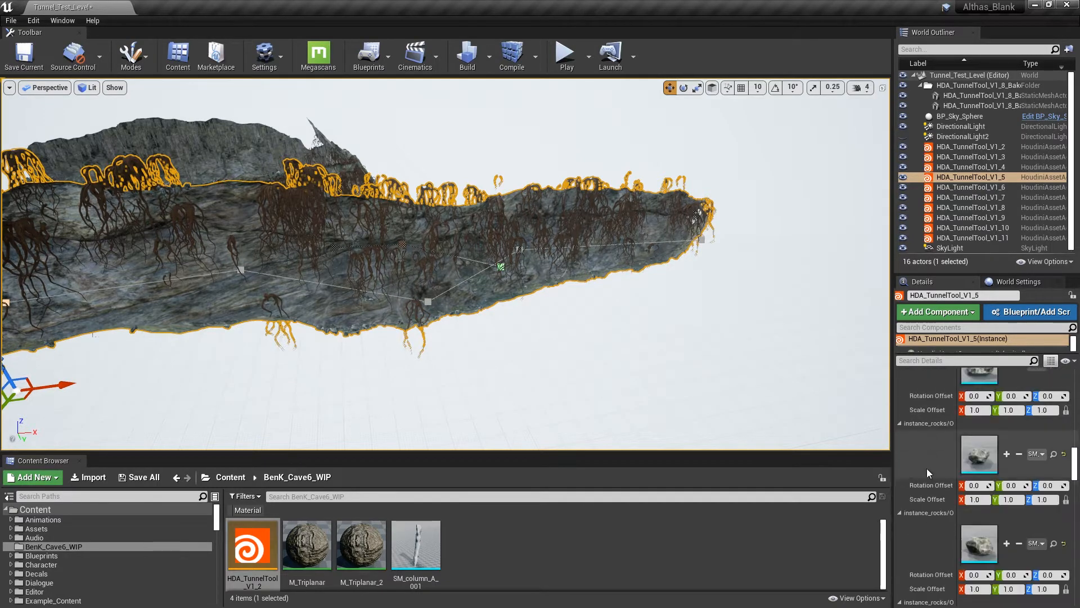
scroll(926, 476, "down", 10)
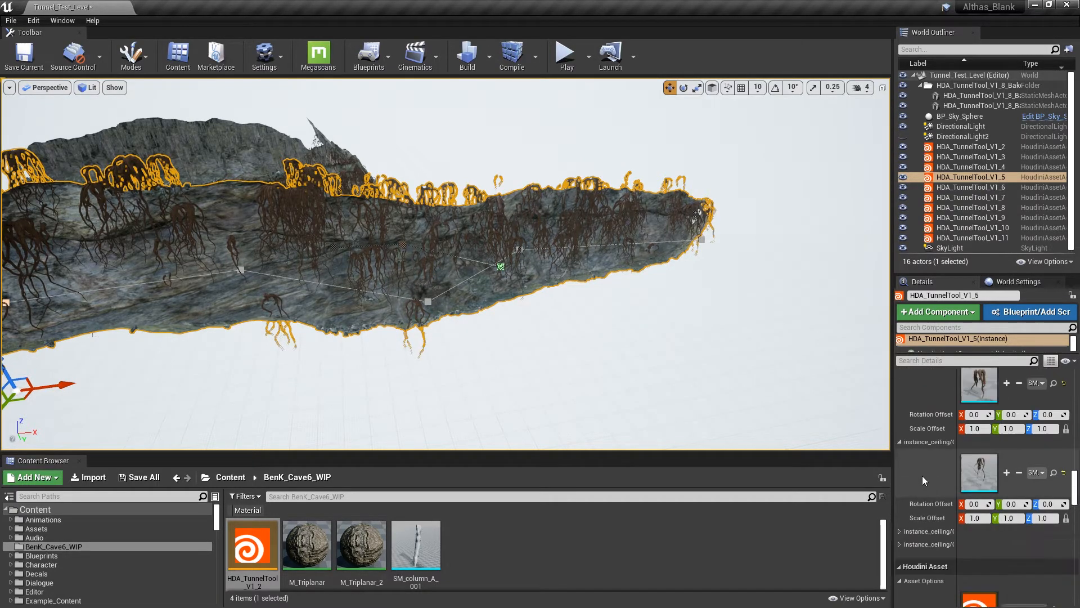
scroll(917, 470, "down", 3)
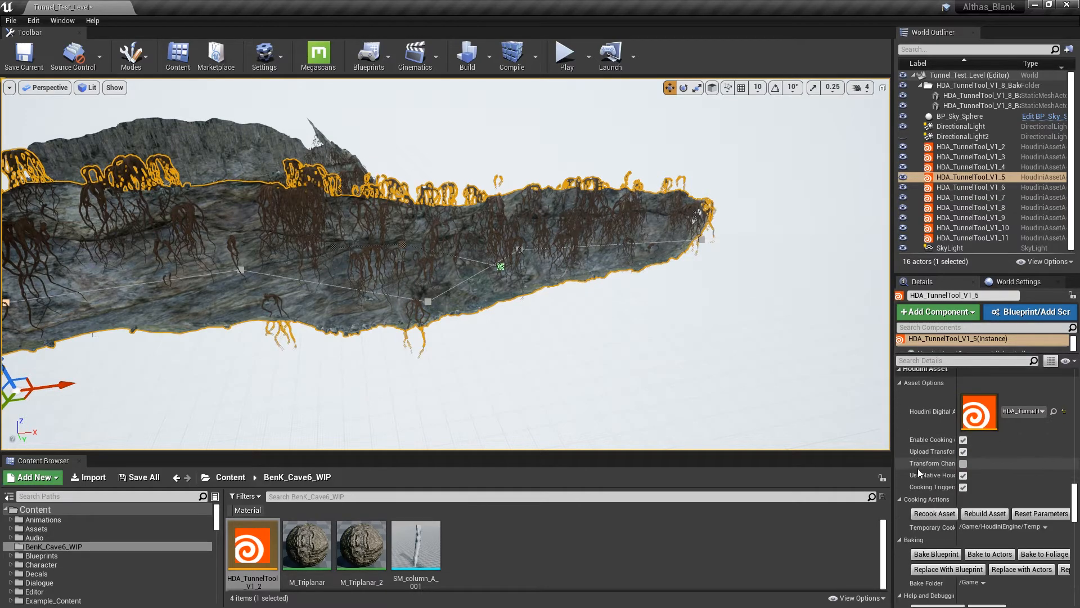
scroll(616, 326, "up", 5)
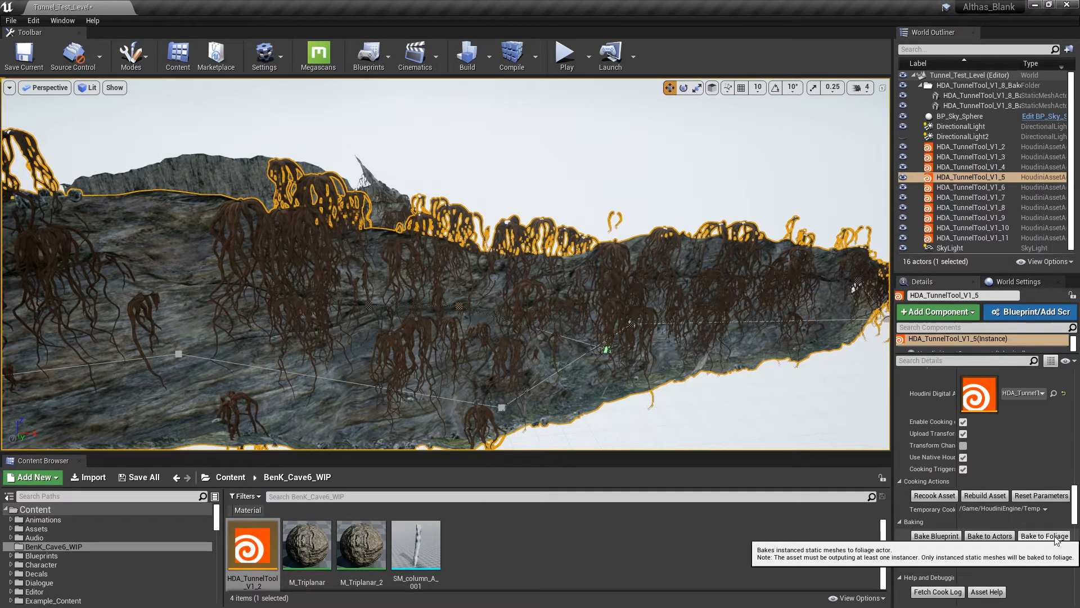
key("w")
right_click_drag(494, 278, 433, 298)
key("s")
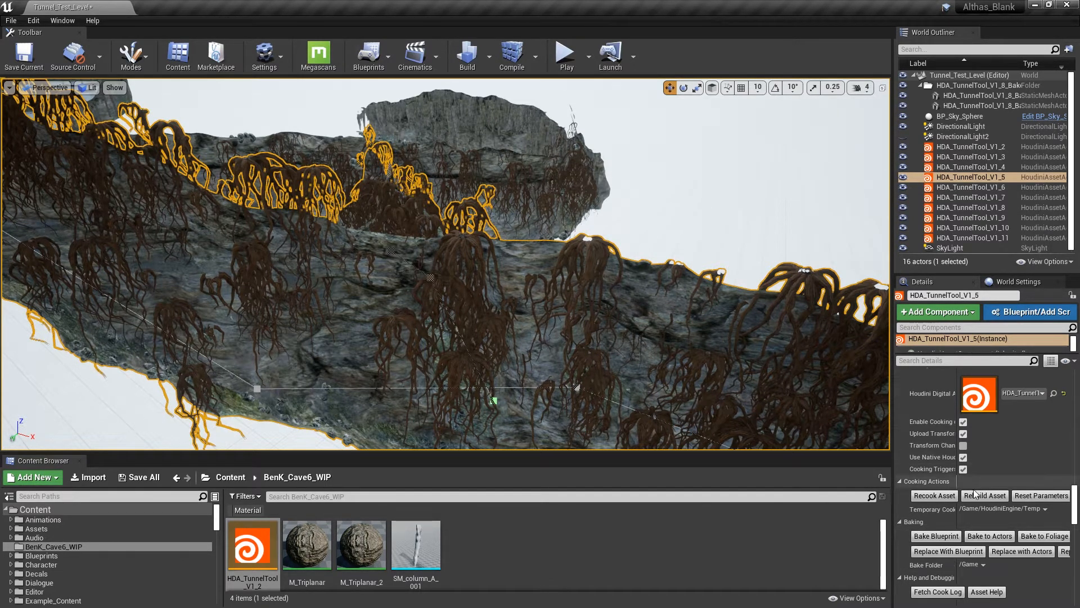
right_click_drag(538, 304, 427, 295)
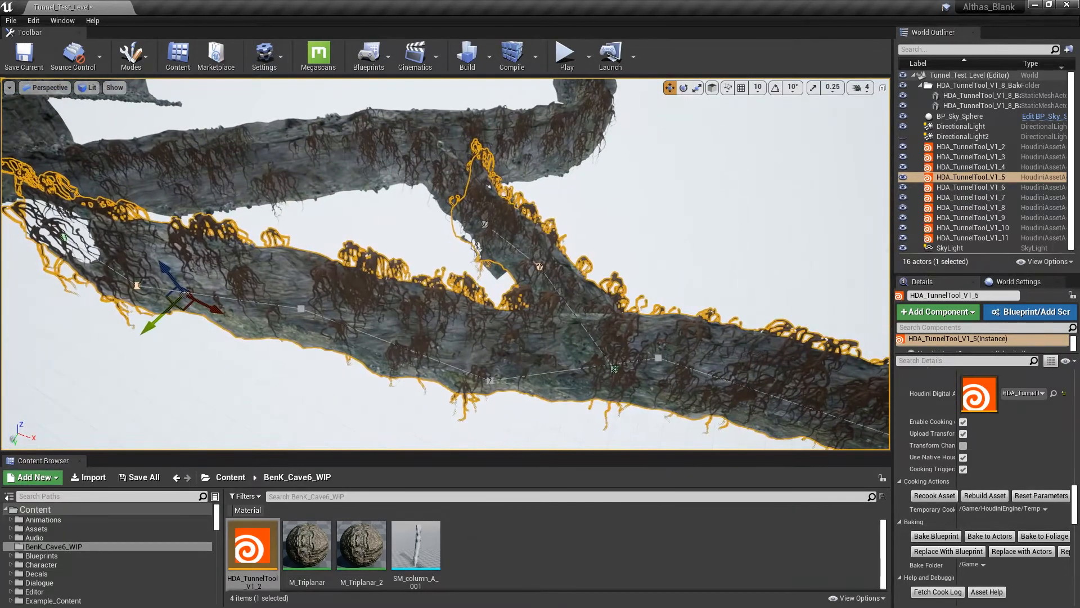
left_click(1044, 535)
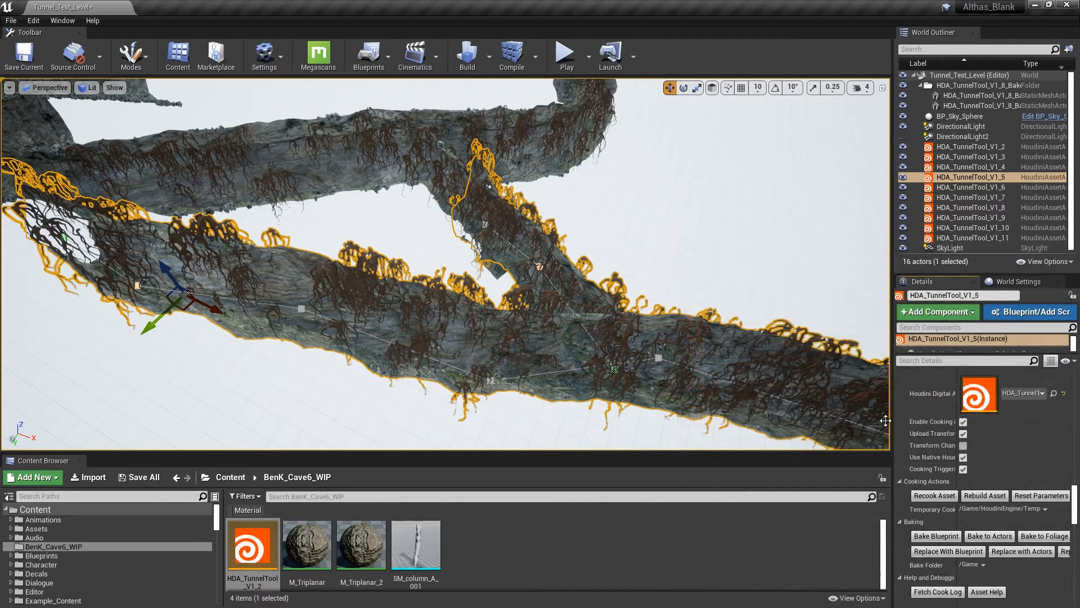
- Switch to Foliage mode and examine the foliage types and the roots and rocks scattered along the selected tunnel
left_click(131, 58)
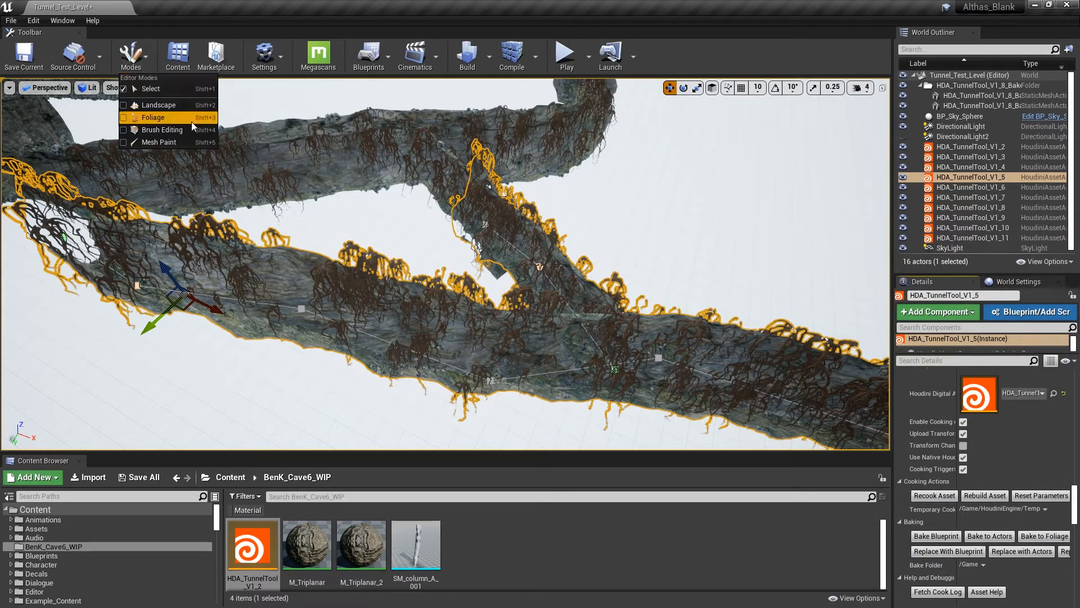
left_click(183, 116)
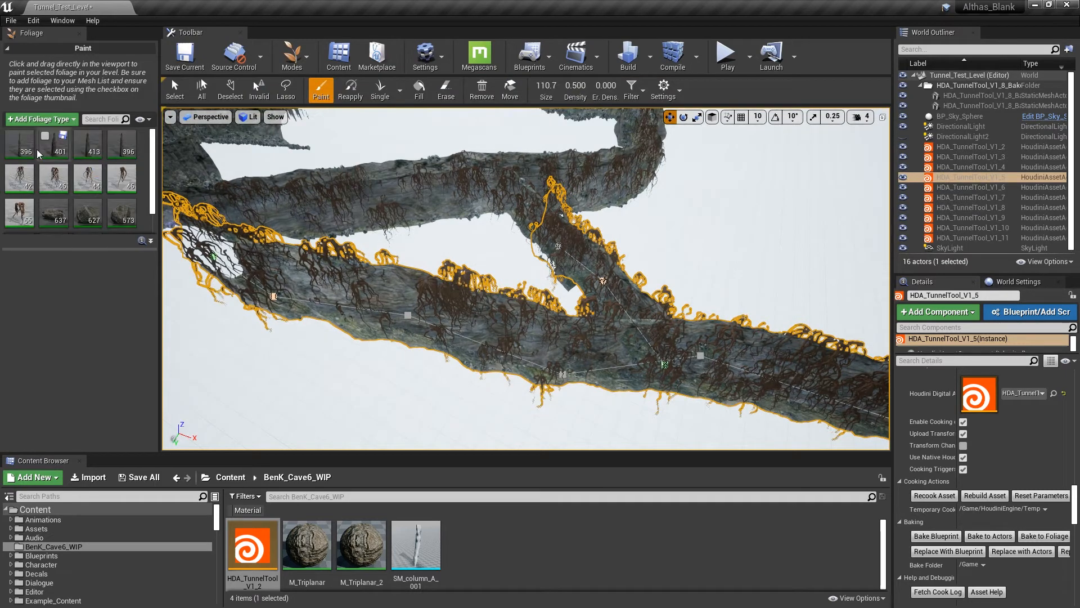
scroll(153, 206, "down", 1)
scroll(153, 206, "up", 1)
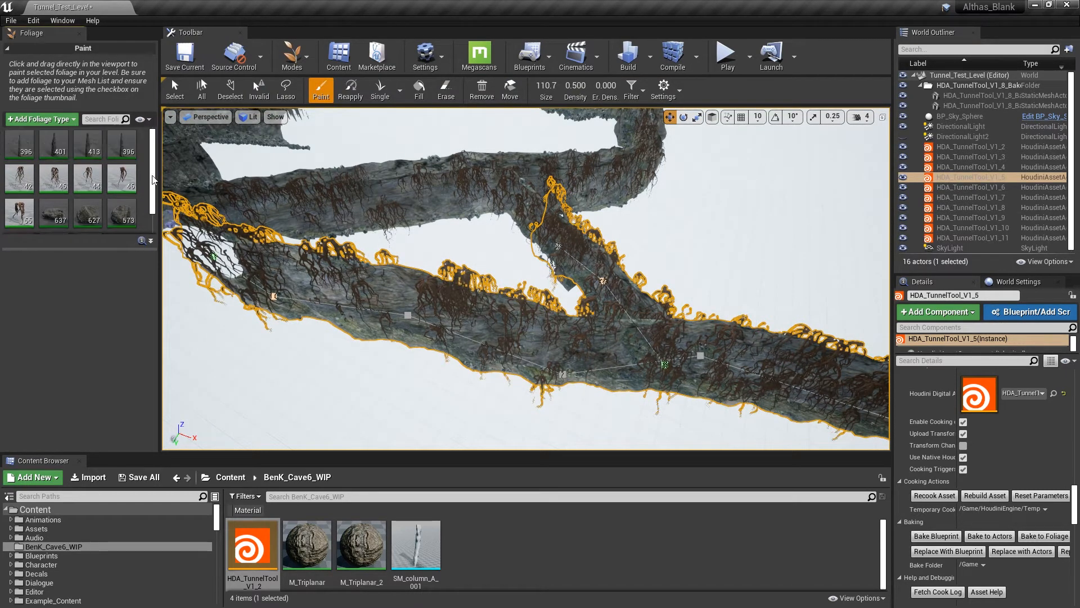
mouse_move(34, 183)
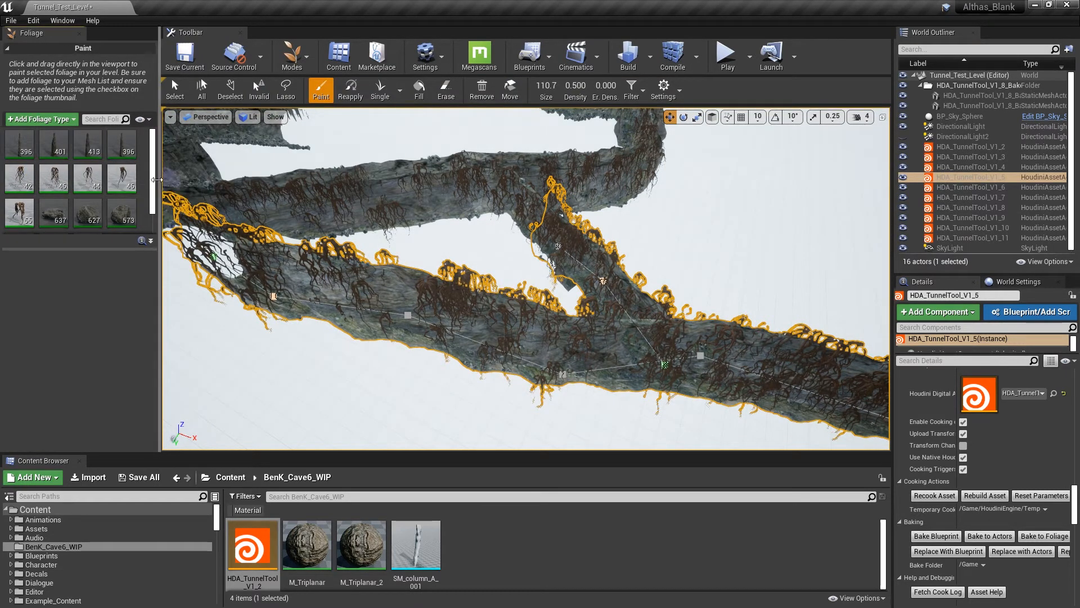
left_click_drag(152, 192, 151, 234)
mouse_move(371, 299)
right_mouse_down()
mouse_move(427, 315)
mouse_move(529, 315)
mouse_move(455, 298)
mouse_move(439, 304)
mouse_move(557, 306)
right_mouse_up()
key("w")
key("w")
key("s")
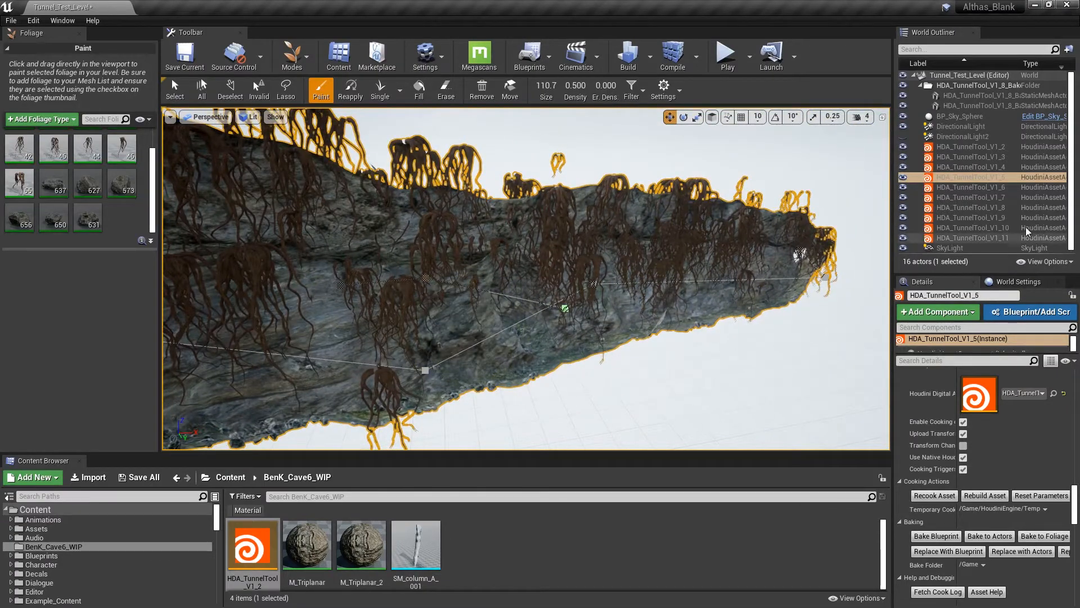
mouse_move(682, 241)
right_mouse_down()
mouse_move(647, 275)
mouse_move(651, 292)
mouse_move(641, 284)
right_mouse_up()
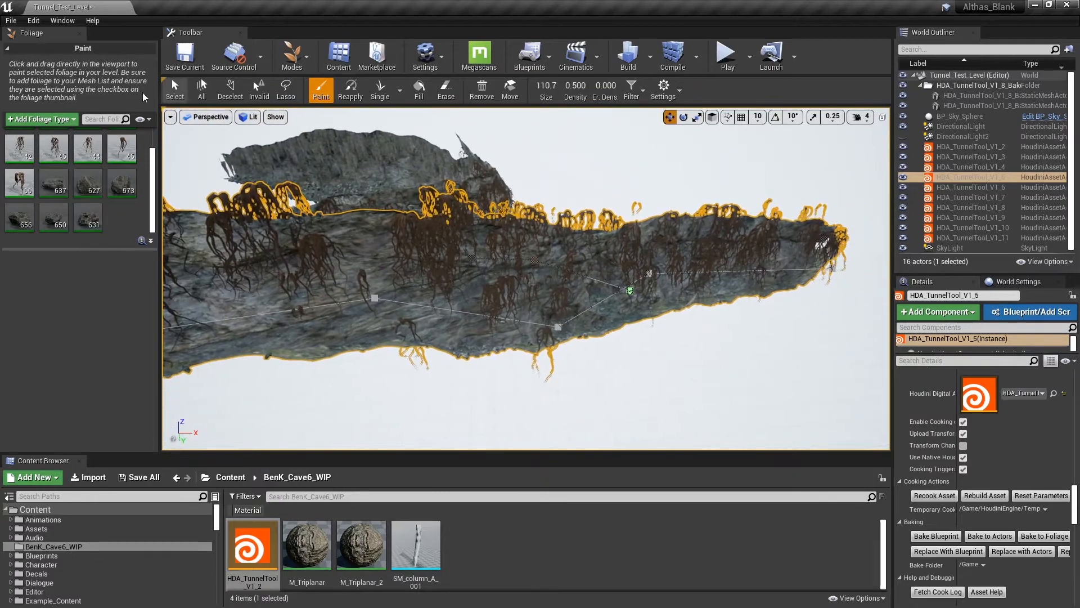
- Return to Select mode and select the HDA_TunnelTool_V1_5 junction tunnel in the level
left_click(291, 56)
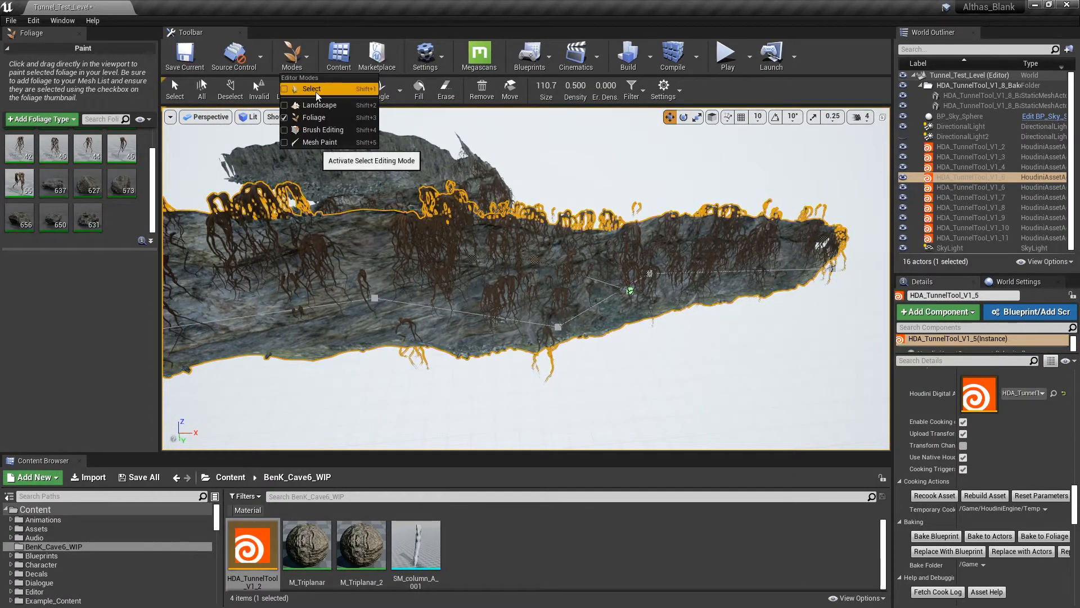
left_click(317, 90)
middle_click_drag(509, 276, 378, 277)
left_click(507, 150)
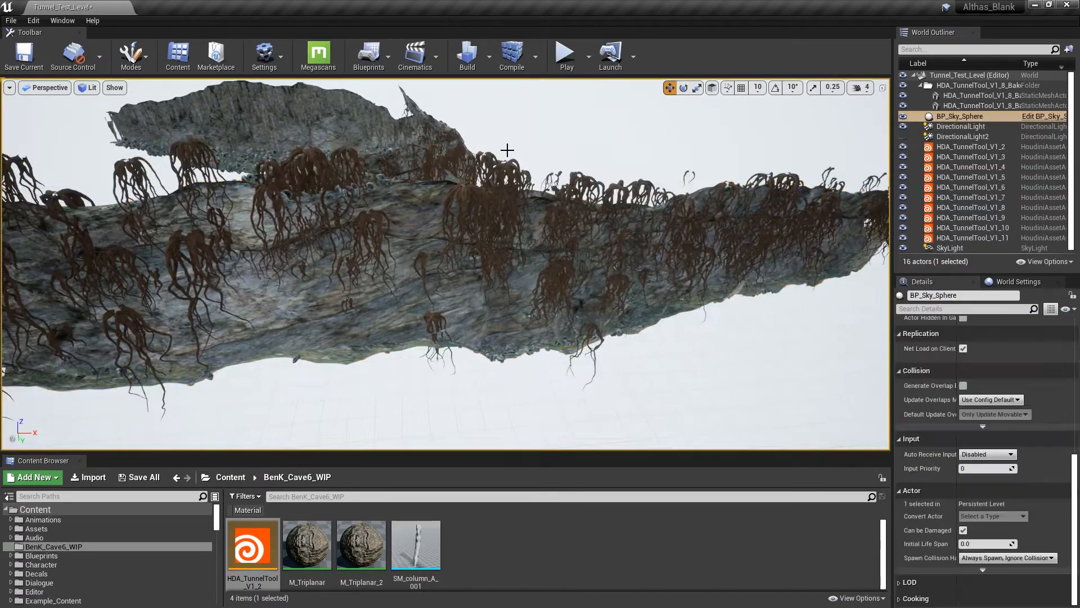
left_click(418, 198)
right_click_drag(418, 198, 424, 358)
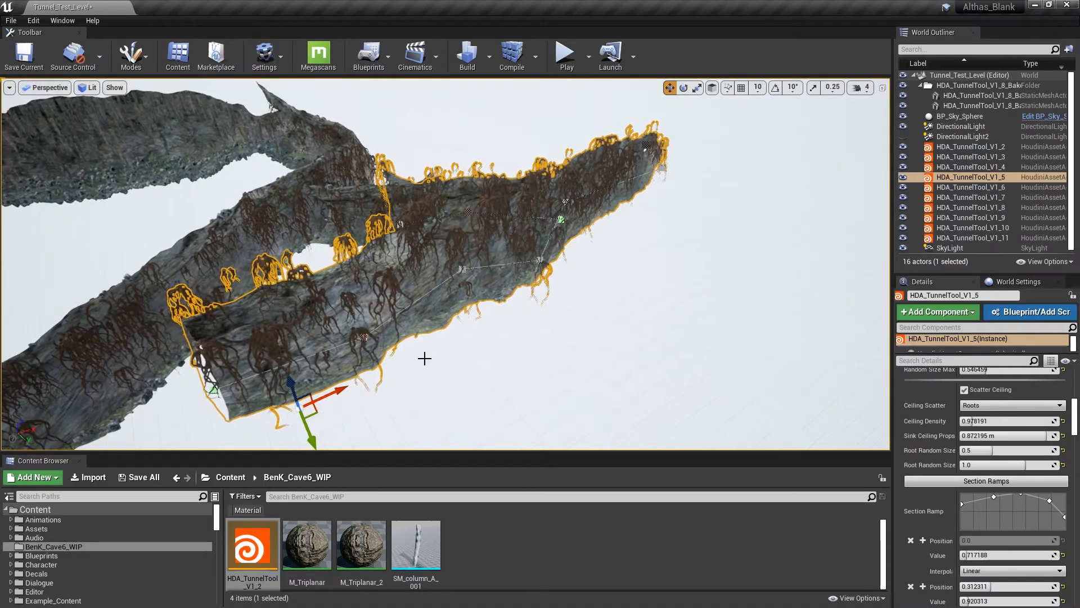
- Move the HDA_TunnelTool_V1_5 tunnel away from its scattered foliage, to about X 5620, Y -445, Z 381
left_click_drag(313, 412, 640, 445)
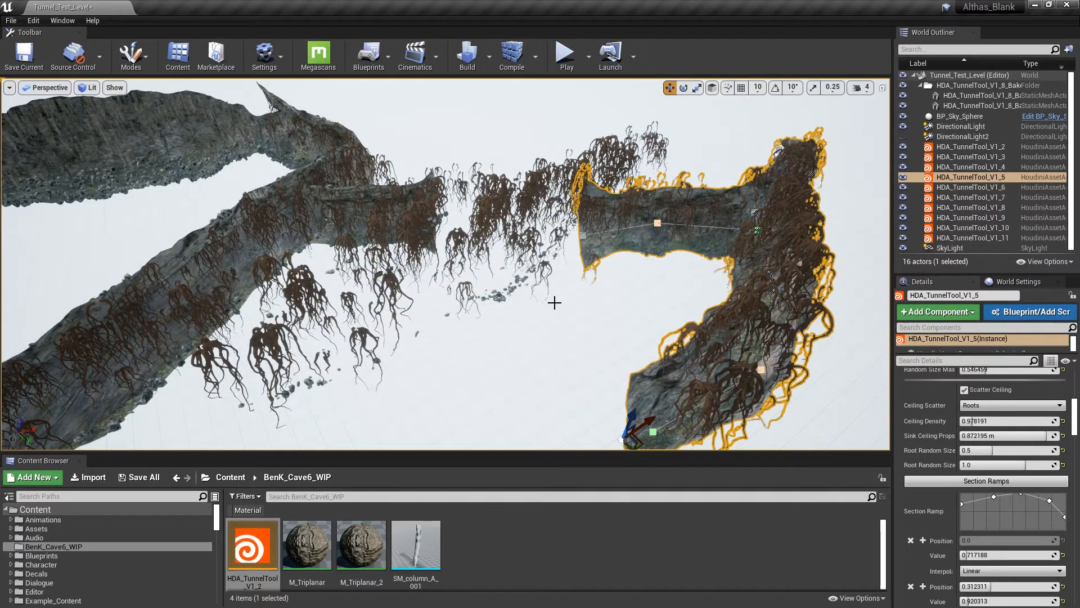
mouse_move(593, 367)
right_mouse_down()
mouse_move(567, 376)
mouse_move(592, 367)
right_mouse_up()
right_click_drag(686, 421, 646, 387)
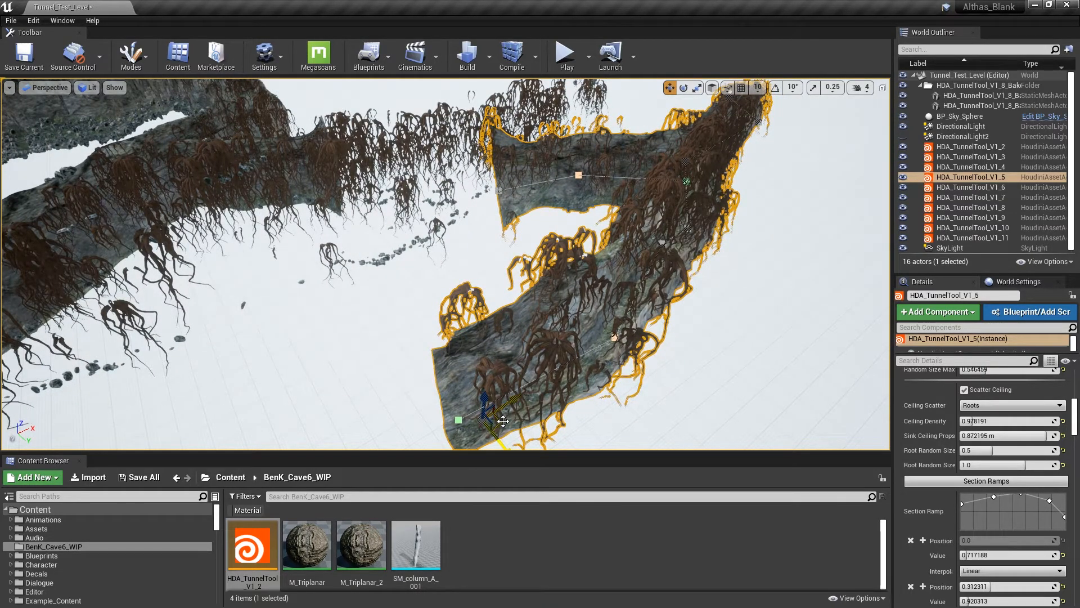
right_click_drag(503, 421, 311, 357)
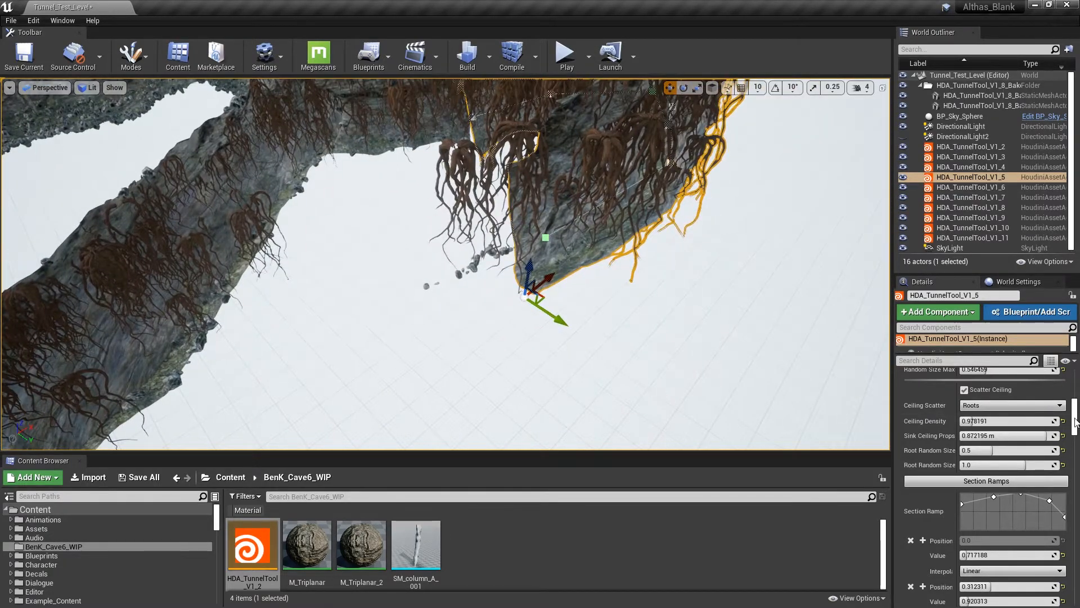
- Reset the location of HDA_TunnelTool_V1_5 to its default of 0, 0, 0
left_click_drag(1076, 419, 1076, 382)
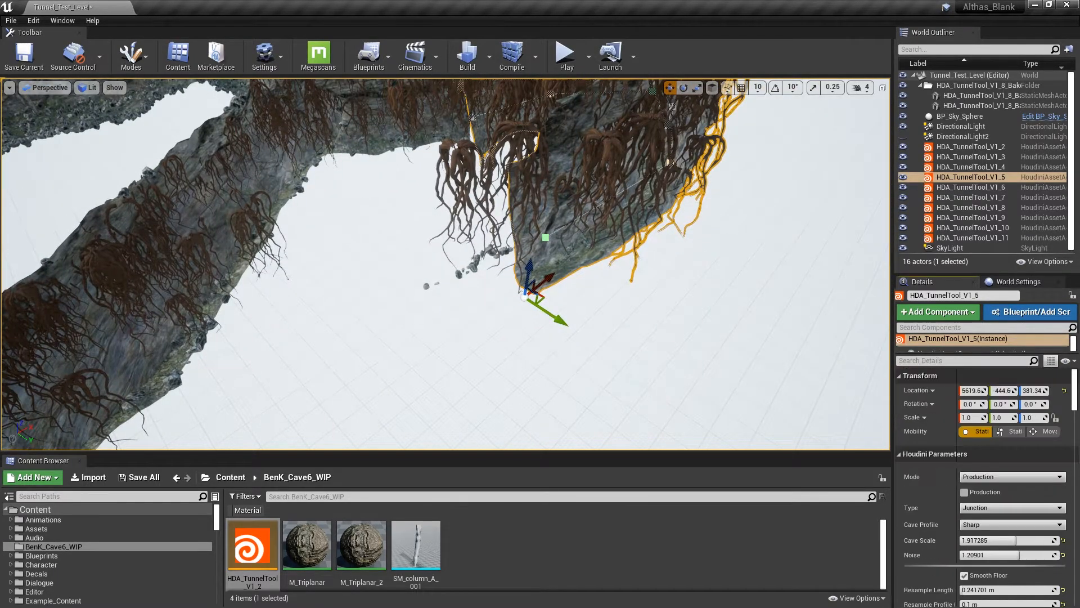
left_click(1064, 391)
right_click_drag(666, 253, 427, 252)
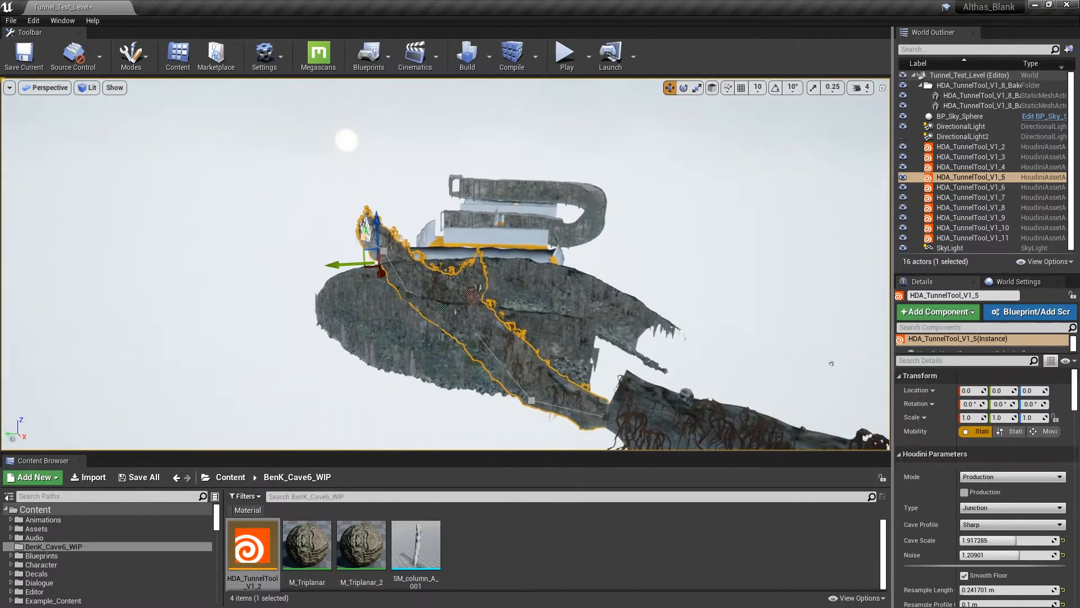
right_click_drag(674, 268, 748, 294)
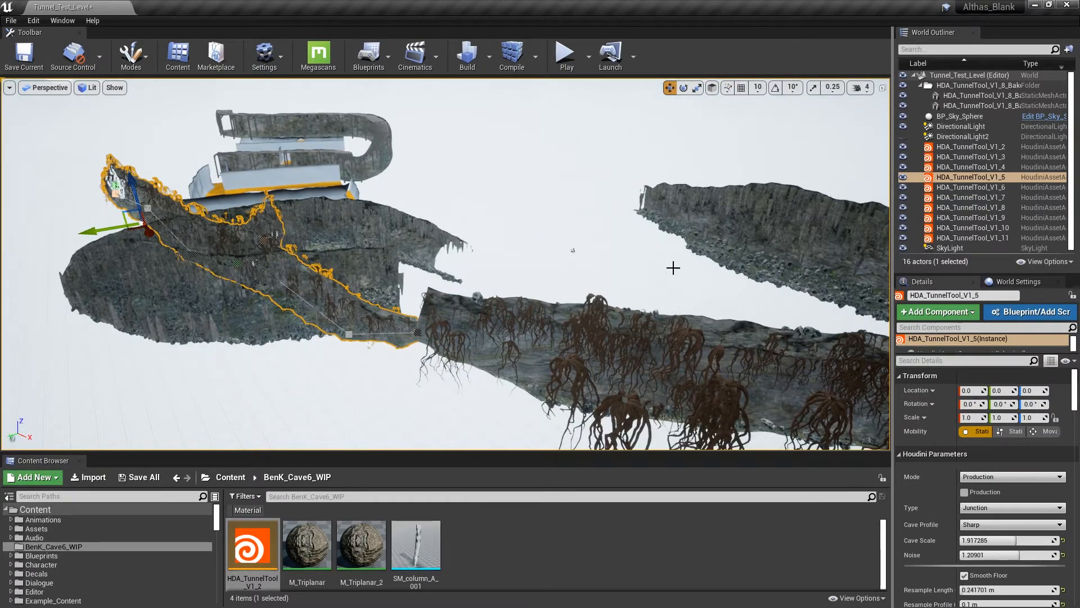
left_click(33, 20)
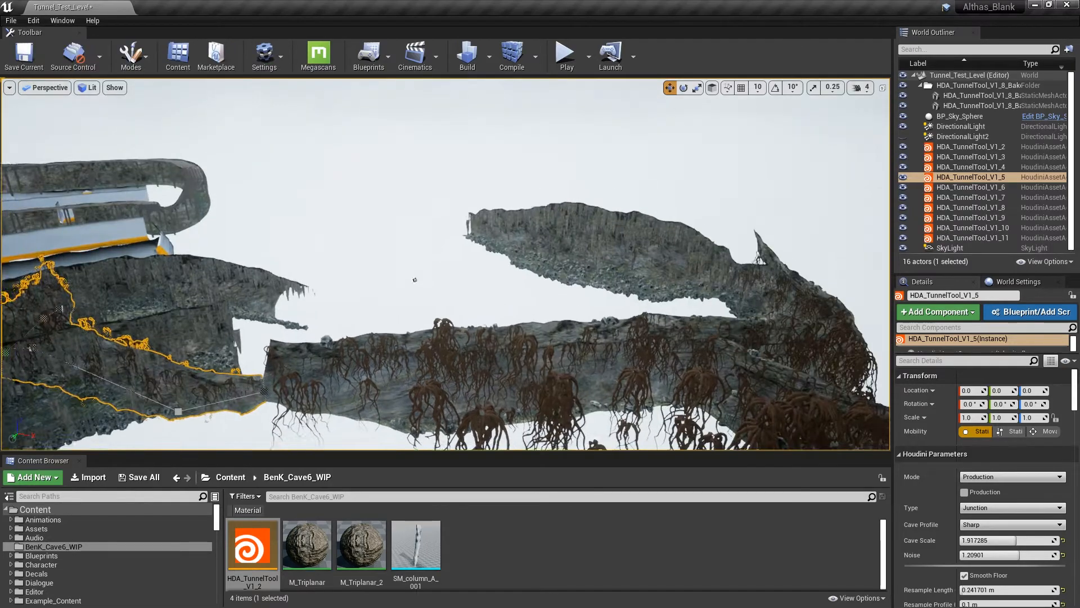
right_click_drag(535, 301, 535, 302)
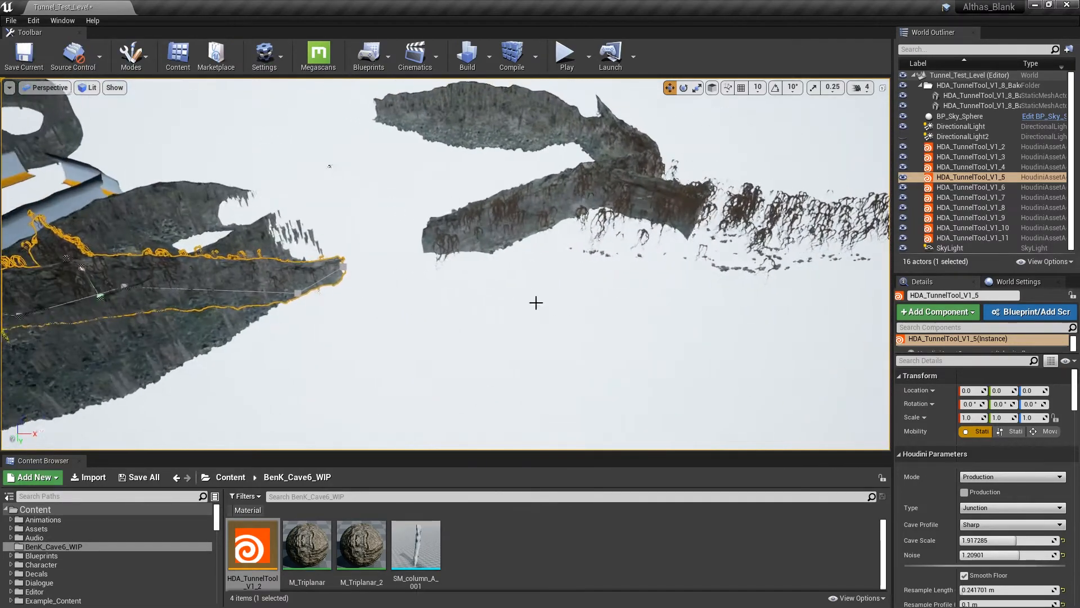
right_click_drag(124, 298, 124, 298)
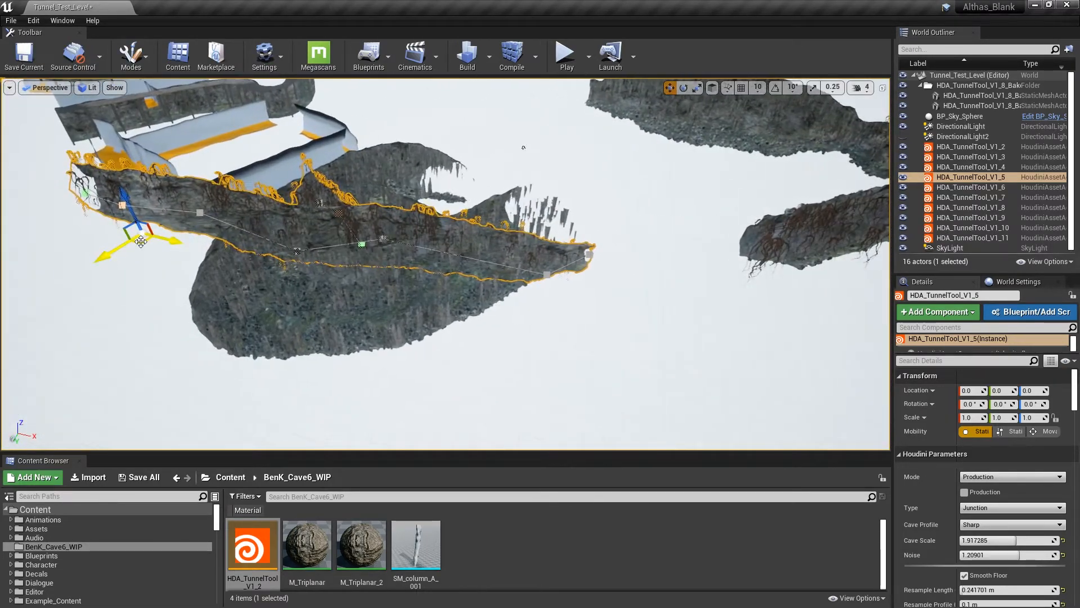
- Move the HDA_TunnelTool_V1_5 tunnel back among the cave sections, to about X 5602, Y -526, Z 279
left_click_drag(144, 238, 777, 309)
right_click_drag(418, 402, 418, 402)
left_click_drag(313, 366, 489, 393)
right_click_drag(489, 393, 489, 393)
left_click_drag(418, 392, 495, 398)
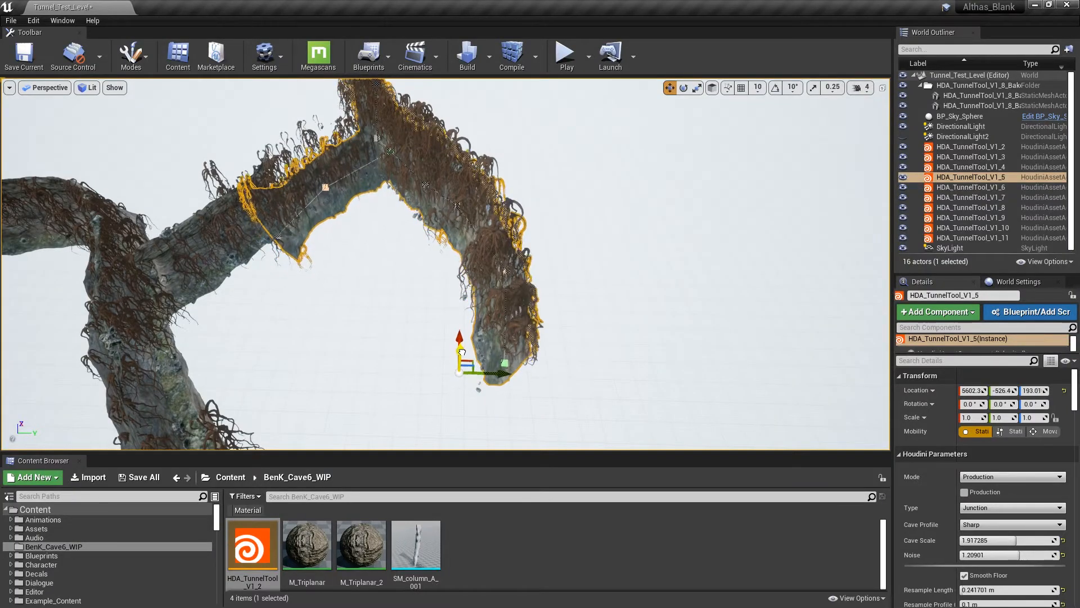
left_click_drag(462, 340, 462, 337)
left_click_drag(521, 350, 521, 349, "alt")
right_click_drag(521, 349, 521, 349)
left_click_drag(521, 350, 521, 349, "alt")
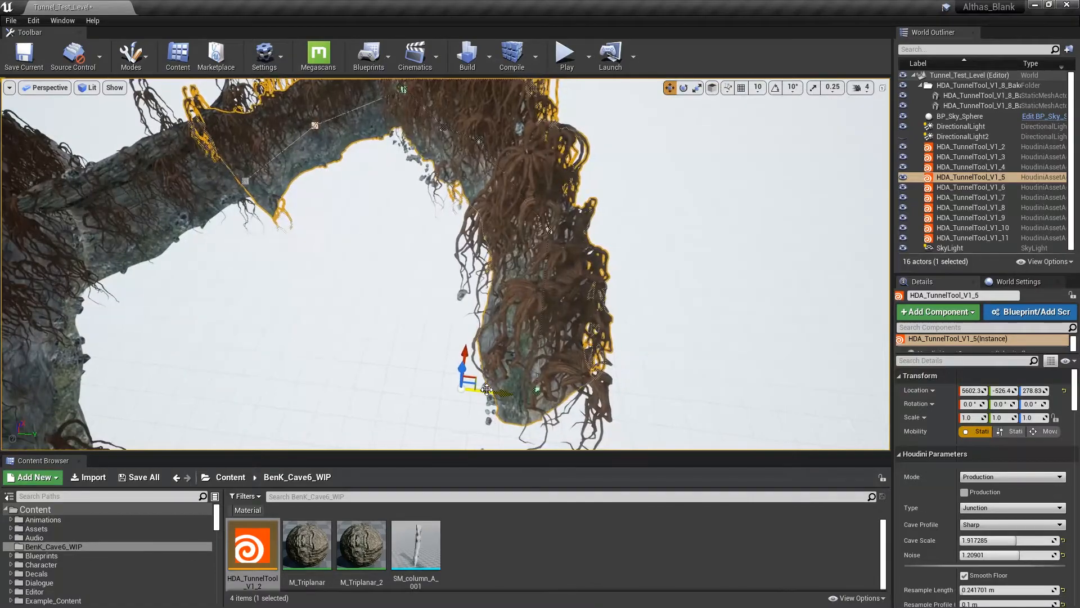
- Fine-tune the junction tunnel's alignment with its roots and the neighbouring tunnel, to about X 5558, Y -564, Z 423
mouse_move(490, 390)
left_mouse_down()
mouse_move(514, 392)
mouse_move(483, 393)
left_mouse_up()
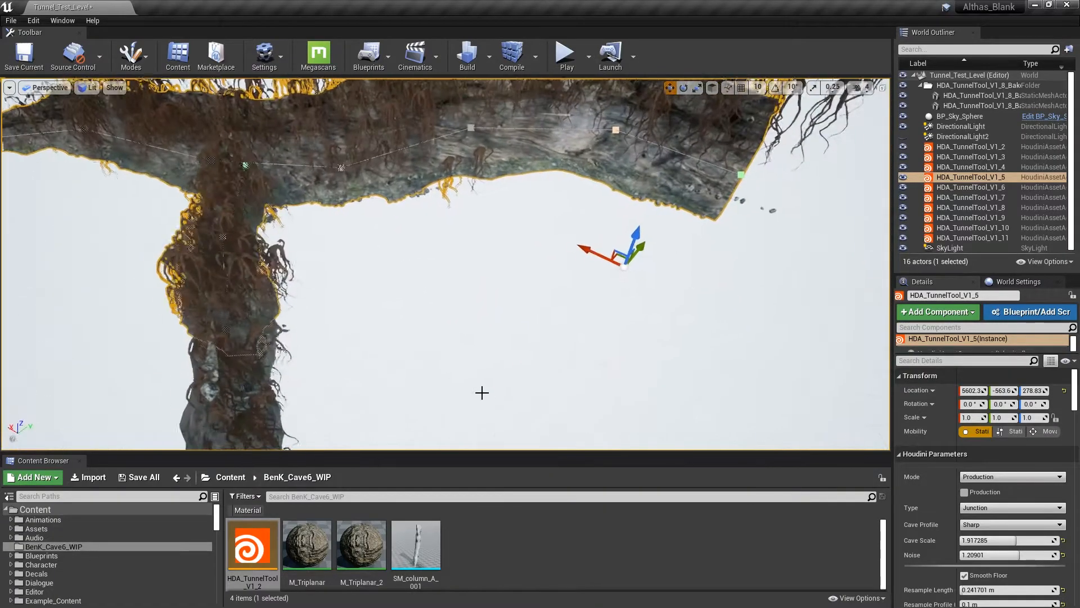
left_click_drag(653, 235, 650, 246)
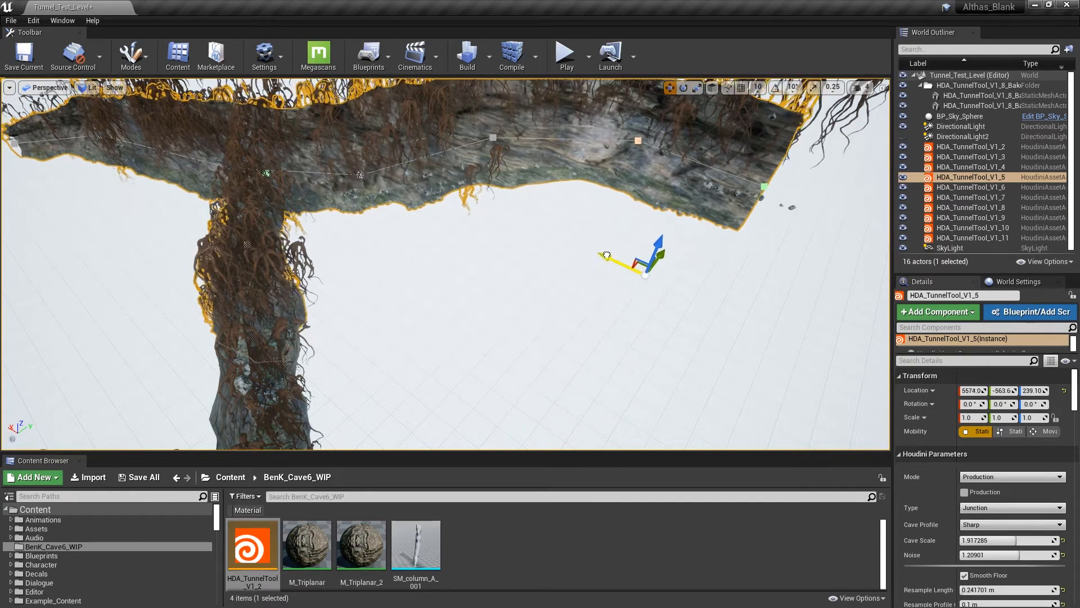
left_click_drag(597, 253, 609, 256)
mouse_move(608, 256)
right_mouse_down()
mouse_move(565, 252)
mouse_move(579, 262)
mouse_move(591, 245)
right_mouse_up()
left_click_drag(592, 231, 595, 166)
- Hide HDA_TunnelTool_V1_5 in the level to expose the foliage instances around it
right_click_drag(595, 166, 484, 187)
left_click(902, 177)
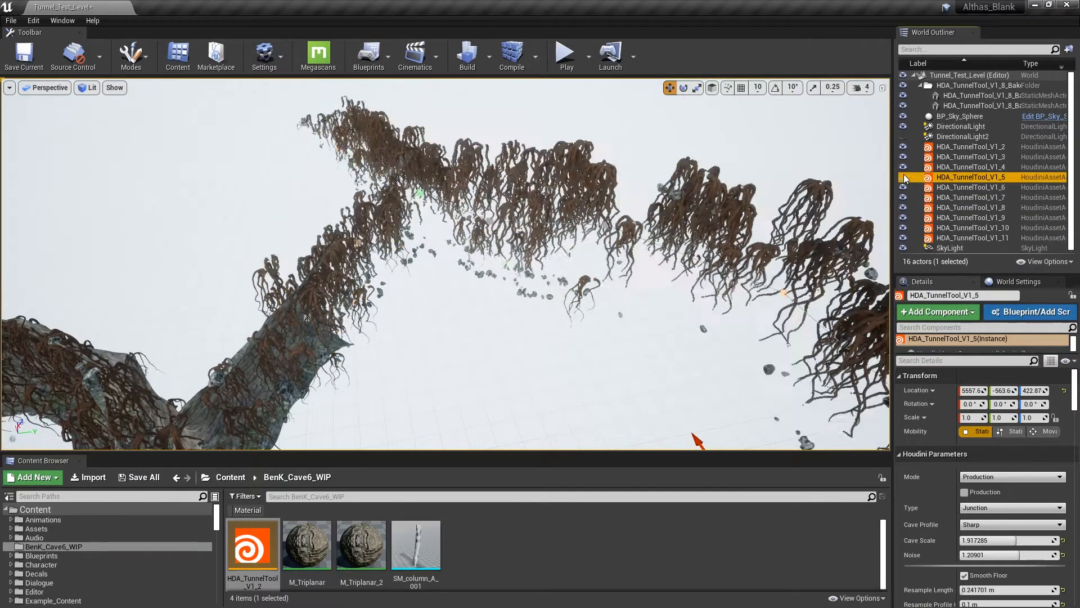
mouse_move(731, 237)
right_mouse_down()
mouse_move(776, 242)
mouse_move(742, 237)
right_mouse_up()
right_click_drag(484, 219, 487, 221)
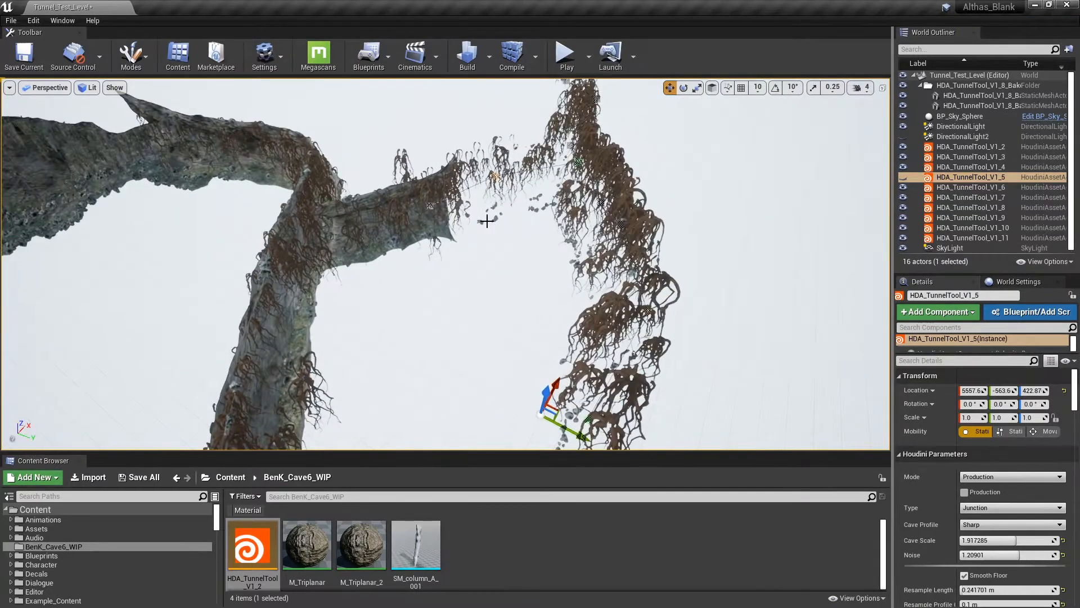
- In Foliage mode, select all 15 foliage types through SM_Small_Rock_06 and delete them with their instances
left_click(133, 59)
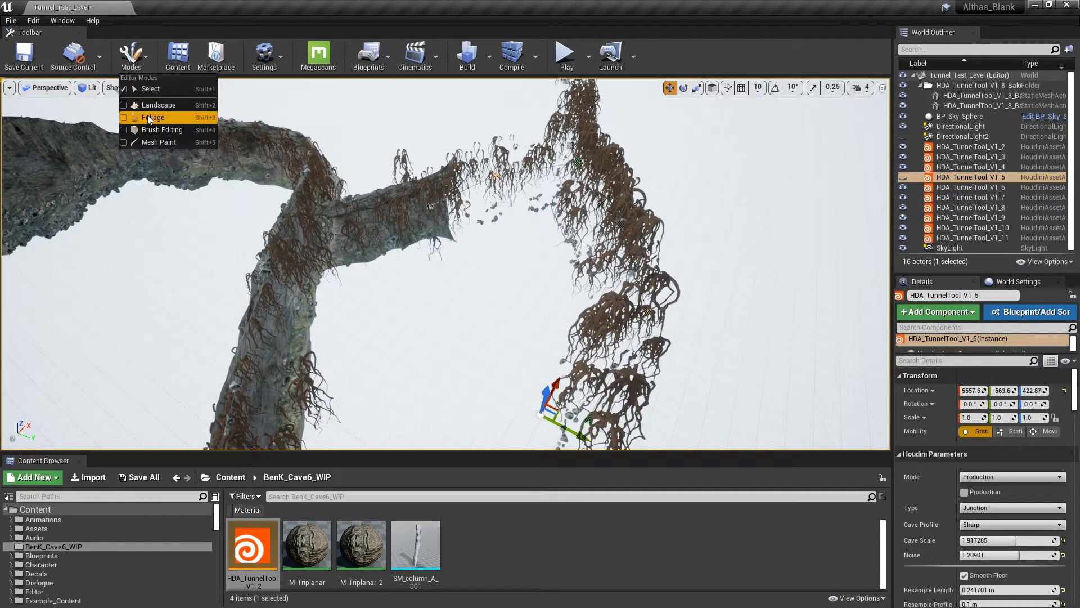
left_click(131, 118)
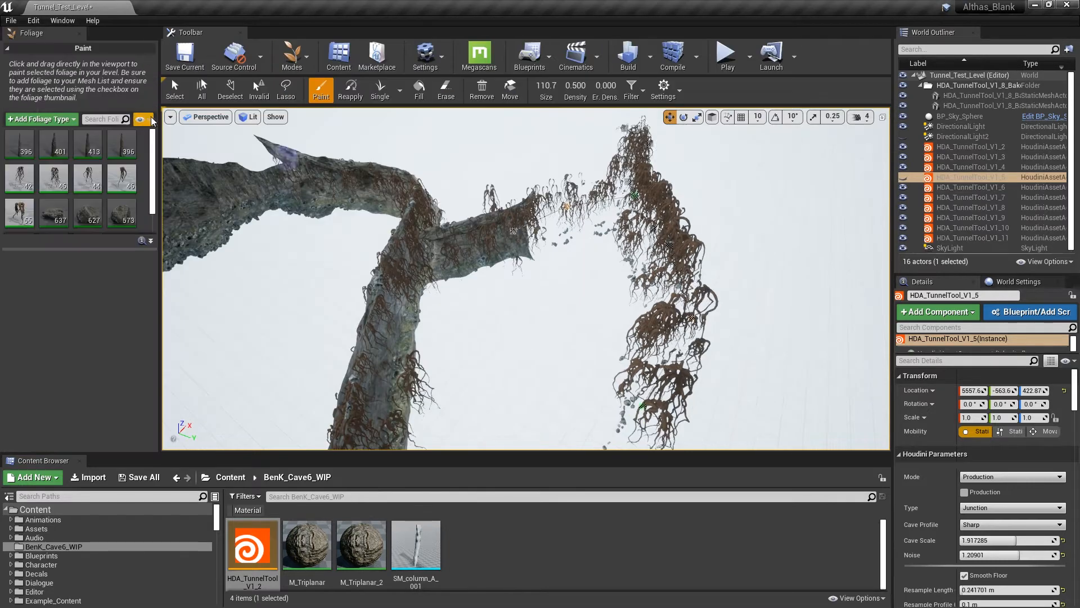
left_click(20, 149)
scroll(67, 180, "down", 1)
left_click(96, 210)
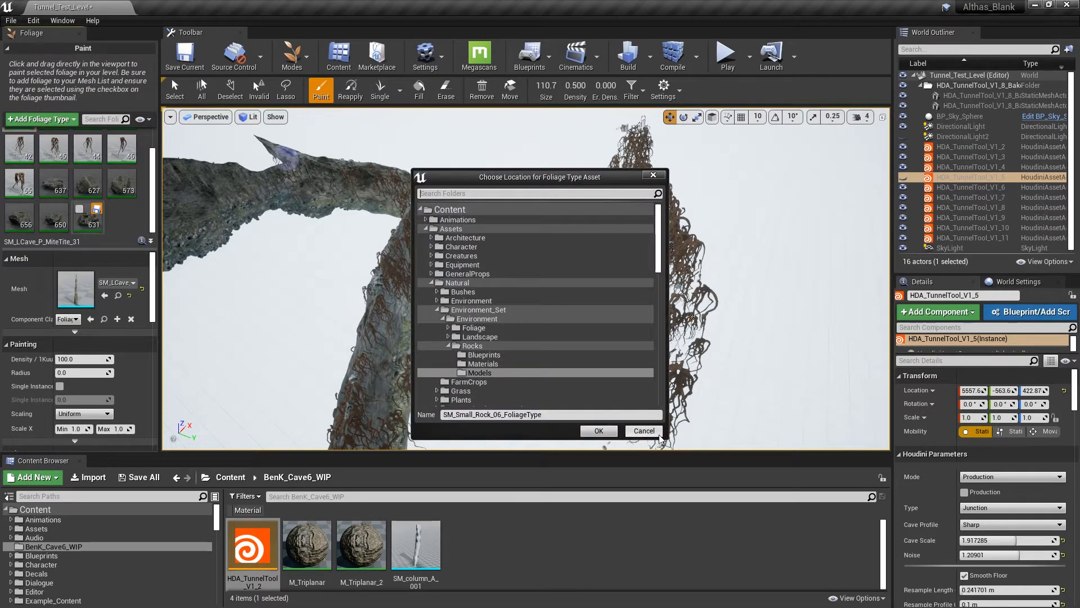
left_click(643, 431)
left_click(88, 204, "shift")
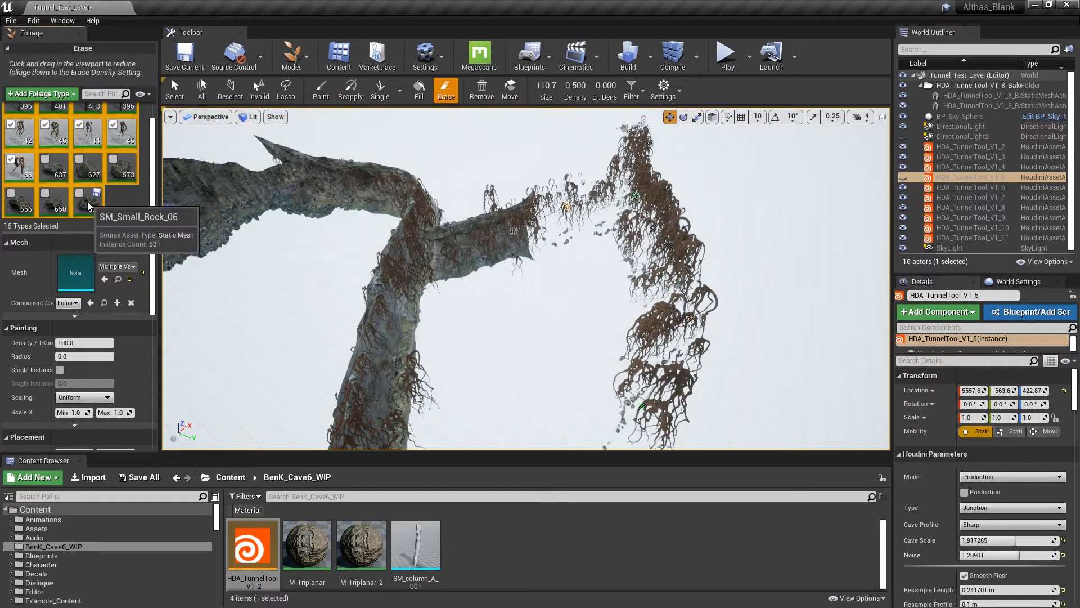
key("Delete")
left_click(588, 335)
right_click_drag(588, 298, 633, 320)
scroll(528, 296, "up", 1)
right_click_drag(529, 296, 500, 264)
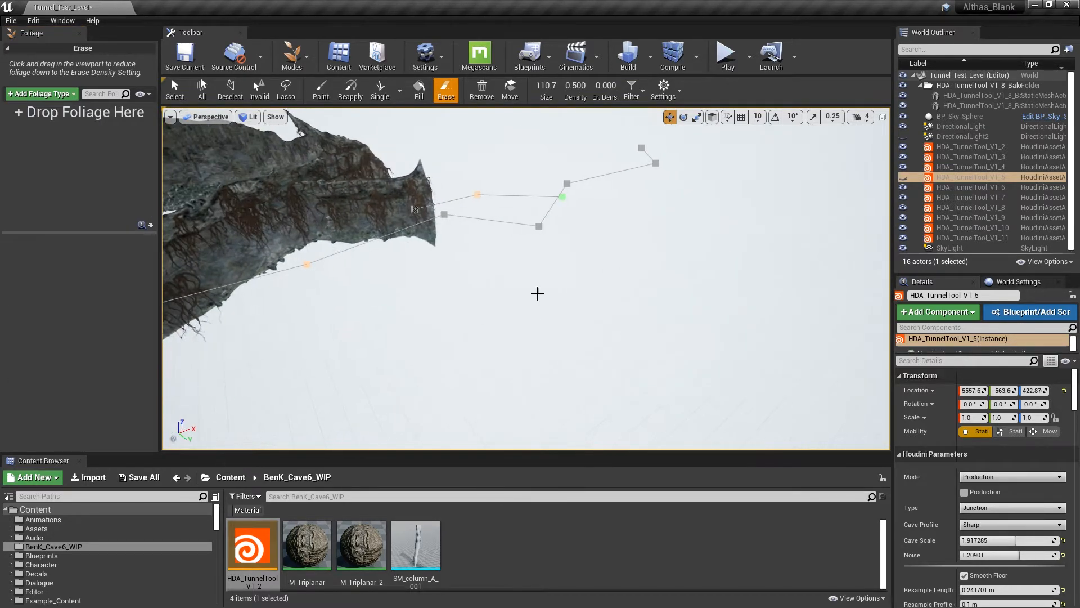
- Make HDA_TunnelTool_V1_5 visible again and check the roots that remain on it
left_click(903, 177)
right_click_drag(820, 185, 647, 185)
right_click_drag(527, 279, 658, 304)
mouse_move(532, 241)
right_mouse_down()
mouse_move(506, 231)
mouse_move(495, 245)
mouse_move(552, 217)
mouse_move(568, 233)
mouse_move(698, 253)
mouse_move(540, 253)
mouse_move(529, 282)
mouse_move(596, 265)
mouse_move(596, 236)
mouse_move(537, 250)
right_mouse_up()
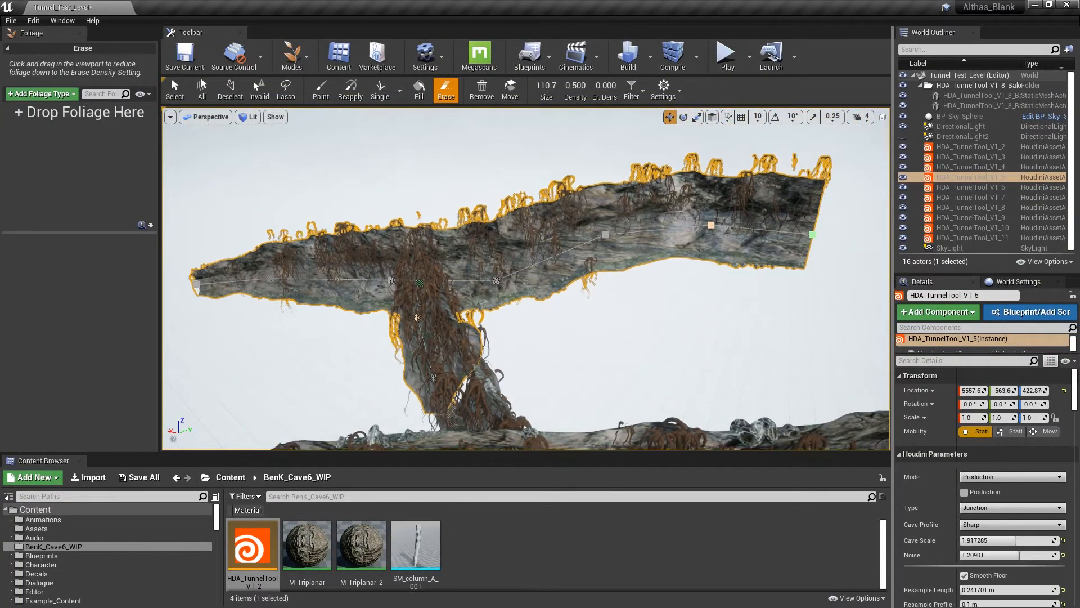
right_click_drag(479, 426, 389, 125)
- Return to Select mode, select the HDA_TunnelTool_V1_5 tunnel and shift it along X to about 5488
left_click(291, 57)
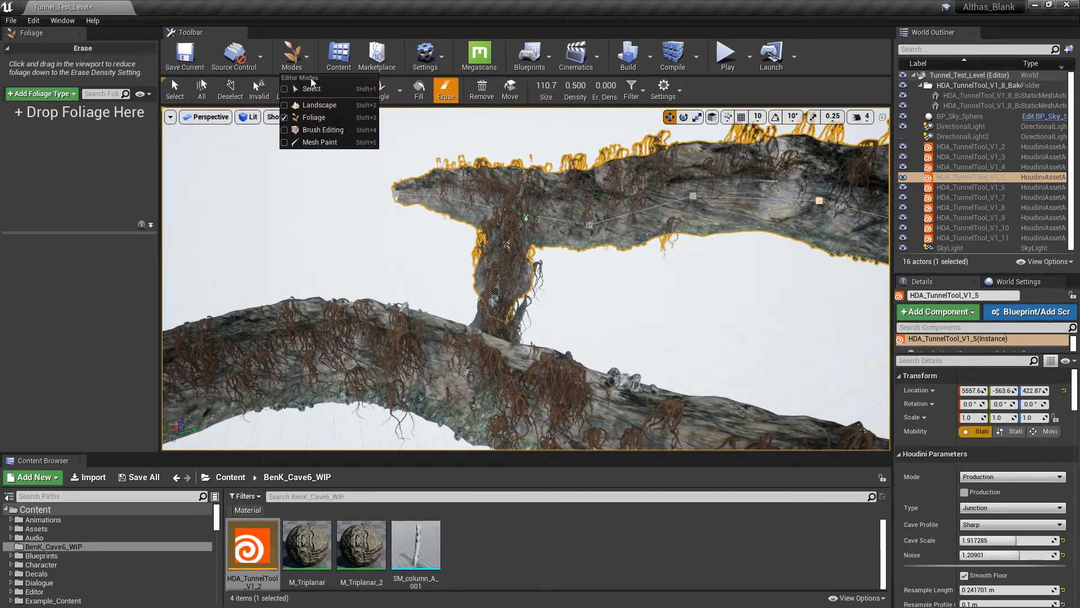
left_click(307, 80)
right_click_drag(540, 265, 630, 303)
left_click(563, 259)
left_click(531, 373)
right_click_drag(531, 374, 546, 315)
left_click_drag(808, 322, 838, 325)
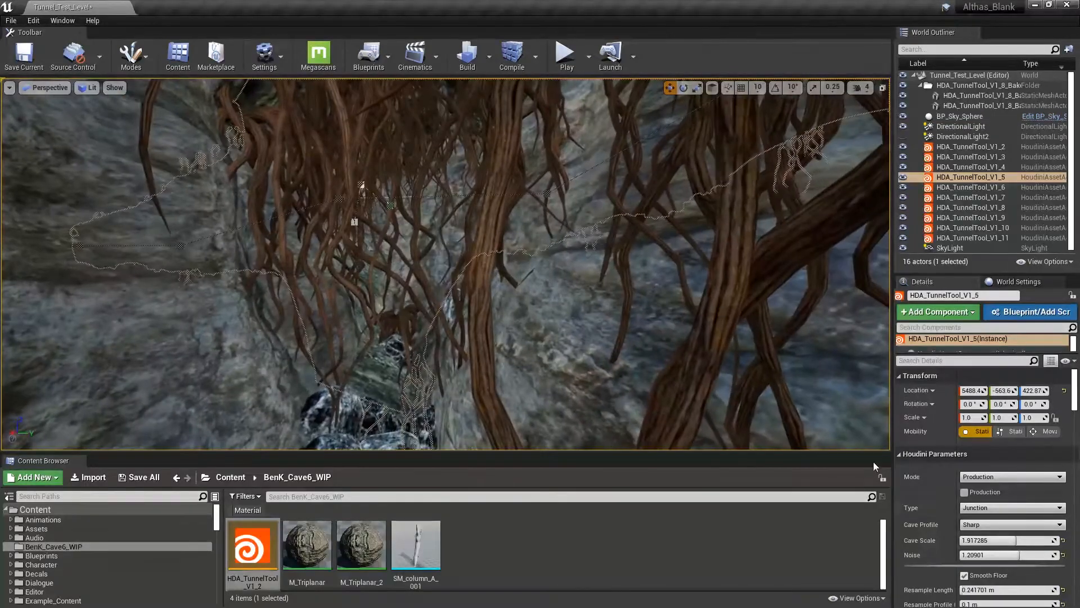
- Check the HDA_TunnelTool_V1_5 tunnel from inside and outside and try to undo the last change
scroll(1021, 528, "down", 5)
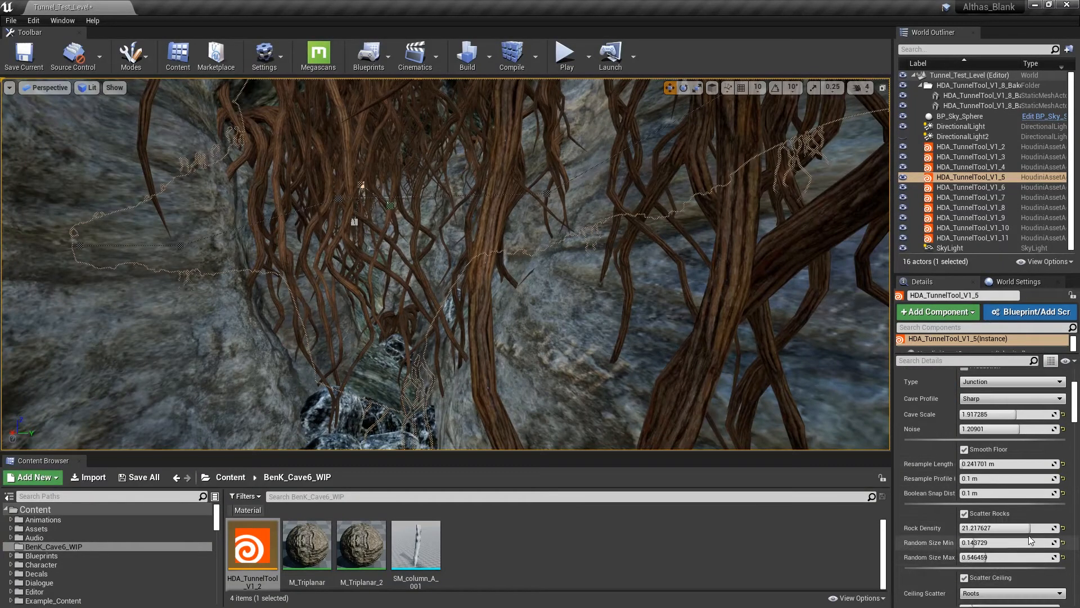
right_click_drag(424, 314, 478, 320)
right_click_drag(767, 384, 767, 384)
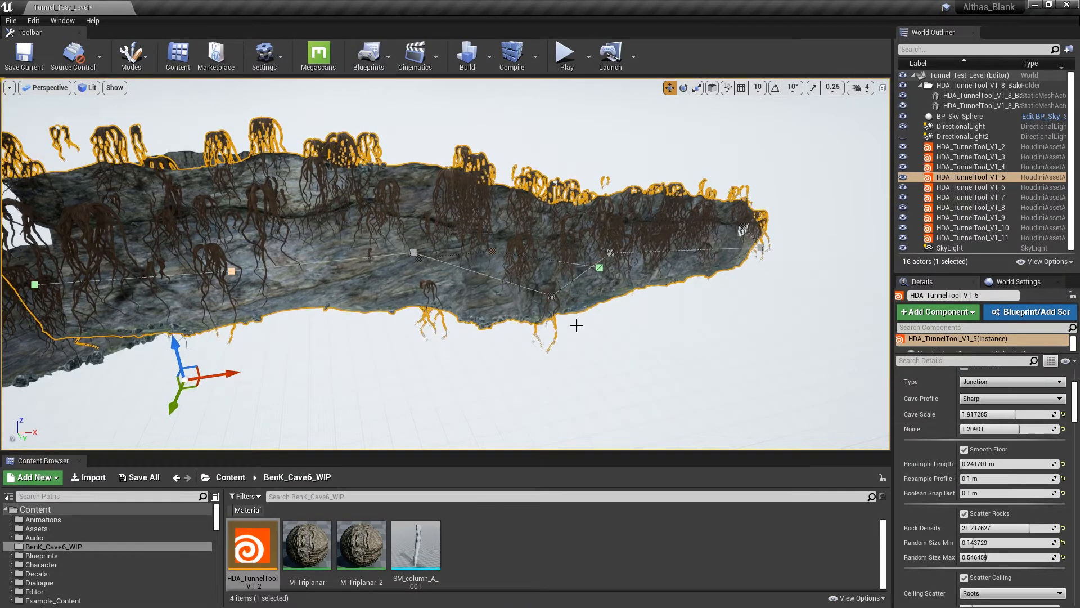
left_click(32, 21)
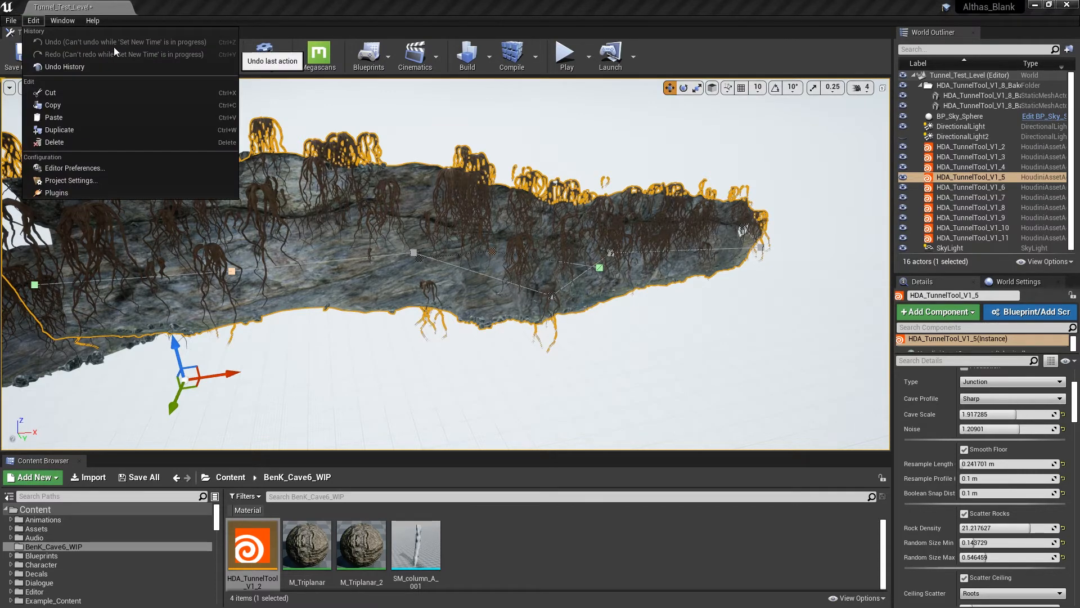
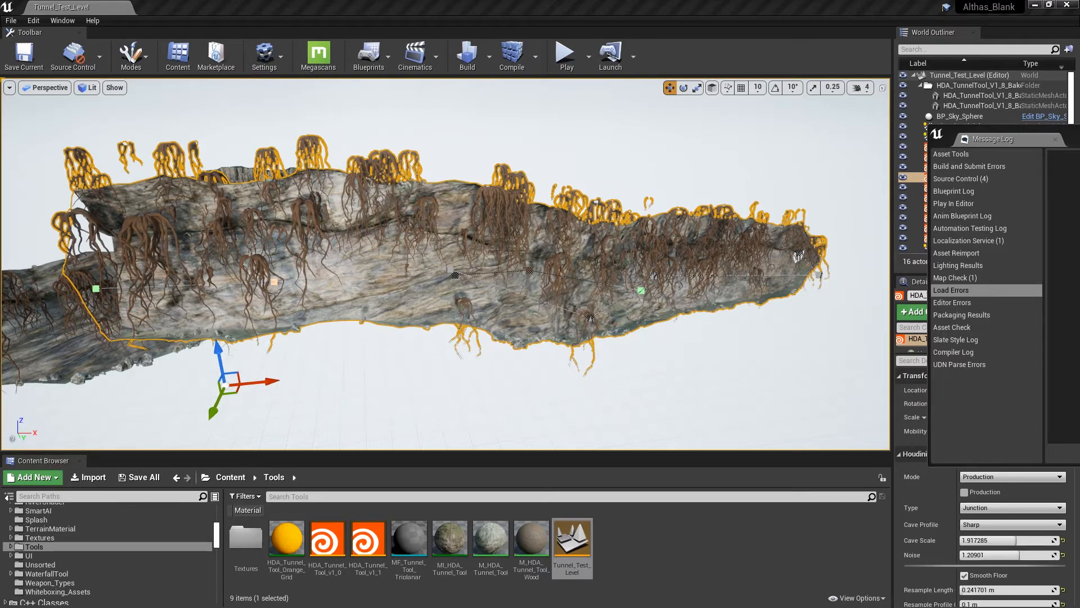
- Undo the last change in the reloaded Tunnel_Test_Level and close the Message Log
right_click_drag(451, 283, 353, 446)
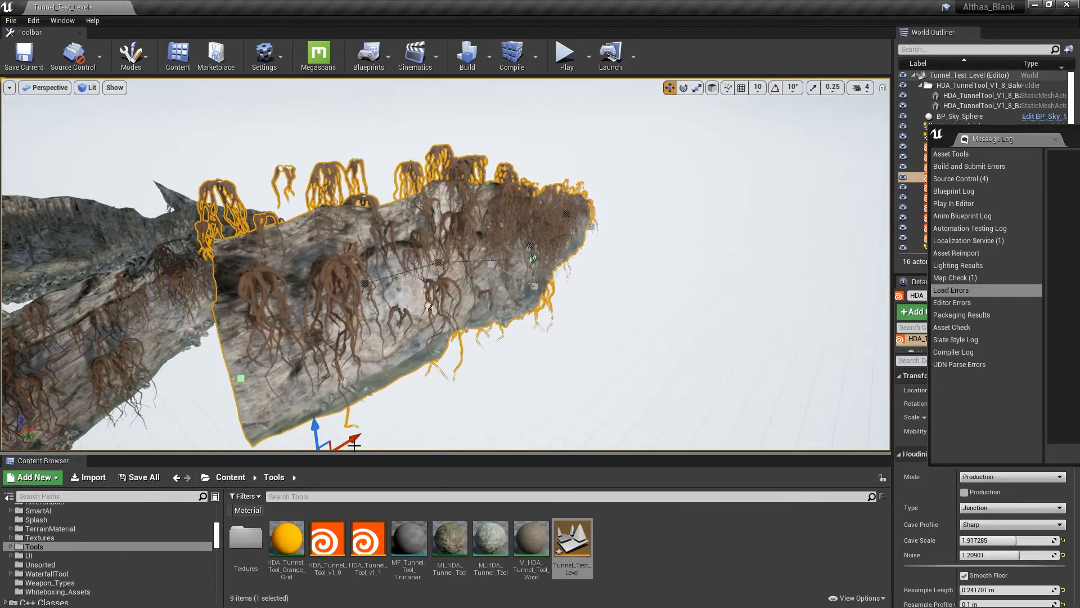
key("ctrl+z")
mouse_move(378, 381)
right_mouse_down()
mouse_move(337, 374)
mouse_move(344, 357)
mouse_move(321, 360)
mouse_move(360, 371)
mouse_move(321, 346)
mouse_move(343, 338)
mouse_move(383, 381)
right_mouse_up()
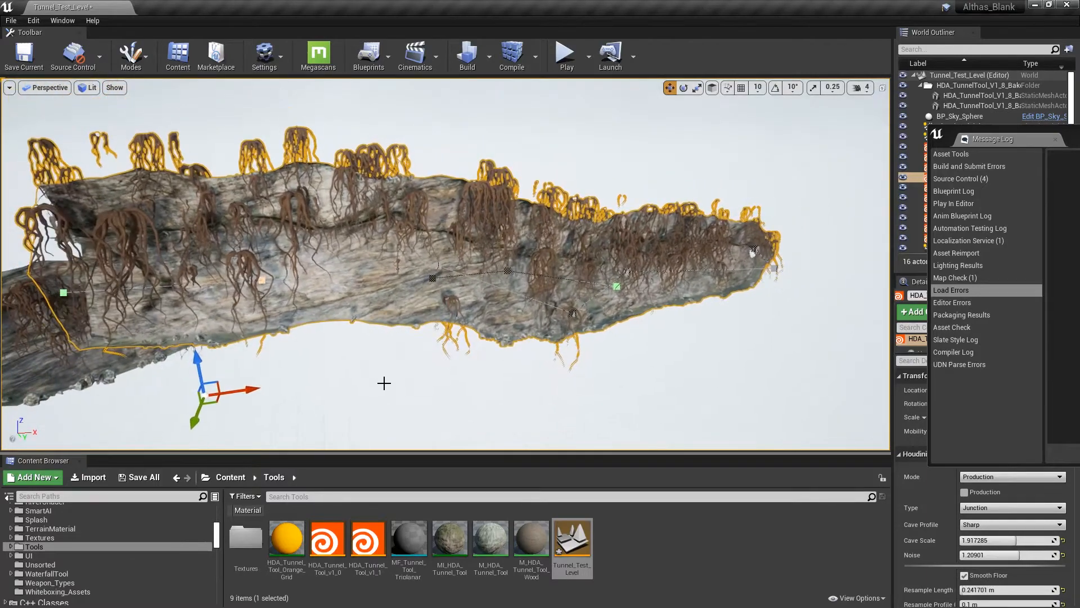
left_click(1056, 139)
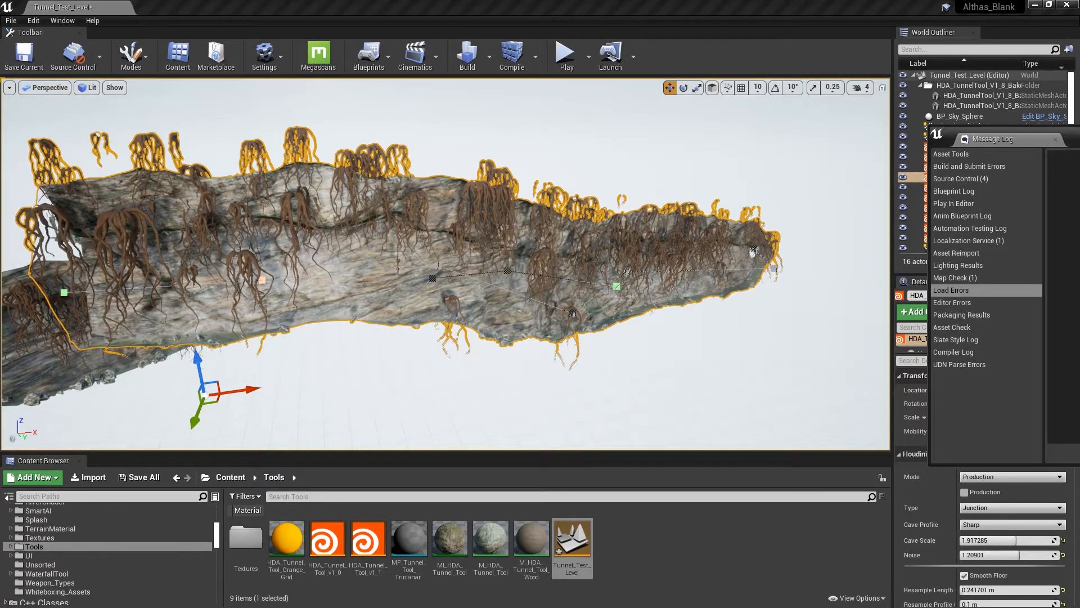
- Bake the instanced meshes of HDA_TunnelTool_V1_5 to foliage, widening the details area to reach the baking options
right_click_drag(587, 282, 523, 287)
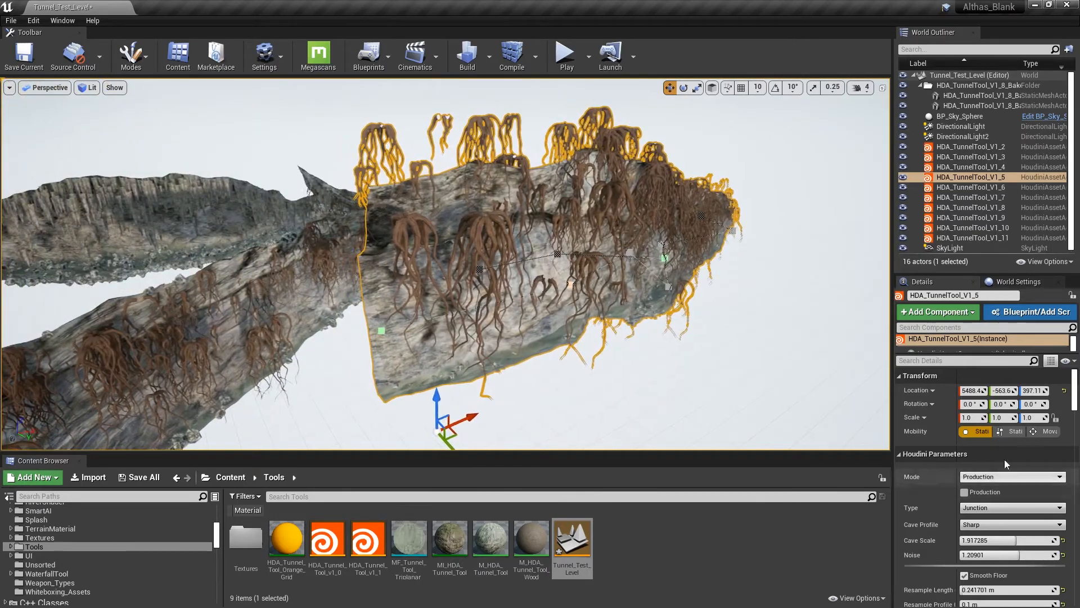
mouse_move(587, 238)
right_mouse_down()
mouse_move(548, 231)
mouse_move(599, 243)
right_mouse_up()
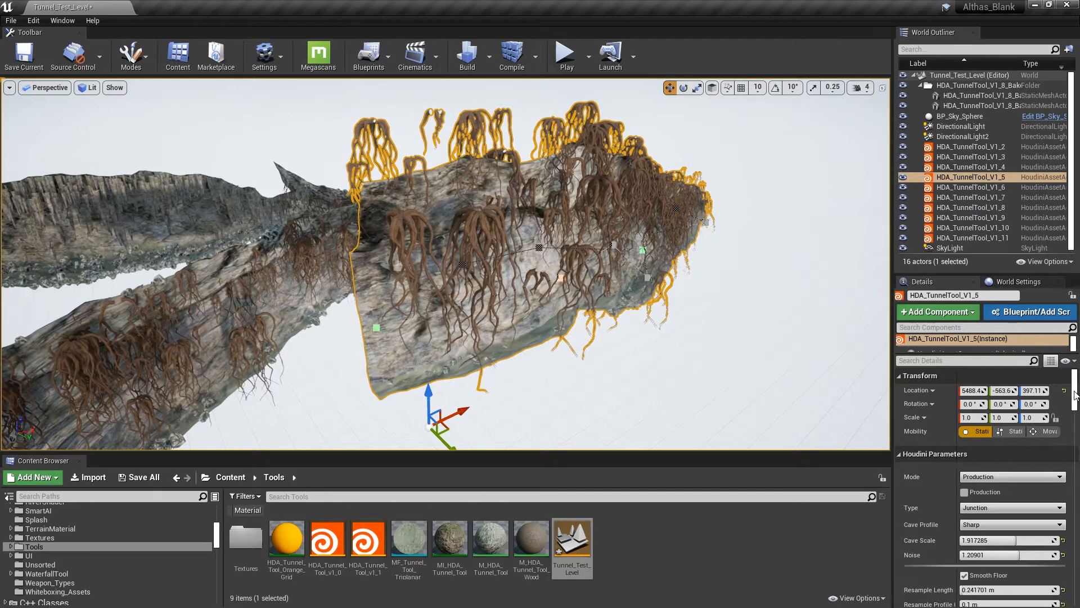
left_click_drag(1075, 394, 1071, 512)
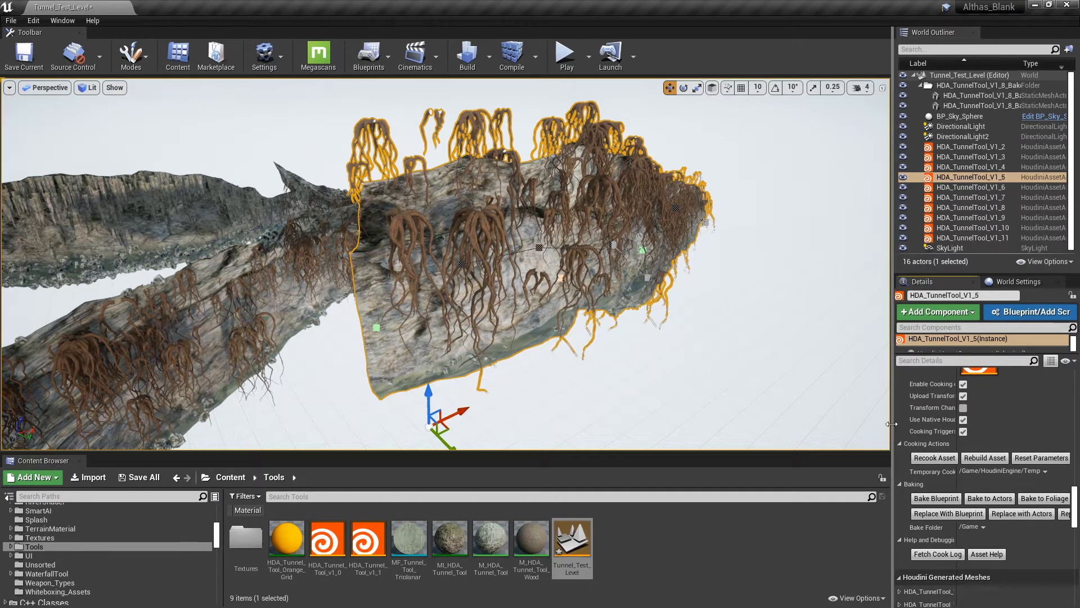
left_click_drag(890, 424, 822, 418)
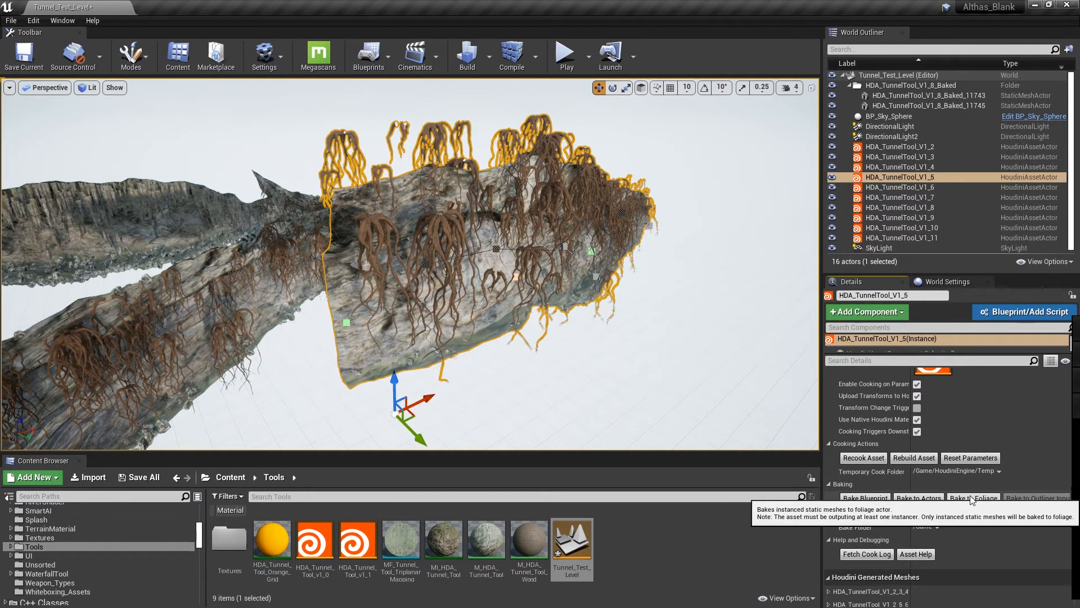
left_click(964, 499)
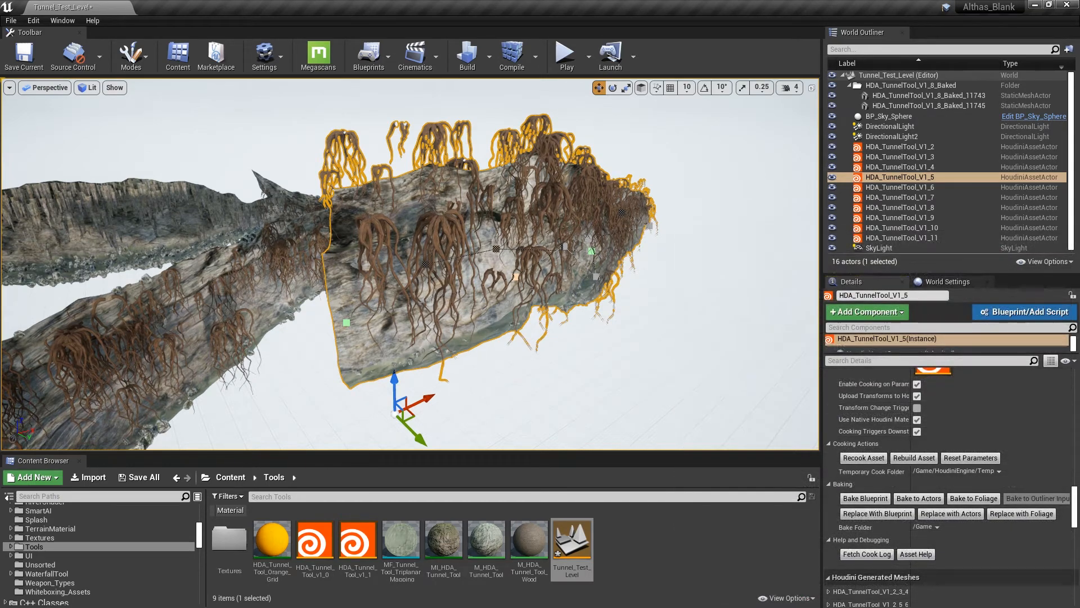
- Inspect the roots around HDA_TunnelTool_V1_5 after the foliage bake, toggling the asset's visibility off and on
key("d")
right_click_drag(410, 264, 666, 285)
key("a")
key("d")
key("a")
key("w")
key("d")
key("s")
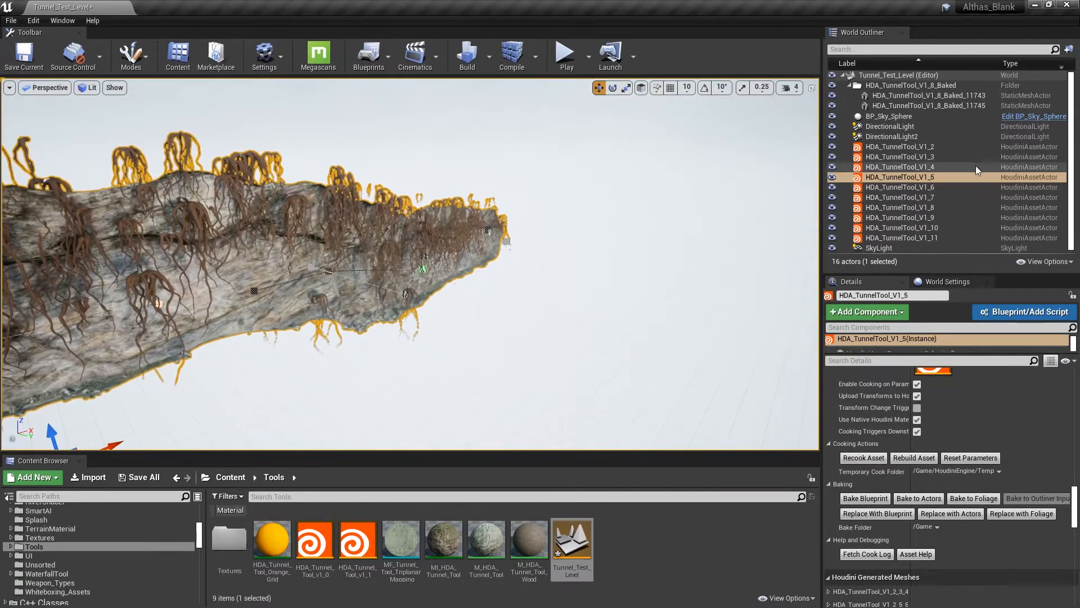
left_click(832, 177)
left_click(833, 176)
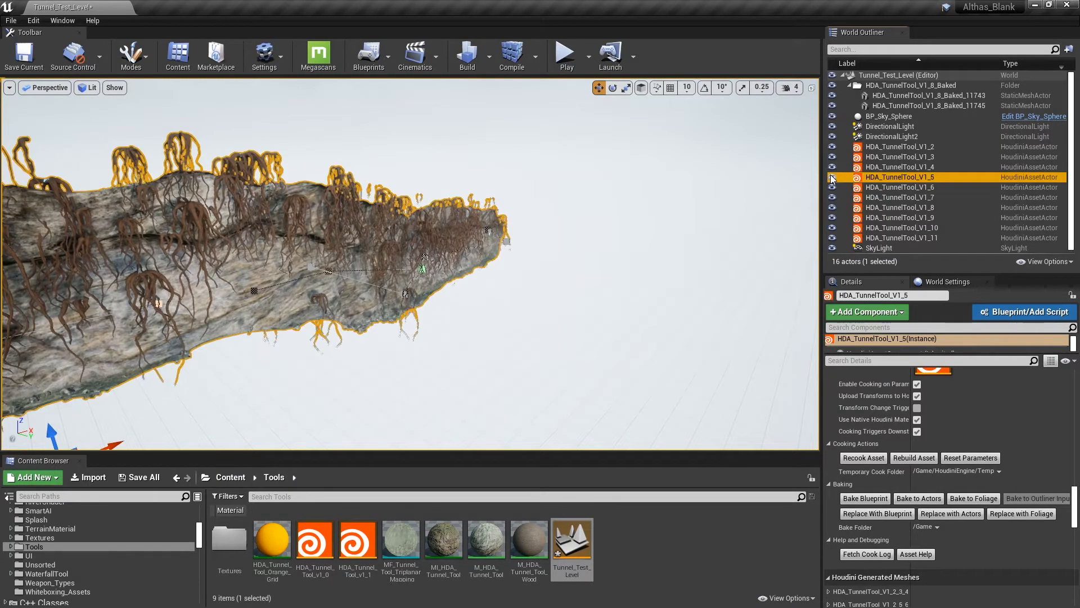
right_click_drag(794, 357, 745, 368)
key("w")
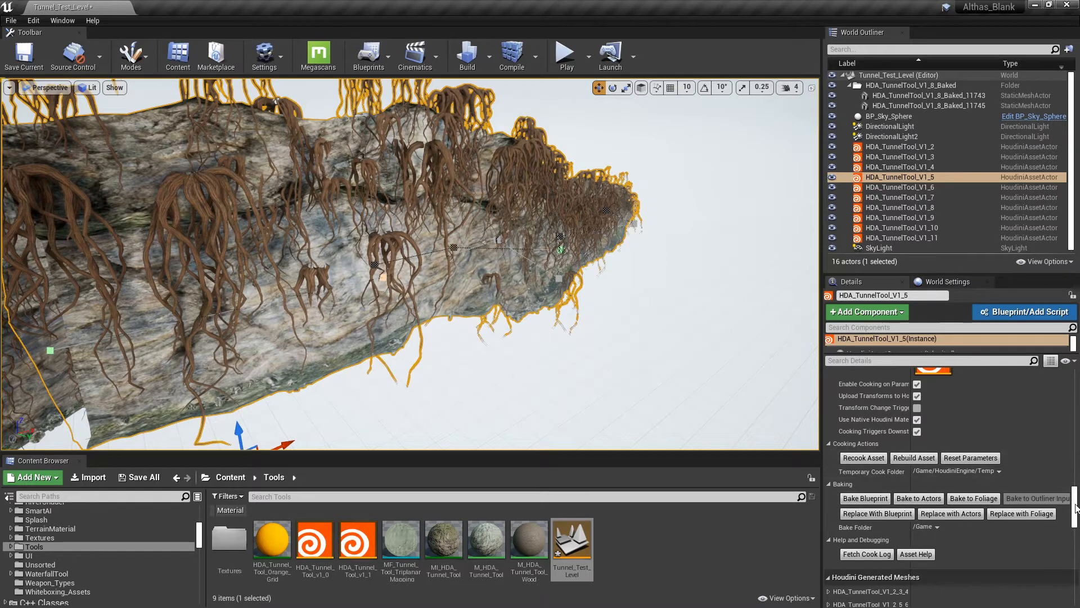
- Turn off Scatter Rocks and Scatter Ceiling on HDA_TunnelTool_V1_5 and reselect the tunnel
scroll(933, 545, "up", 15)
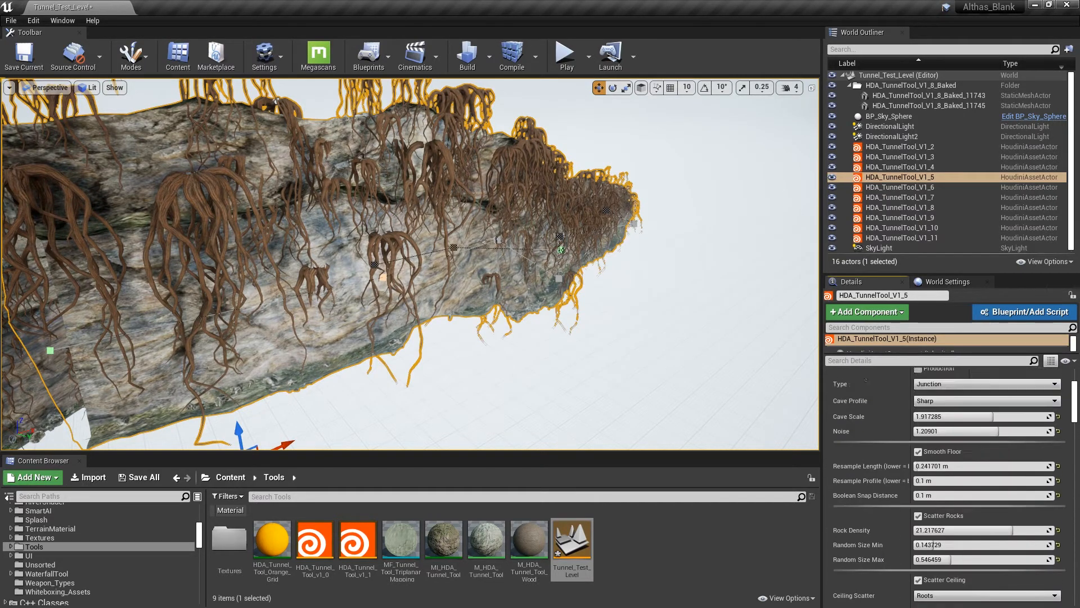
scroll(932, 545, "up", 1)
scroll(990, 490, "down", 5)
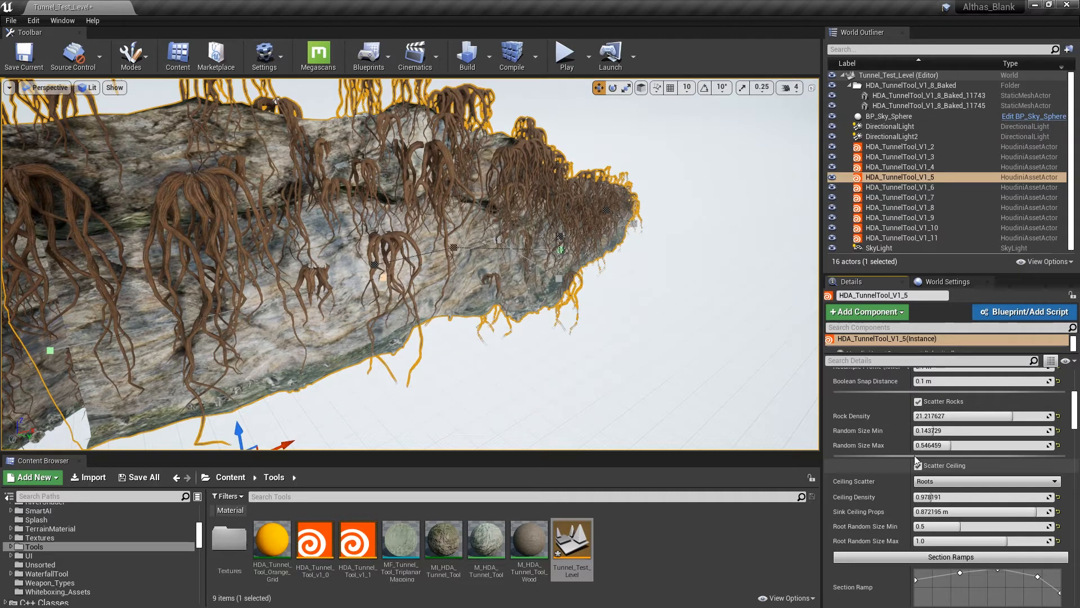
left_click(919, 401)
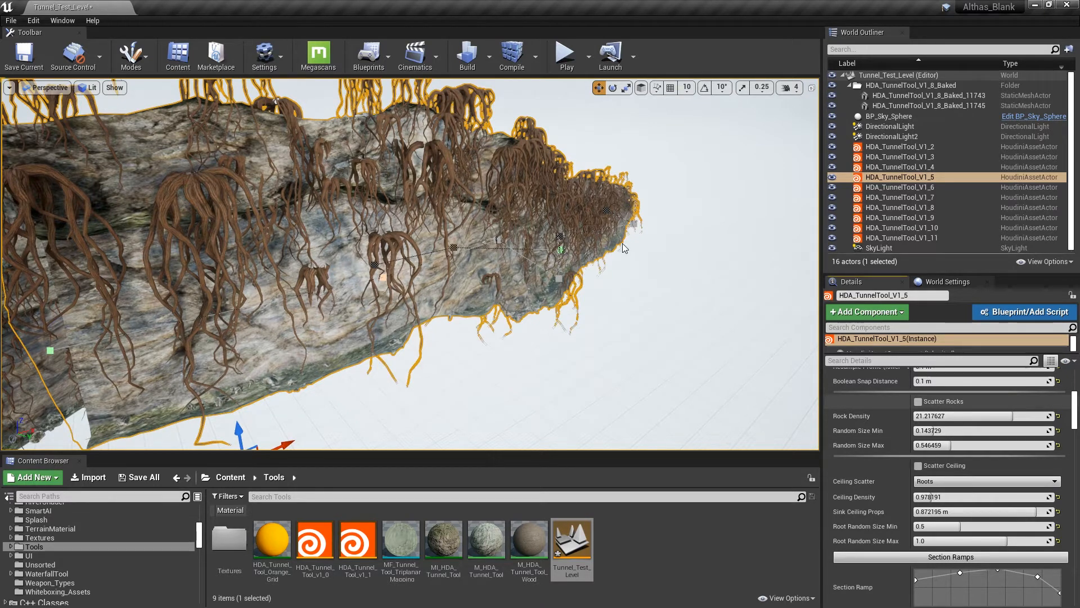
right_click(697, 338)
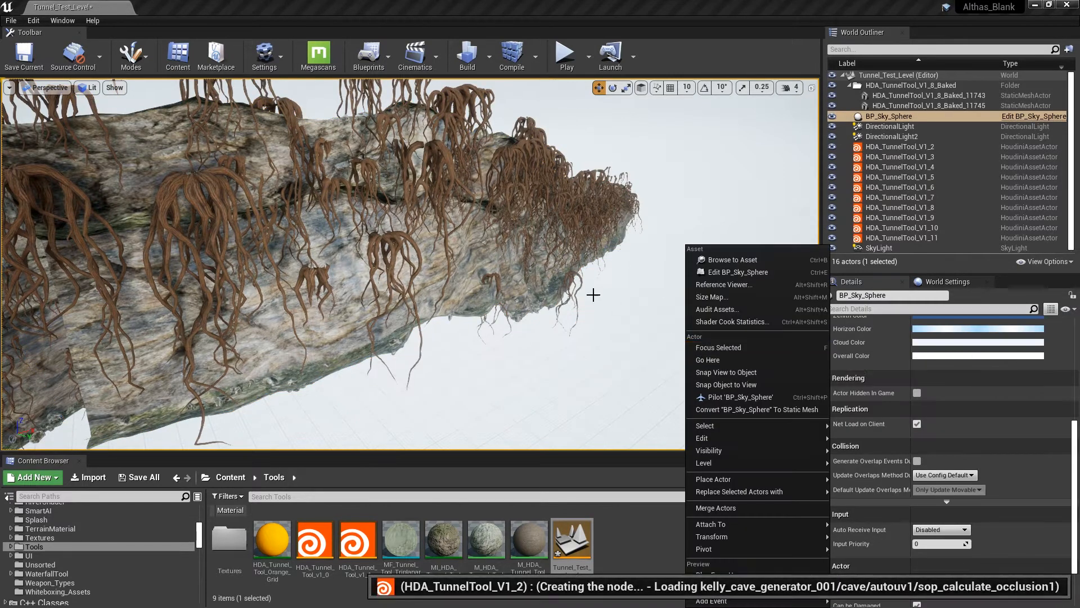
left_click(618, 297)
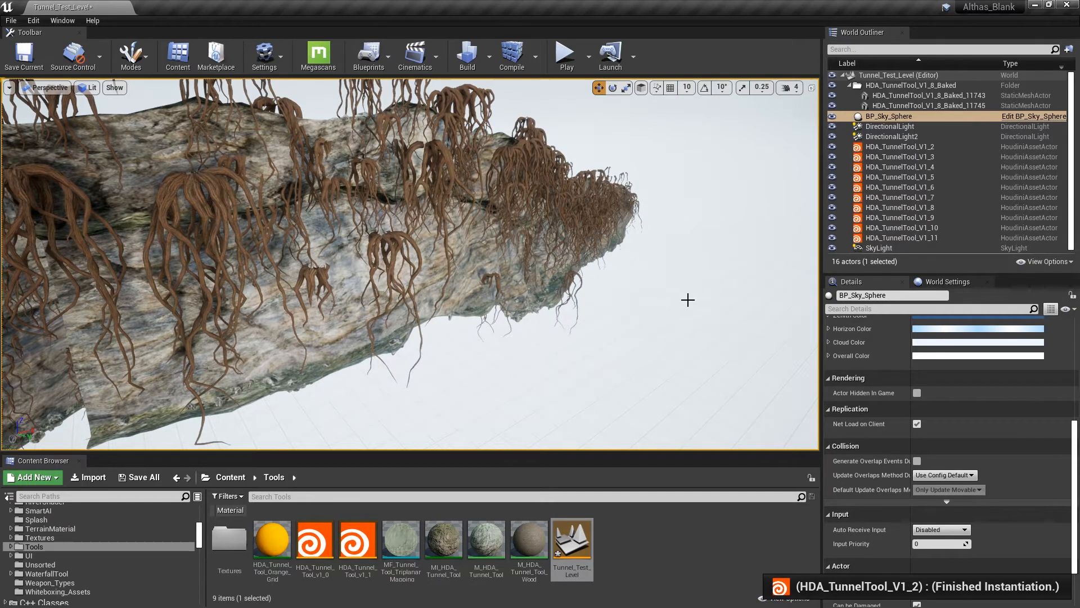
left_click(475, 256)
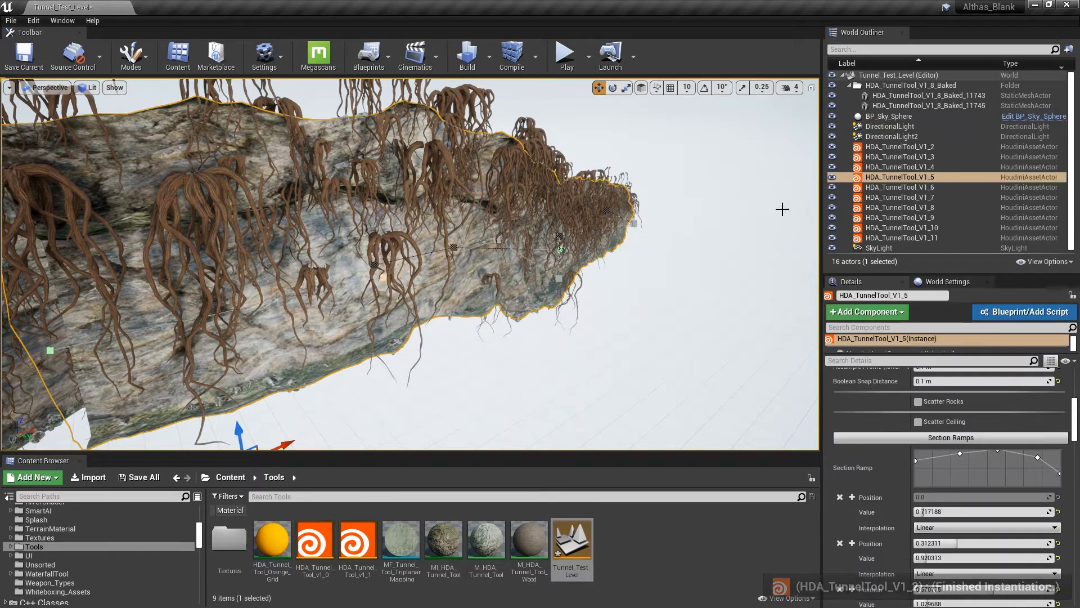
- Move HDA_TunnelTool_V1_5 aside to check the separate baked foliage, and undo the moves
right_click_drag(781, 209, 782, 208)
right_click_drag(500, 311, 499, 310)
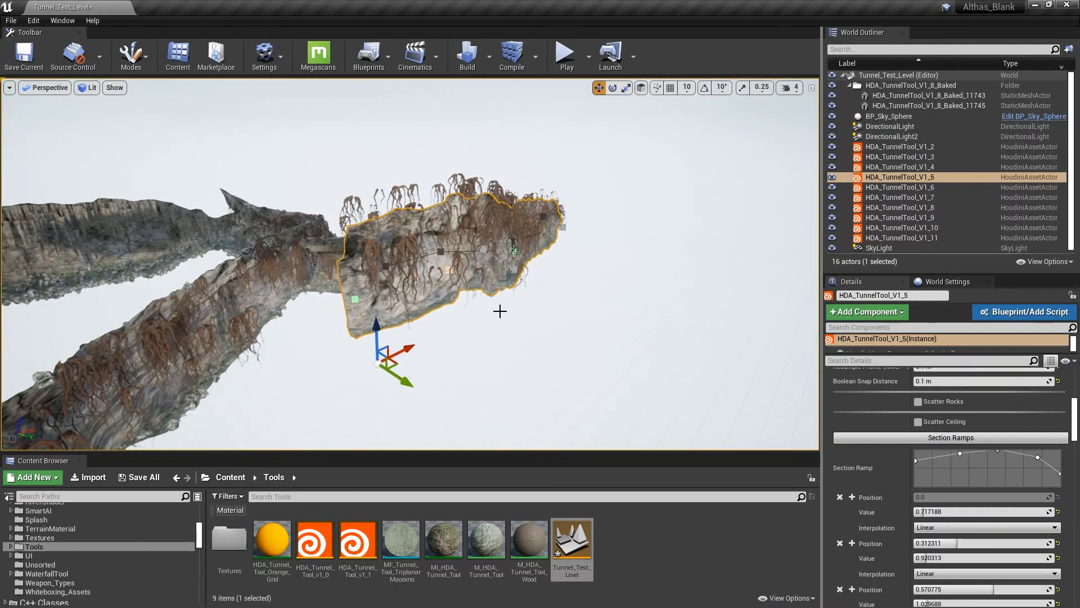
left_click_drag(407, 383, 692, 444)
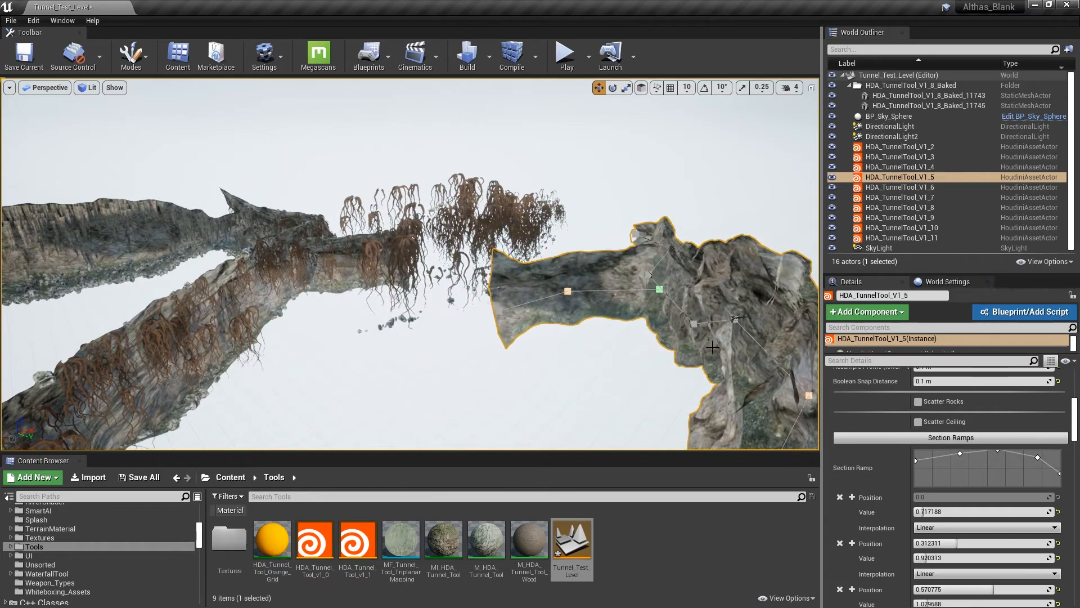
key("ctrl+z")
right_click_drag(568, 338, 528, 347)
left_click_drag(516, 337, 703, 378)
key("ctrl+z")
- Bake the HDA_TunnelTool_V1_5 tunnel meshes to actors
right_click_drag(735, 271, 735, 270)
left_click_drag(1073, 428, 1074, 487)
right_click_drag(730, 298, 810, 272)
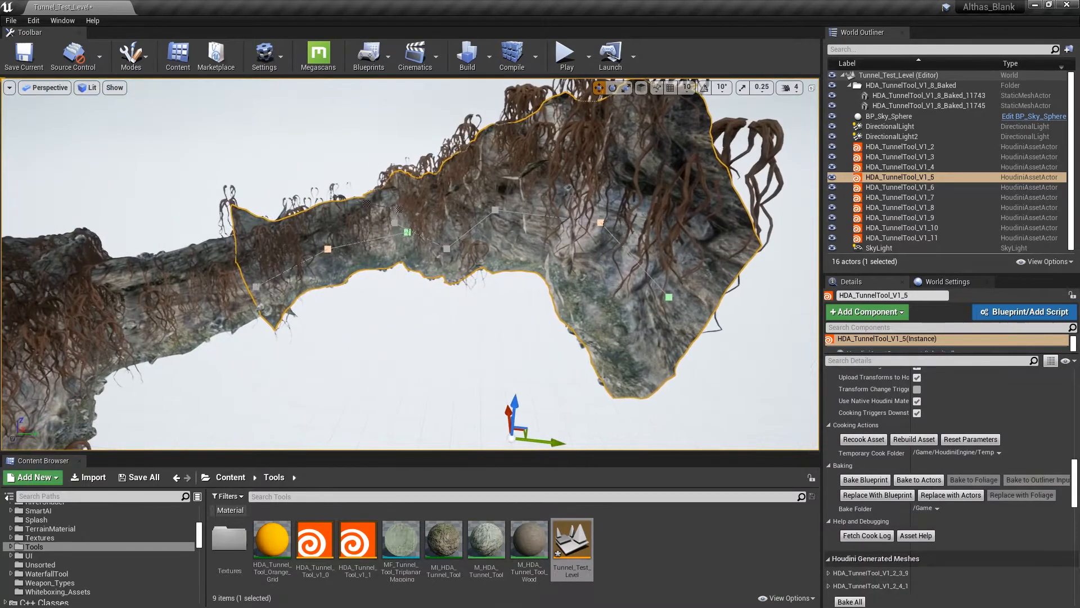
left_click(922, 481)
- Shift HDA_TunnelTool_V1_5 away along Y to check the baked static meshes behind it, and undo the move
mouse_move(595, 273)
right_mouse_down()
mouse_move(653, 282)
mouse_move(624, 290)
mouse_move(596, 273)
right_mouse_up()
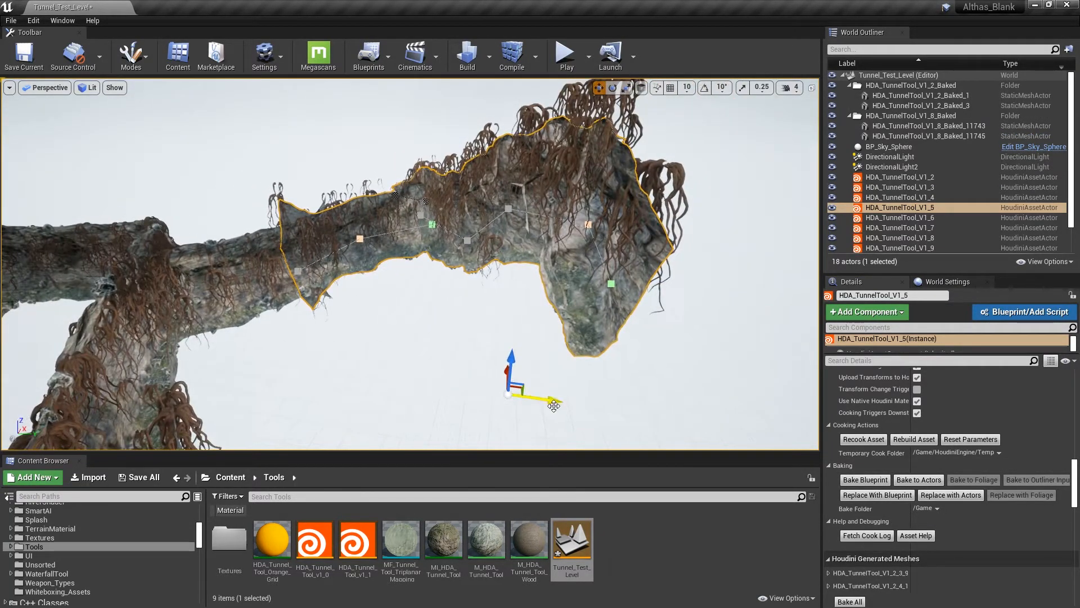
right_click_drag(554, 406, 591, 397)
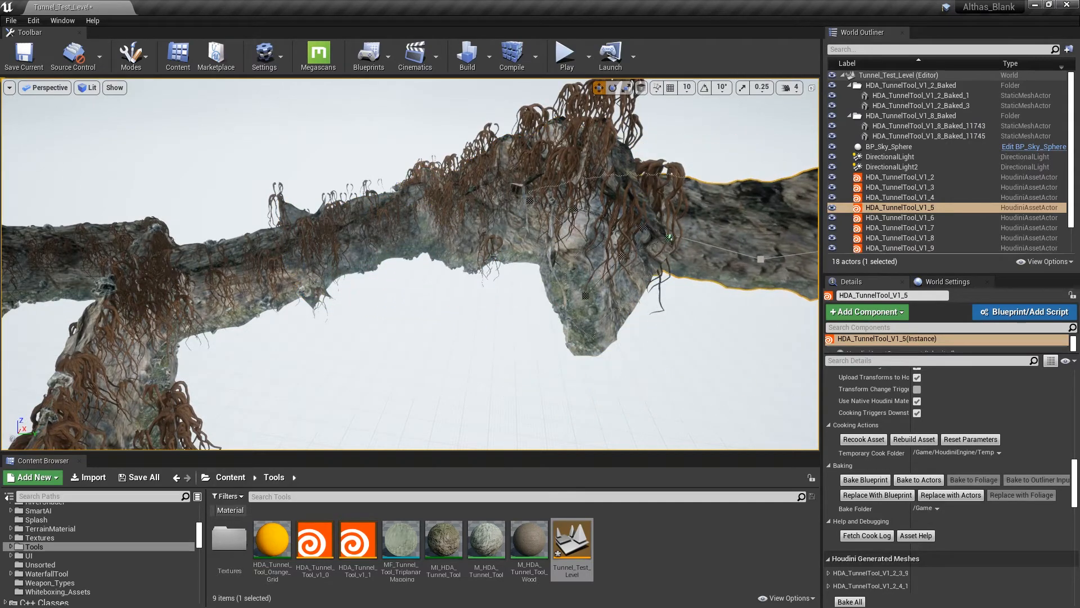
left_click_drag(810, 265, 574, 311)
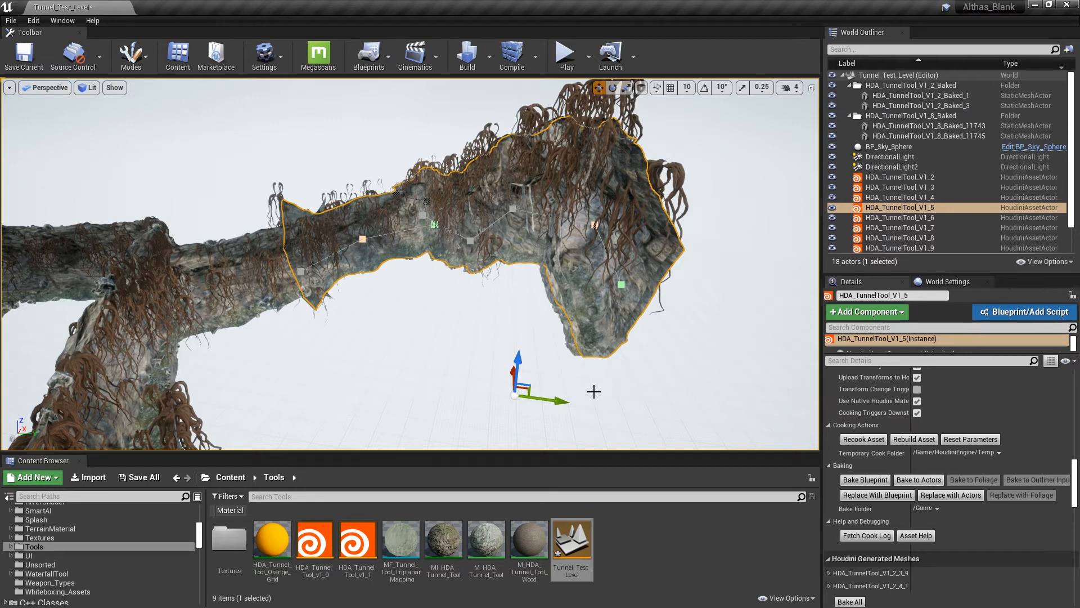
key("ctrl+z")
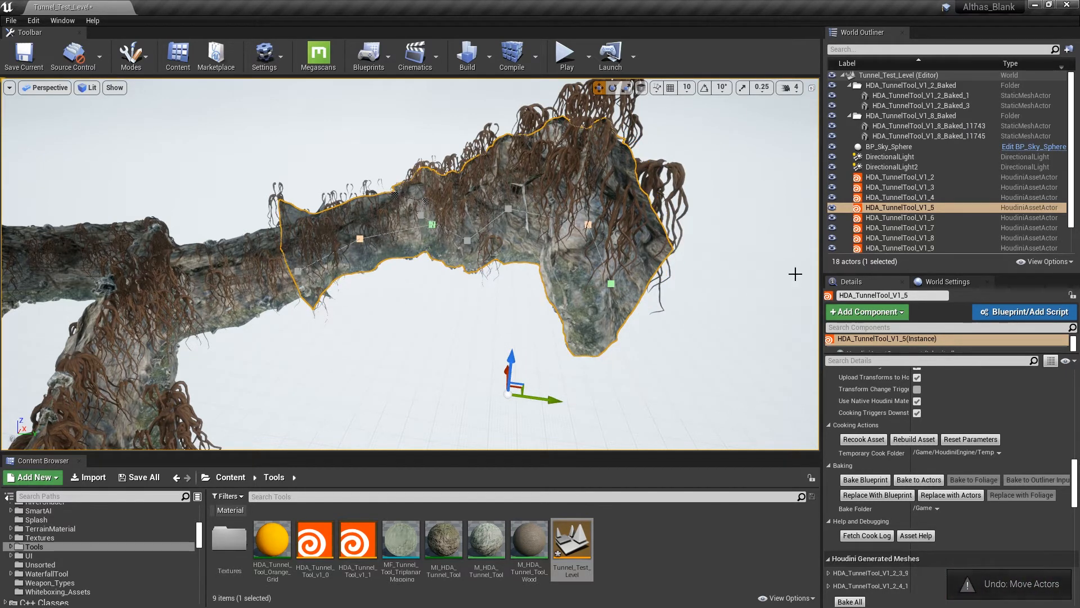
- Hide HDA_TunnelTool_V1_5 in the level, turn off its Visible rendering option and enable Actor Hidden In Game
left_click(831, 208)
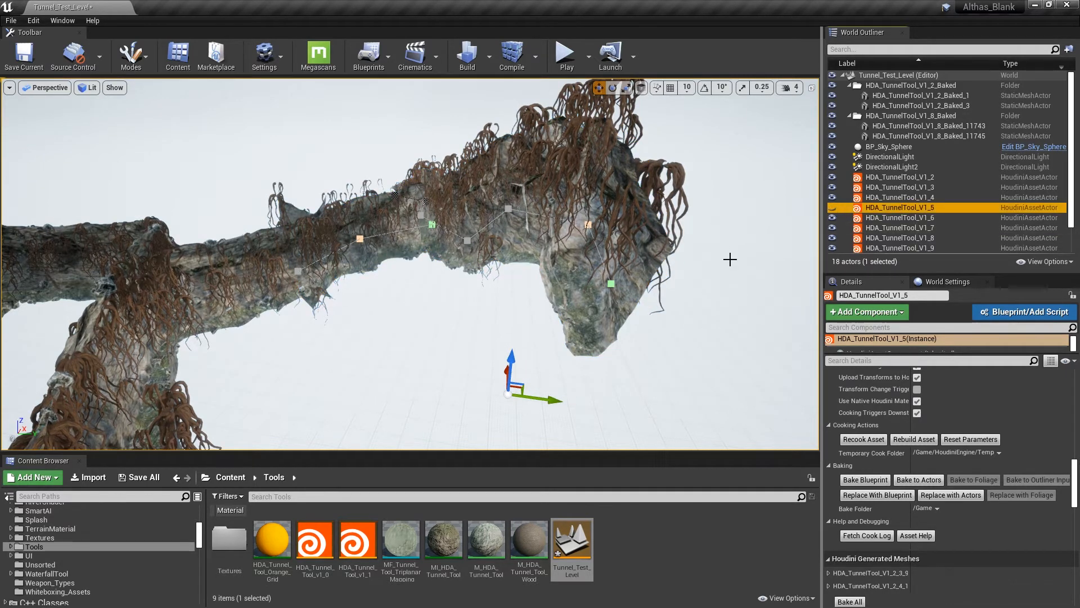
scroll(1031, 521, "down", 8)
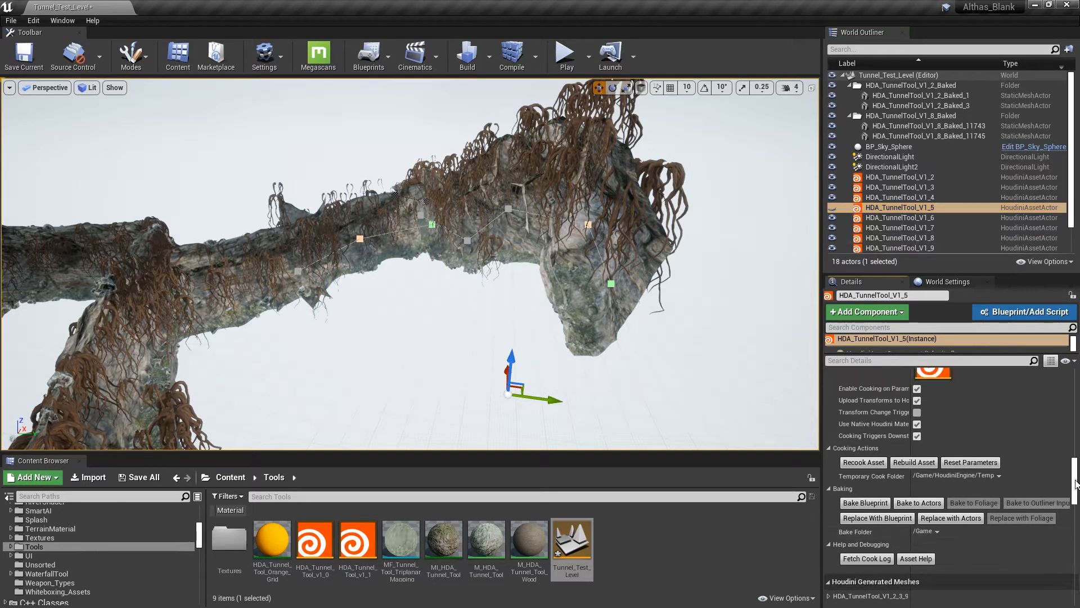
left_click_drag(1077, 516, 1076, 563)
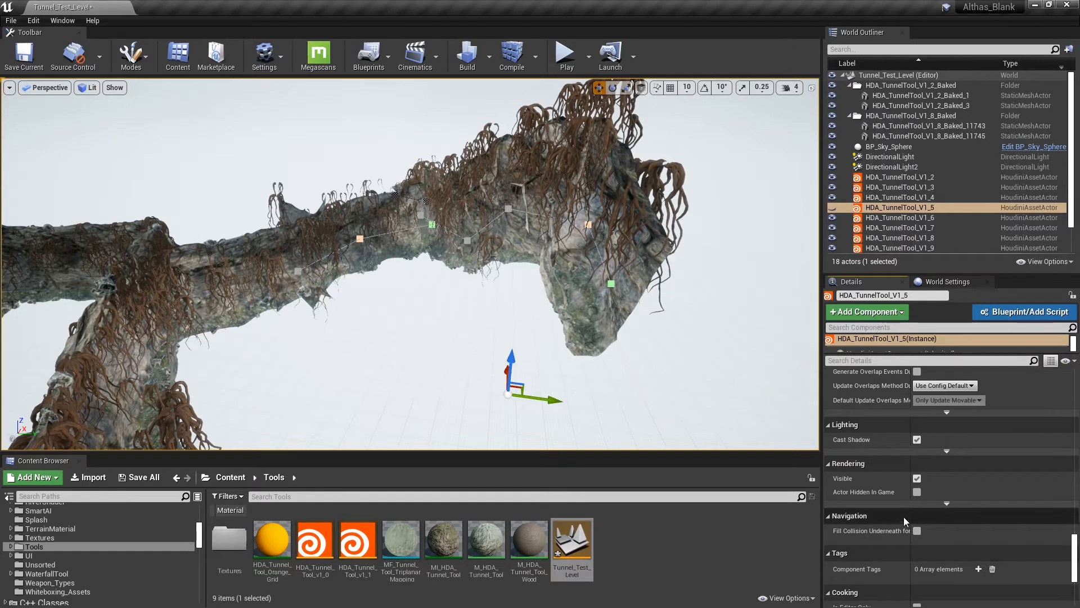
left_click(917, 478)
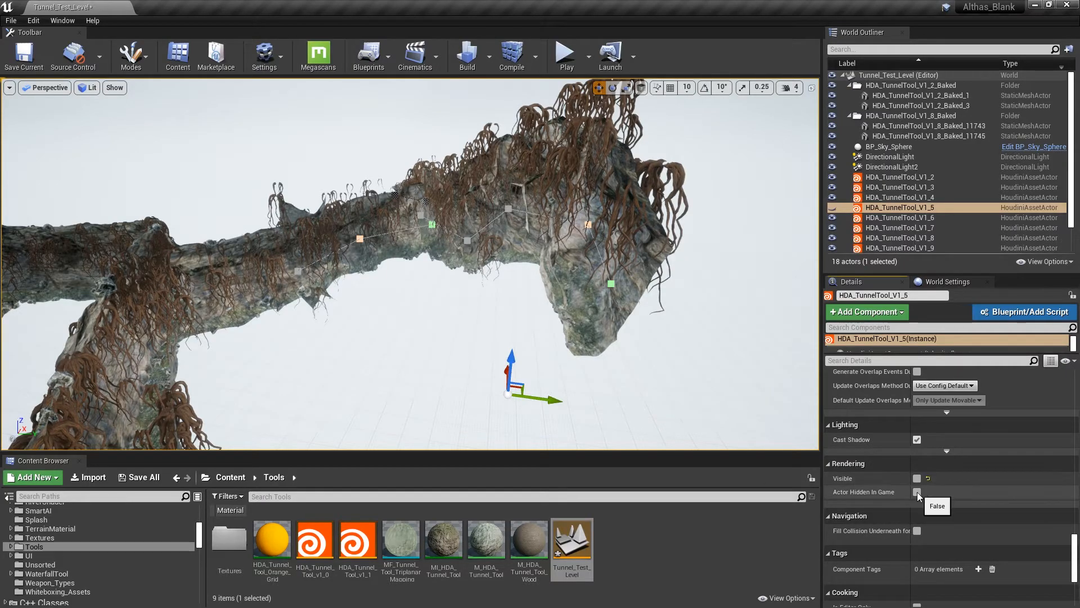
- Playtest the level from inside the baked tunnel, walk through the cave to check it, and stop the play session
right_click_drag(726, 385, 782, 394)
key("w")
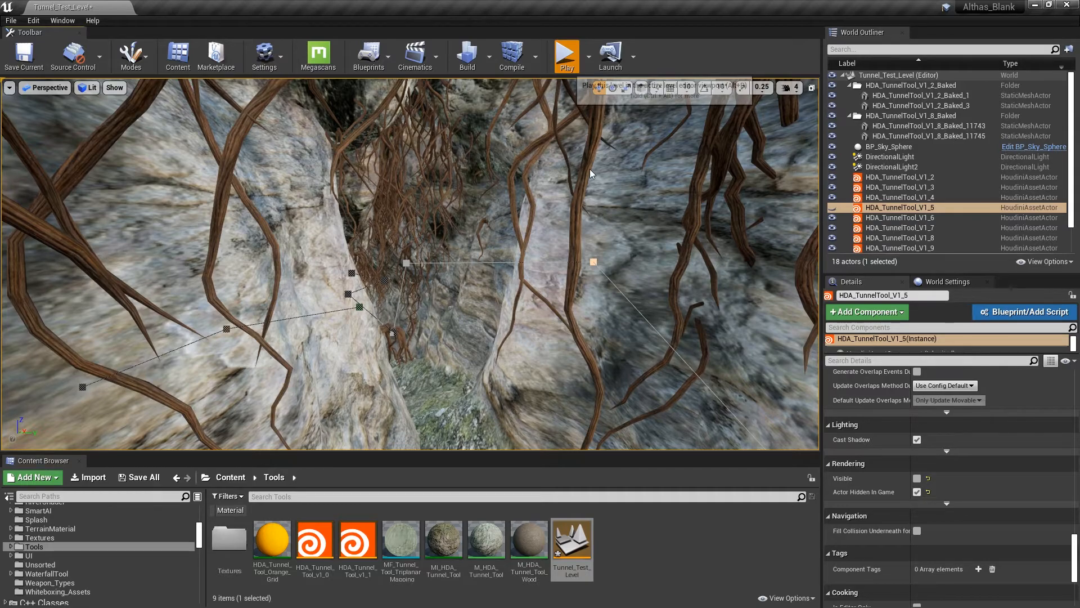
key("alt+p")
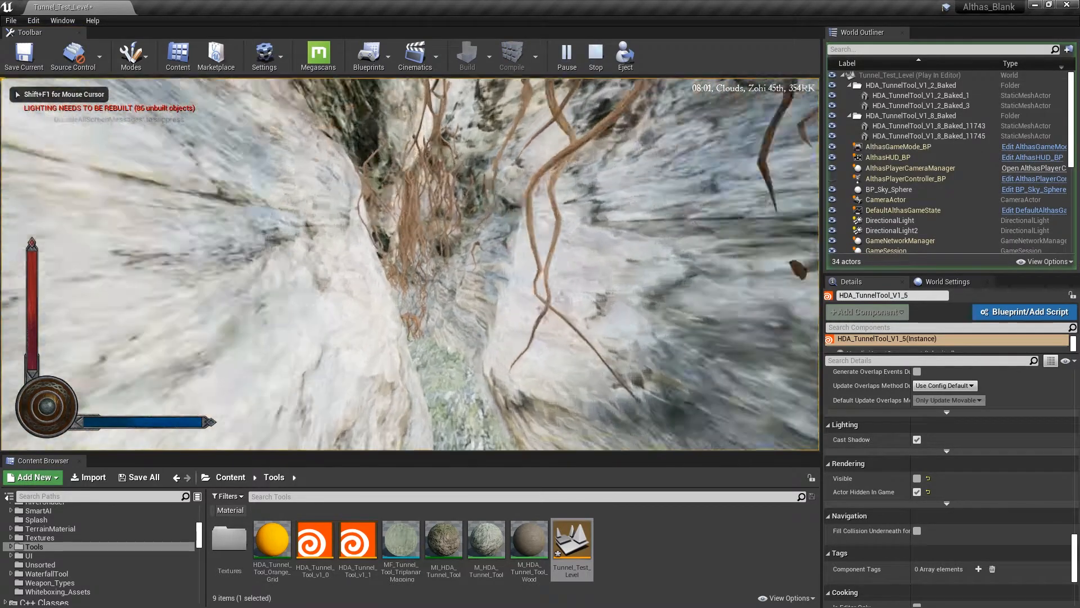
key("s")
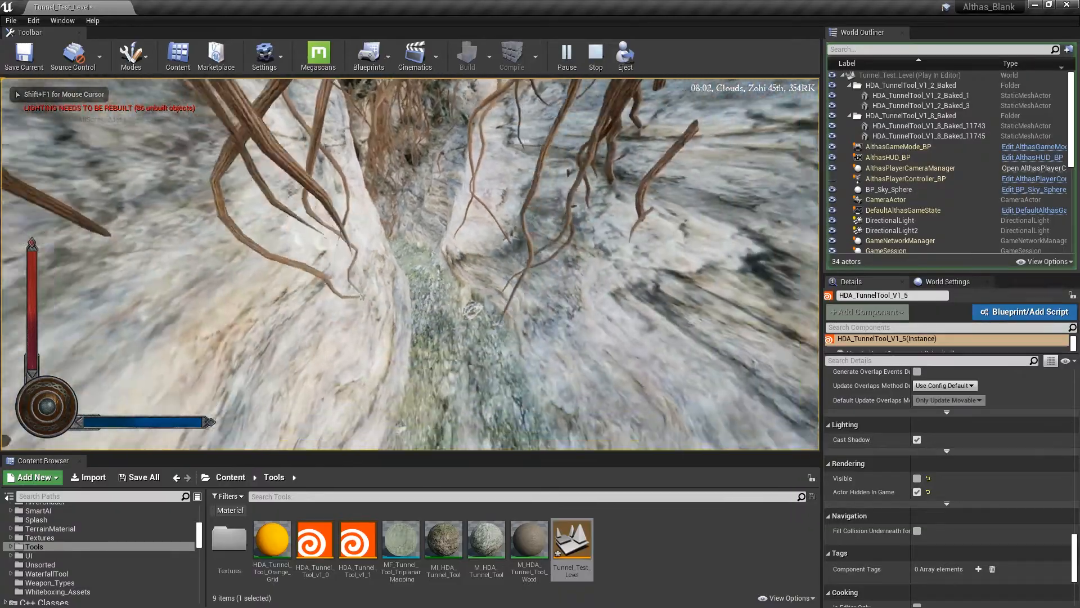
key("shift+w")
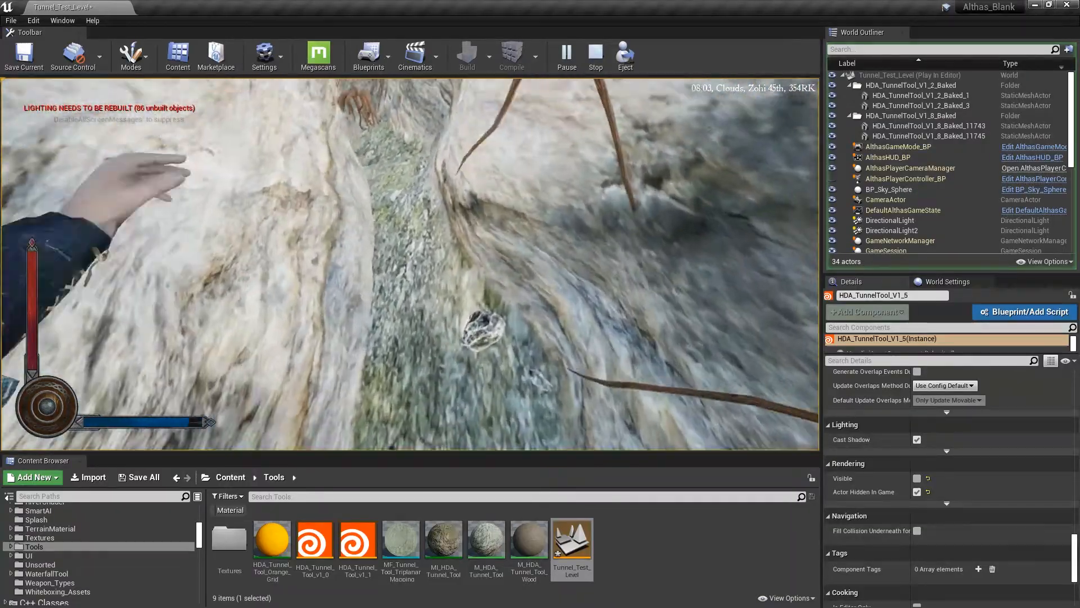
key("w")
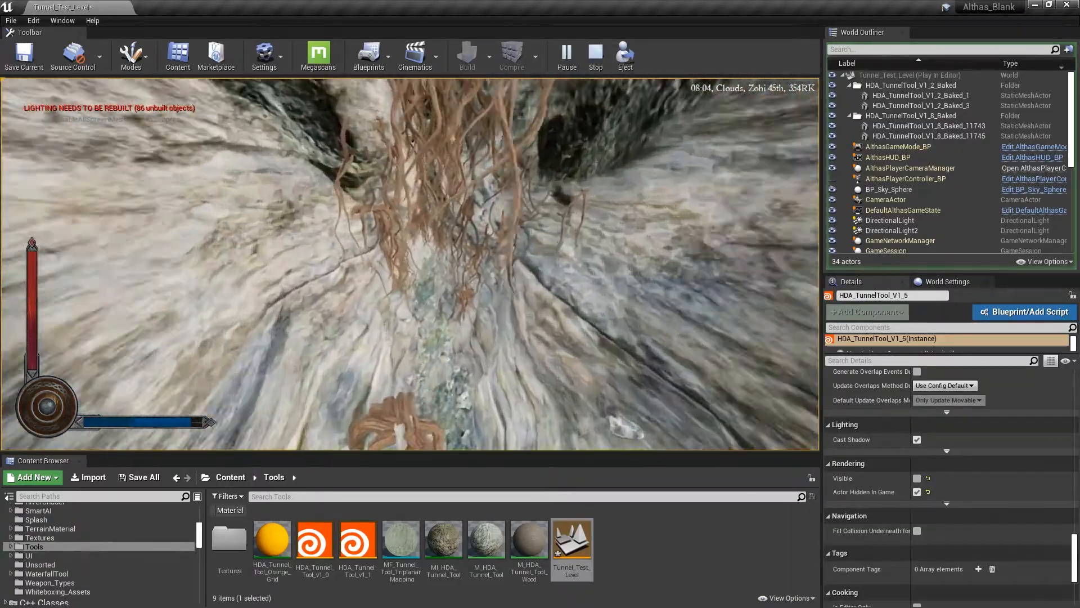
key("w")
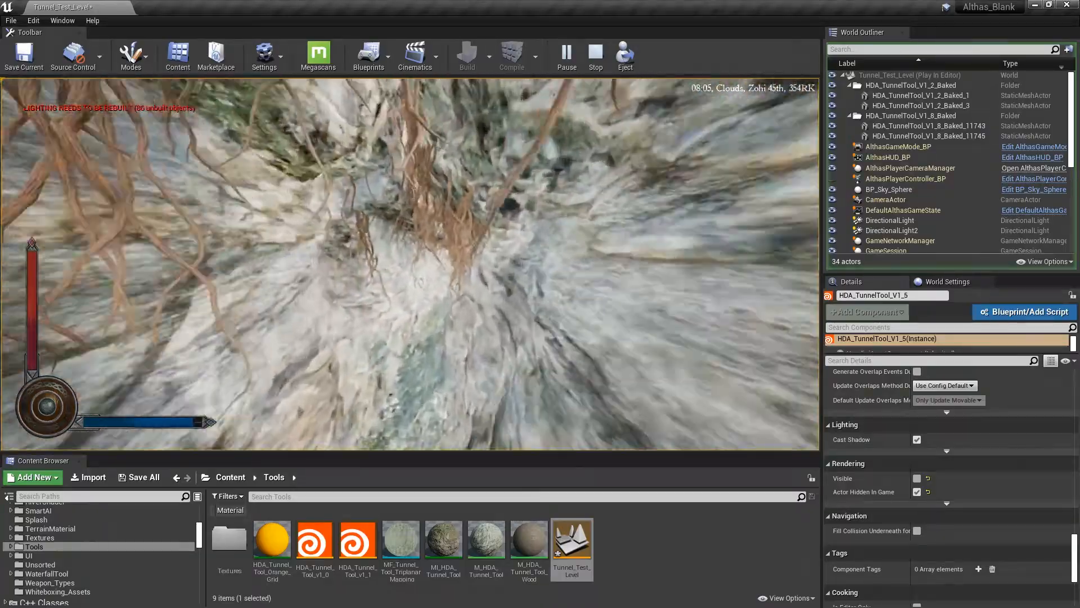
key("w")
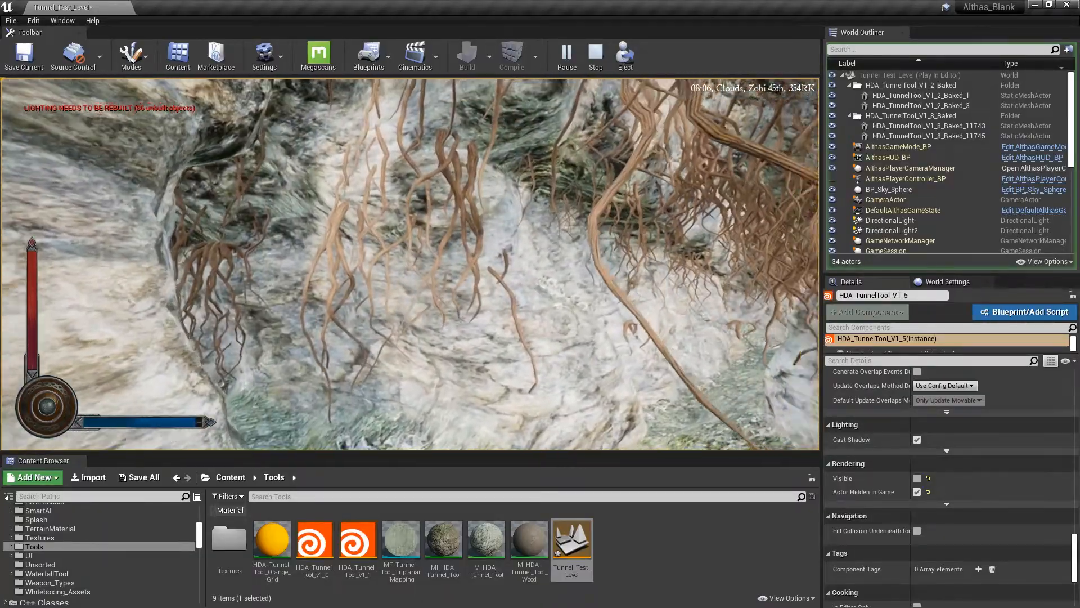
key("w")
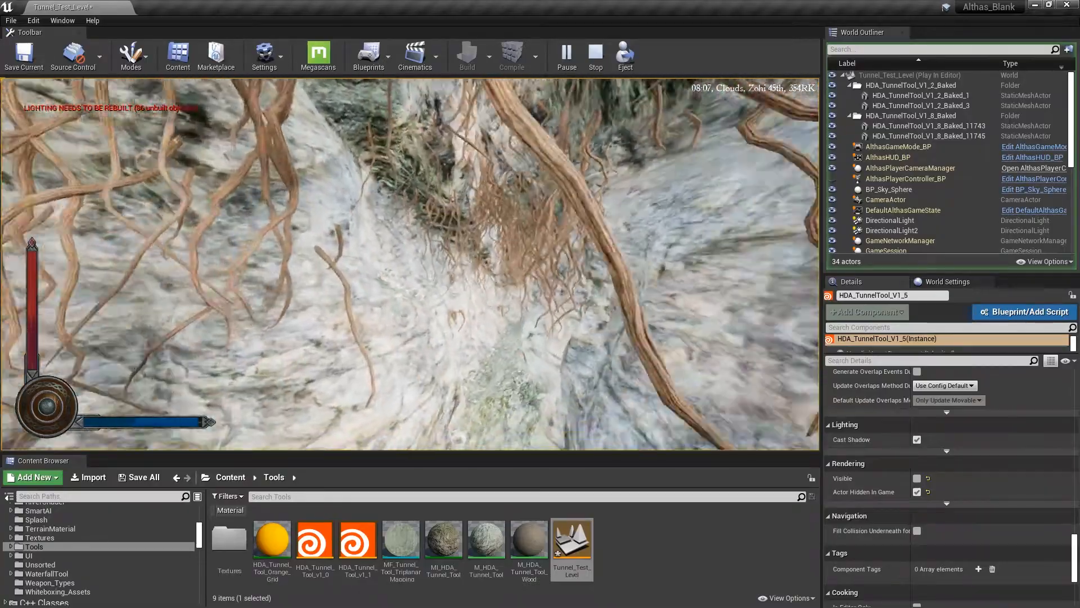
key("w")
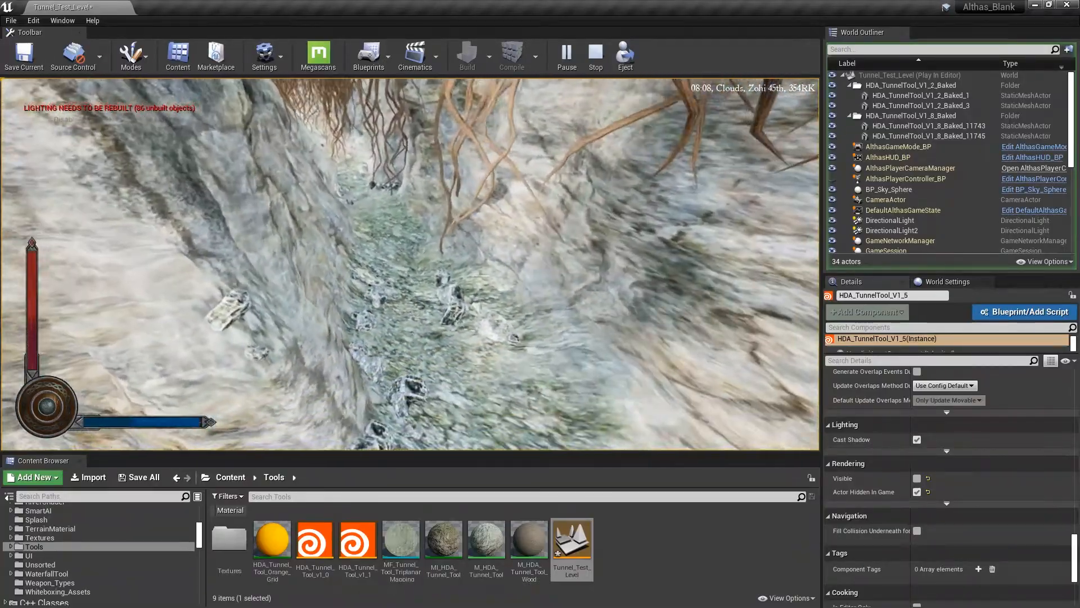
key("w")
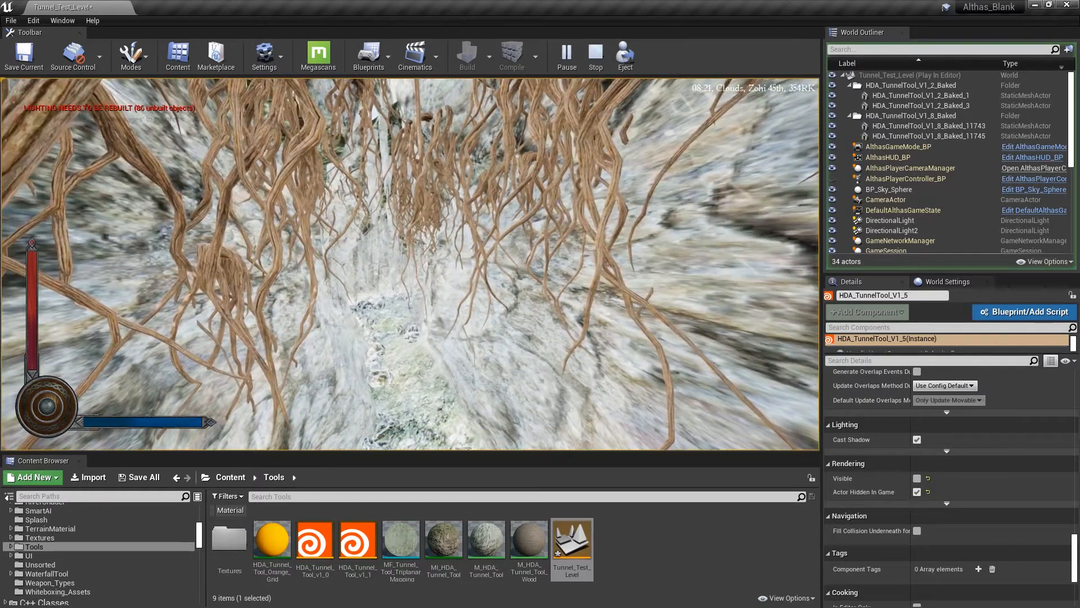
key("Escape")
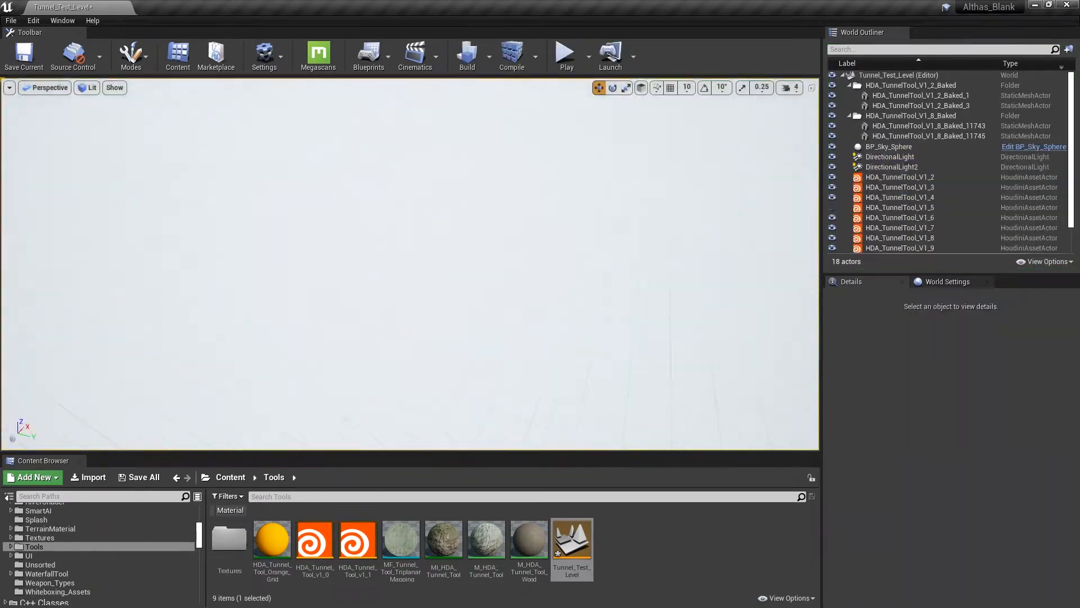
- Select the InstancedFoliageActor holding the baked tunnel foliage and switch to Foliage mode
right_click_drag(410, 264, 410, 265)
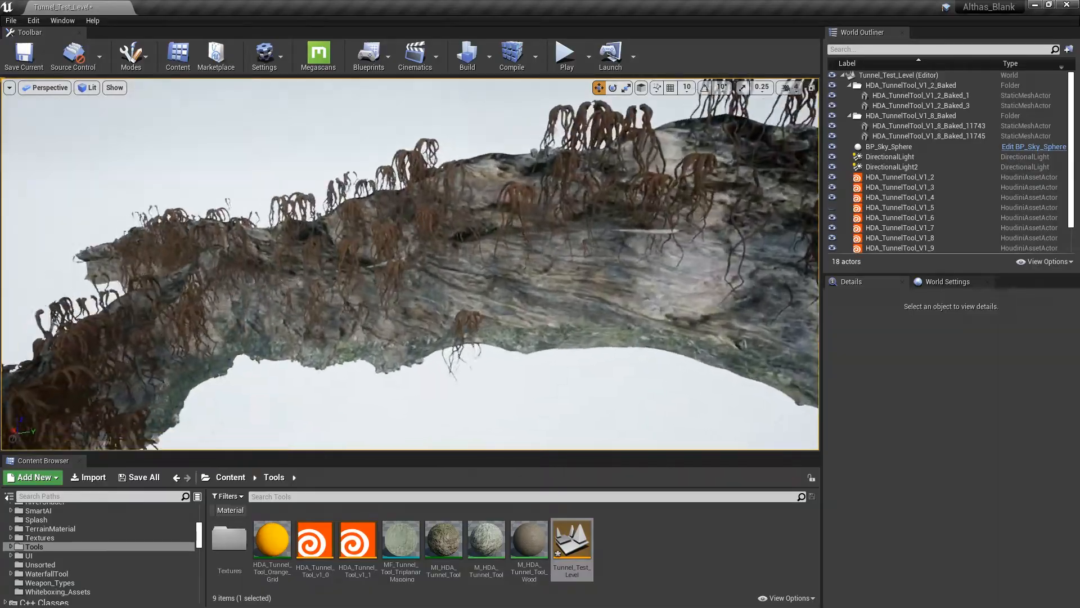
left_click(470, 235)
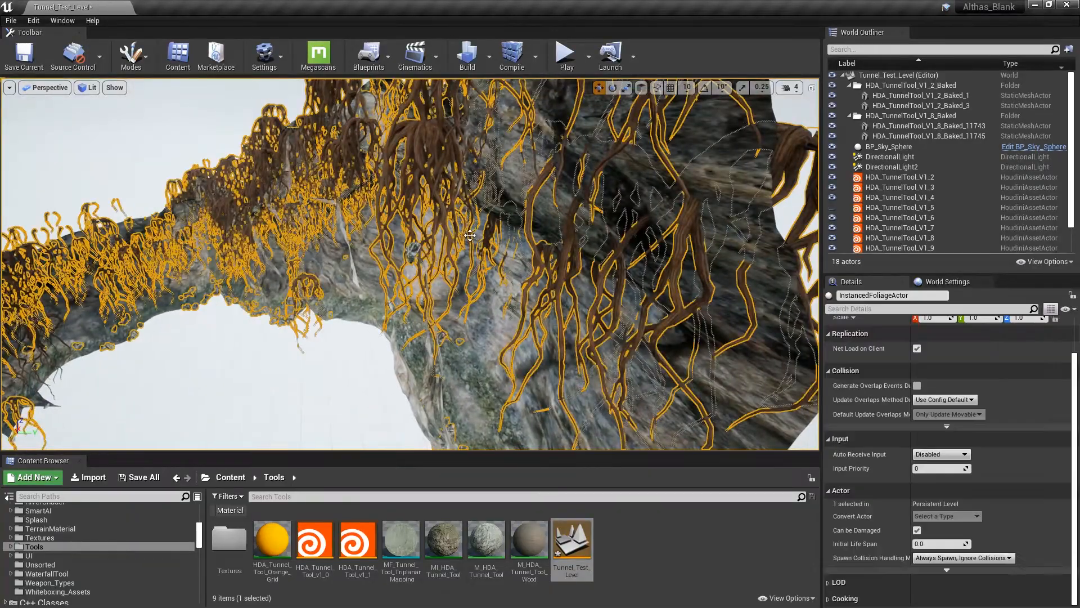
right_click_drag(436, 222, 437, 222)
left_click(147, 51)
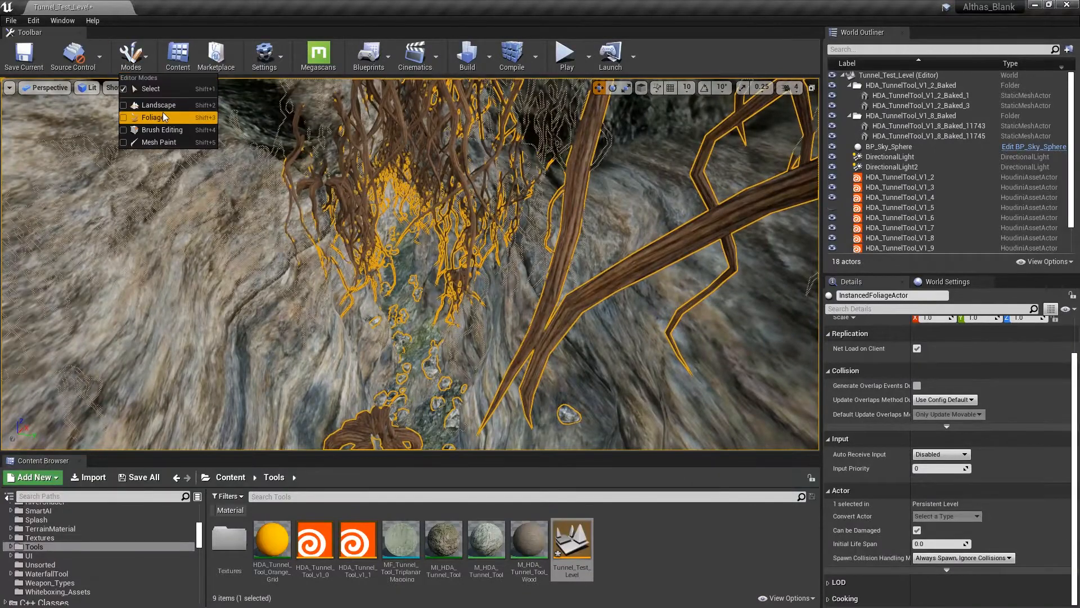
left_click(156, 118)
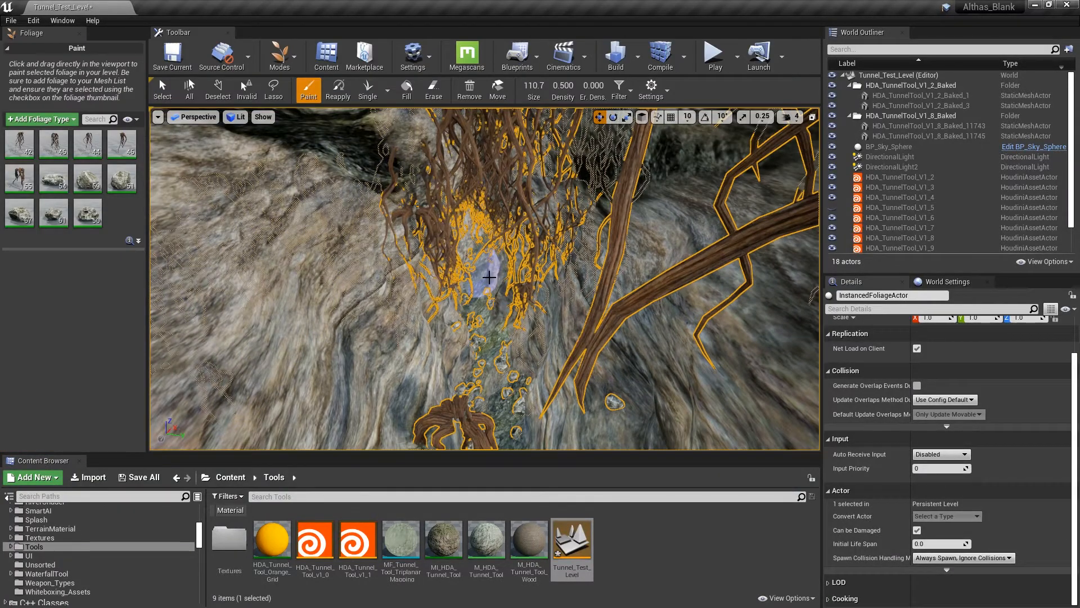
- Erase some of the baked roots and rocks inside the tunnel with the foliage Erase brush
left_click(433, 90)
left_click_drag(426, 347, 466, 311)
mouse_move(466, 311)
right_mouse_down()
mouse_move(468, 287)
mouse_move(514, 320)
mouse_move(473, 270)
right_mouse_up()
mouse_move(455, 246)
right_mouse_down()
mouse_move(433, 253)
mouse_move(455, 268)
mouse_move(495, 267)
mouse_move(478, 293)
mouse_move(478, 281)
mouse_move(495, 281)
mouse_move(450, 270)
mouse_move(501, 281)
mouse_move(478, 290)
mouse_move(495, 298)
mouse_move(394, 265)
right_mouse_up()
left_click(454, 267)
left_click(479, 293)
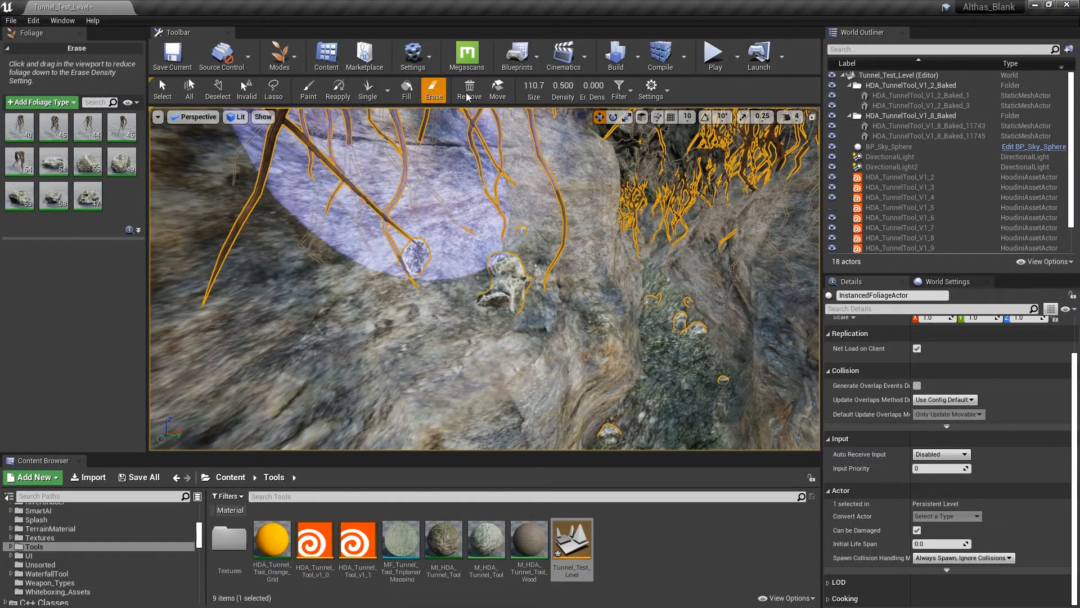
- Reduce the foliage brush size to 54.98, set the camera speed to 2, and erase a hanging root clump on the tunnel wall
left_click_drag(534, 88, 506, 89)
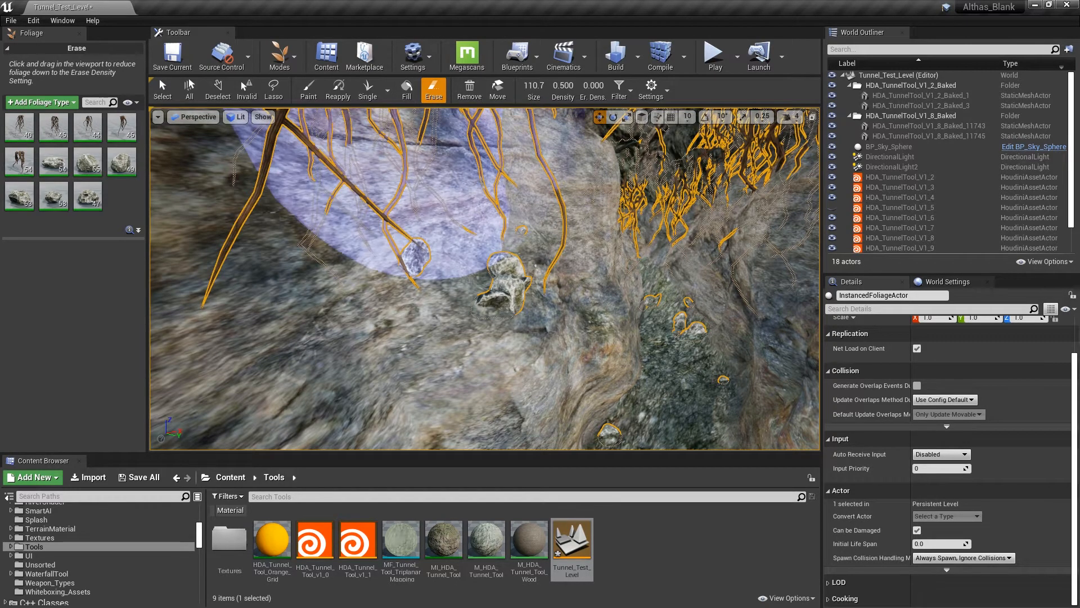
left_click(405, 262)
mouse_move(410, 267)
right_mouse_down()
mouse_move(264, 264)
mouse_move(270, 247)
mouse_move(287, 256)
right_mouse_up()
key("w")
left_click(786, 117)
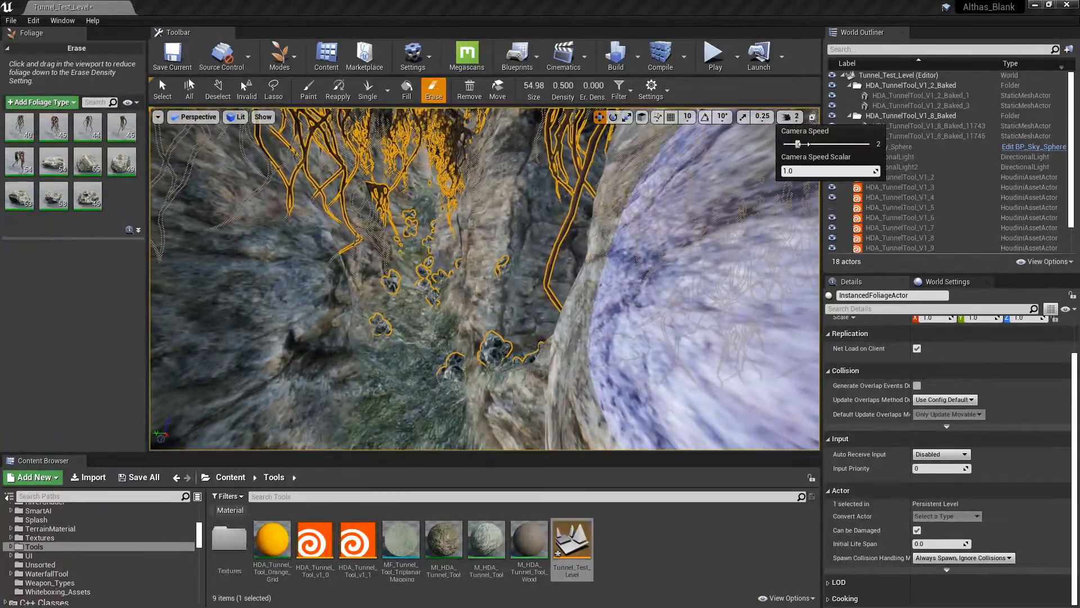
key("w")
mouse_move(476, 239)
right_mouse_down()
mouse_move(540, 248)
mouse_move(444, 248)
mouse_move(492, 221)
right_mouse_up()
key("w")
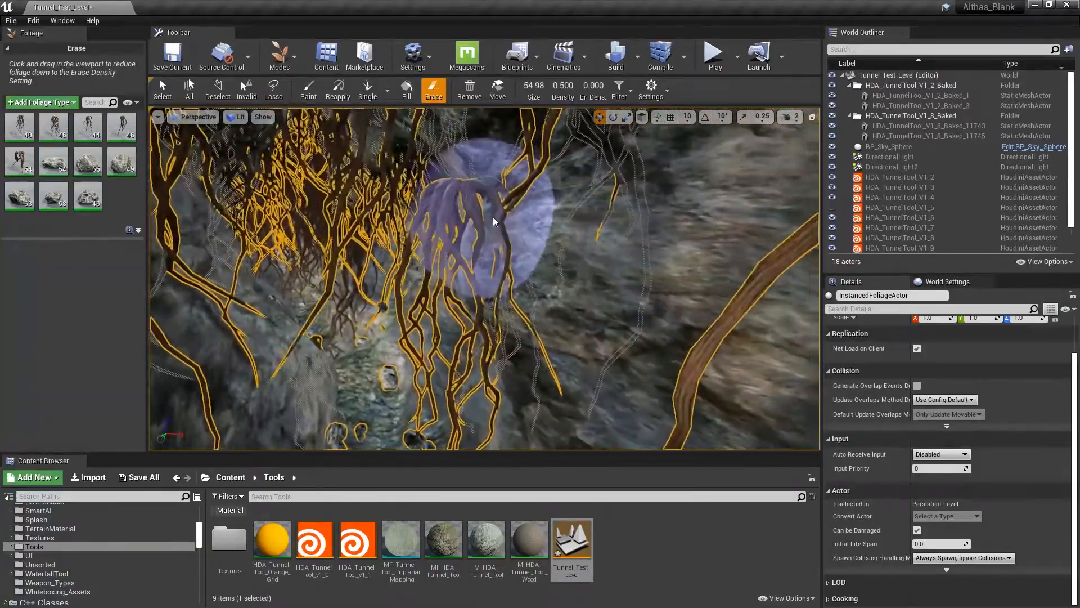
left_click_drag(494, 222, 490, 222)
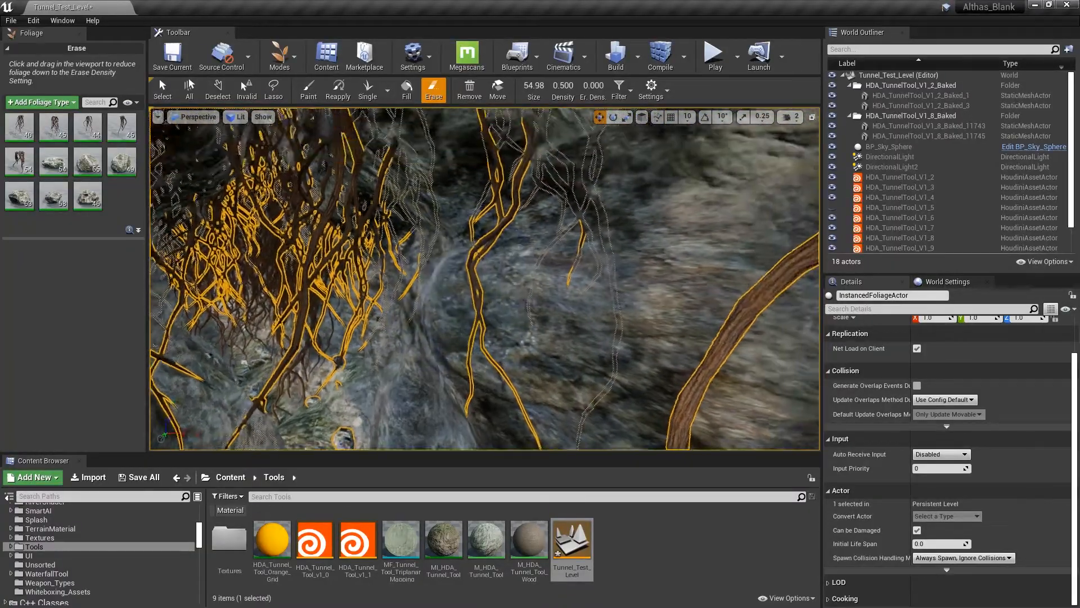
- Examine the remaining foliage inside the tunnel and over its outer surface with the foliage Select tool active
mouse_move(490, 222)
right_mouse_down()
mouse_move(670, 225)
mouse_move(664, 253)
mouse_move(700, 315)
mouse_move(709, 360)
mouse_move(701, 270)
mouse_move(714, 253)
mouse_move(681, 192)
mouse_move(540, 197)
mouse_move(474, 256)
right_mouse_up()
key("w")
key("w")
key("w")
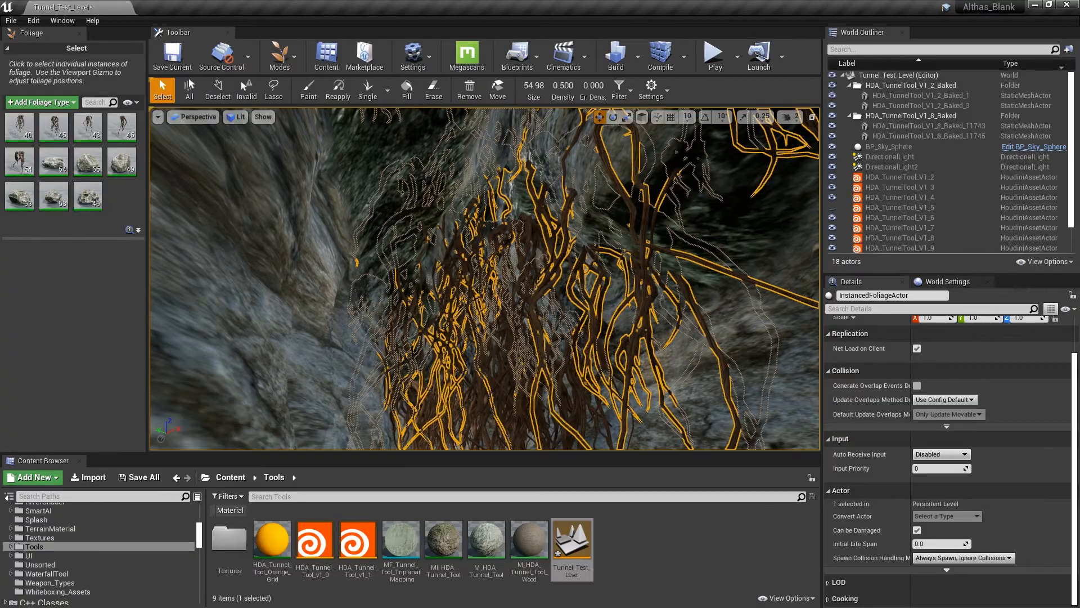
key("s")
right_click_drag(474, 256, 572, 432)
key("s")
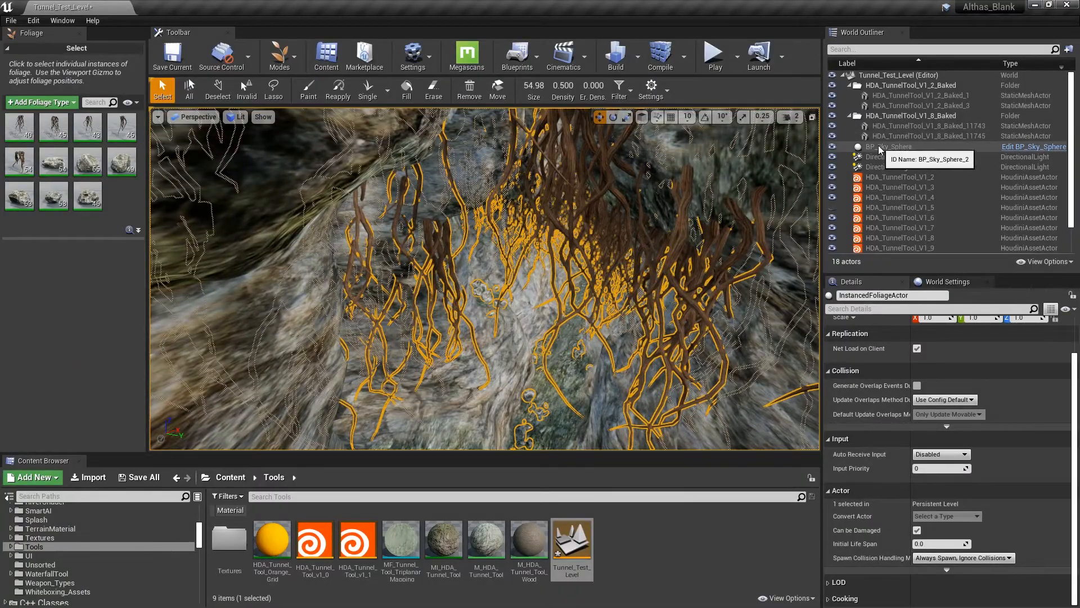
key("s")
right_click_drag(551, 195, 511, 180)
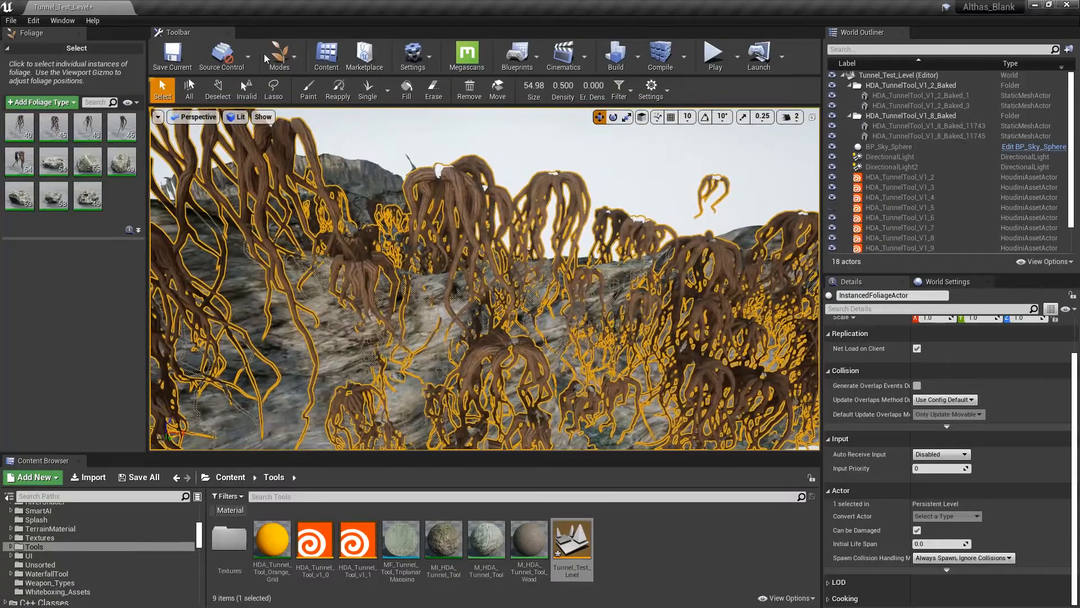
- Leave and re-enter Foliage mode, and erase root clumps on the tunnel's outer surface
left_click(298, 88)
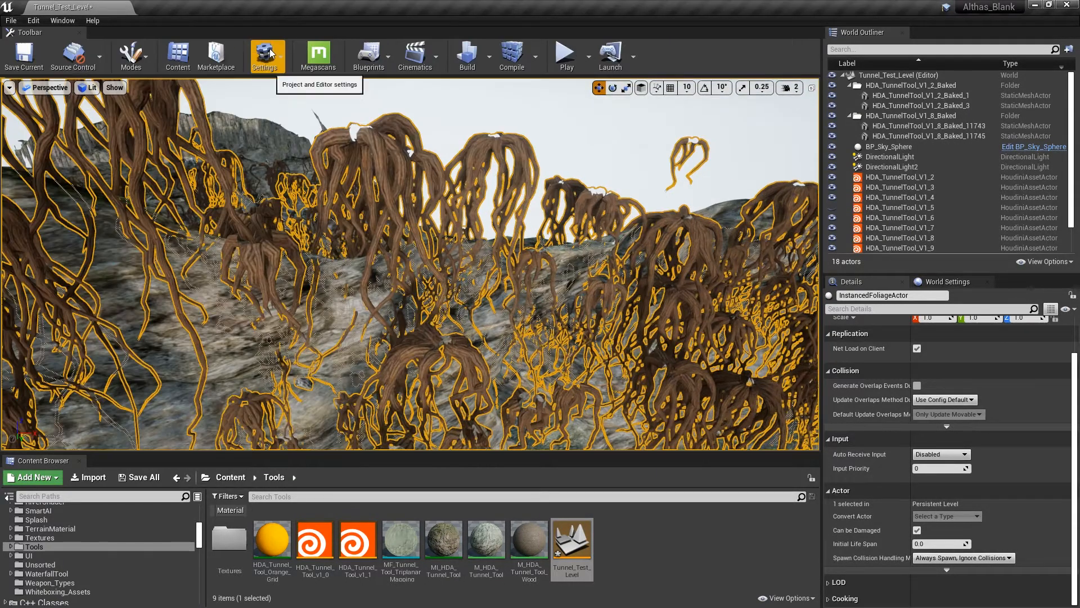
left_click(268, 48)
left_click(269, 50)
left_click(143, 49)
left_click(197, 114)
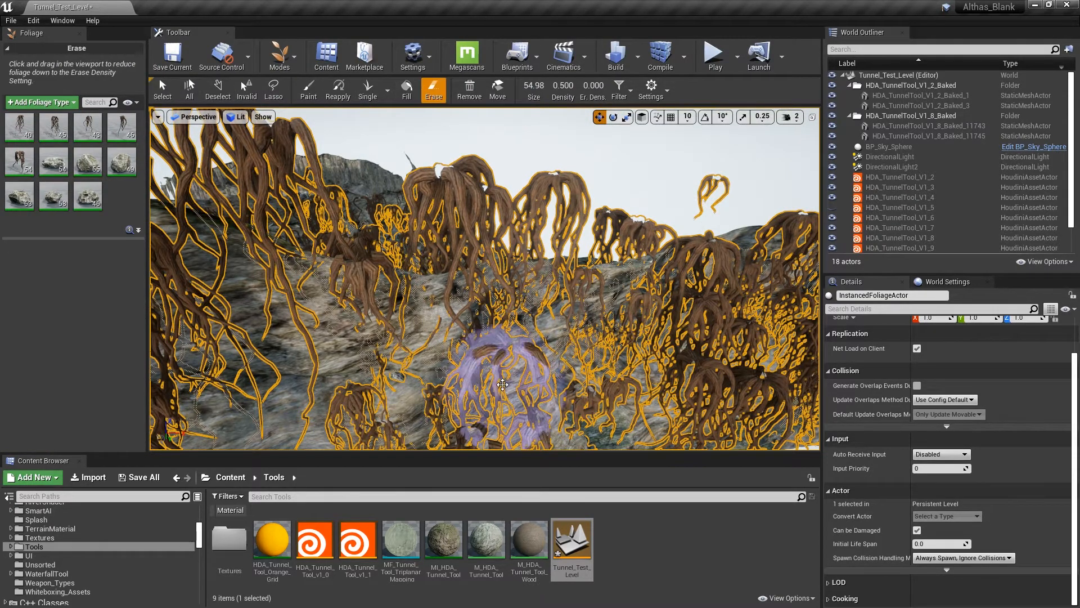
left_click_drag(507, 360, 553, 303)
- Pick individual hanging root instances inside the tunnel with the foliage Select tool
mouse_move(554, 191)
right_mouse_down()
mouse_move(568, 315)
mouse_move(546, 293)
mouse_move(484, 279)
mouse_move(465, 213)
right_mouse_up()
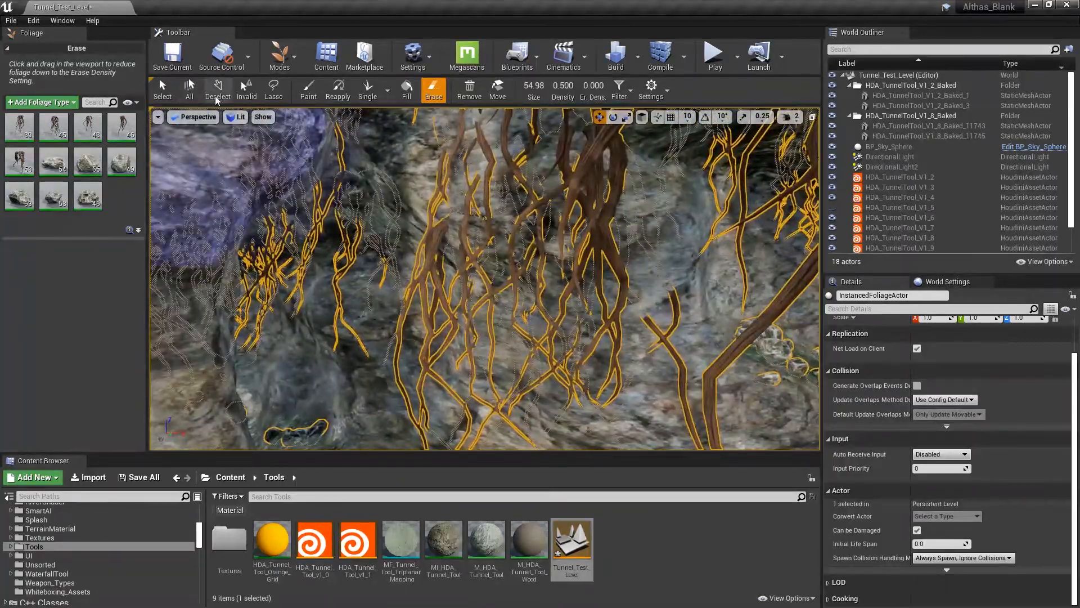
left_click(162, 90)
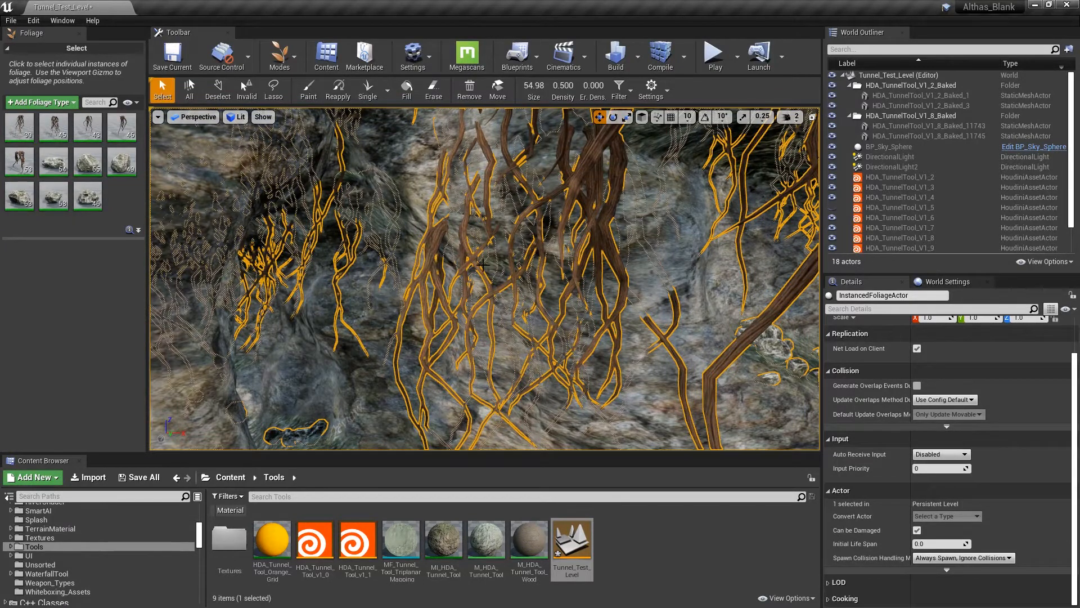
left_click(461, 233)
left_click(348, 248)
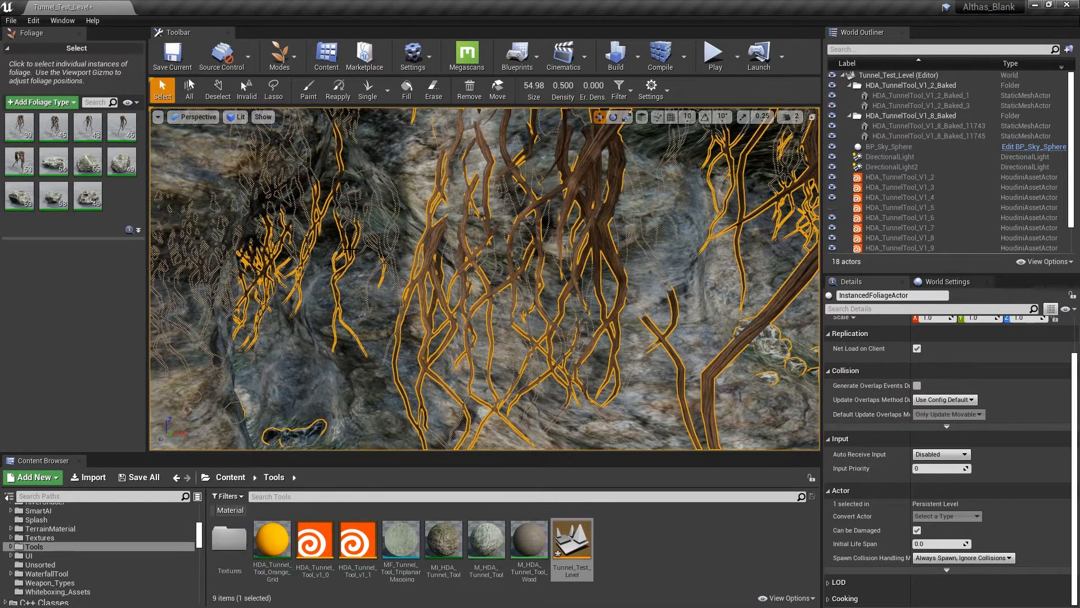
left_click(354, 246)
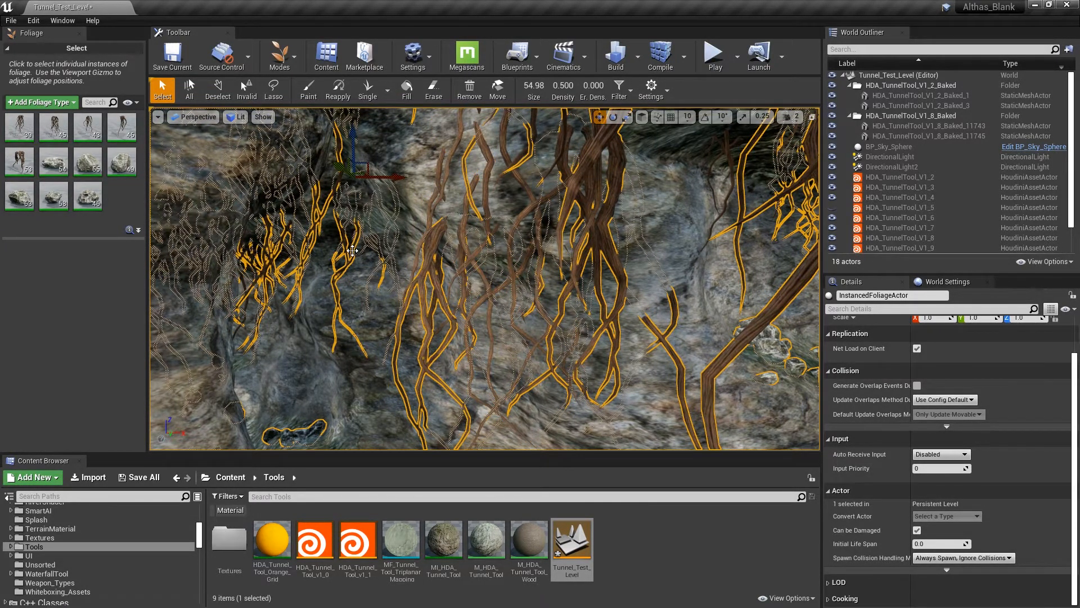
mouse_move(352, 251)
right_mouse_down()
mouse_move(293, 248)
mouse_move(416, 247)
mouse_move(371, 230)
mouse_move(434, 251)
mouse_move(366, 236)
right_mouse_up()
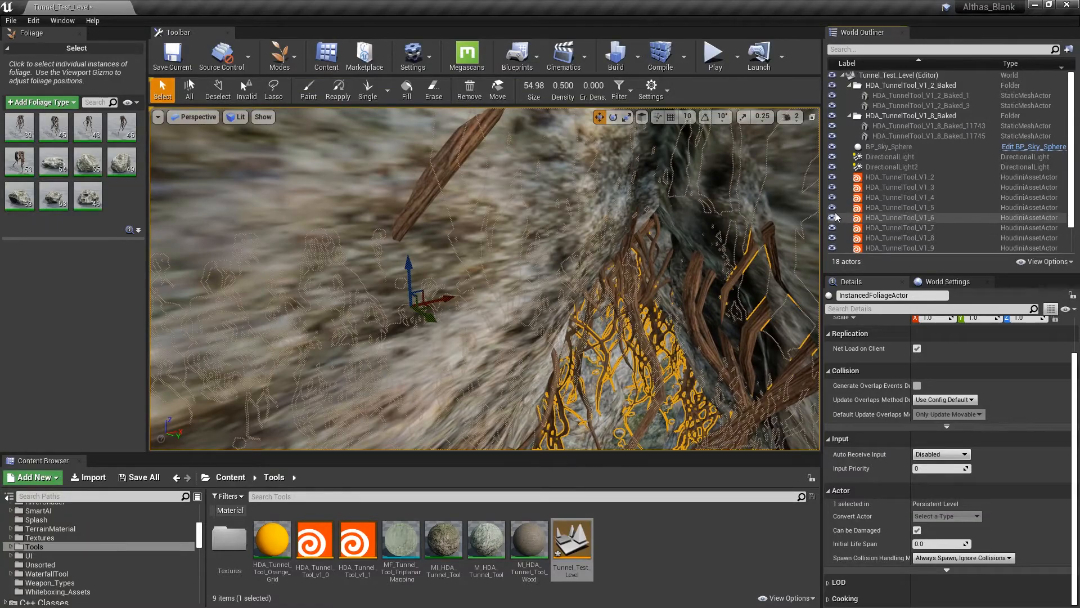
right_click_drag(703, 242, 726, 230)
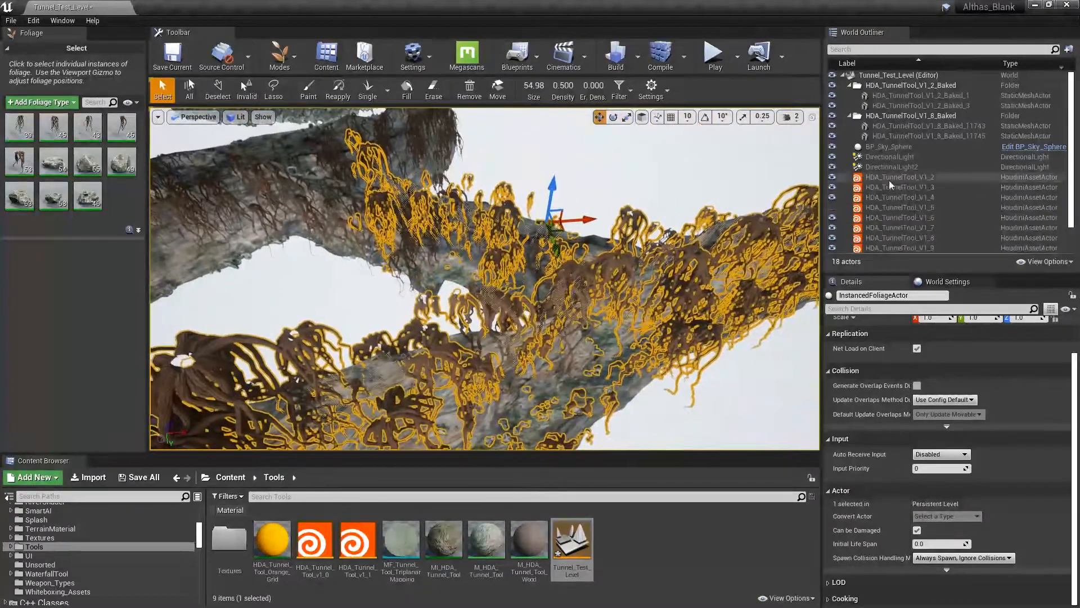
- Return to the standard Select mode and select HDA_TunnelTool_V1_5
left_click(282, 63)
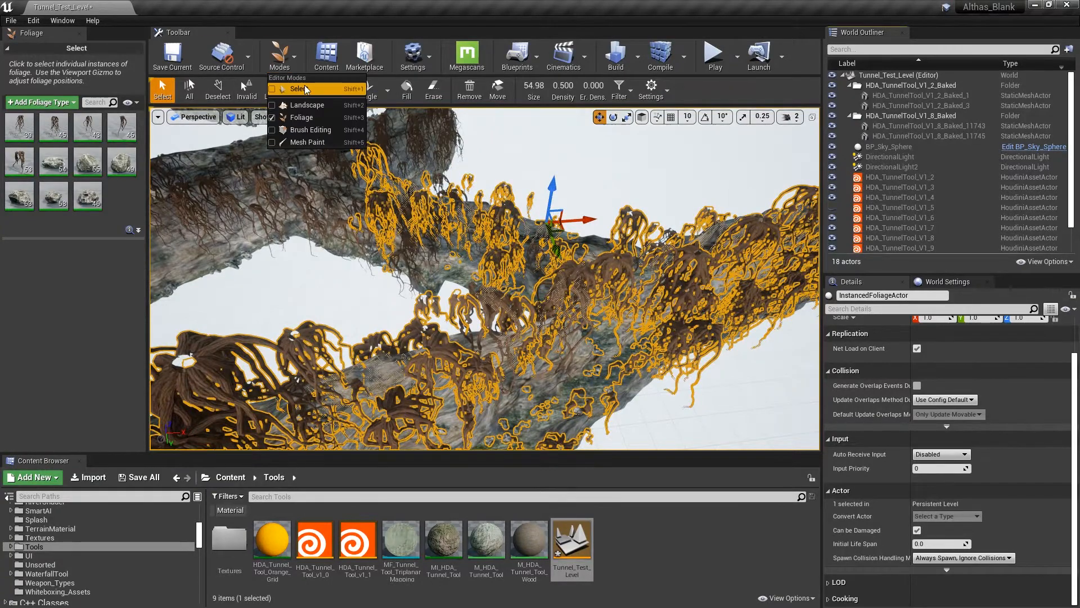
left_click(305, 86)
left_click(903, 209)
- Go back to Foliage mode and erase foliage around the isolated root clump beside the tunnel floor path
right_click_drag(563, 236, 422, 164)
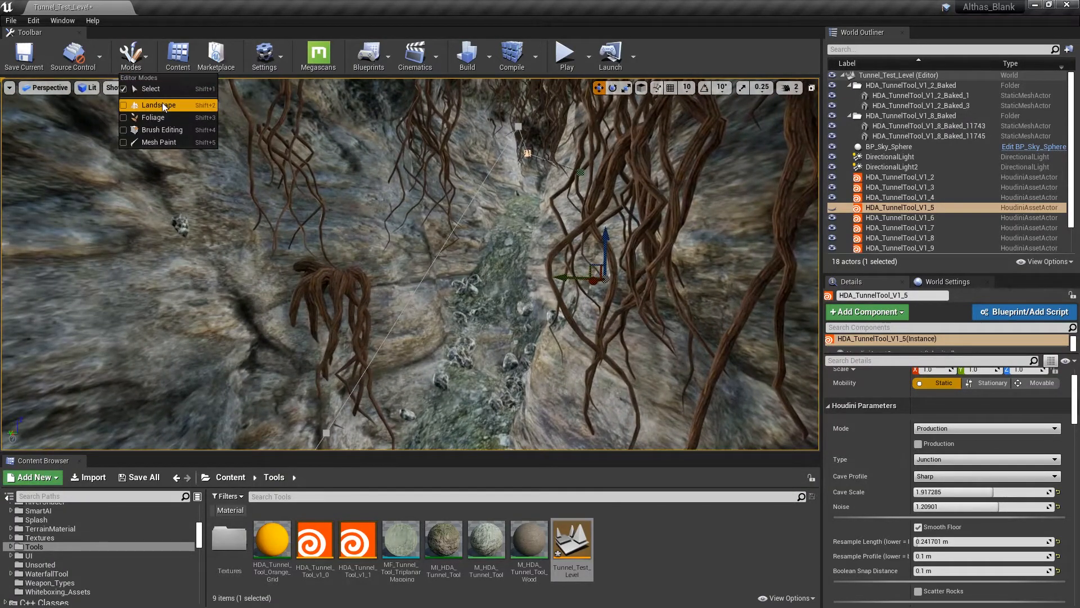
left_click(155, 117)
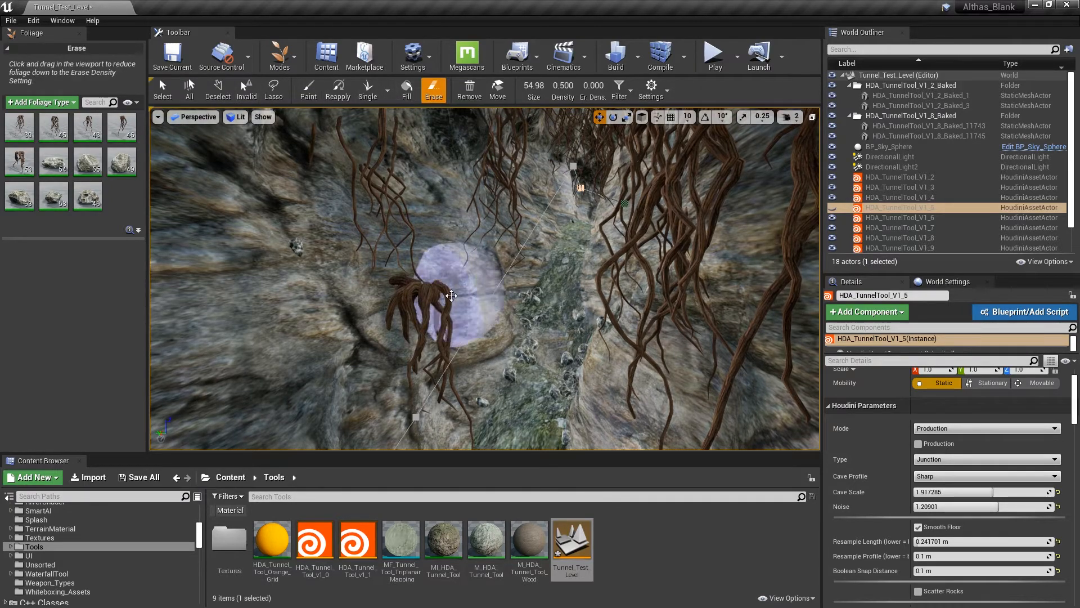
left_click(451, 295)
mouse_move(418, 315)
right_mouse_down()
mouse_move(529, 264)
mouse_move(489, 284)
mouse_move(479, 304)
mouse_move(585, 281)
mouse_move(562, 332)
mouse_move(585, 289)
right_mouse_up()
left_click(479, 304)
- Select the six small rock foliage types and set the Paint tool's brush size to about 27.40
left_click(54, 162)
left_click(87, 195, "shift")
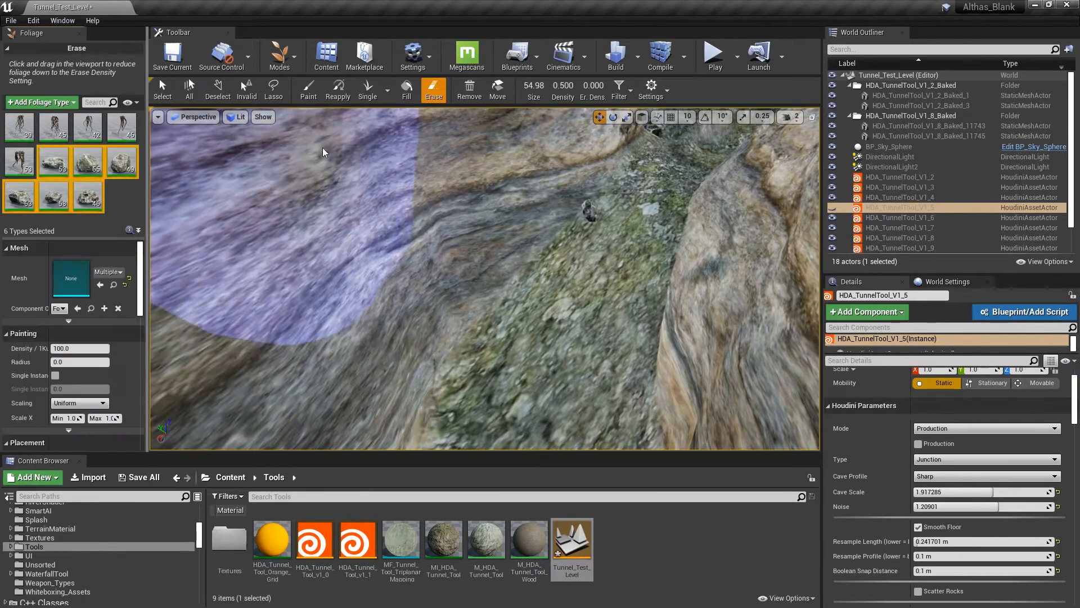
left_click(309, 90)
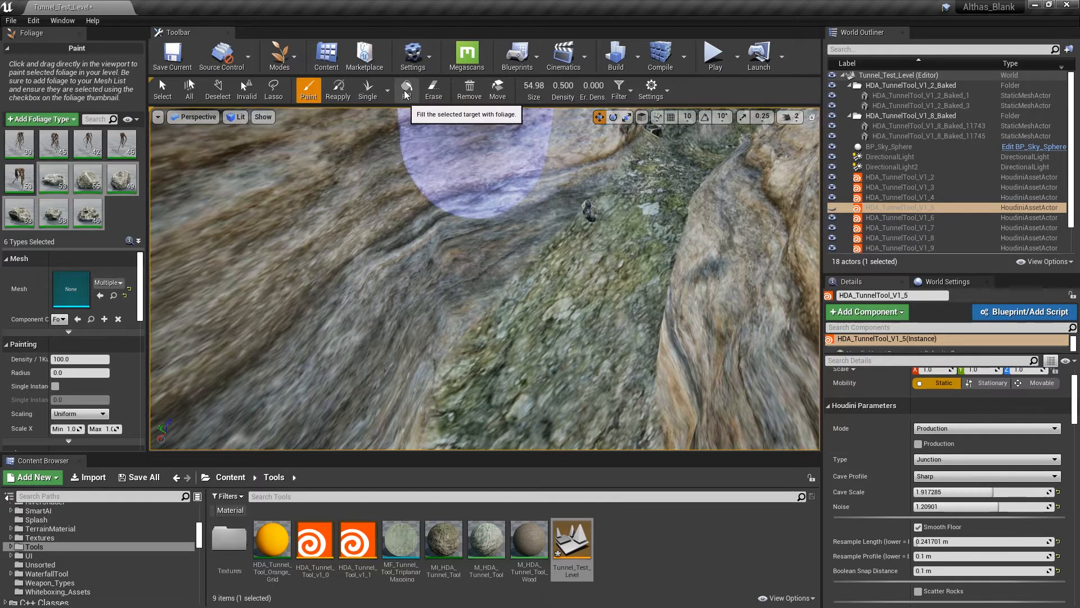
left_click_drag(528, 85, 506, 85)
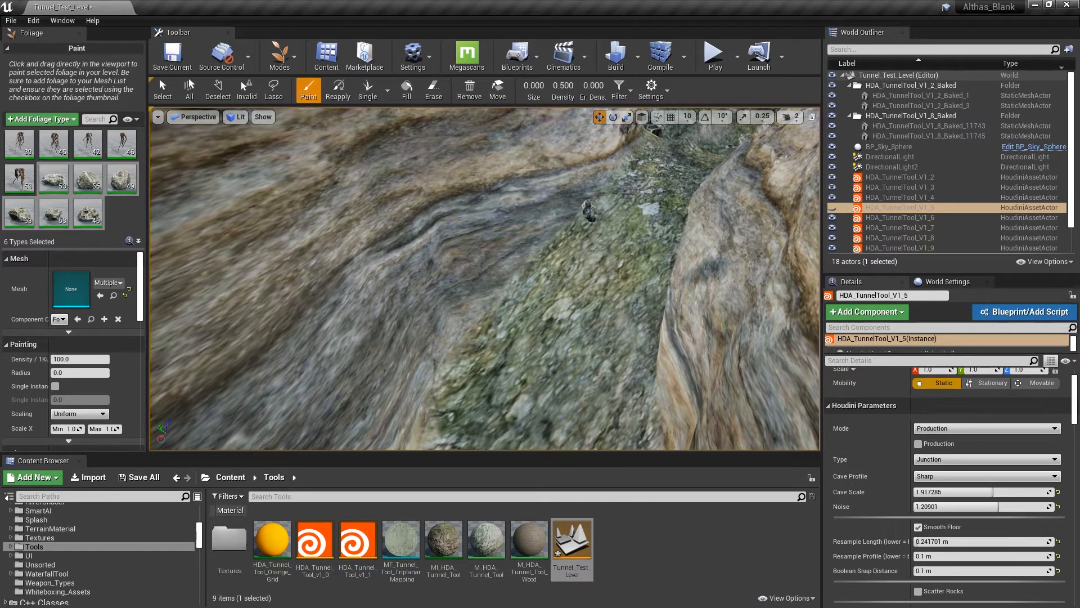
- Undo a test foliage stroke on the tunnel floor, and deactivate the five hanging root types for painting
left_click_drag(482, 321, 491, 273)
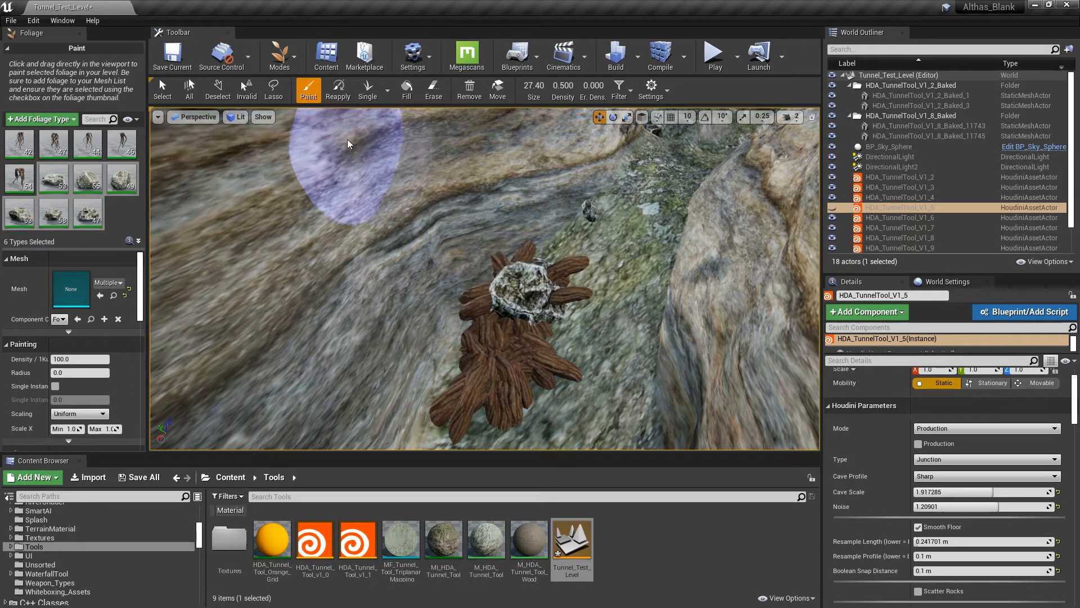
key("ctrl+z")
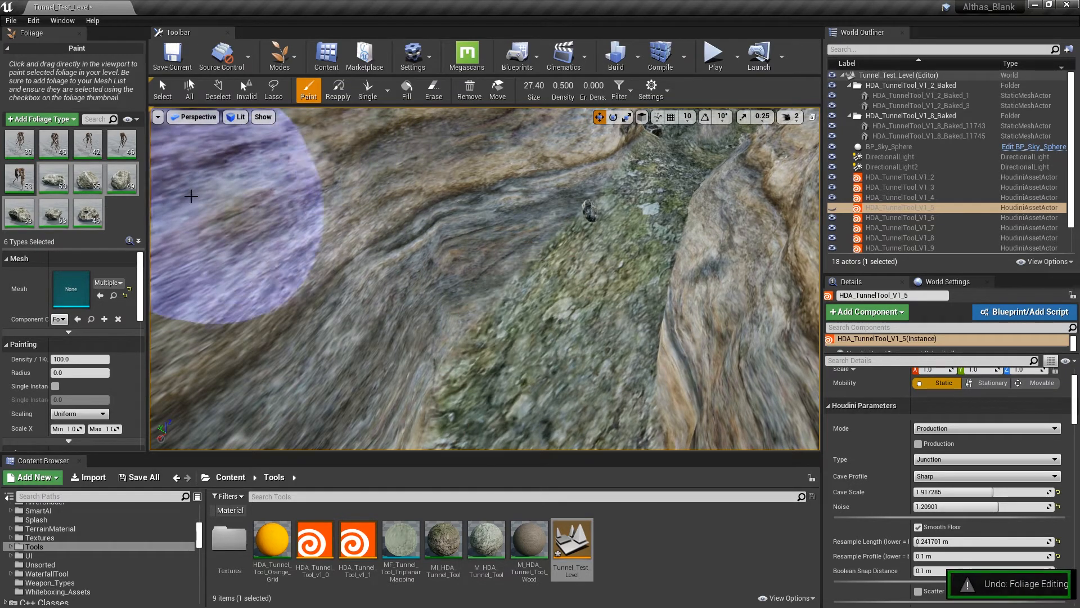
left_click(28, 170)
left_click(641, 431)
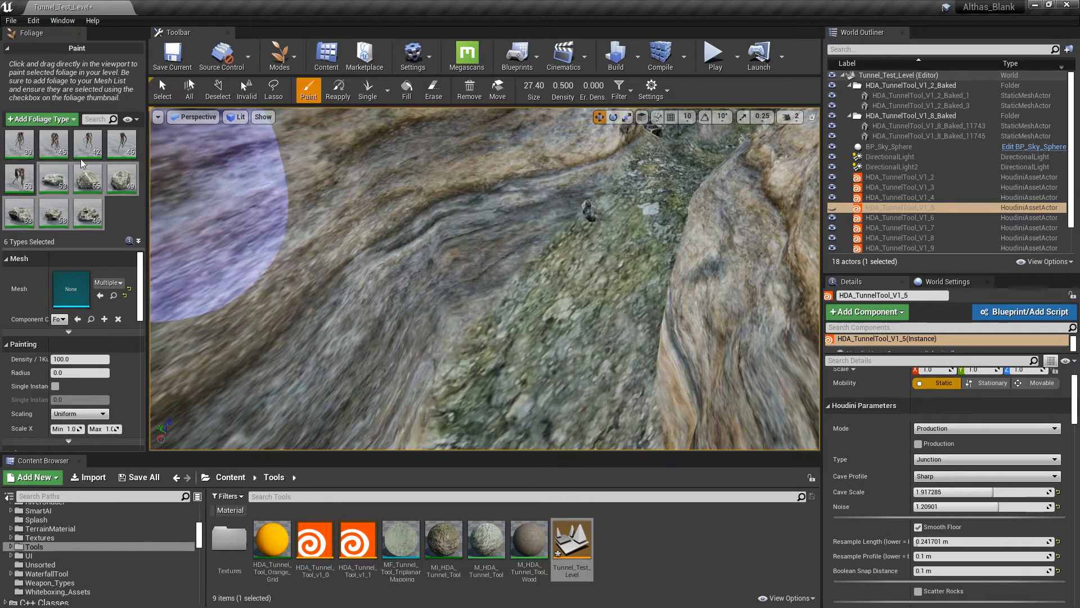
left_click(14, 140, "shift")
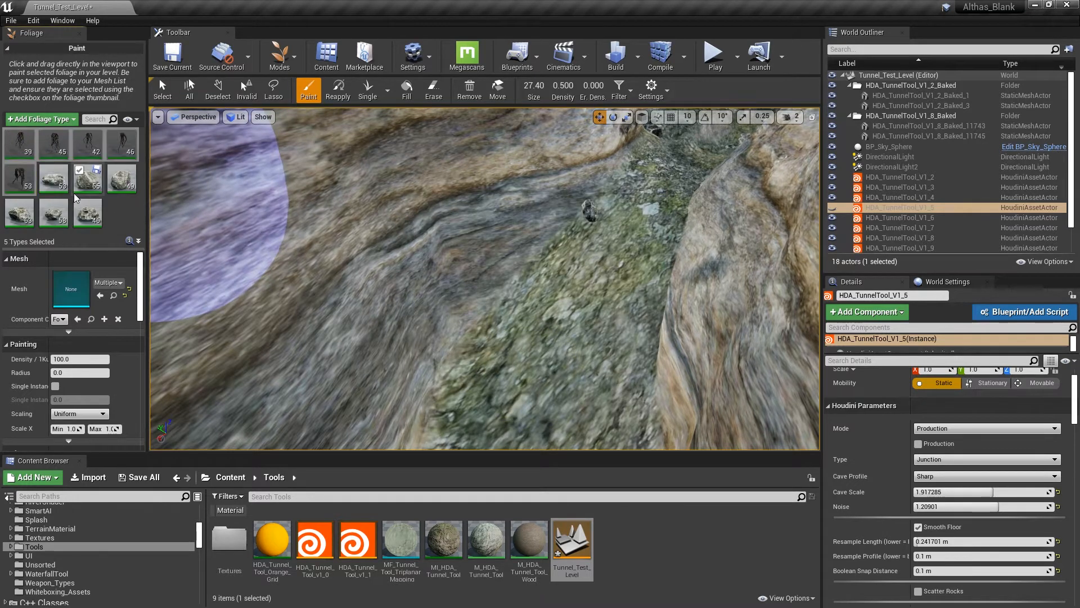
- Undo a test rock stroke, and set Scale X of the six small rock types to Min 0.2 and Max 0.5
left_click(515, 290)
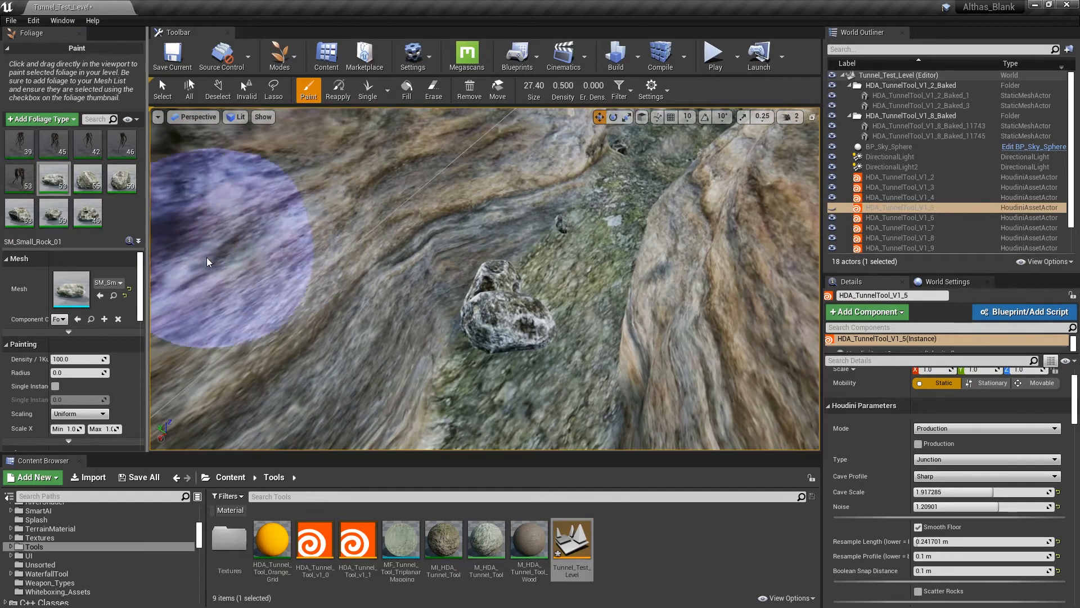
key("ctrl+z")
key("ctrl+a")
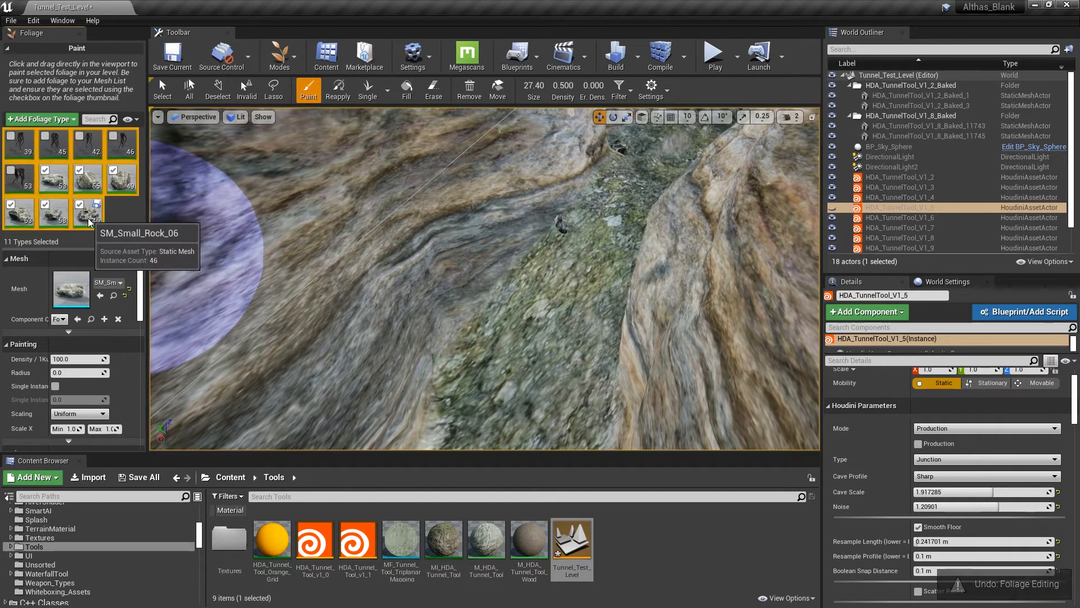
left_click(56, 187, "shift")
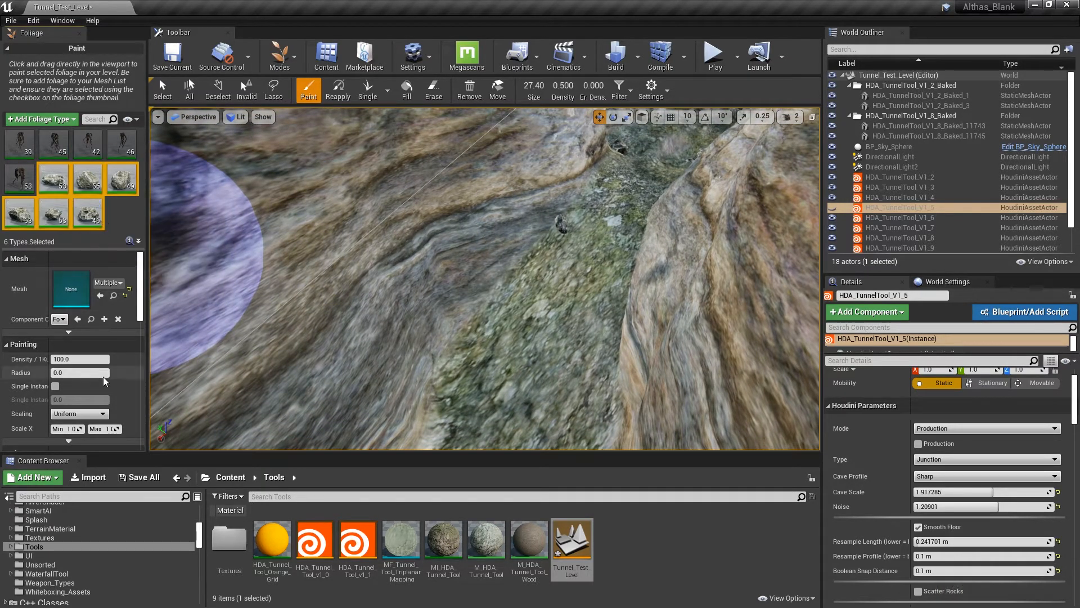
scroll(135, 396, "down", 2)
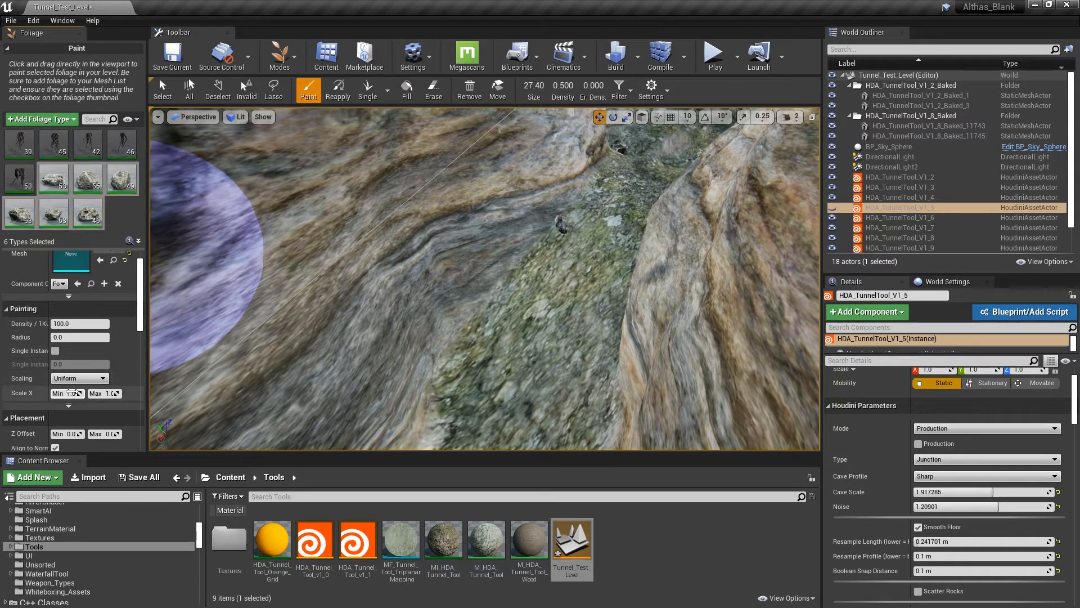
type("0.2")
key("Tab")
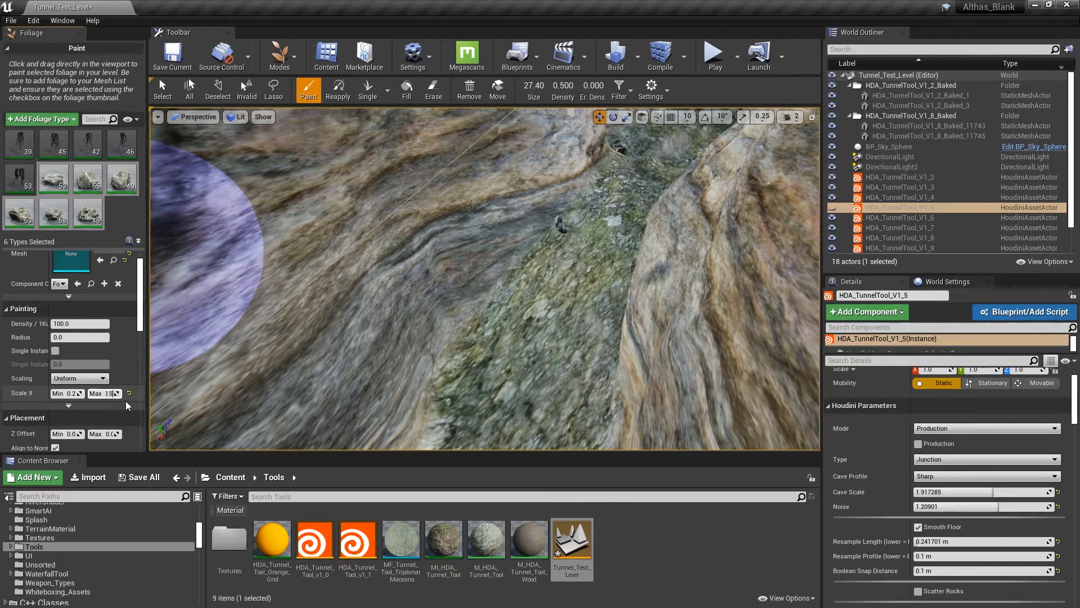
- Paint clusters of small rocks along the mossy tunnel floor path and its edges
left_click(470, 321)
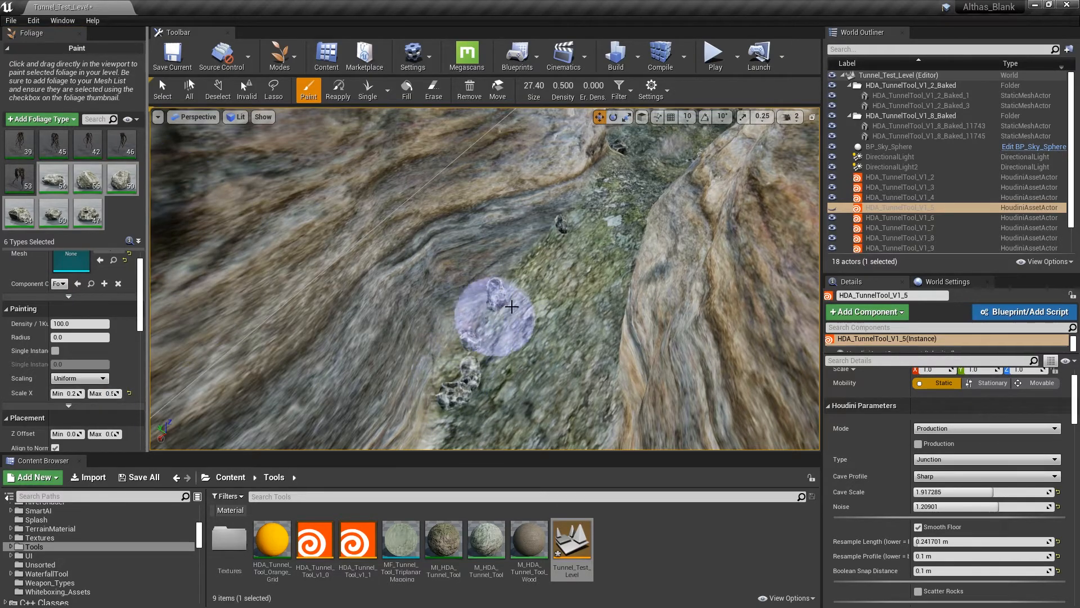
mouse_move(578, 264)
right_mouse_down()
mouse_move(577, 236)
mouse_move(578, 264)
right_mouse_up()
left_click(384, 374)
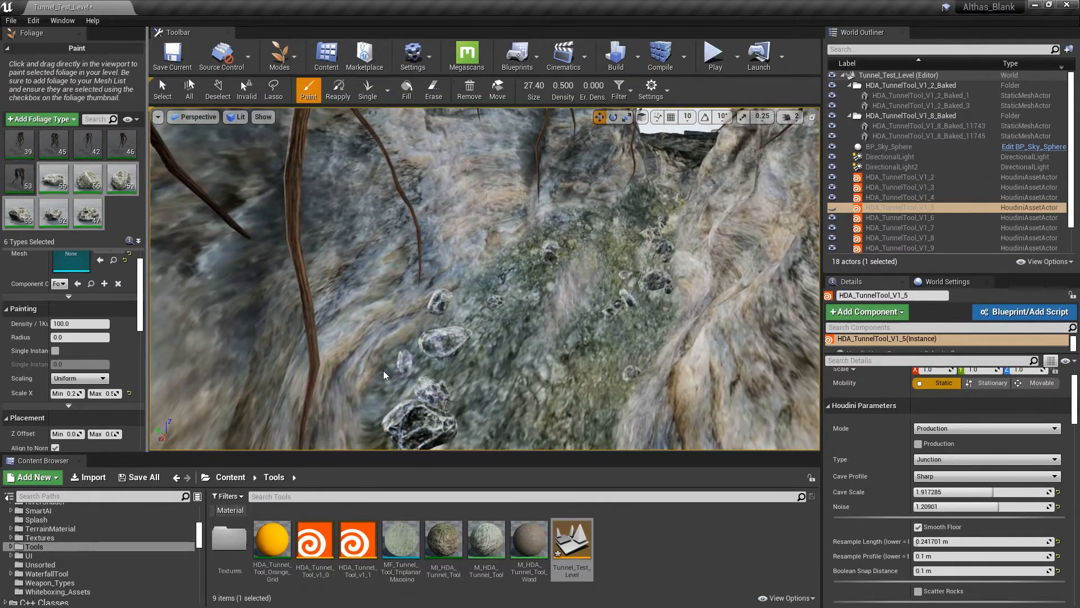
right_click_drag(401, 353, 398, 338)
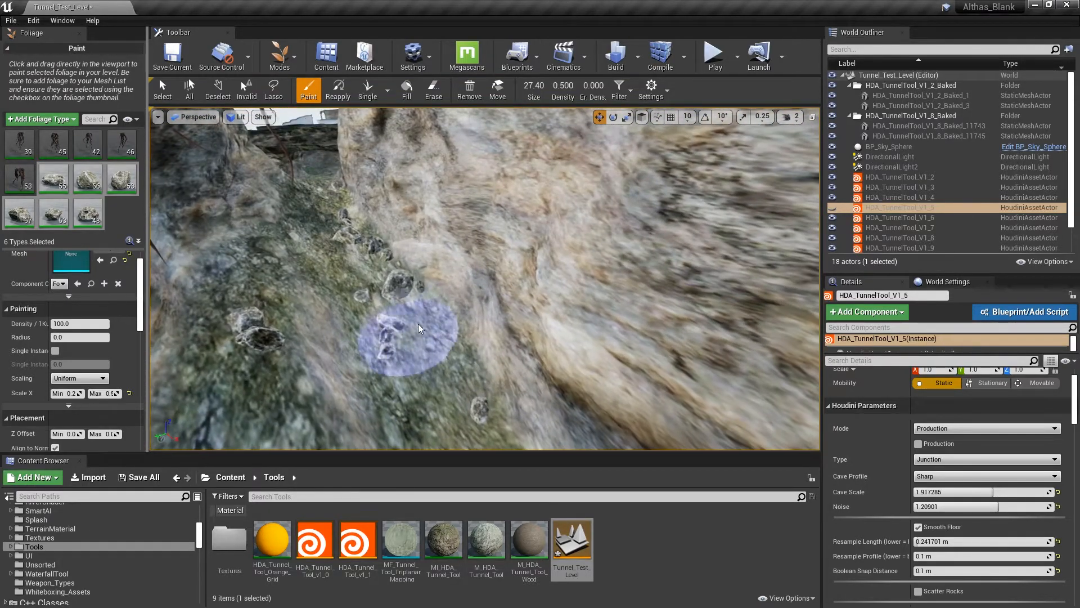
left_click_drag(434, 309, 225, 269)
right_click_drag(224, 269, 404, 366)
mouse_move(454, 297)
right_mouse_down()
mouse_move(495, 360)
mouse_move(470, 278)
right_mouse_up()
left_click(495, 360)
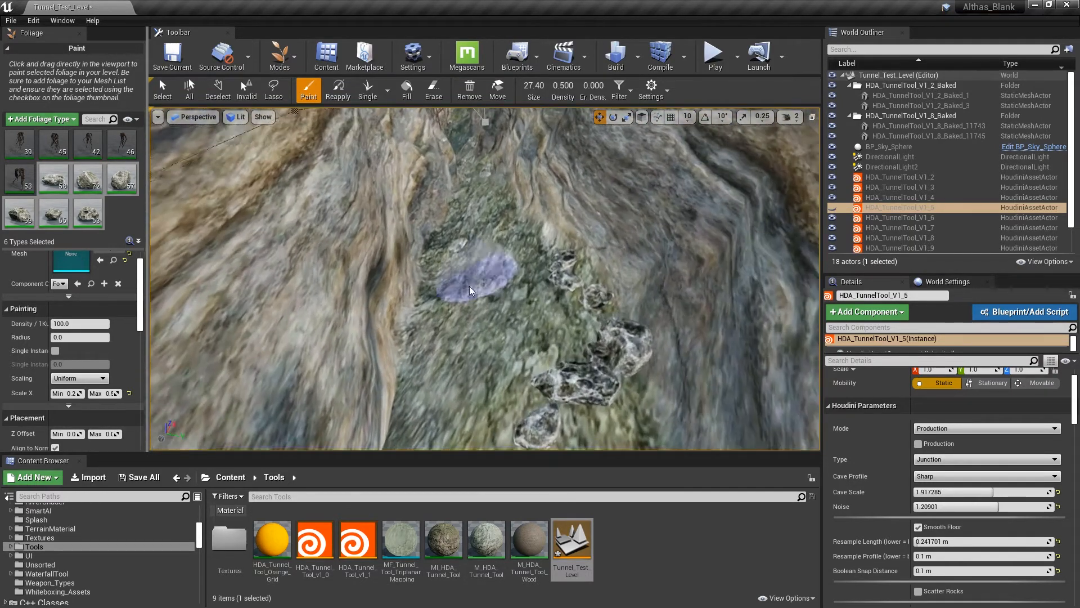
left_click(433, 283)
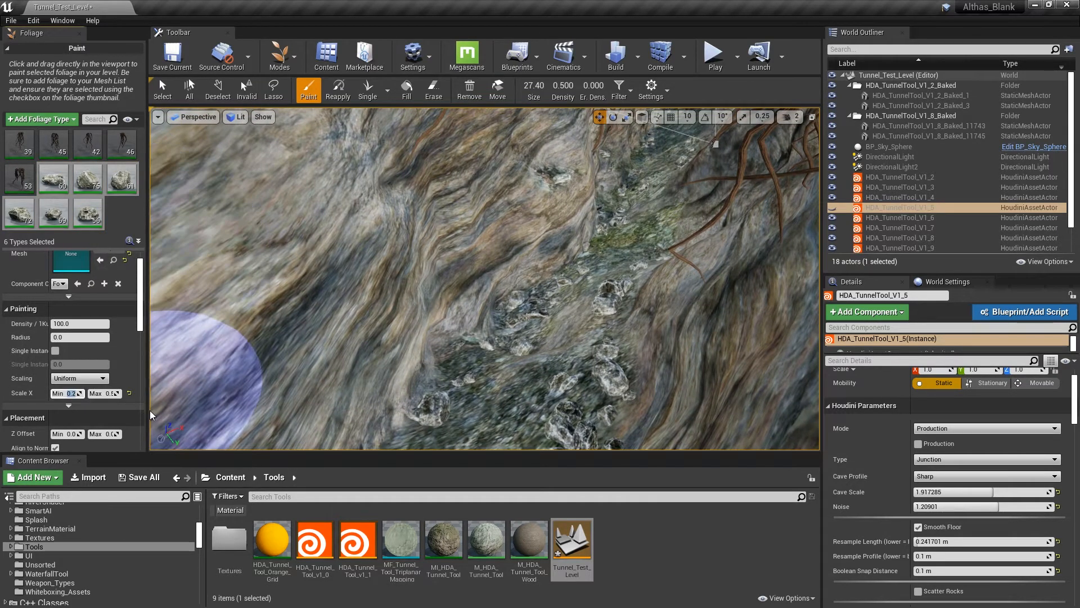
- Set the rocks' Scale X Min and Max to 2, and place large rocks on the tunnel floor as single instances
type("2")
key("Tab")
type("2")
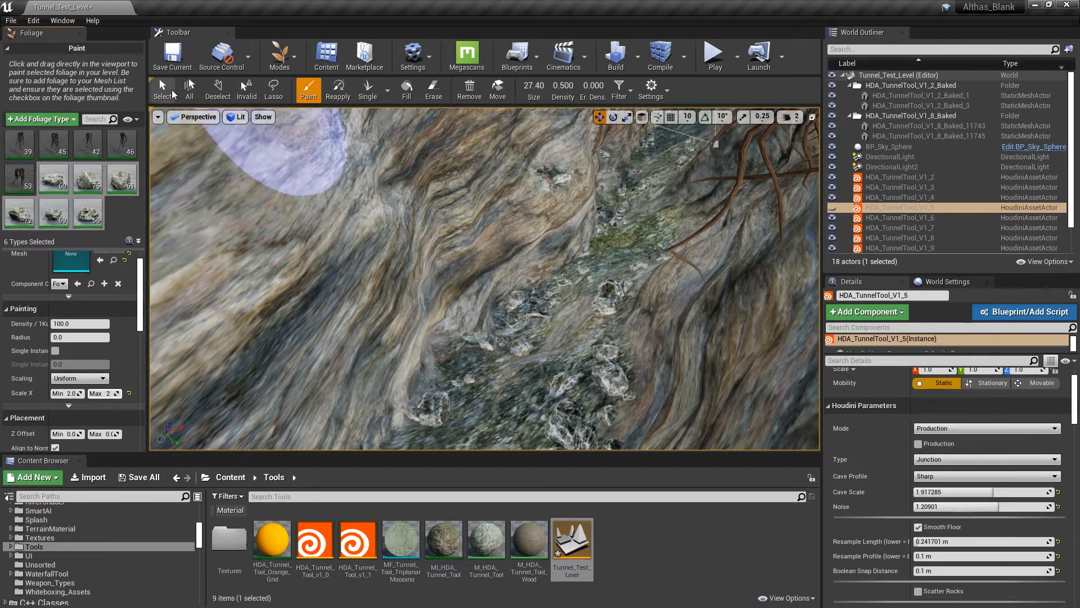
left_click(368, 90)
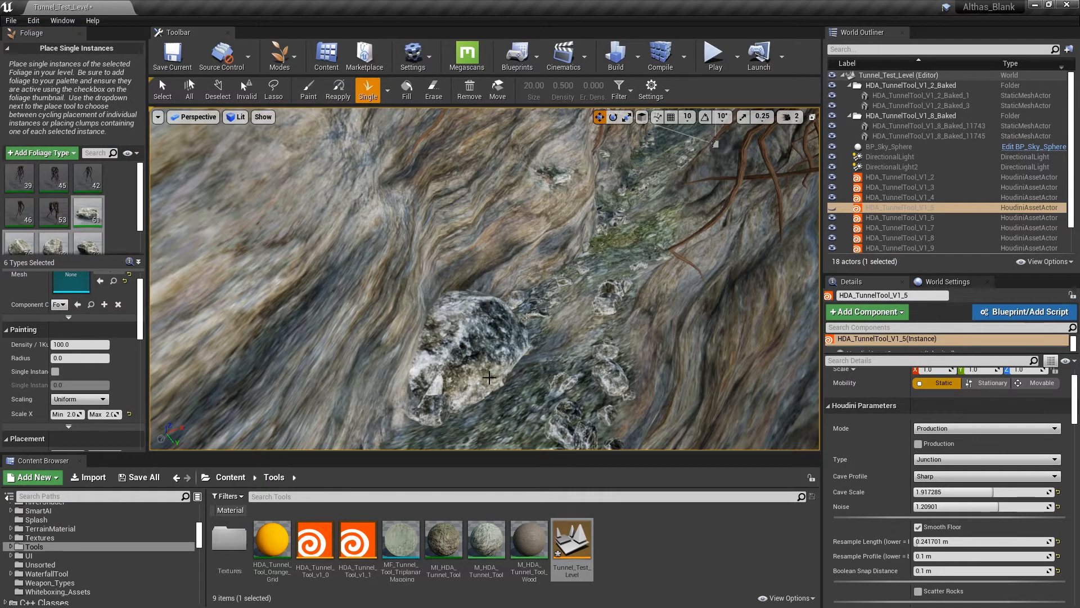
mouse_move(489, 377)
right_mouse_down()
mouse_move(488, 282)
mouse_move(474, 310)
mouse_move(521, 332)
mouse_move(521, 321)
mouse_move(538, 320)
right_mouse_up()
- Raise the camera speed to 4, and inspect the hanging roots and the interior of the stalactite tunnel section
left_click(162, 88)
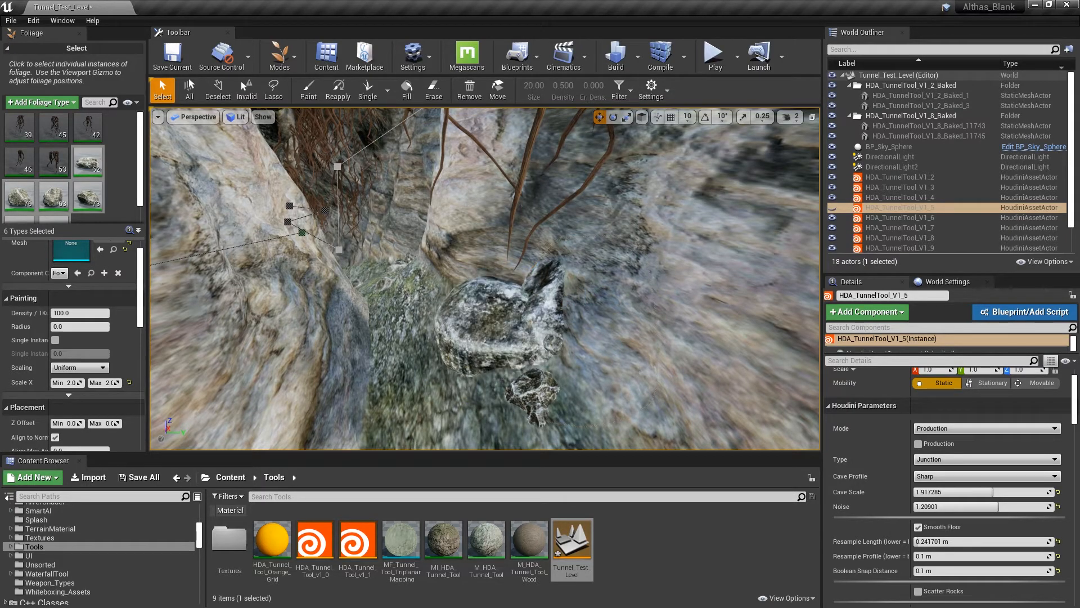
key("w")
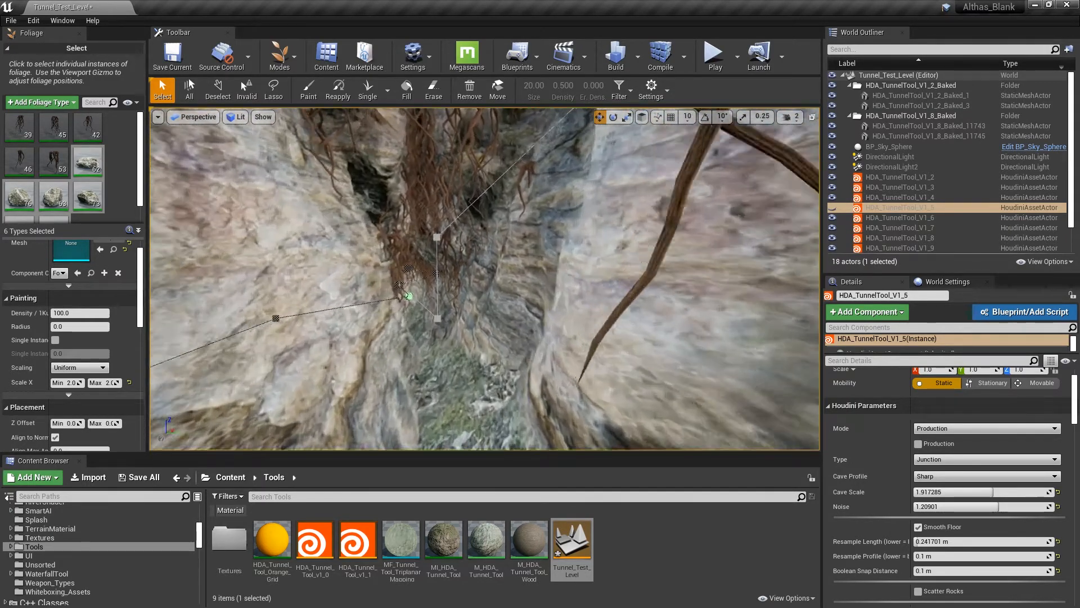
key("w")
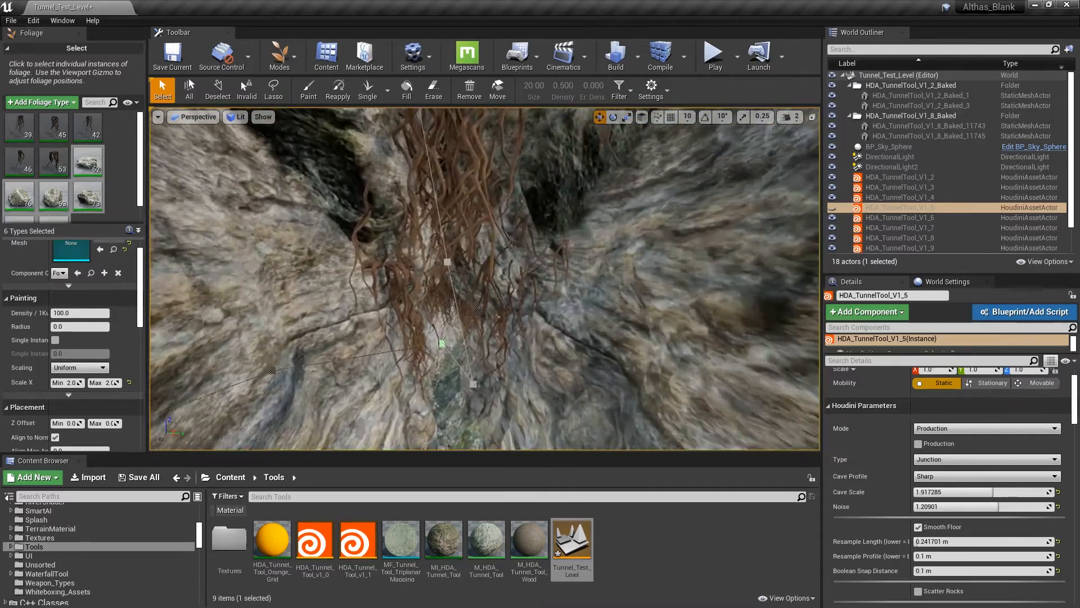
key("w")
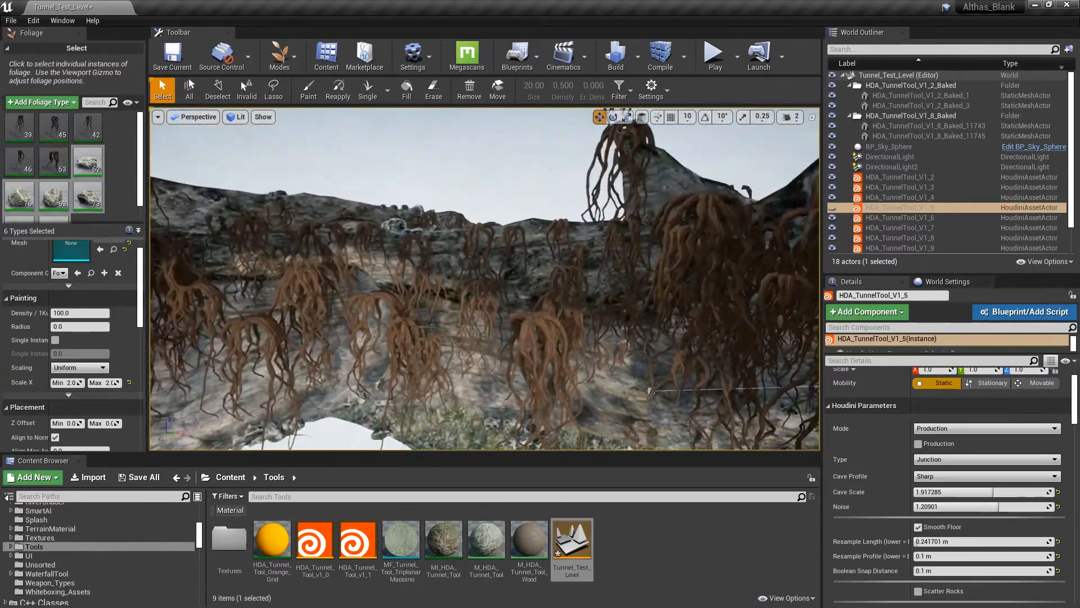
left_click(790, 116)
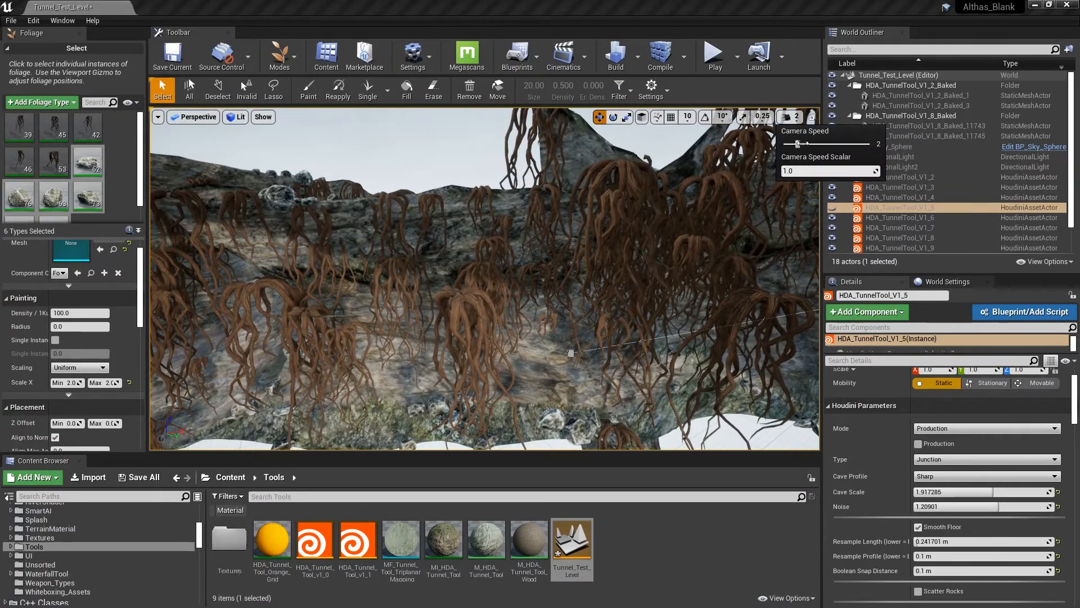
right_click_drag(438, 268, 438, 268)
right_click_drag(284, 283, 284, 283)
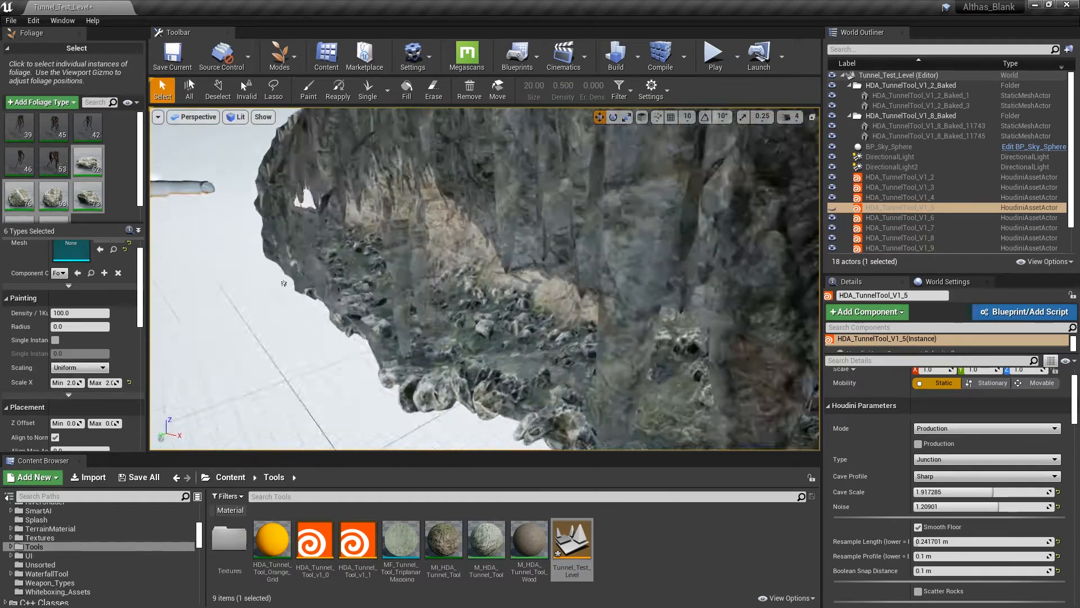
right_click_drag(485, 278, 441, 208)
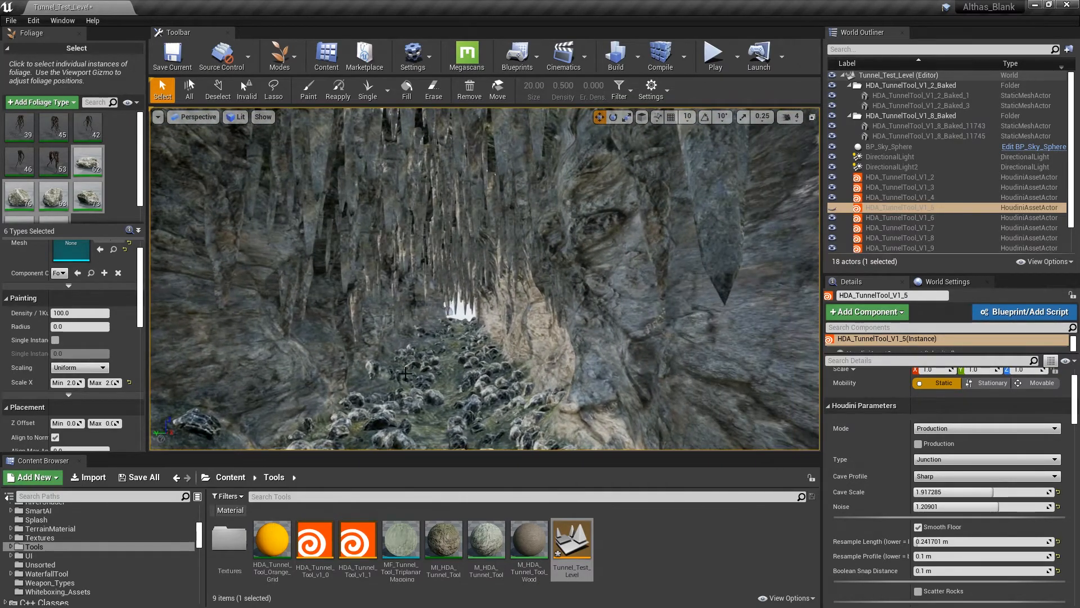
right_click_drag(405, 373, 405, 373)
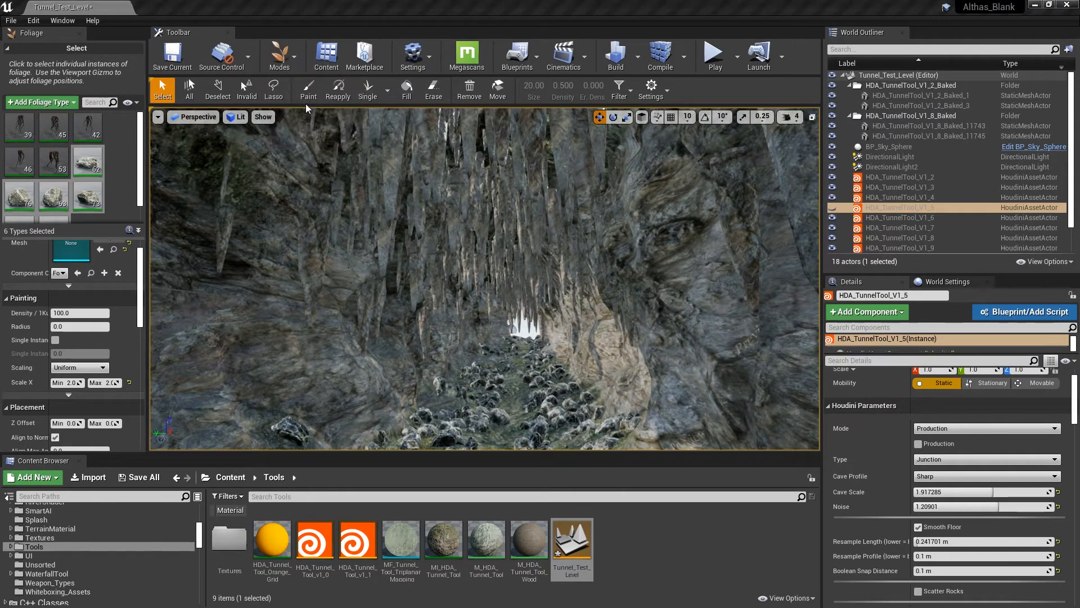
- Return to the standard Select mode, select HDA_TunnelTool_V1_11 and show its rock and ceiling scatter parameters
key("shift+1")
right_click_drag(533, 354, 537, 325)
left_click(533, 353)
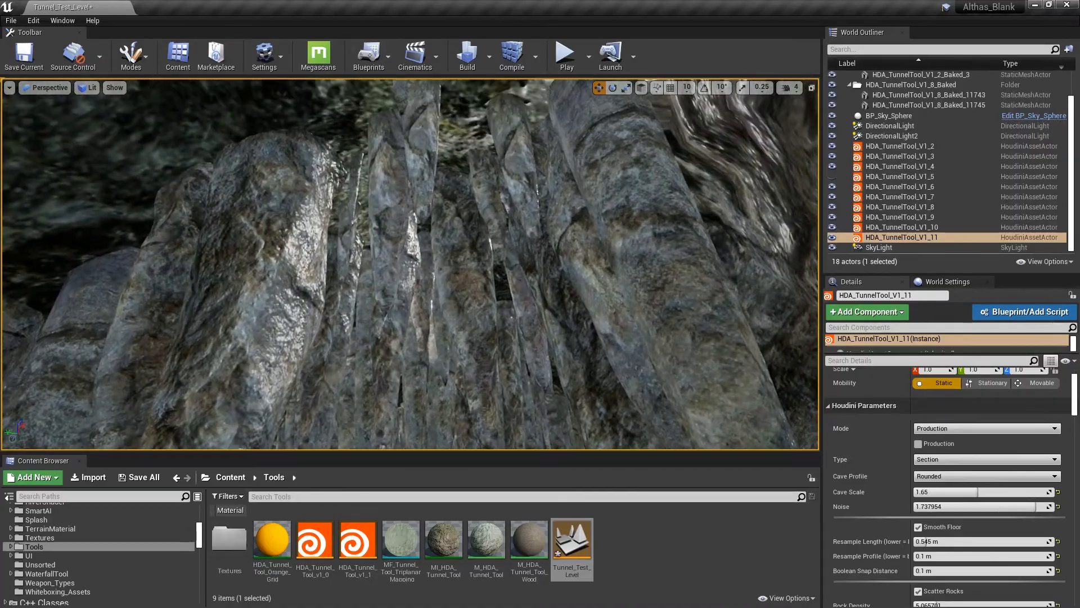
right_click_drag(409, 264, 479, 267)
mouse_move(1073, 401)
left_mouse_down()
mouse_move(1074, 509)
mouse_move(1073, 419)
left_mouse_up()
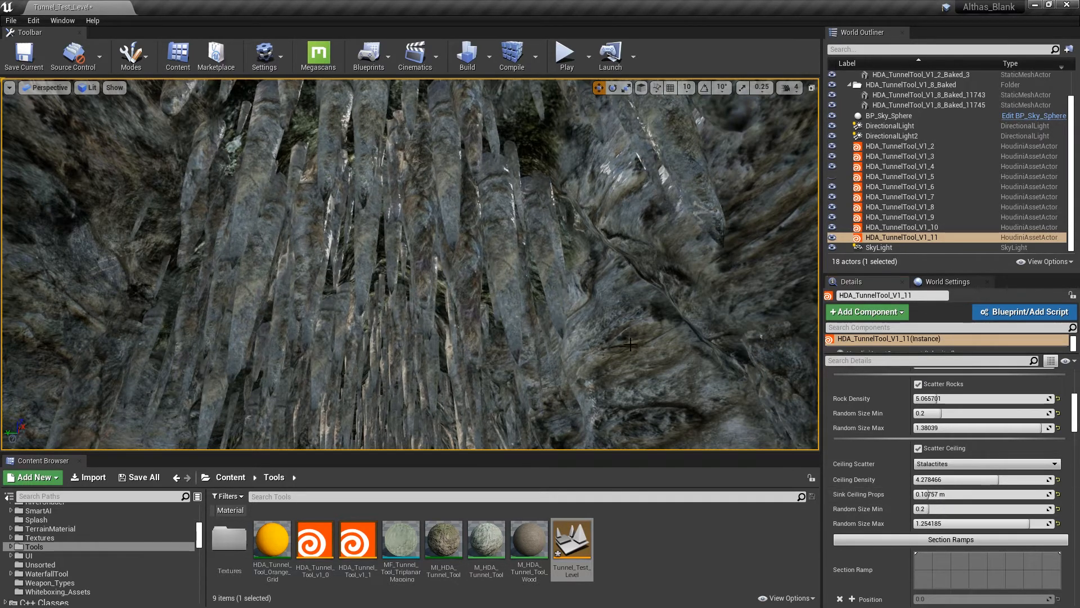
- Bake the stalactite section's scattered rocks and stalactites to foliage
right_click_drag(599, 299, 599, 377)
key("w")
right_click_drag(452, 287, 453, 323)
key("w")
mouse_move(650, 328)
right_mouse_down()
mouse_move(658, 320)
mouse_move(657, 332)
mouse_move(630, 338)
mouse_move(562, 332)
mouse_move(663, 313)
mouse_move(664, 331)
right_mouse_up()
key("d")
key("s")
left_click_drag(1074, 430, 1070, 511)
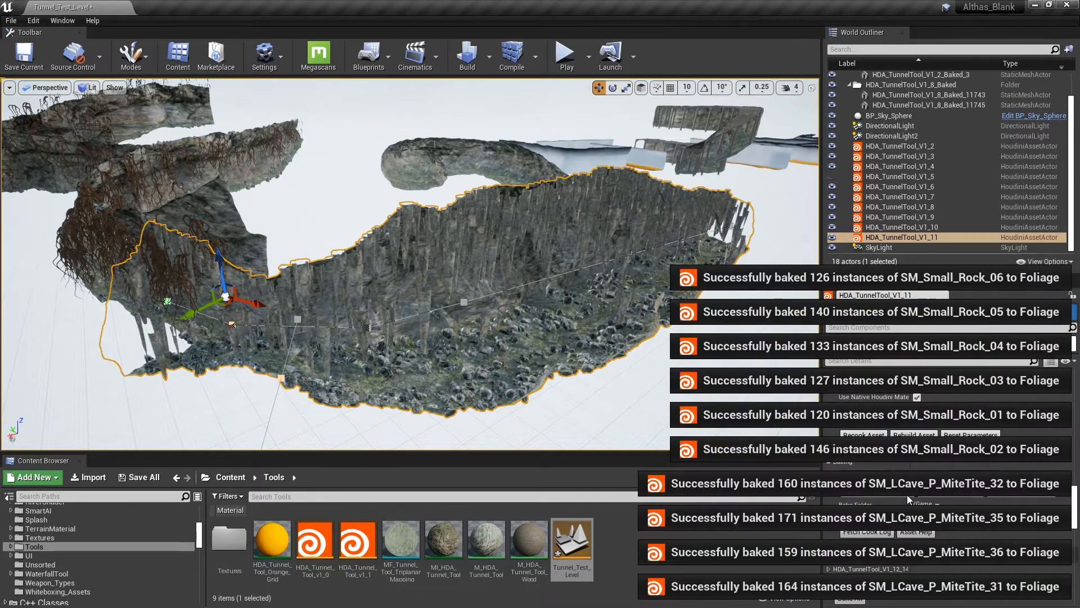
- Turn off Scatter Rocks on HDA_TunnelTool_V1_11 and bake its outputs to individual actors
right_click_drag(643, 160, 675, 186)
right_click_drag(640, 245, 700, 339)
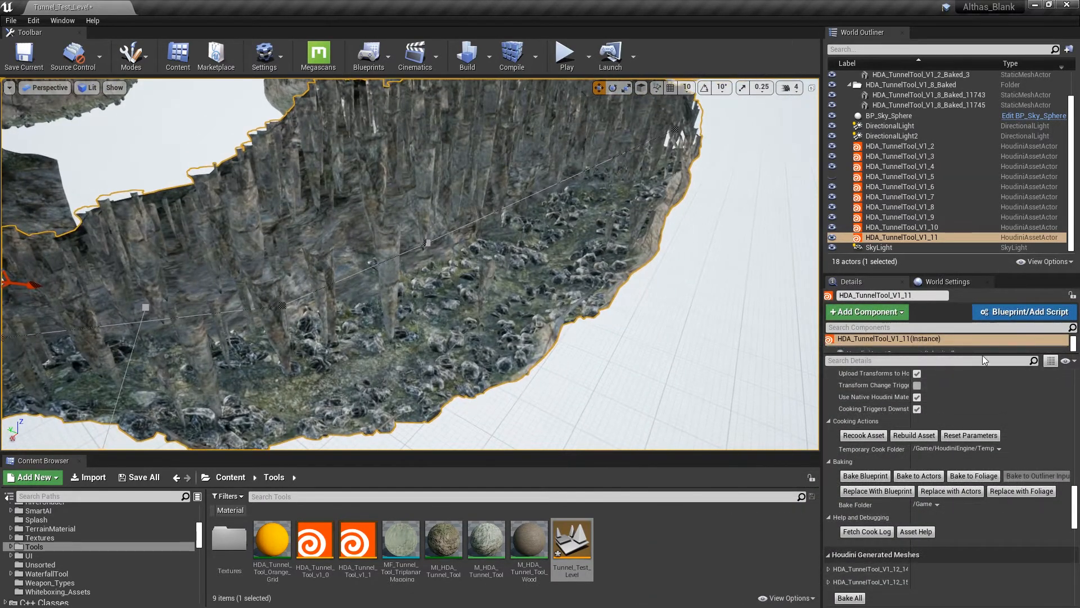
left_click_drag(1076, 515, 1079, 412)
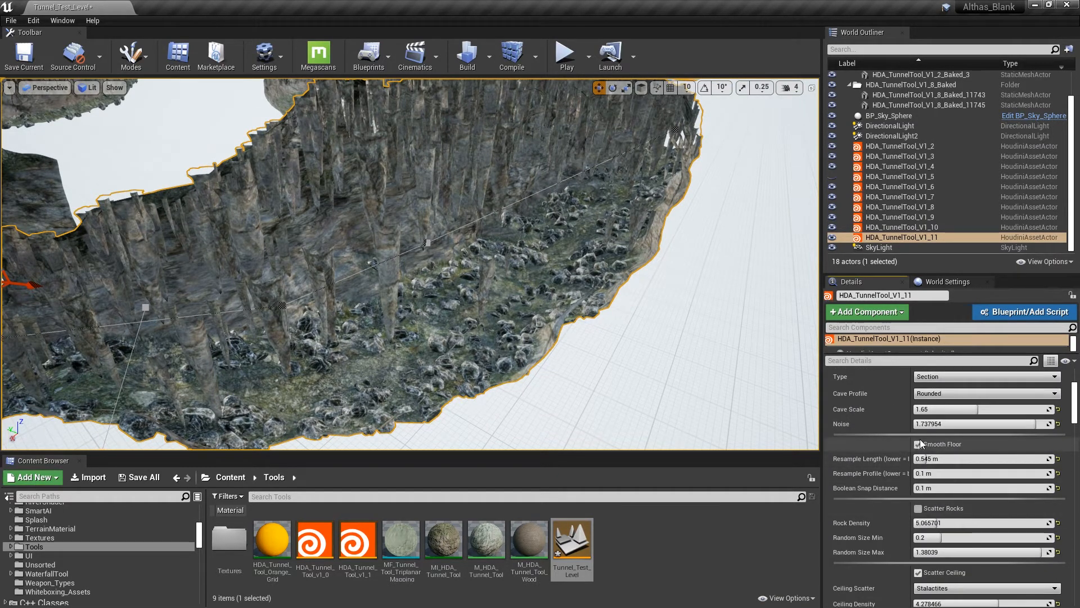
left_click(919, 444)
left_click_drag(1075, 412, 1069, 502)
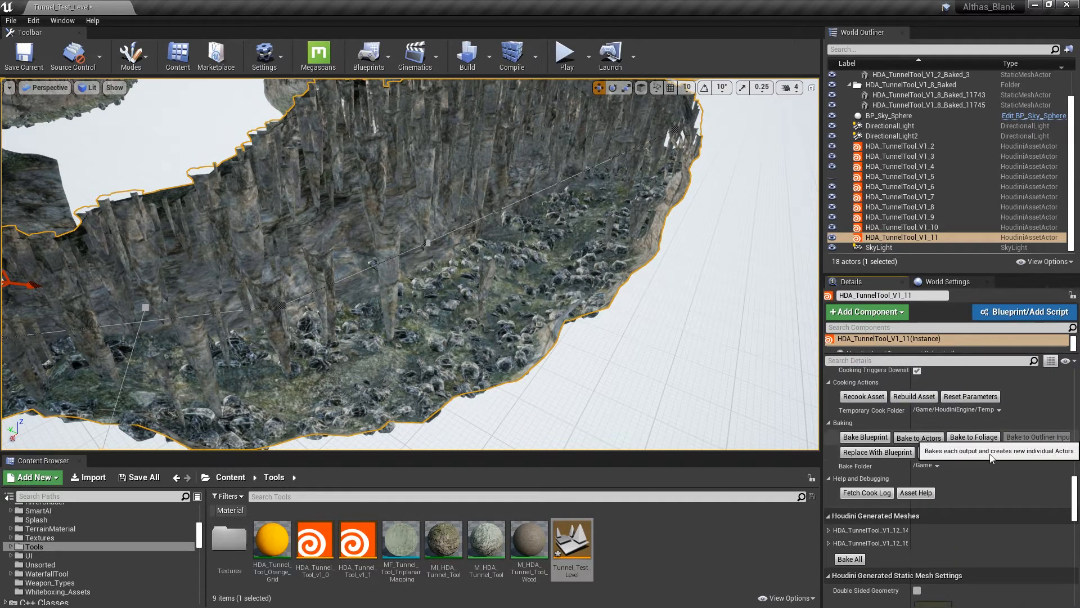
key("s")
right_click_drag(692, 301, 769, 264)
scroll(579, 333, "up", 5)
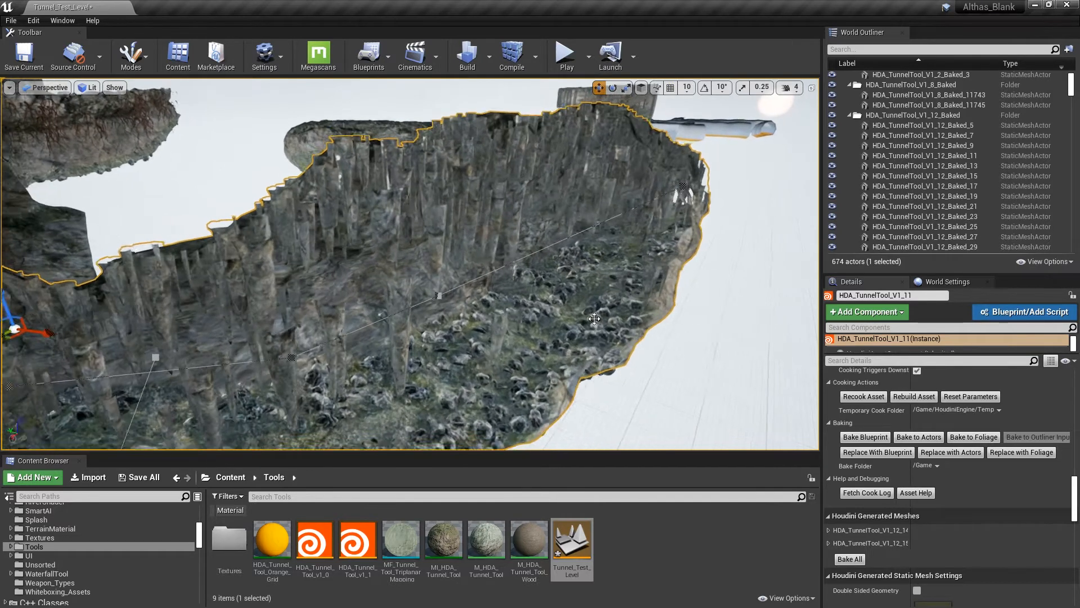
left_click_drag(1071, 87, 1076, 179)
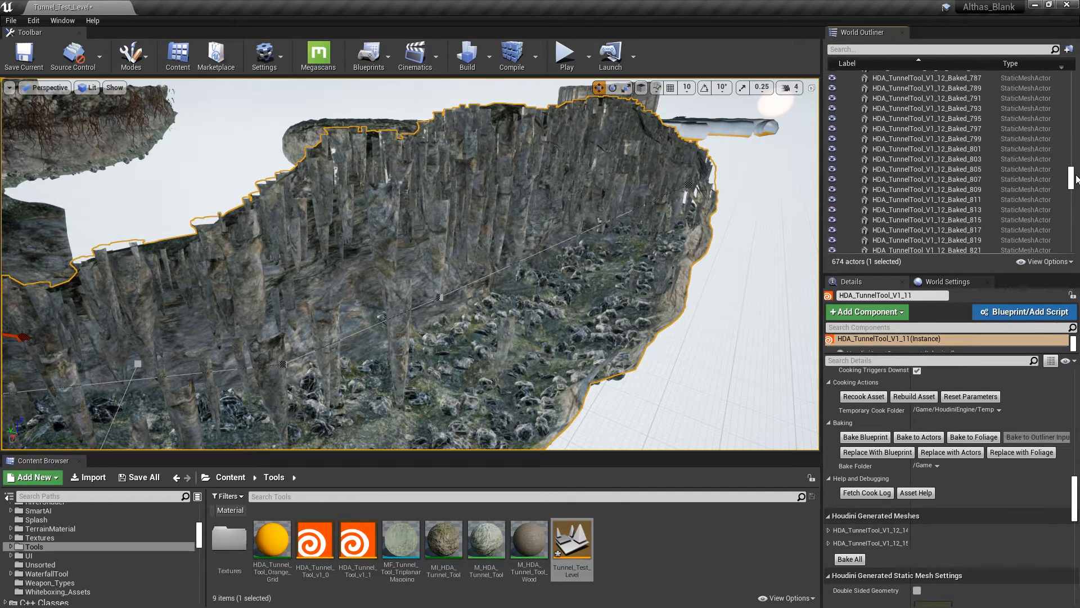
- Undo the last bake to actors of the stalactite tunnel section
right_click_drag(675, 222, 715, 221)
key("ctrl+z")
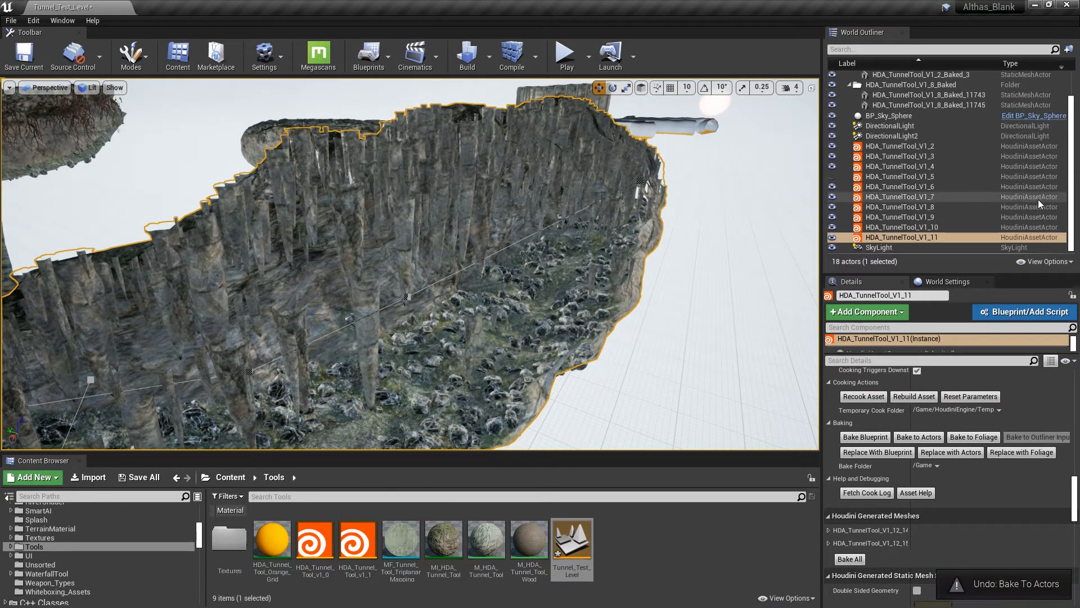
scroll(993, 186, "up", 2)
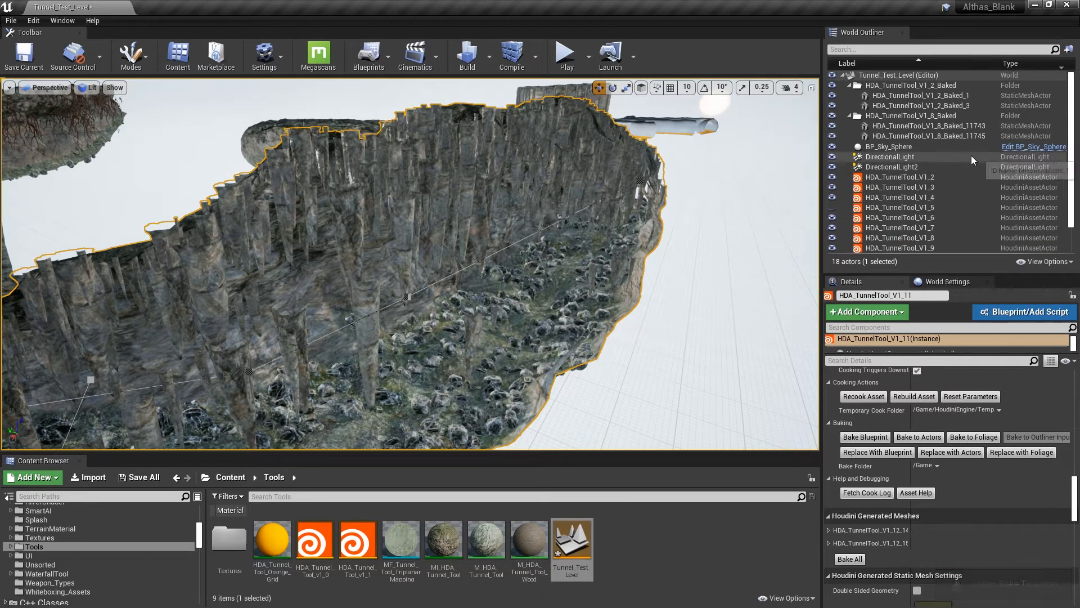
- Turn off Scatter Ceiling on HDA_TunnelTool_V1_11 and bake its outputs to individual actors
right_click_drag(630, 316, 605, 326)
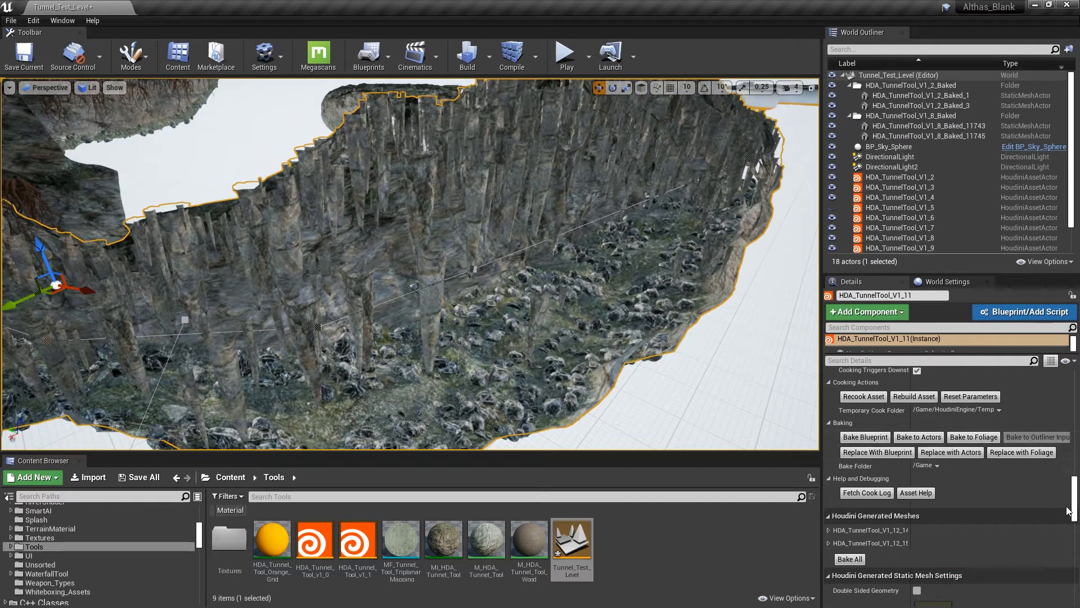
left_click_drag(1073, 507, 1073, 417)
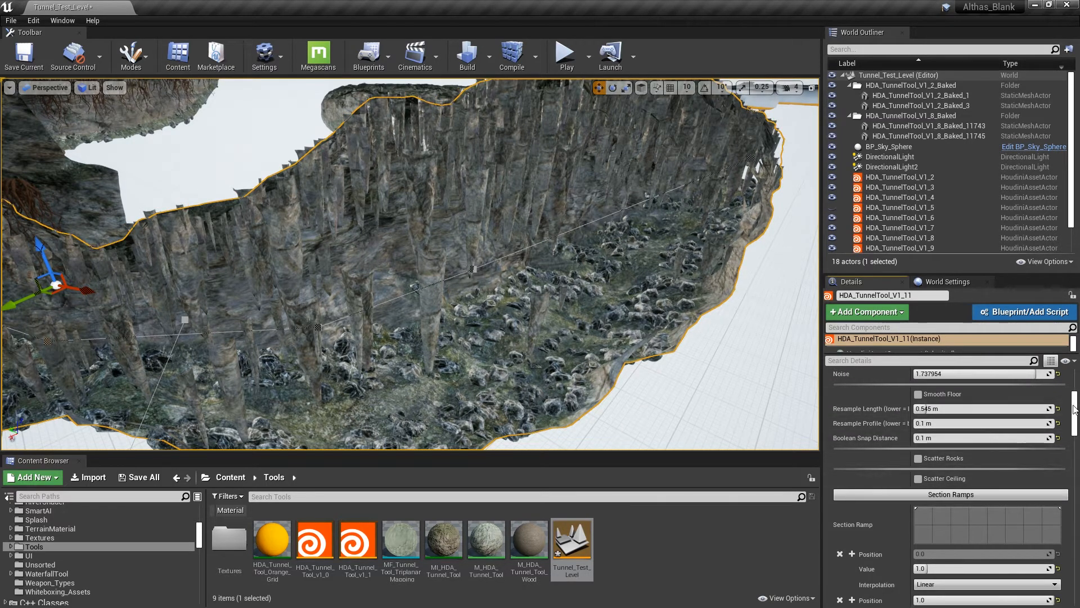
left_click_drag(1074, 410, 1073, 483)
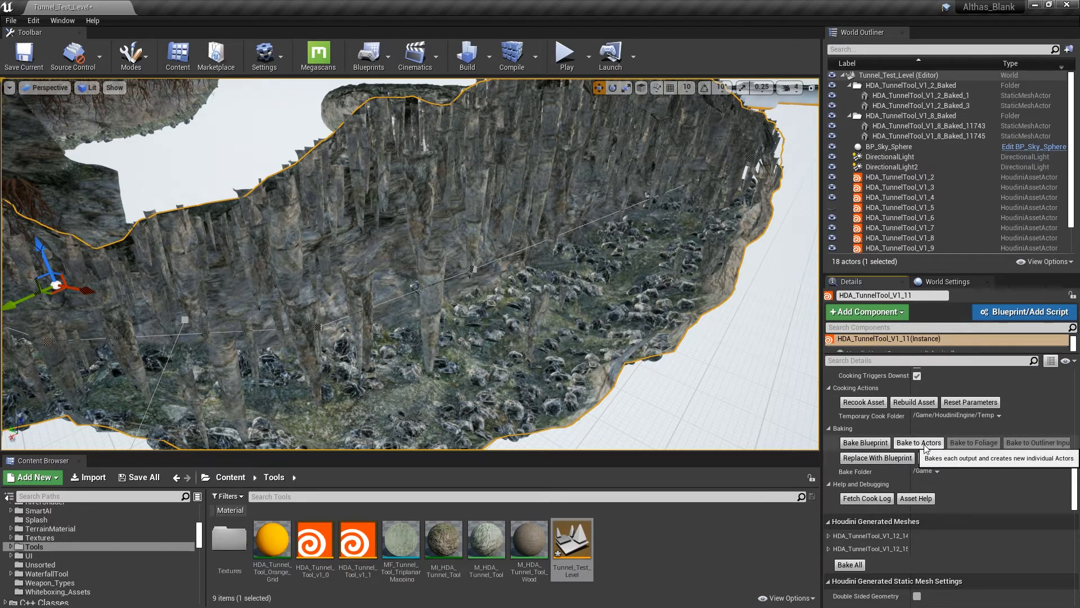
- Inspect the baked stalactite section by selecting its foliage instances and focusing on the baked tunnel mesh
right_click_drag(647, 240, 608, 237)
scroll(997, 195, "down", 2)
left_click(748, 233)
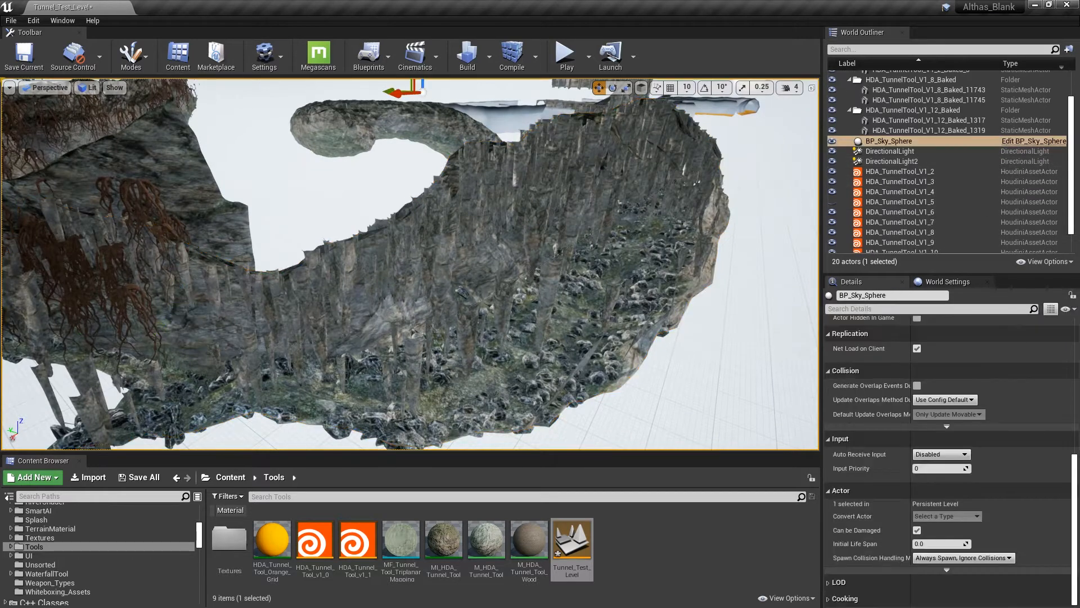
left_click(642, 240)
scroll(998, 197, "down", 2)
scroll(972, 175, "up", 1)
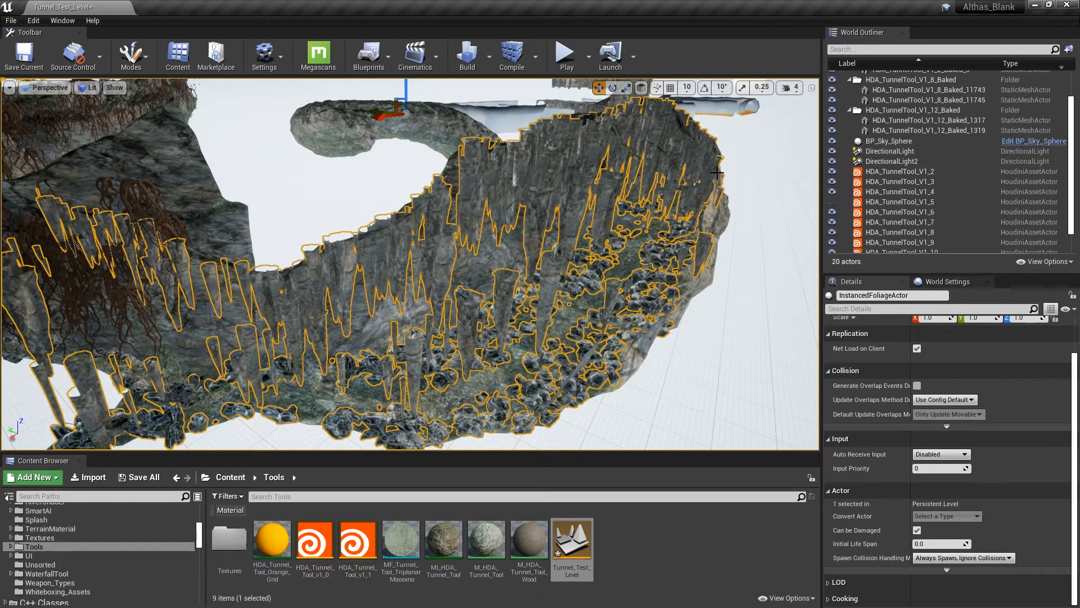
left_click(700, 279)
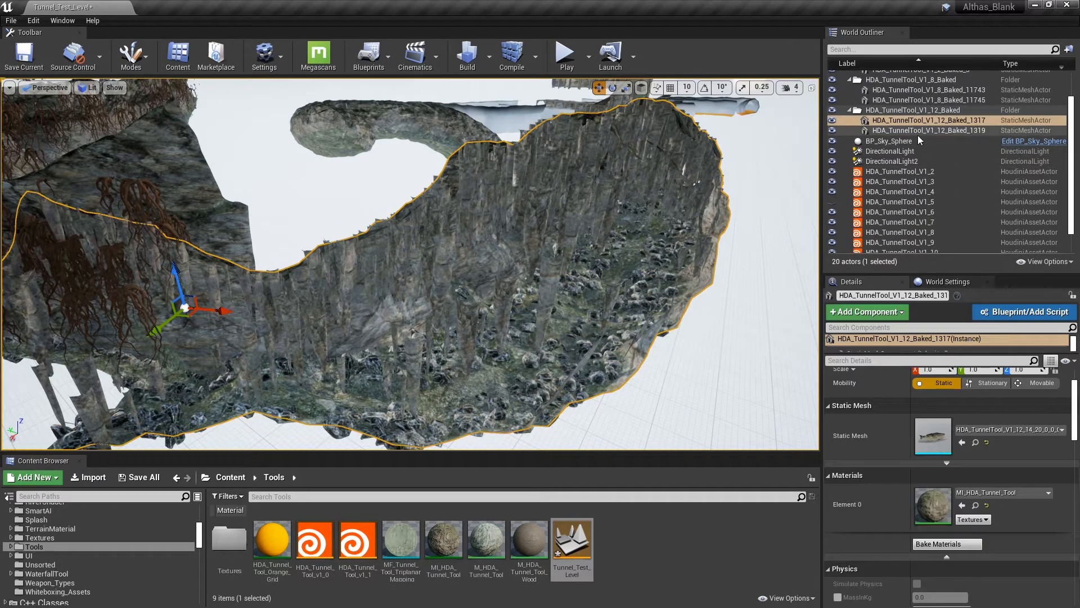
double_click(920, 120)
left_click(675, 226)
right_click_drag(630, 248, 453, 224)
left_click(454, 224)
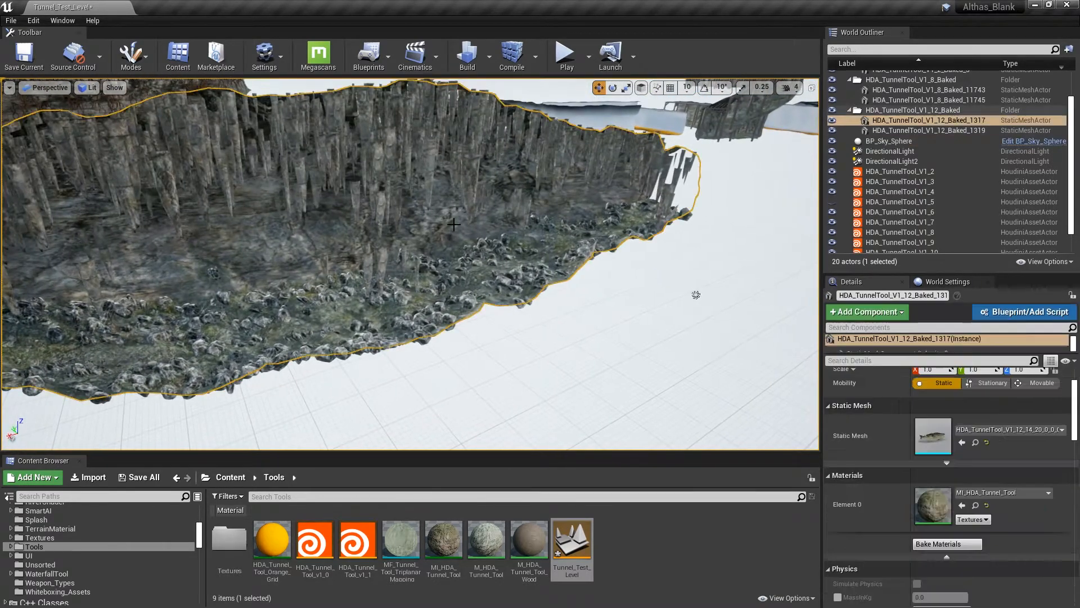
- Hide HDA_TunnelTool_V1_11 in the level, with Visible turned off and Actor Hidden In Game turned on under Rendering
left_click(893, 193)
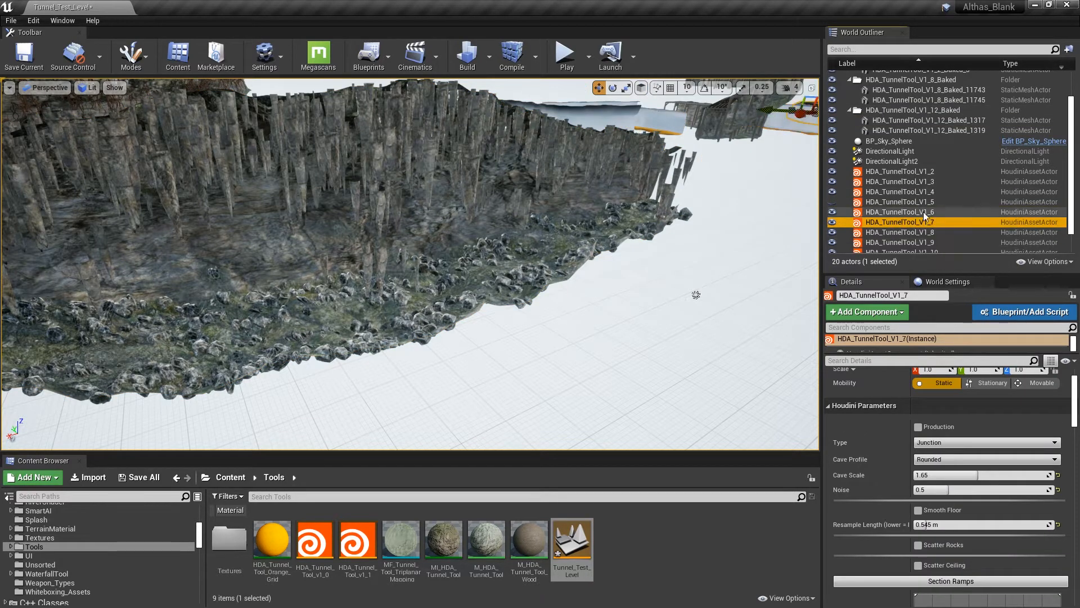
left_click(934, 201)
scroll(951, 225, "down", 1)
double_click(940, 237)
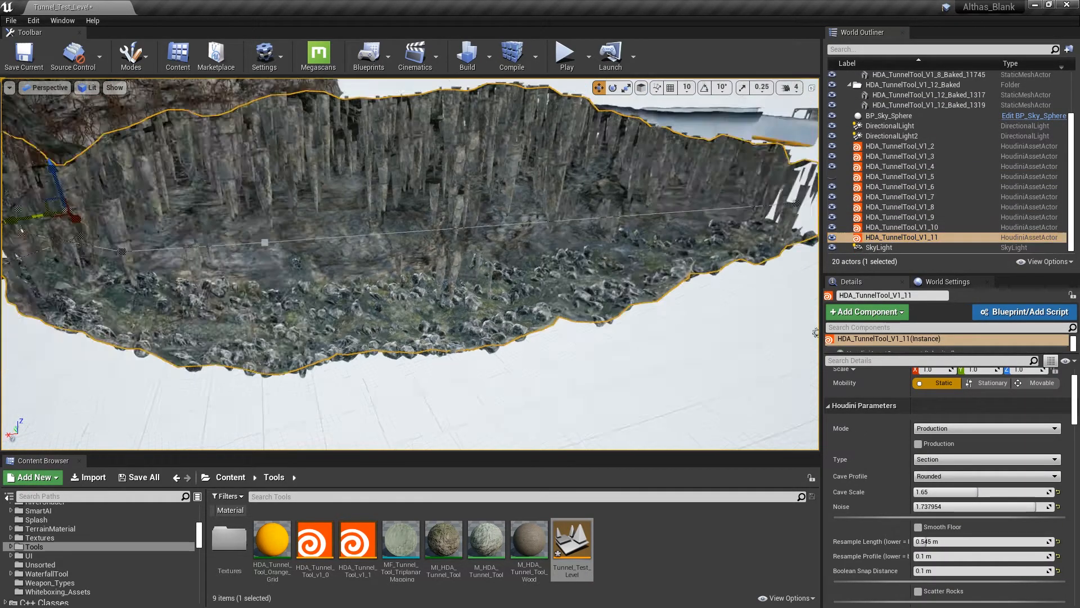
scroll(1074, 436, "down", 2)
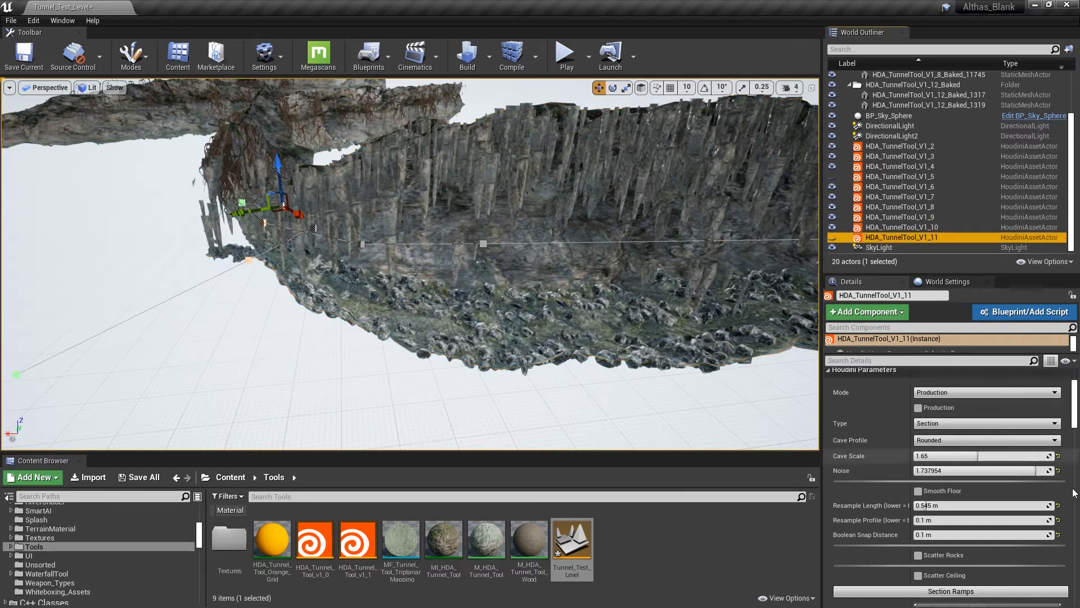
left_click_drag(1077, 420, 1060, 574)
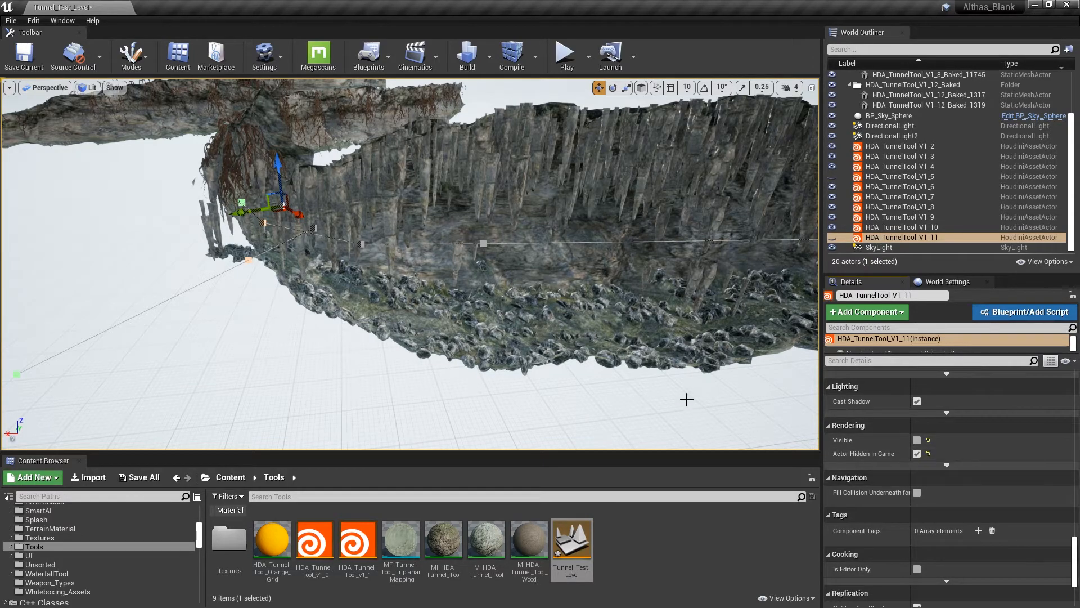
- Go inside the baked stalactite tunnel and select its foliage, then its tunnel mesh
right_click_drag(594, 423, 555, 394)
left_click(446, 427)
left_click(450, 292)
right_click_drag(450, 293, 490, 259)
left_click(450, 292)
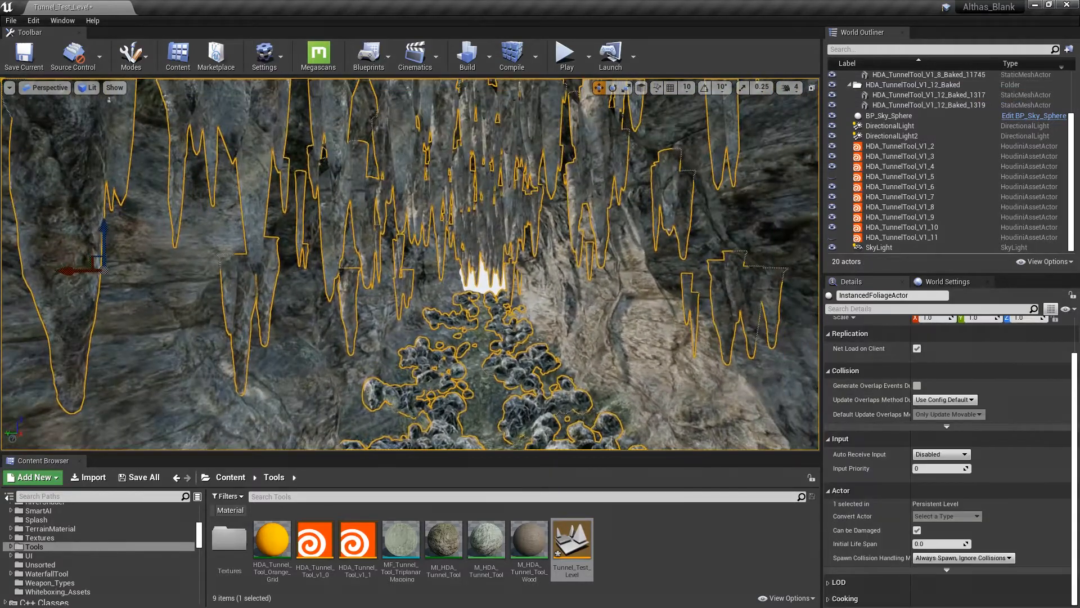
left_click(470, 328)
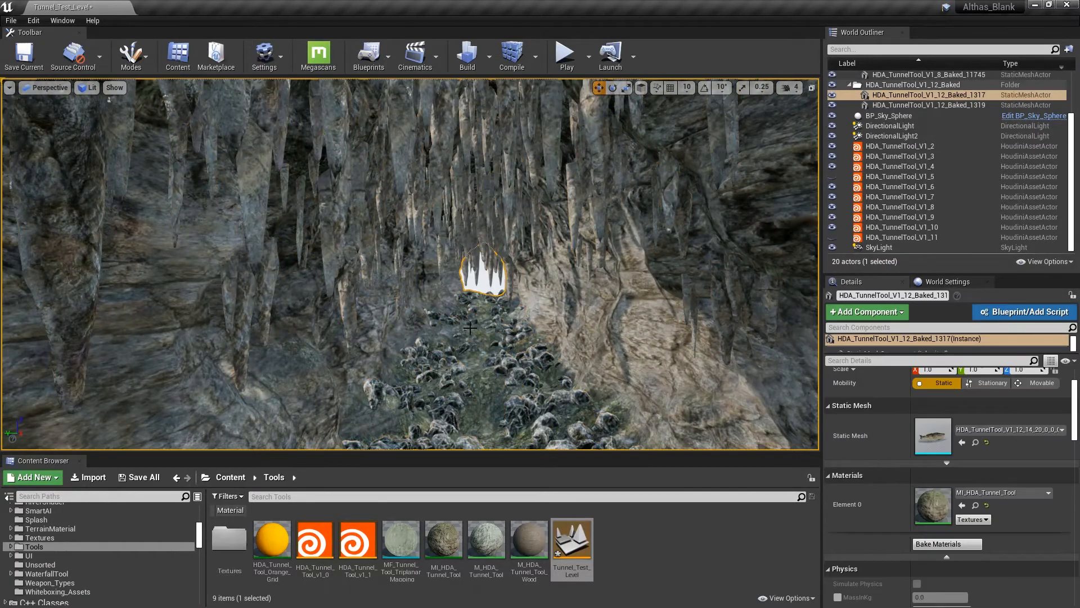
- Switch to Foliage mode and activate the Erase tool over the rocks on the tunnel floor
left_click(150, 62)
left_click(147, 102)
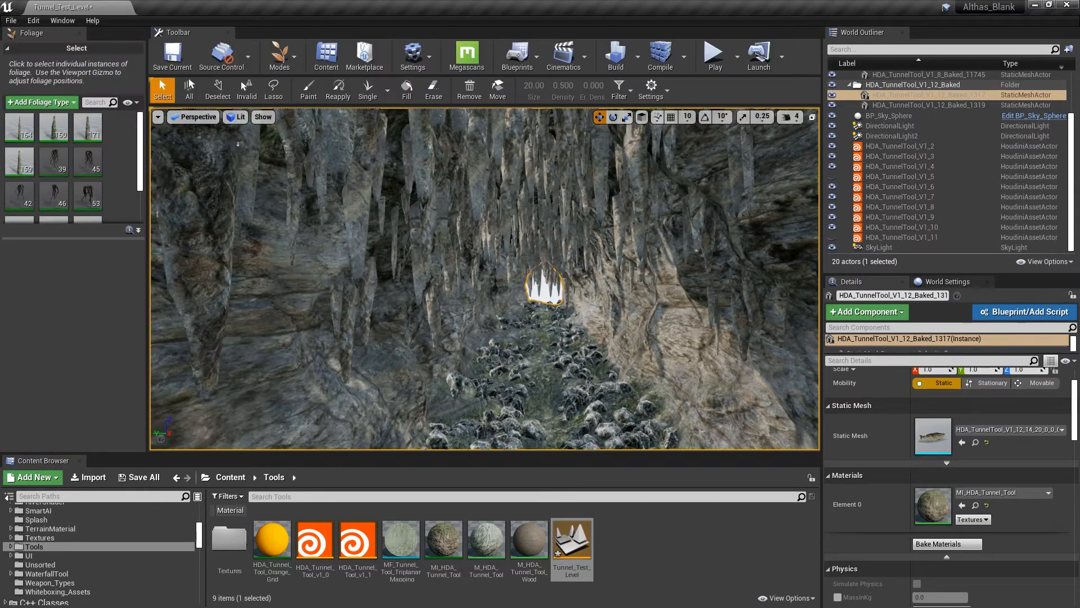
right_click_drag(349, 175, 483, 287)
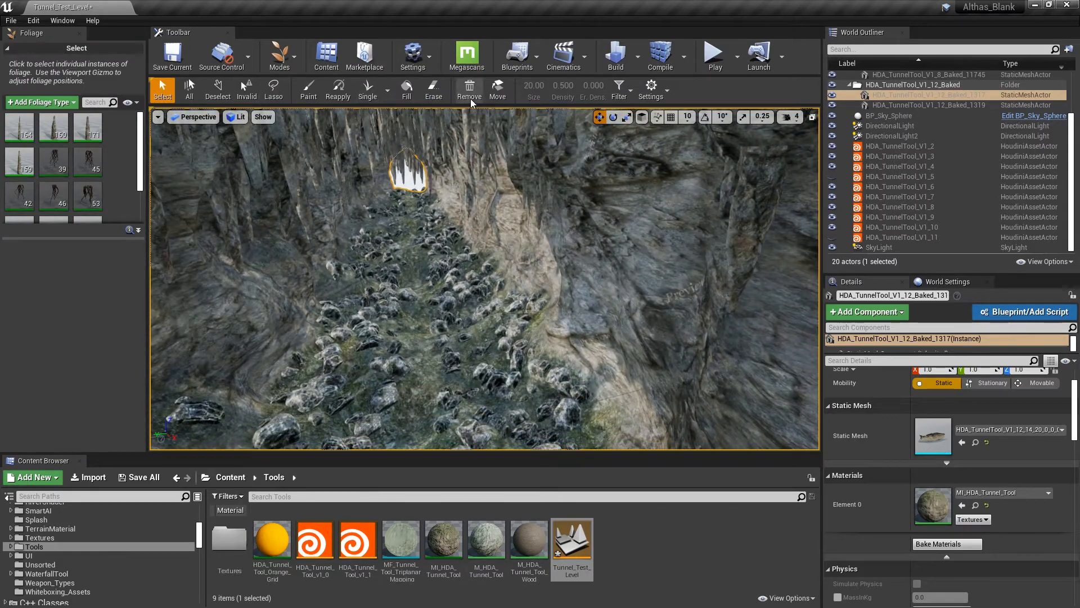
left_click(432, 96)
right_click_drag(447, 253, 383, 275)
key("w")
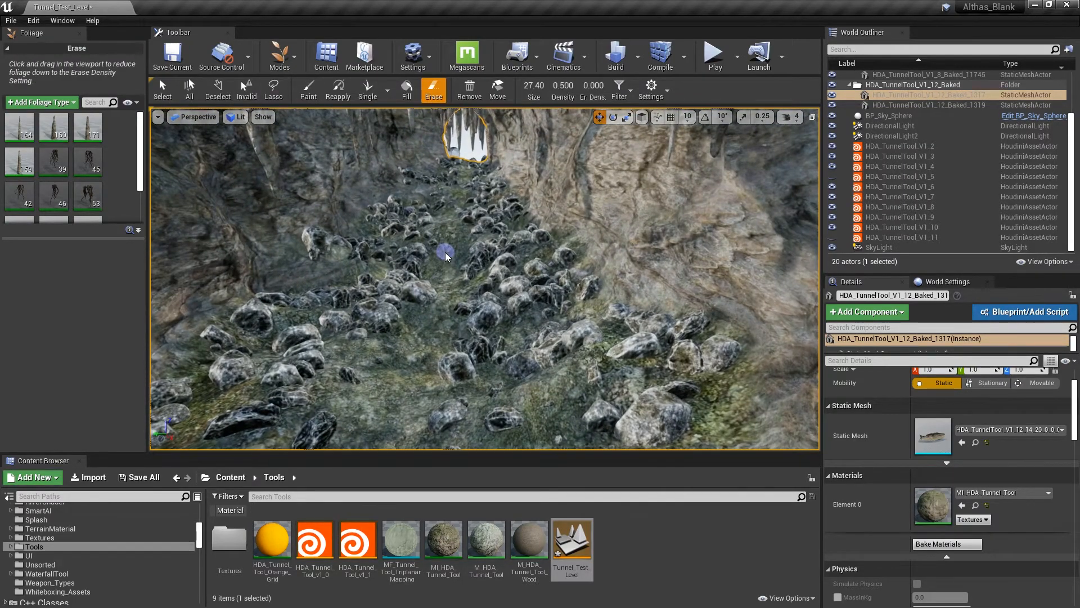
- Enlarge the erase brush to 118.4 and thin out the rocks along the middle of the tunnel floor
key("bracketright")
key("bracketright")
key("bracketright")
key("bracketright")
key("bracketright")
key("bracketright")
key("bracketright")
key("bracketright")
key("bracketright")
key("bracketright")
key("bracketright")
key("bracketright")
key("bracketright")
key("bracketright")
key("bracketright")
key("bracketright")
key("bracketright")
key("bracketright")
key("bracketright")
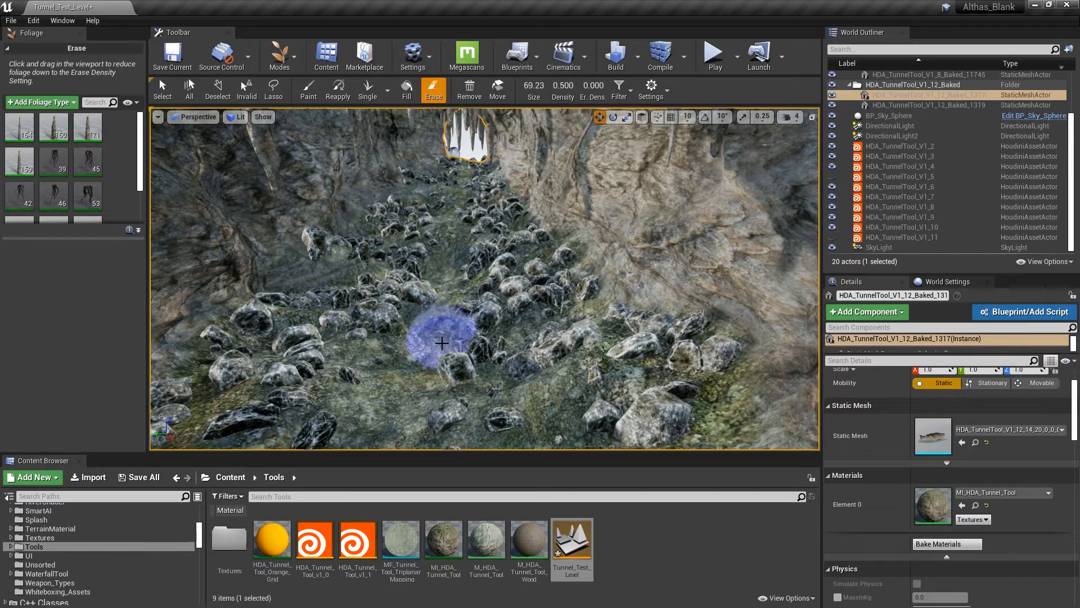
mouse_move(489, 367)
right_mouse_down()
mouse_move(488, 332)
mouse_move(490, 405)
mouse_move(489, 394)
right_mouse_up()
key("w")
mouse_move(572, 400)
right_mouse_down()
mouse_move(613, 348)
mouse_move(664, 383)
mouse_move(431, 251)
right_mouse_up()
right_click_drag(540, 228, 599, 221)
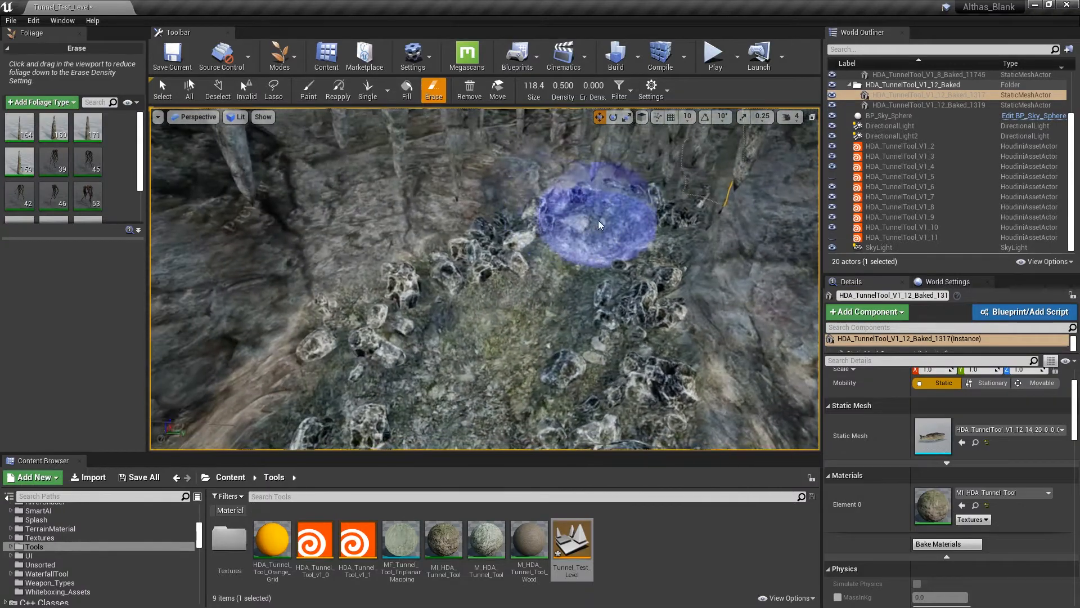
right_click_drag(594, 278, 527, 333)
right_click_drag(505, 293, 549, 286)
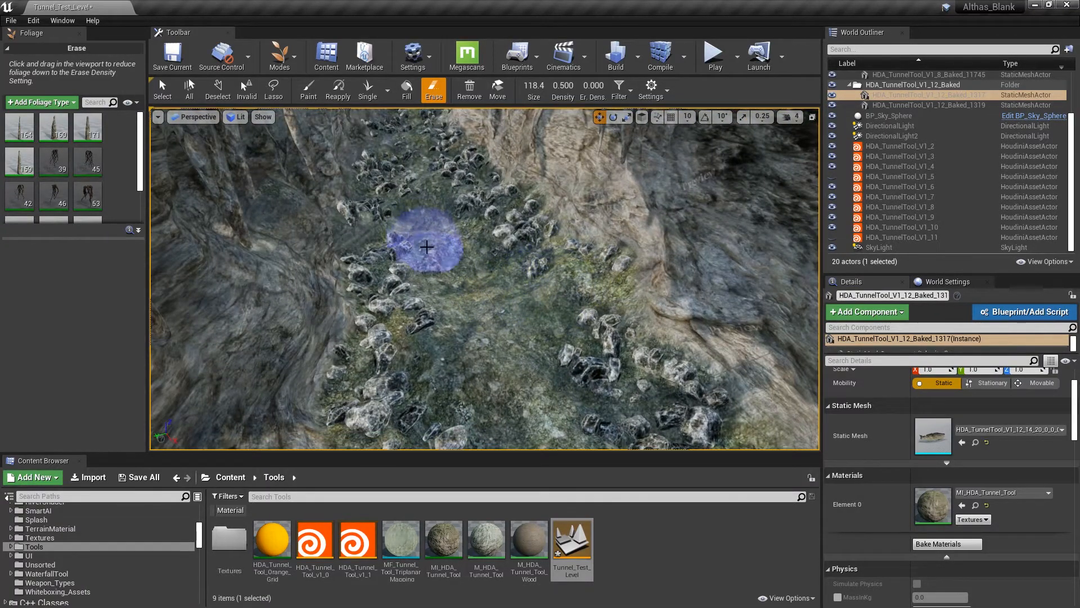
mouse_move(314, 284)
right_mouse_down()
mouse_move(323, 253)
mouse_move(399, 276)
right_mouse_up()
- Erase some of the stalactites crowding the ceiling near the tunnel's open end
mouse_move(467, 254)
right_mouse_down()
mouse_move(534, 232)
mouse_move(524, 242)
mouse_move(472, 223)
right_mouse_up()
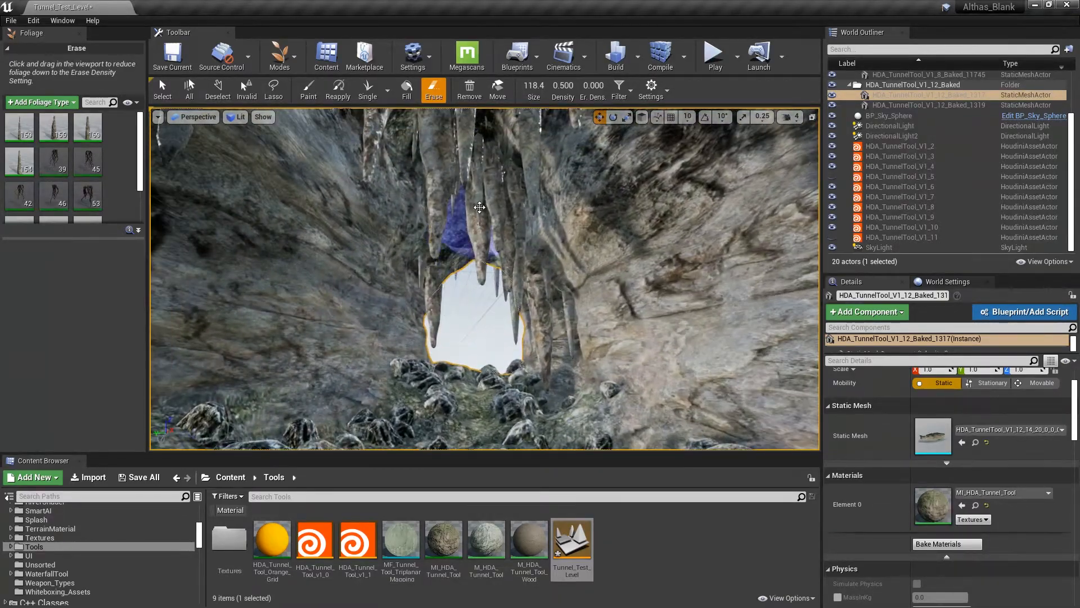
right_click_drag(489, 169, 491, 138)
left_click(386, 276)
mouse_move(386, 275)
right_mouse_down()
mouse_move(437, 251)
mouse_move(506, 259)
mouse_move(510, 243)
right_mouse_up()
left_click_drag(510, 243, 542, 241)
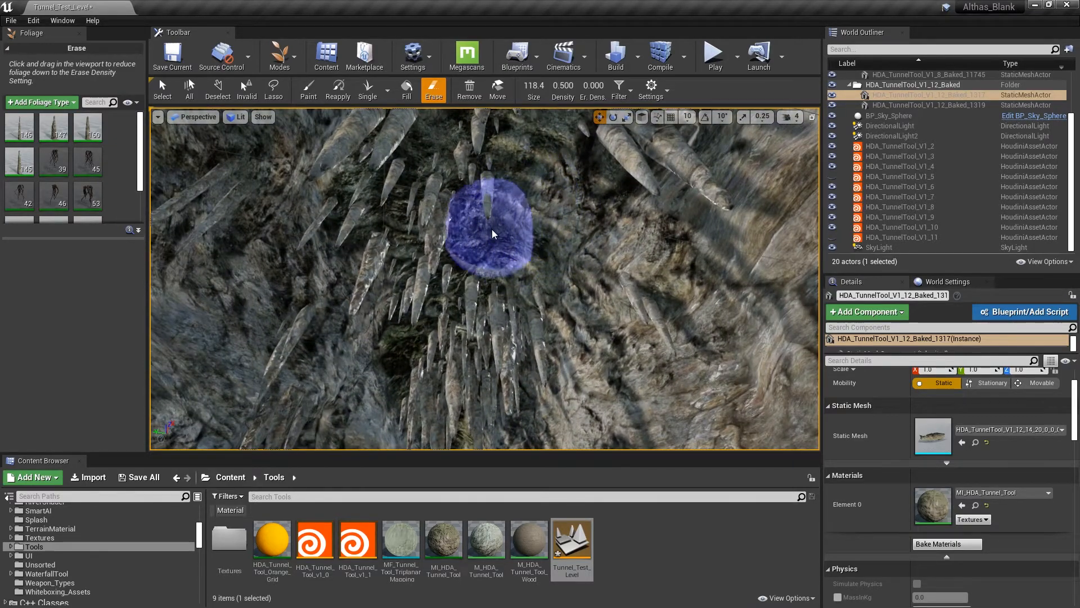
mouse_move(509, 218)
right_mouse_down()
mouse_move(467, 248)
mouse_move(447, 298)
right_mouse_up()
left_click_drag(447, 299, 435, 339)
mouse_move(434, 339)
right_mouse_down()
mouse_move(428, 321)
mouse_move(358, 286)
right_mouse_up()
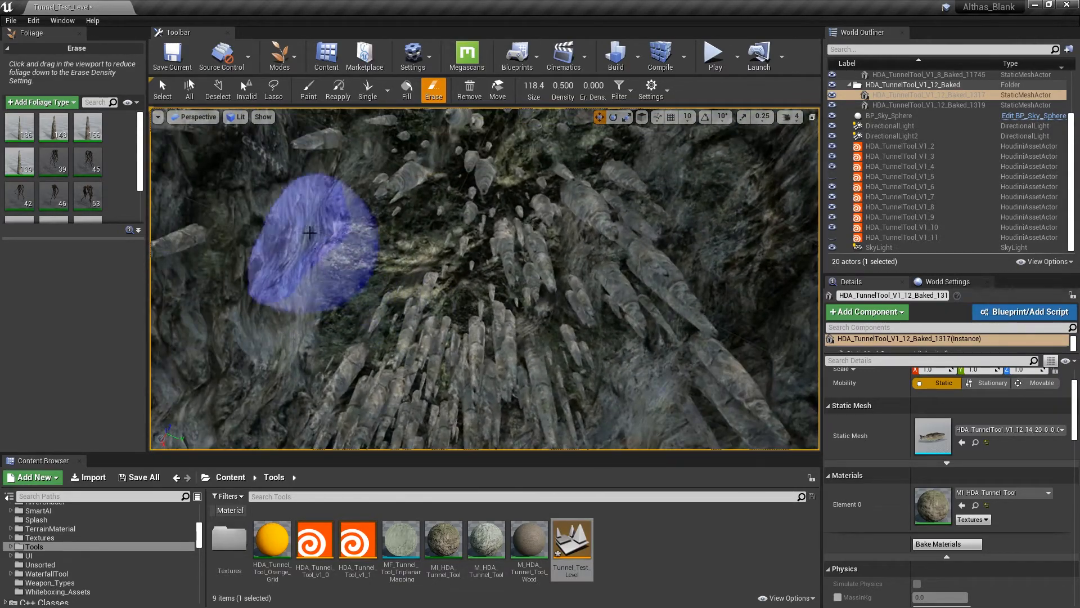
- Thin out the stalactites hanging along the tunnel's side walls and upper edges with the erase brush
right_click_drag(423, 271, 735, 337)
left_click_drag(735, 338, 731, 339)
mouse_move(731, 339)
right_mouse_down()
mouse_move(704, 326)
mouse_move(598, 345)
right_mouse_up()
left_click_drag(598, 346, 598, 346)
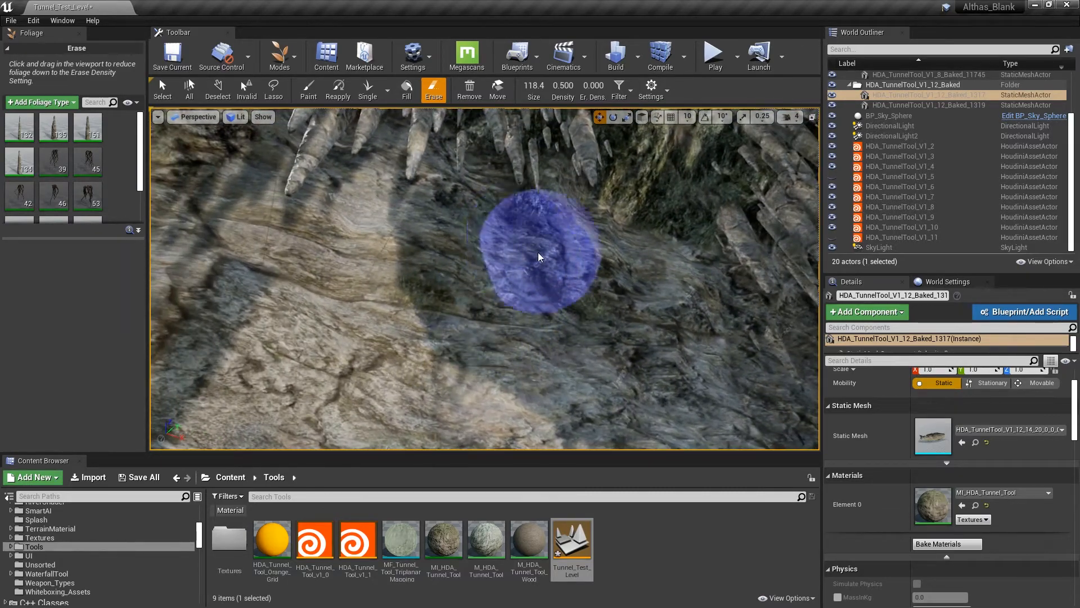
mouse_move(538, 257)
right_mouse_down()
mouse_move(528, 218)
mouse_move(454, 303)
right_mouse_up()
left_click_drag(328, 291, 518, 302)
mouse_move(519, 302)
right_mouse_down()
mouse_move(554, 325)
mouse_move(435, 271)
right_mouse_up()
scroll(564, 337, "up", 3)
left_click_drag(436, 271, 475, 266)
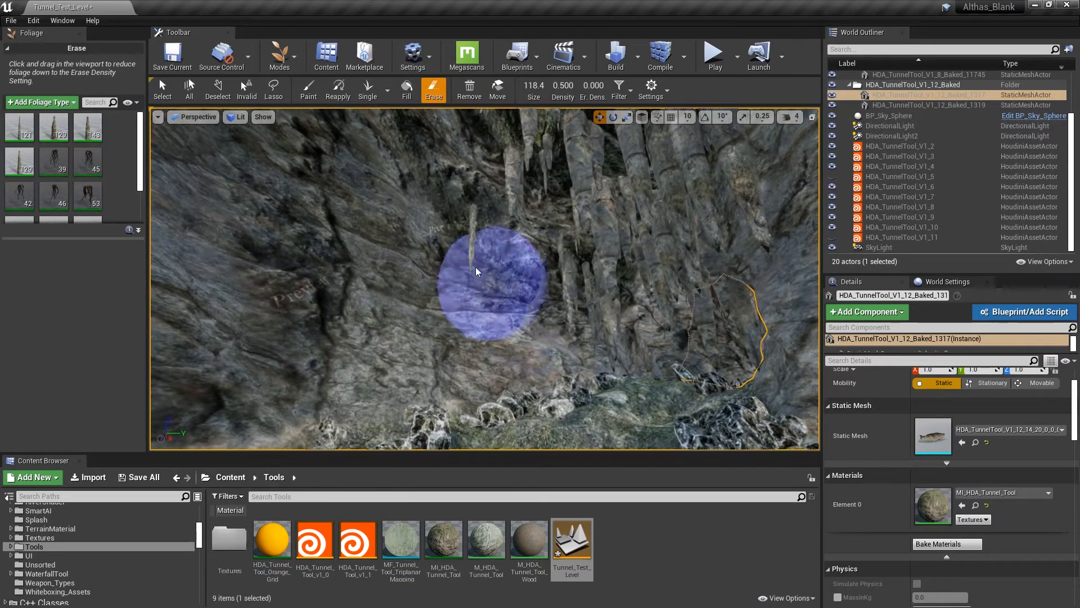
mouse_move(475, 267)
right_mouse_down()
mouse_move(367, 256)
mouse_move(393, 264)
mouse_move(433, 313)
right_mouse_up()
left_click_drag(434, 313, 486, 235)
- Reduce the erase brush size to 60.79 and erase stalactites around the root-covered opening
key("bracketleft")
key("bracketleft")
key("bracketleft")
key("bracketleft")
key("bracketleft")
key("bracketleft")
key("bracketleft")
key("bracketleft")
key("bracketleft")
key("bracketleft")
key("bracketleft")
key("bracketleft")
key("bracketleft")
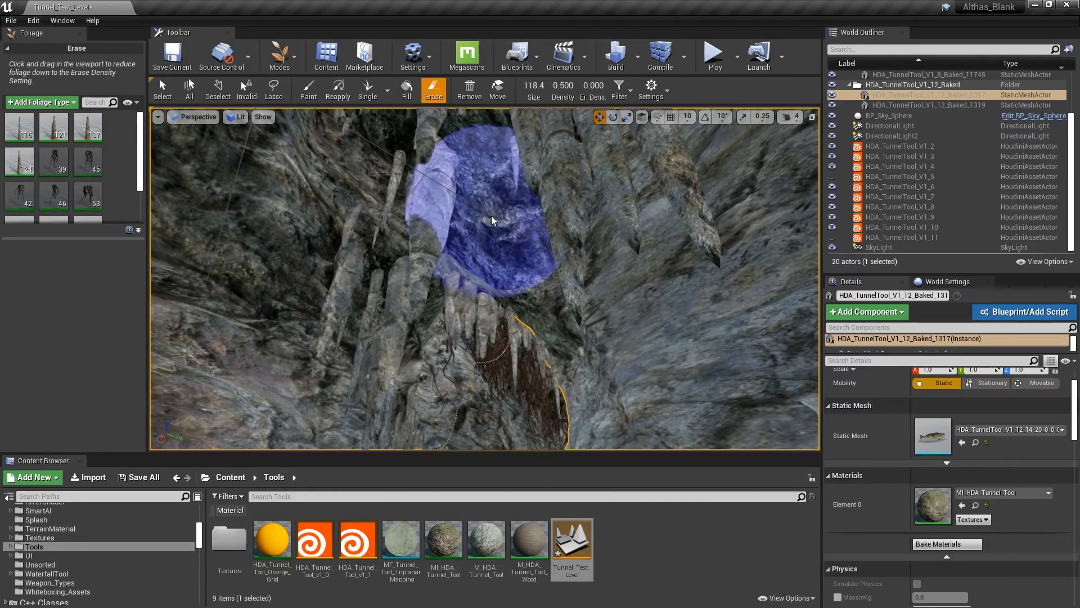
right_click_drag(497, 309, 492, 332)
right_click_drag(515, 268, 533, 292)
key("s")
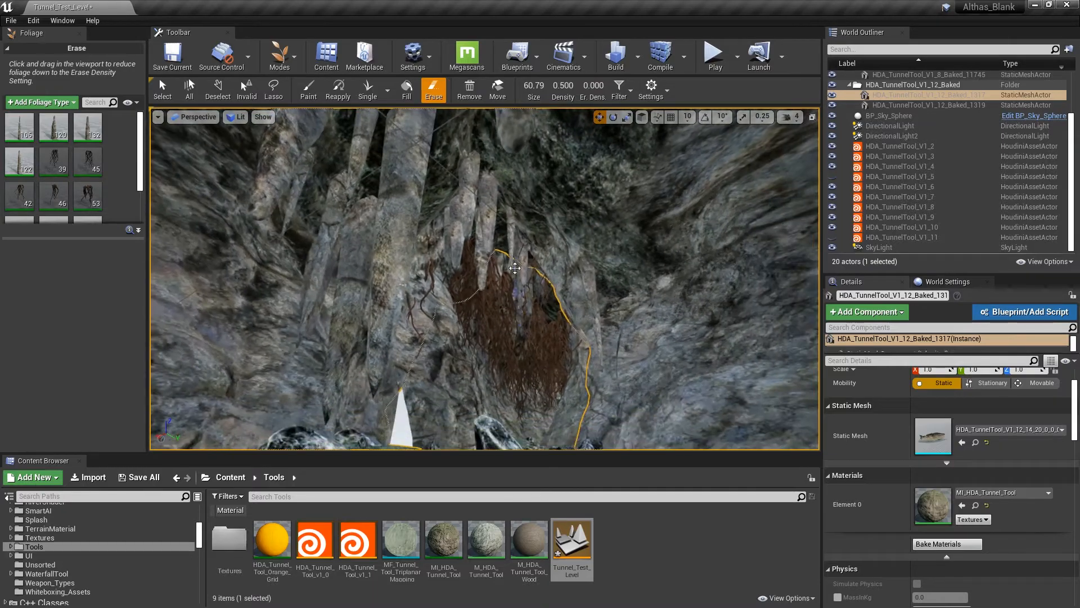
key("s")
- Erase more stalactites from the dense ceiling clusters further along the tunnel
mouse_move(512, 219)
right_mouse_down()
mouse_move(510, 248)
mouse_move(501, 239)
mouse_move(532, 180)
mouse_move(515, 225)
mouse_move(461, 270)
mouse_move(186, 253)
mouse_move(194, 231)
right_mouse_up()
key("w")
key("w")
key("w")
right_click_drag(458, 377, 490, 258)
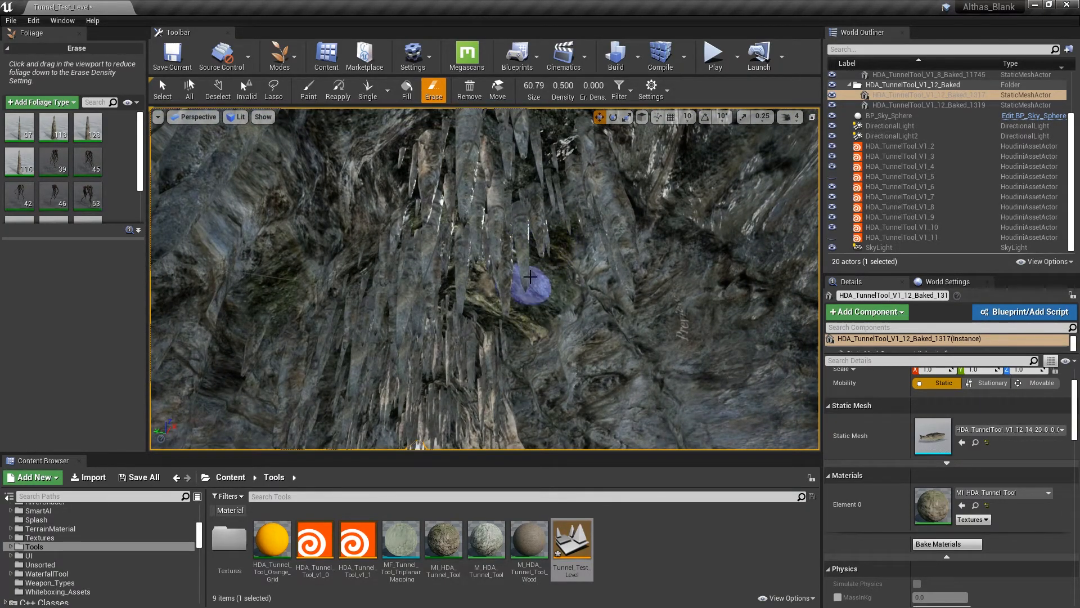
key("w")
mouse_move(559, 261)
right_mouse_down()
mouse_move(495, 309)
mouse_move(472, 380)
mouse_move(495, 345)
mouse_move(499, 260)
mouse_move(499, 287)
right_mouse_up()
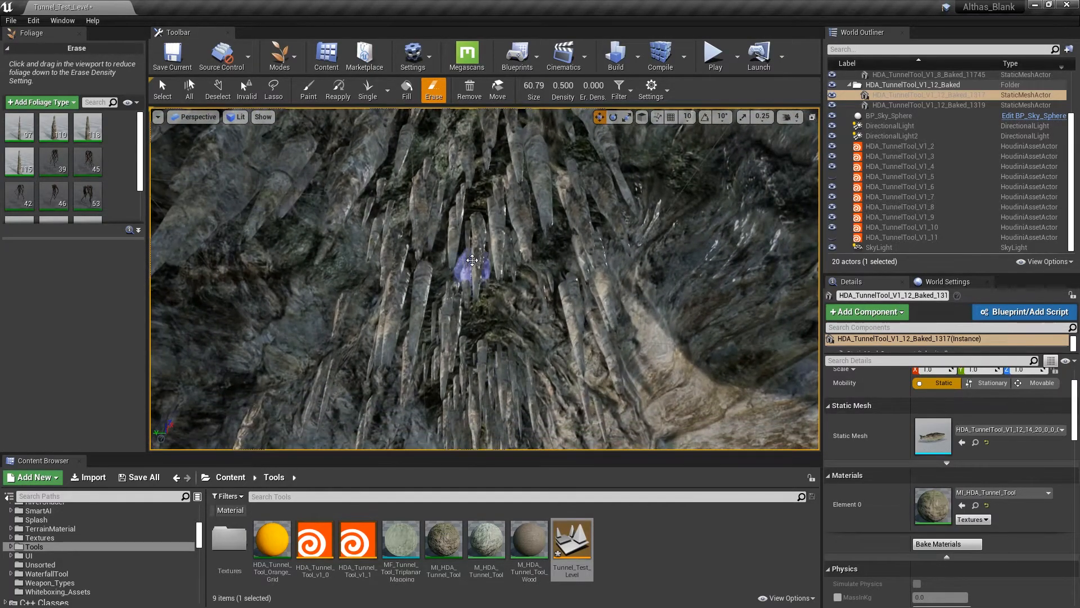
mouse_move(446, 329)
right_mouse_down()
mouse_move(454, 449)
mouse_move(455, 416)
mouse_move(495, 410)
mouse_move(509, 369)
mouse_move(454, 373)
mouse_move(509, 246)
mouse_move(444, 221)
right_mouse_up()
key("w")
key("s")
right_click_drag(419, 256, 413, 332)
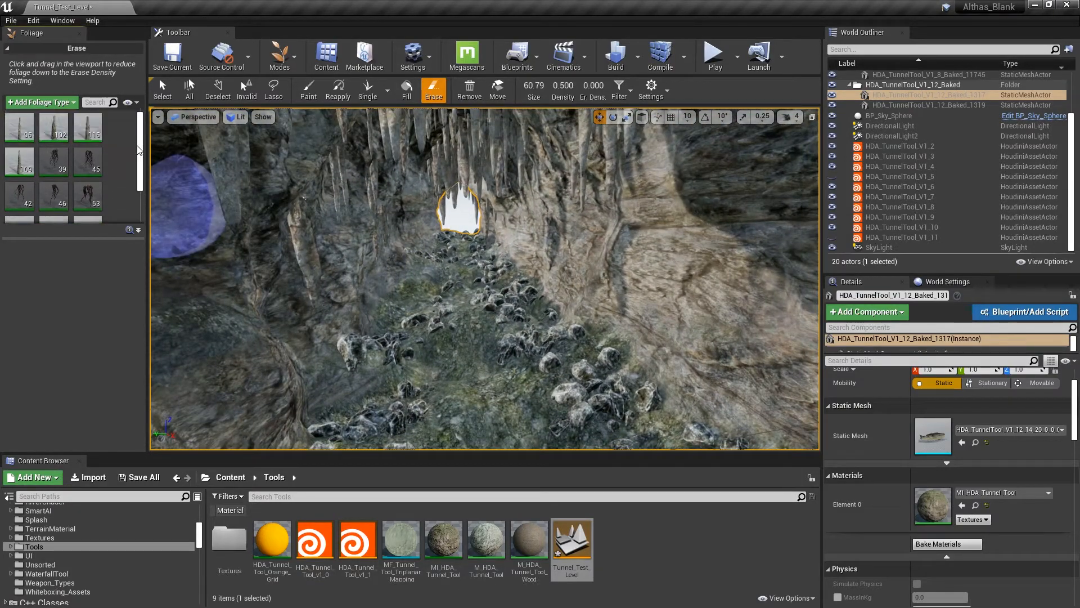
- Select the four stalactite foliage types and set their Scale X range to a minimum of 0.1 and a maximum of 2.0
left_click(19, 171)
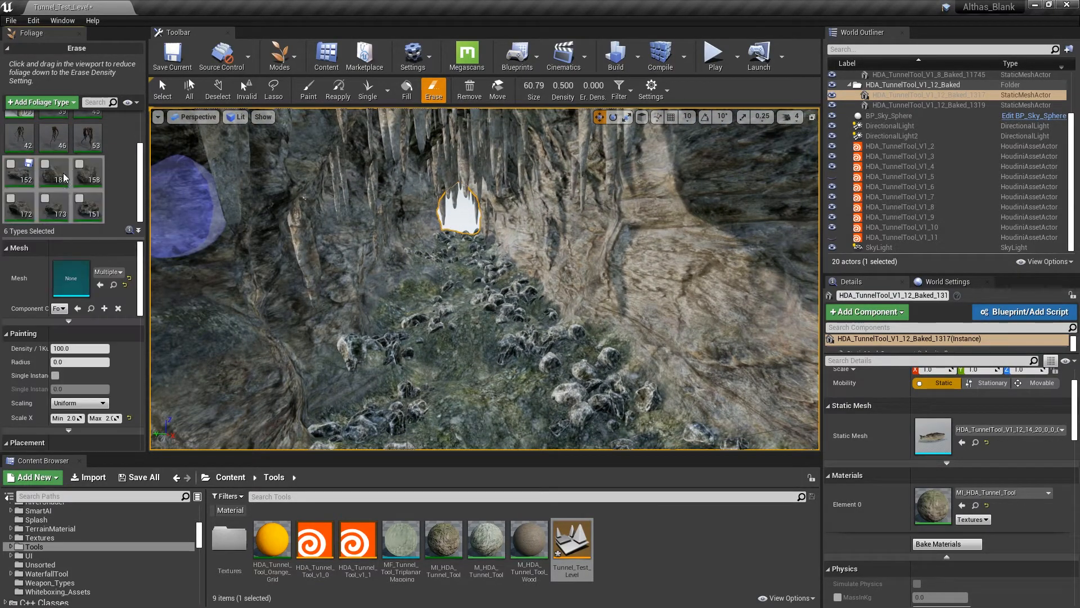
scroll(19, 115, "up", 2)
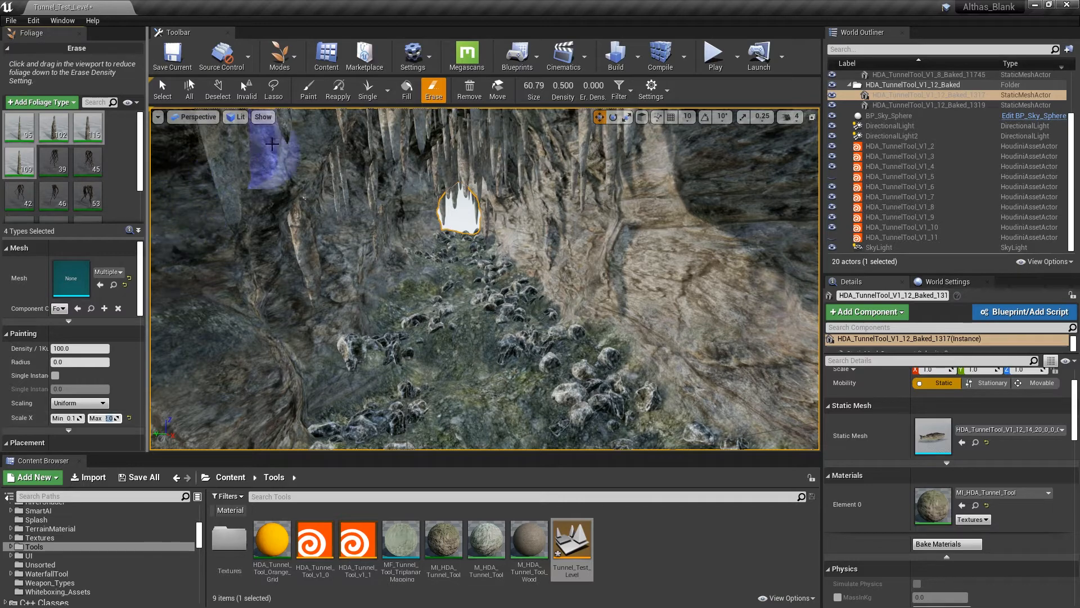
- Activate the foliage Paint tool, try painting stalactites in the tunnel, and undo the foliage edit
left_click(304, 97)
right_click_drag(425, 289, 424, 355)
key("ctrl+z")
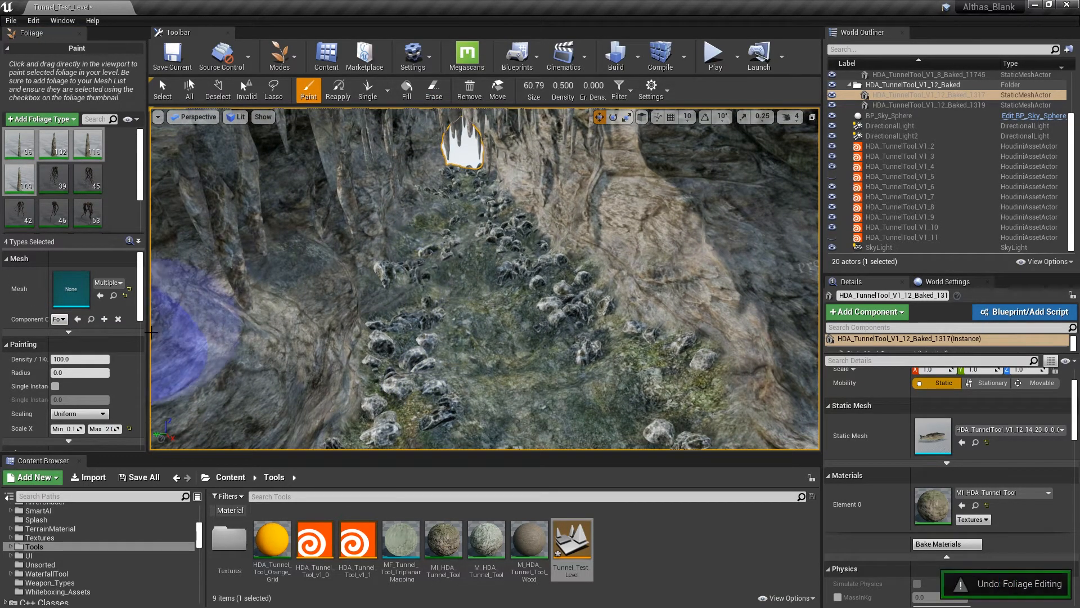
- Turn off Align to Normal for the four selected stalactite types and paint upright stalagmites along the edge of the tunnel floor
scroll(119, 380, "down", 3)
scroll(114, 405, "down", 1)
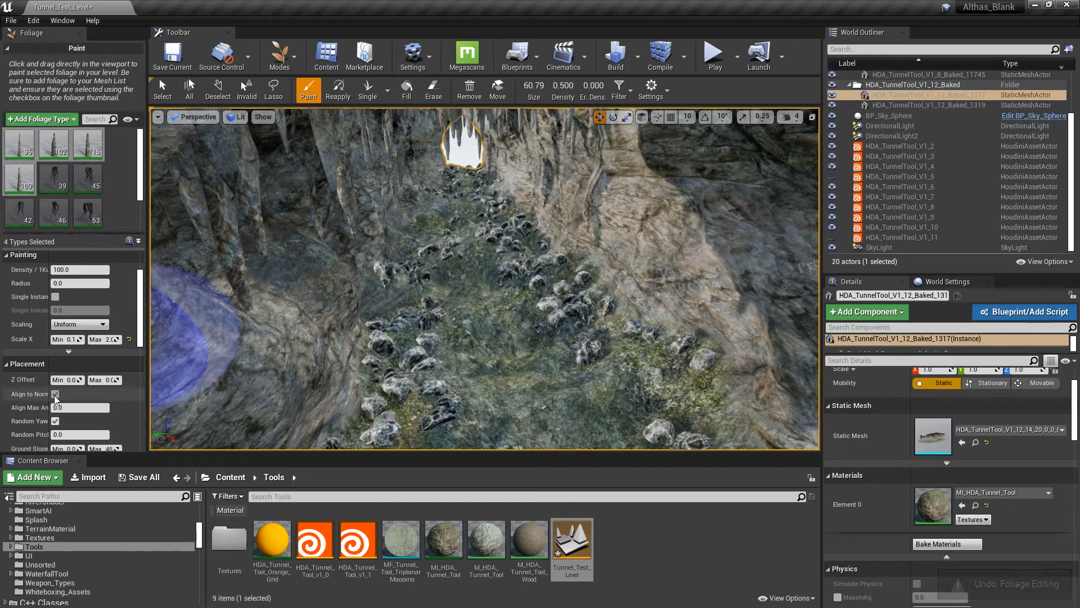
left_click(54, 395)
right_click_drag(387, 354, 356, 290)
mouse_move(431, 298)
left_mouse_down()
mouse_move(382, 390)
mouse_move(407, 389)
left_mouse_up()
mouse_move(407, 390)
right_mouse_down()
mouse_move(400, 380)
mouse_move(304, 401)
mouse_move(321, 408)
right_mouse_up()
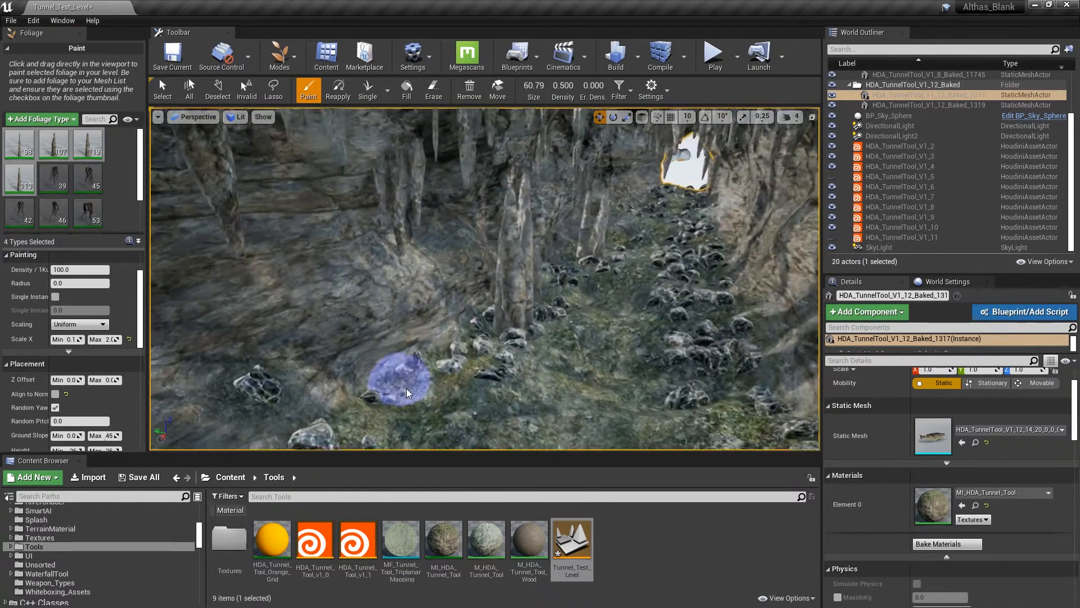
mouse_move(406, 389)
left_mouse_down()
mouse_move(470, 355)
mouse_move(494, 364)
left_mouse_up()
- Paint more upright stalagmites along both sides of the rocky floor further through the tunnel
right_click_drag(494, 365, 338, 383)
left_click_drag(493, 364, 467, 324)
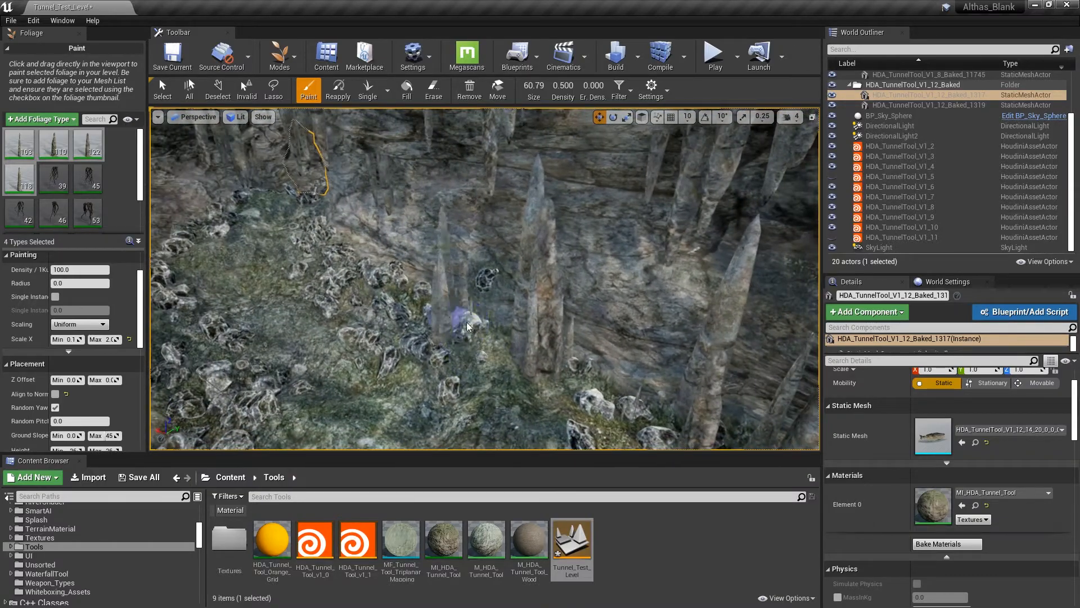
mouse_move(467, 327)
right_mouse_down()
mouse_move(394, 331)
mouse_move(382, 343)
mouse_move(461, 325)
mouse_move(394, 332)
mouse_move(349, 320)
mouse_move(315, 337)
mouse_move(327, 346)
right_mouse_up()
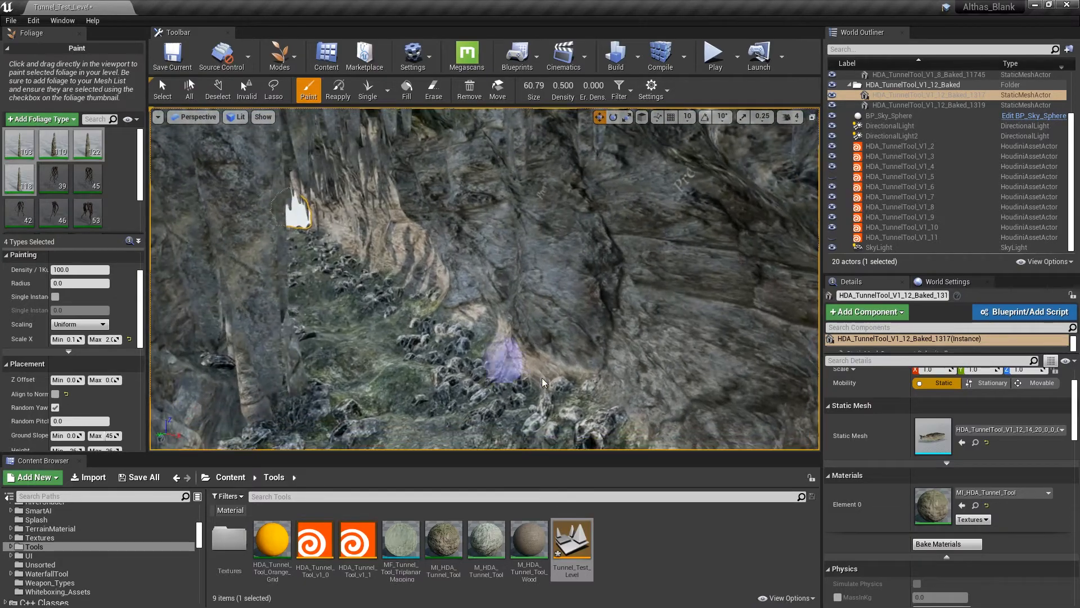
mouse_move(579, 403)
right_mouse_down()
mouse_move(506, 394)
mouse_move(517, 388)
mouse_move(428, 321)
right_mouse_up()
left_click(428, 321)
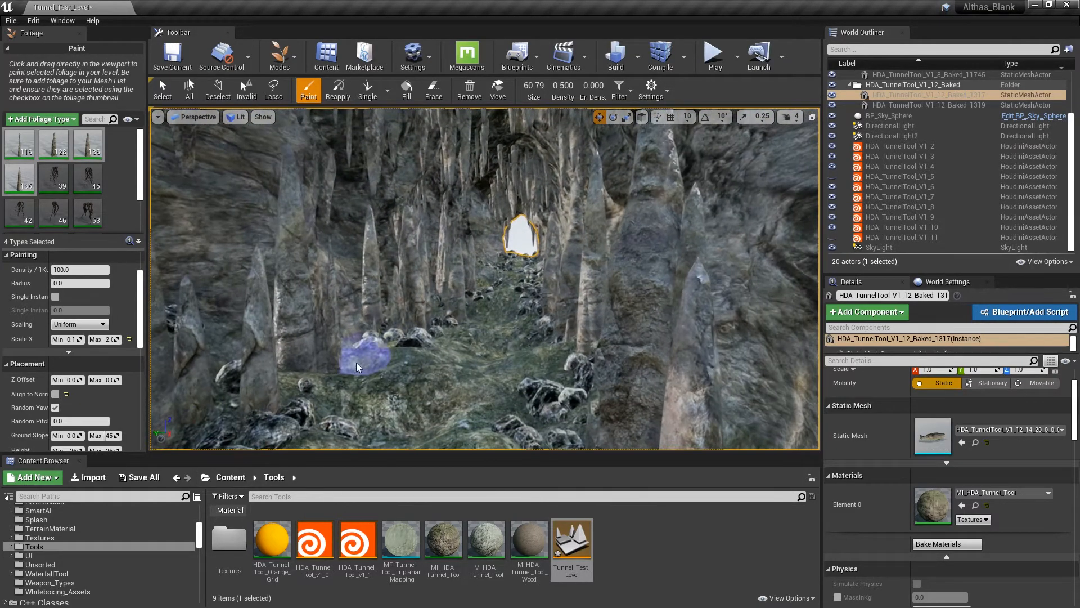
mouse_move(429, 354)
right_mouse_down()
mouse_move(431, 344)
mouse_move(429, 355)
right_mouse_up()
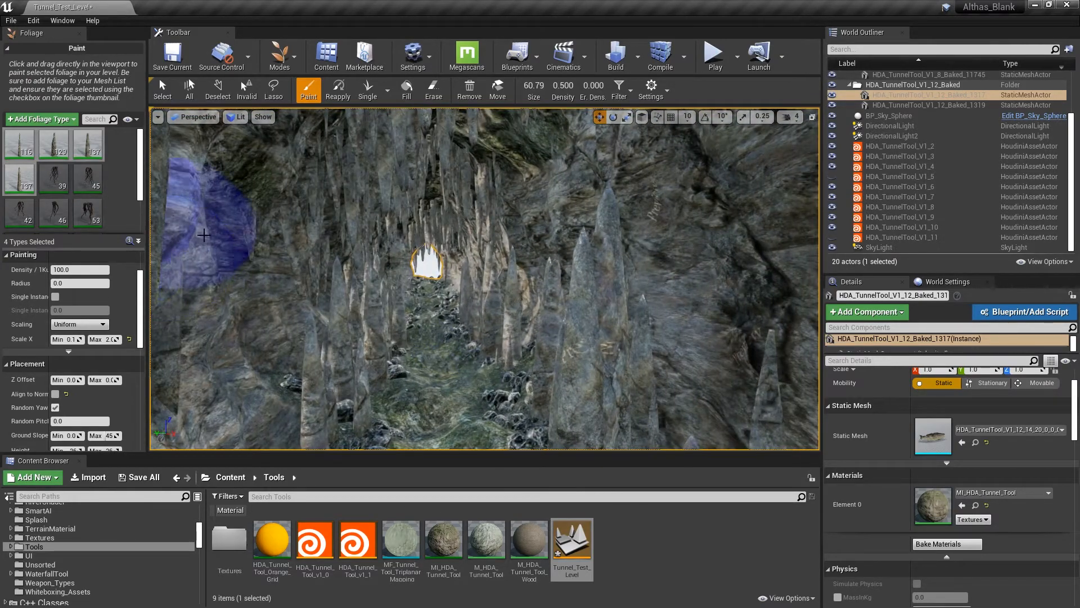
- Raise the maximum Ground Slope Angle of the stalactite types and test-paint them on the tunnel ceiling, undoing the first attempts
right_click_drag(504, 359, 508, 307)
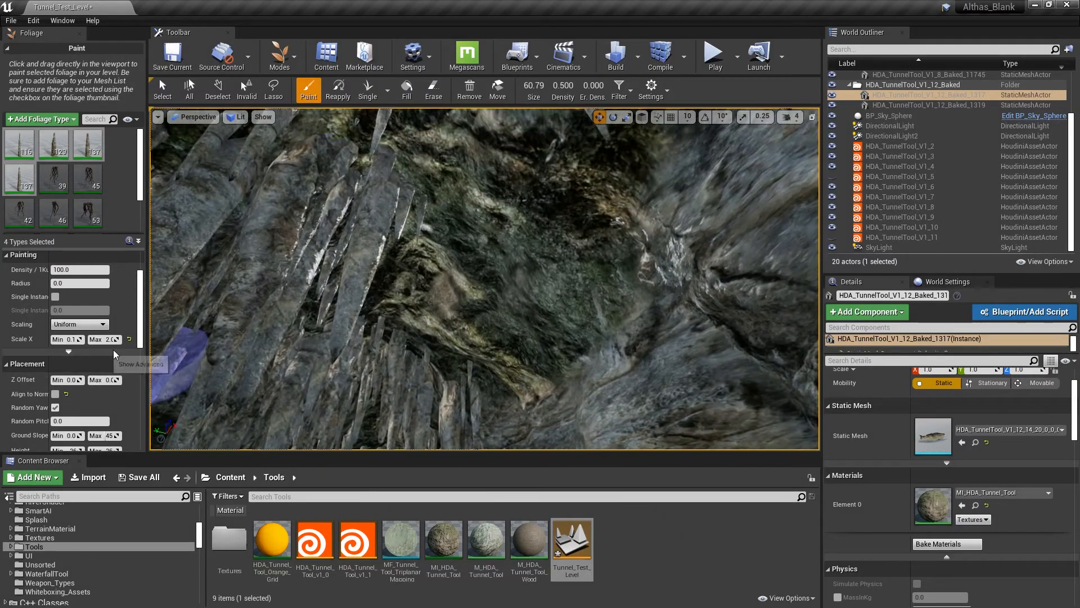
left_click_drag(141, 339, 142, 358)
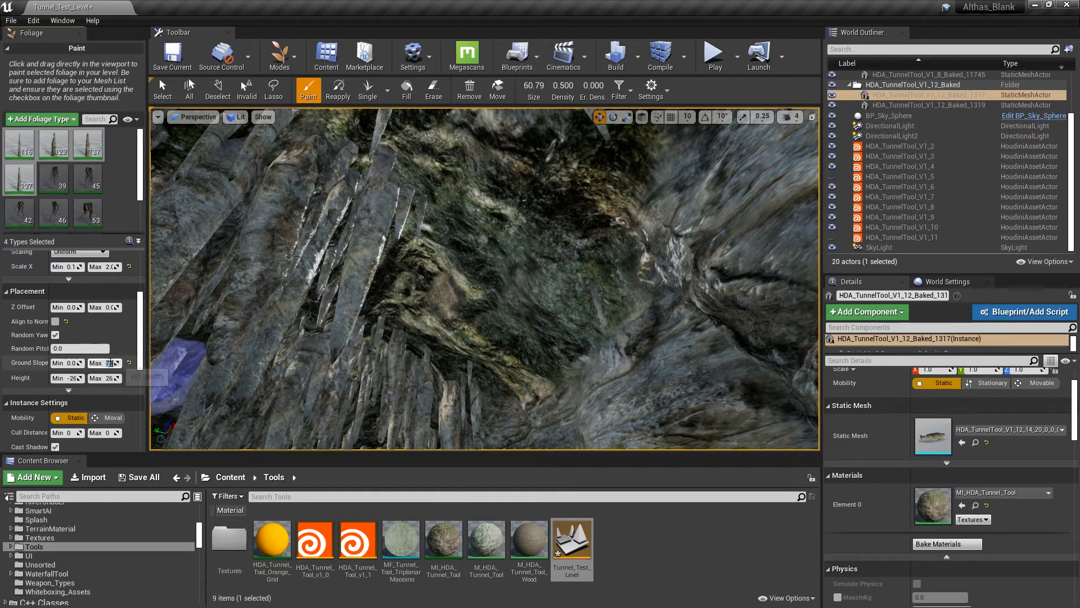
left_click(518, 210)
mouse_move(518, 210)
right_mouse_down()
mouse_move(394, 225)
mouse_move(540, 239)
mouse_move(495, 242)
mouse_move(492, 261)
right_mouse_up()
key("ctrl+z")
key("ctrl+z")
key("w")
left_click(492, 261)
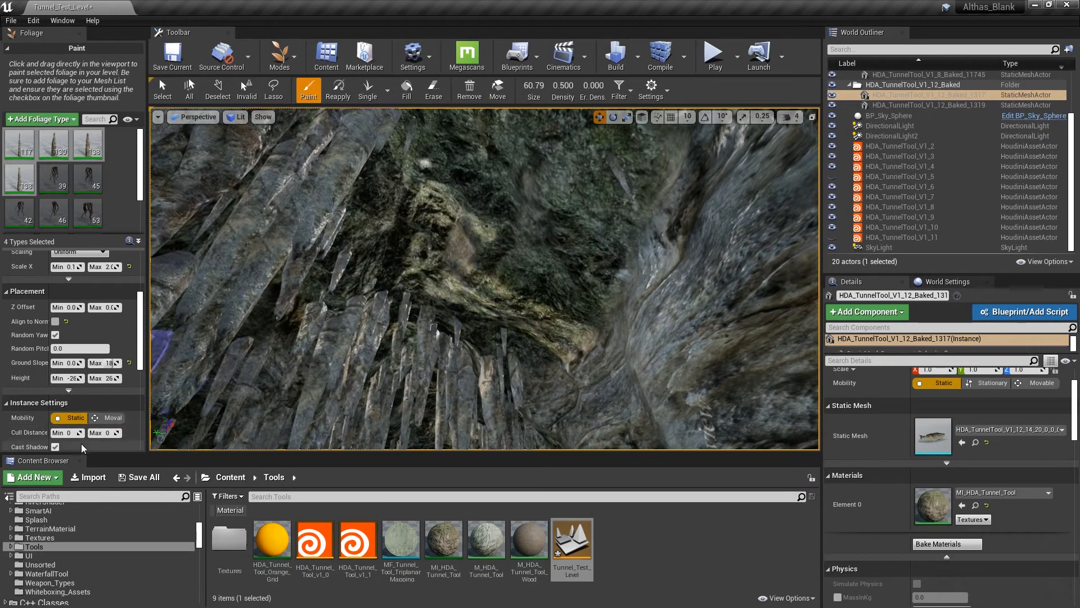
- Turn Align to Normal back on, try painting stalactites on the ceiling, and undo the paint stroke
scroll(131, 407, "down", 2)
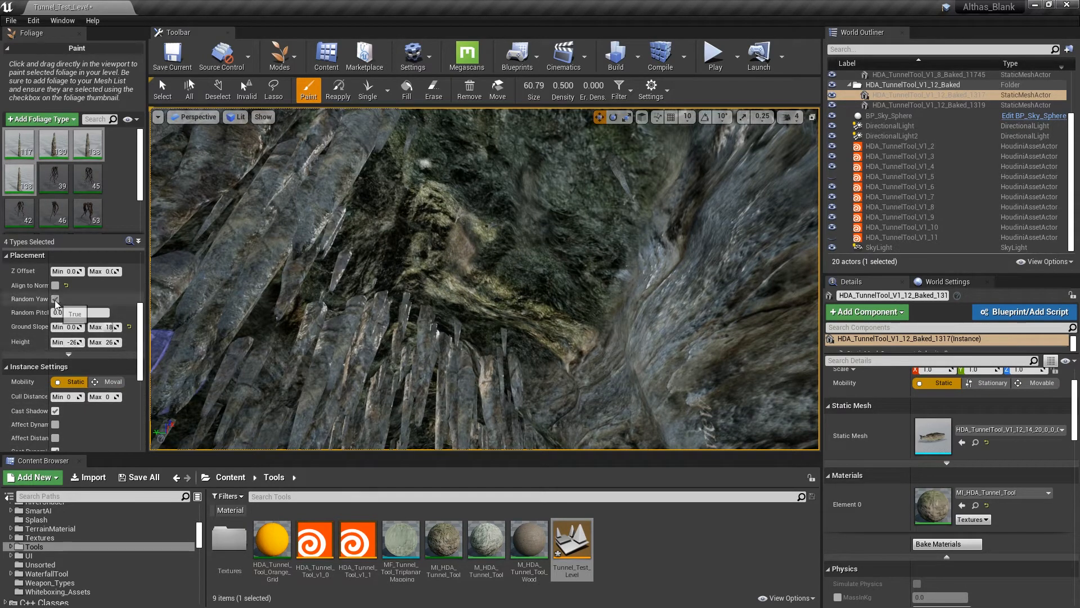
left_click(55, 285)
left_click(518, 180)
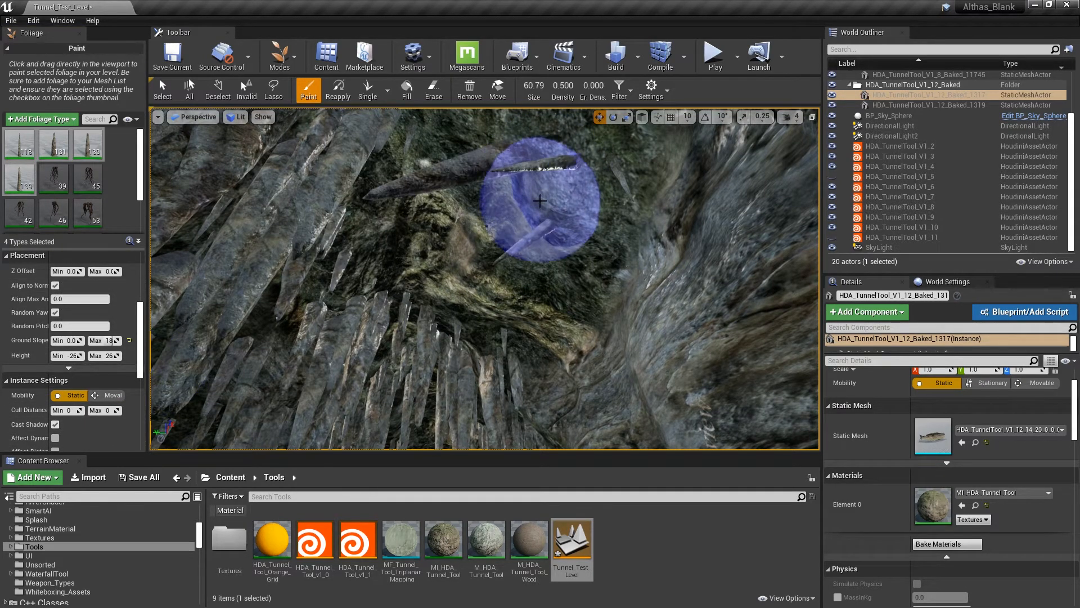
key("ctrl+z")
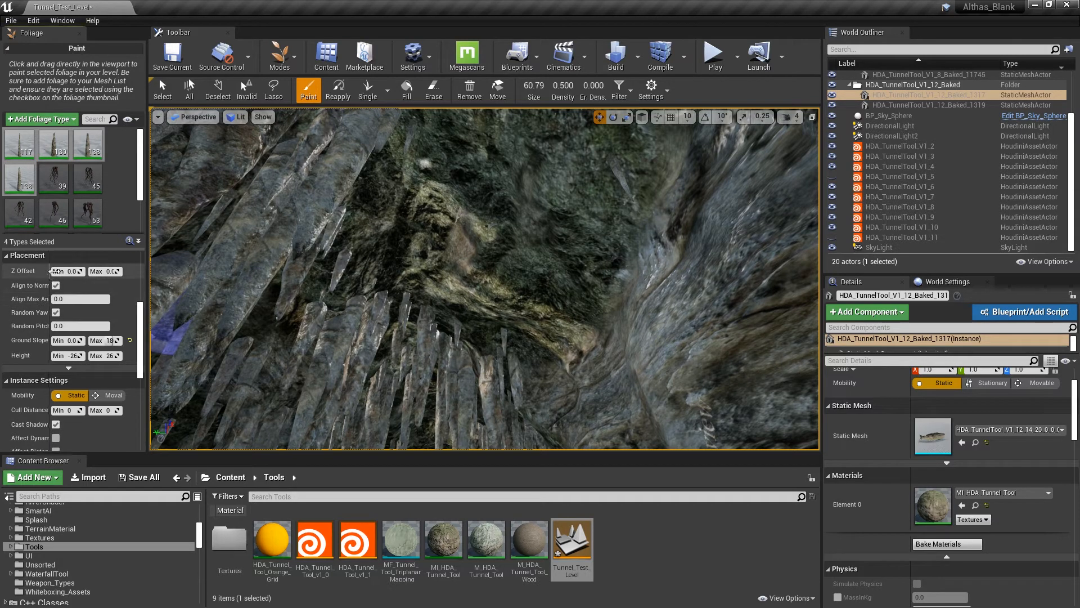
- Examine the foliage Placement and Instance Settings, including the advanced placement options, for controls affecting stalactite orientation
scroll(139, 326, "down", 5)
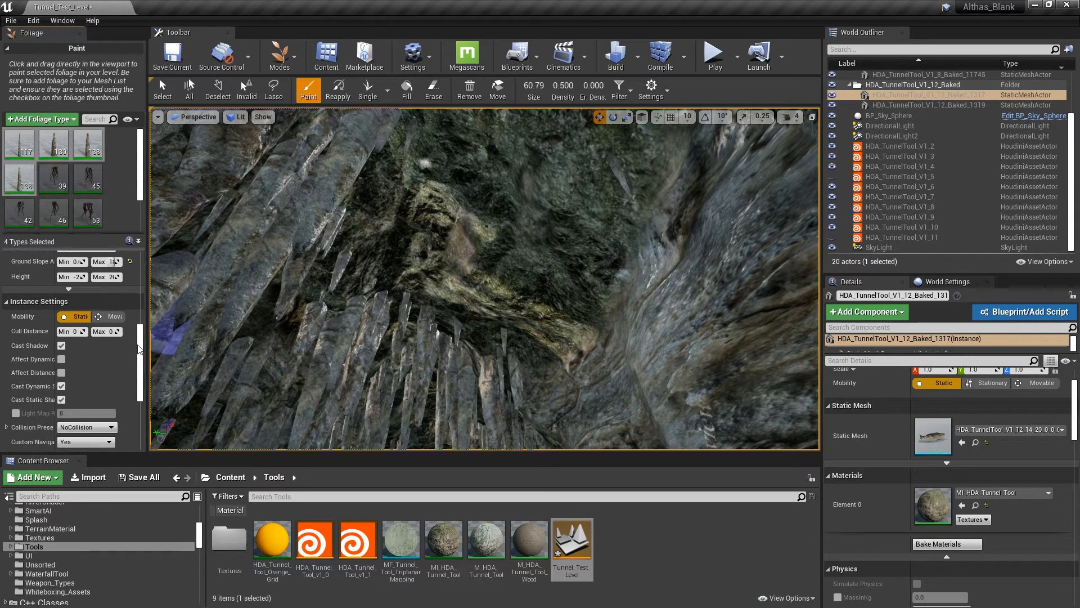
scroll(139, 325, "up", 5)
scroll(139, 325, "up", 5)
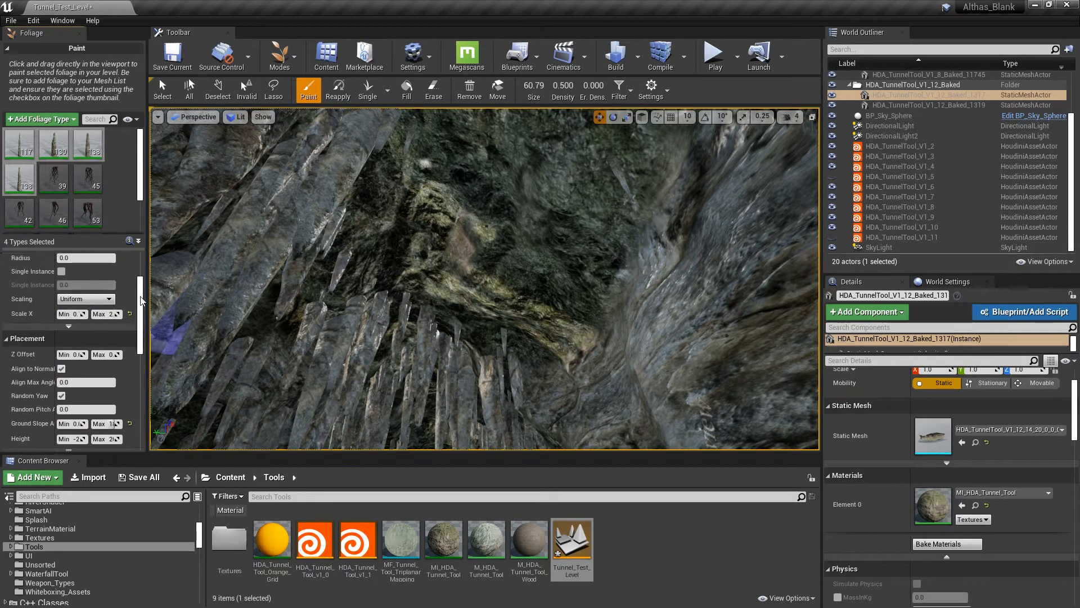
scroll(133, 310, "down", 5)
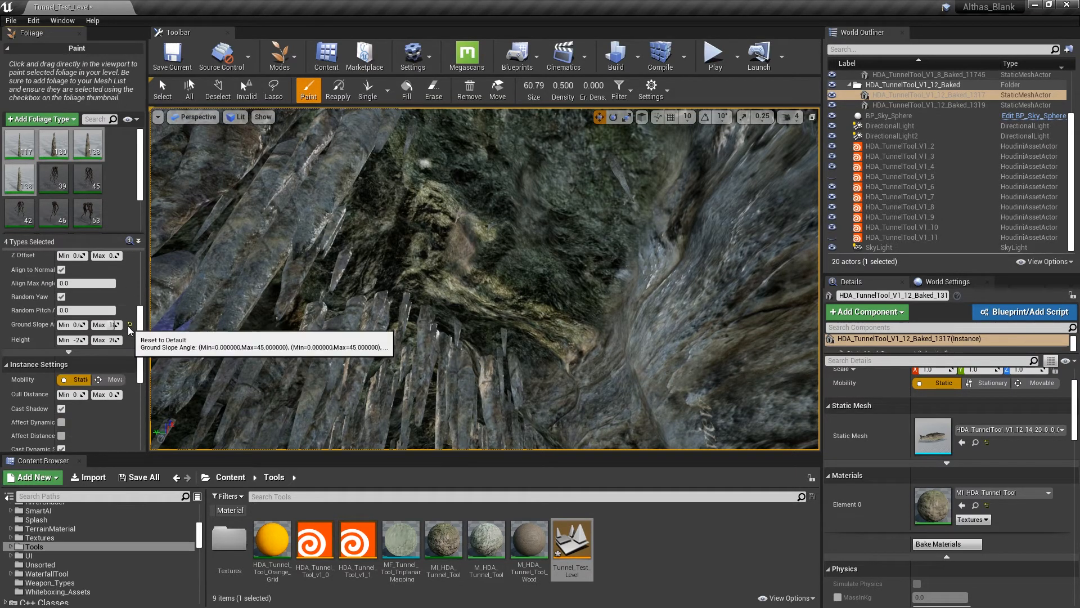
scroll(127, 326, "up", 3)
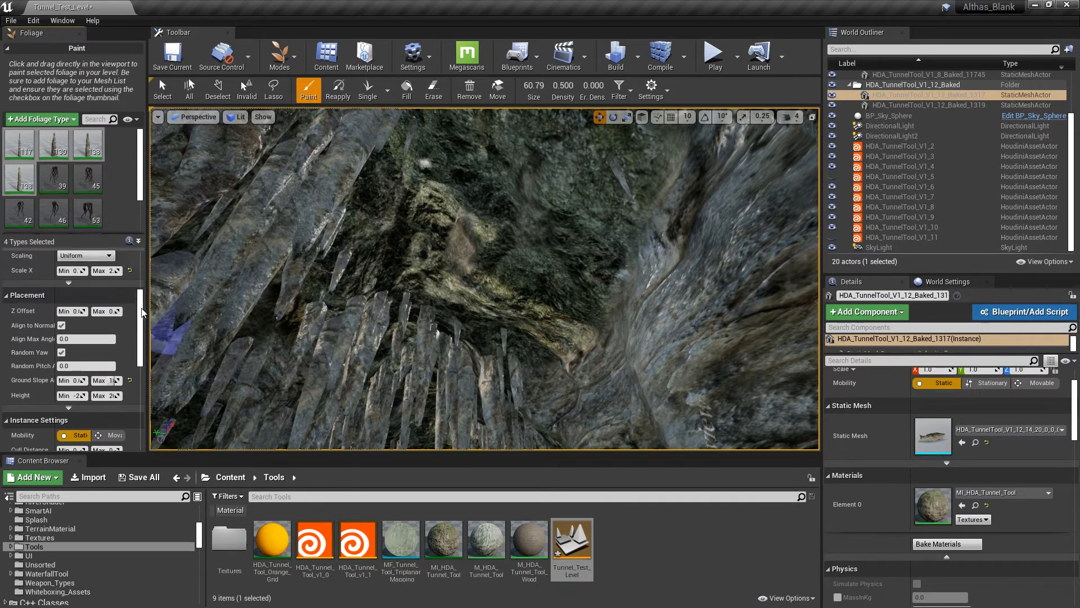
left_click(69, 414)
scroll(135, 355, "down", 2)
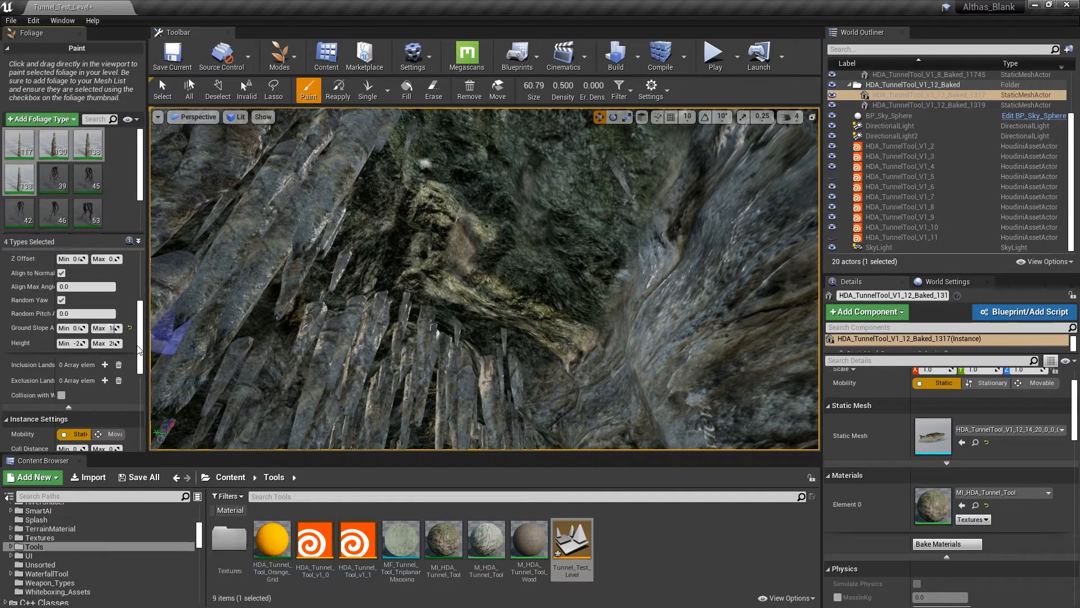
scroll(136, 350, "up", 2)
- Activate the foliage Erase tool at the root-covered tunnel exterior and select the five root foliage types instead of the stalactites
mouse_move(532, 411)
right_mouse_down()
mouse_move(516, 491)
mouse_move(553, 502)
mouse_move(637, 324)
mouse_move(392, 325)
mouse_move(501, 332)
mouse_move(628, 366)
mouse_move(585, 324)
mouse_move(523, 320)
mouse_move(484, 329)
mouse_move(466, 349)
mouse_move(552, 355)
right_mouse_up()
key("s")
key("d")
key("e")
key("w")
key("w")
key("a")
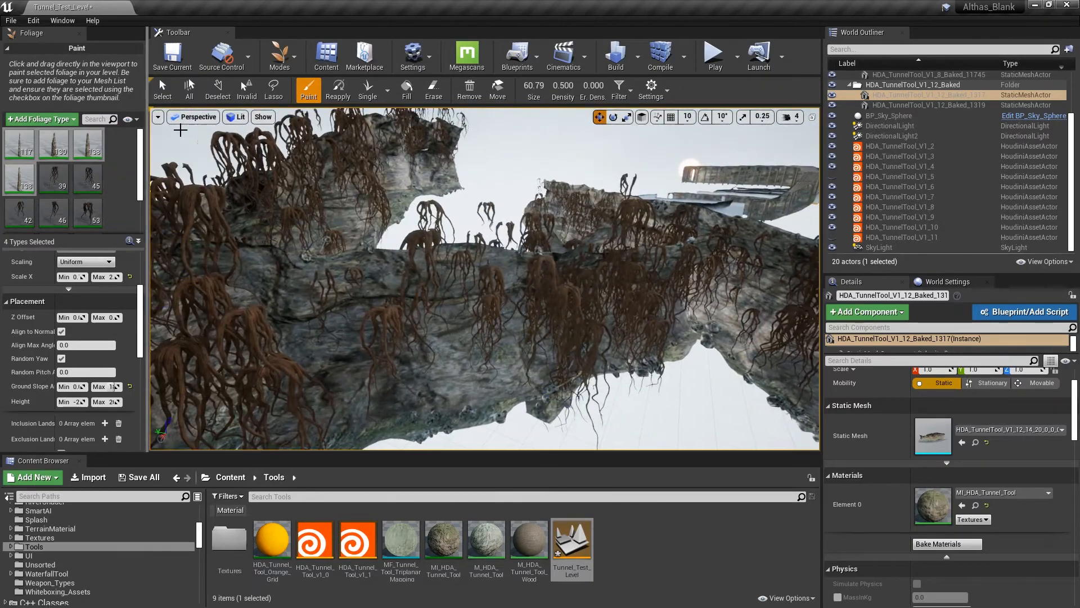
mouse_move(403, 129)
right_mouse_down()
mouse_move(450, 131)
mouse_move(408, 141)
right_mouse_up()
key("d")
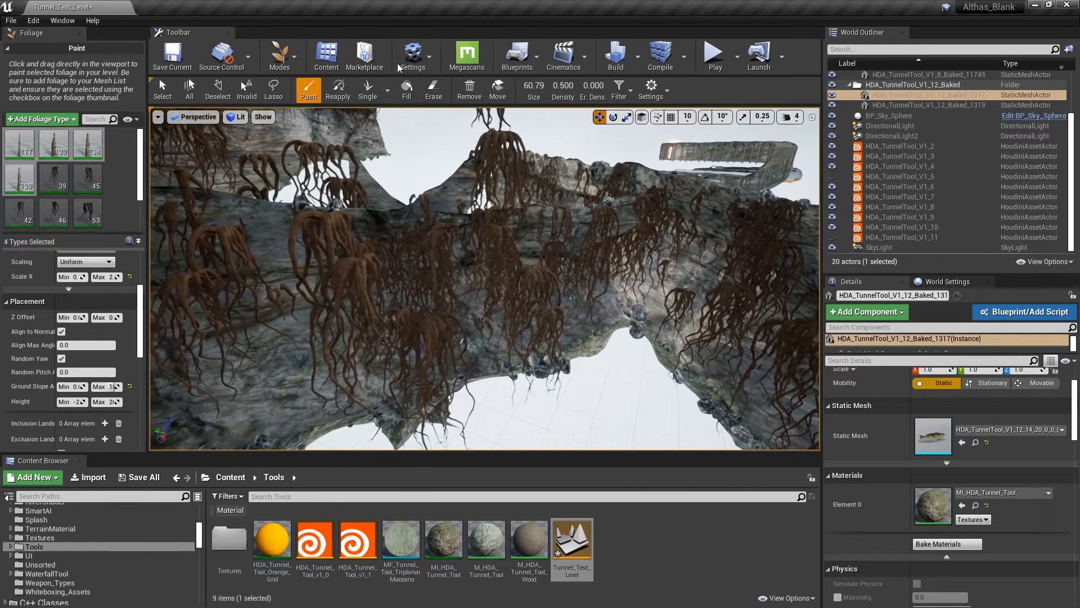
left_click(431, 92)
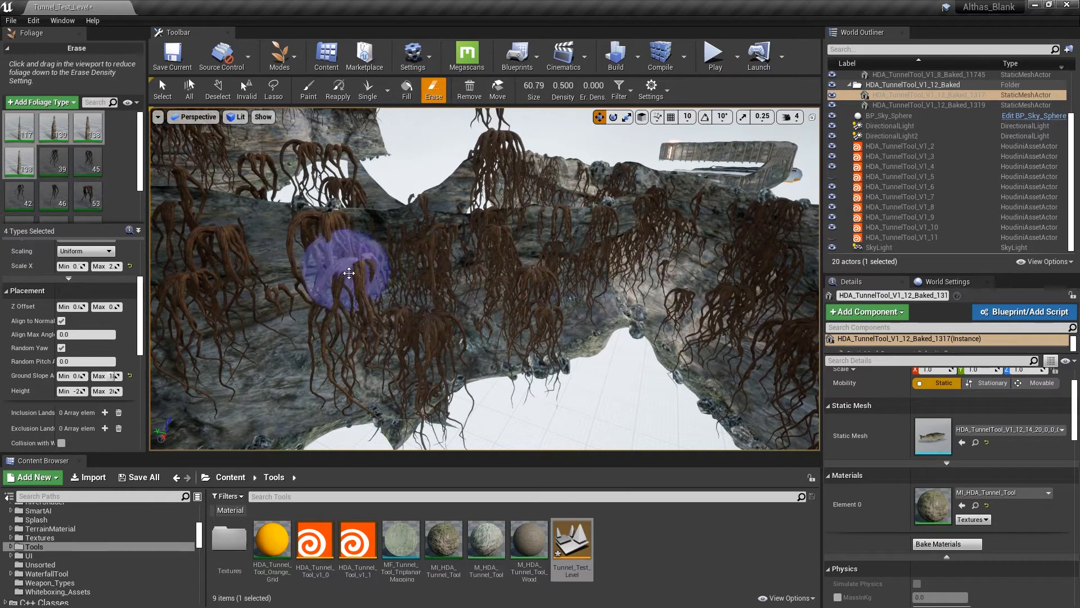
right_click_drag(348, 273, 394, 273)
key("a")
scroll(58, 153, "down", 1)
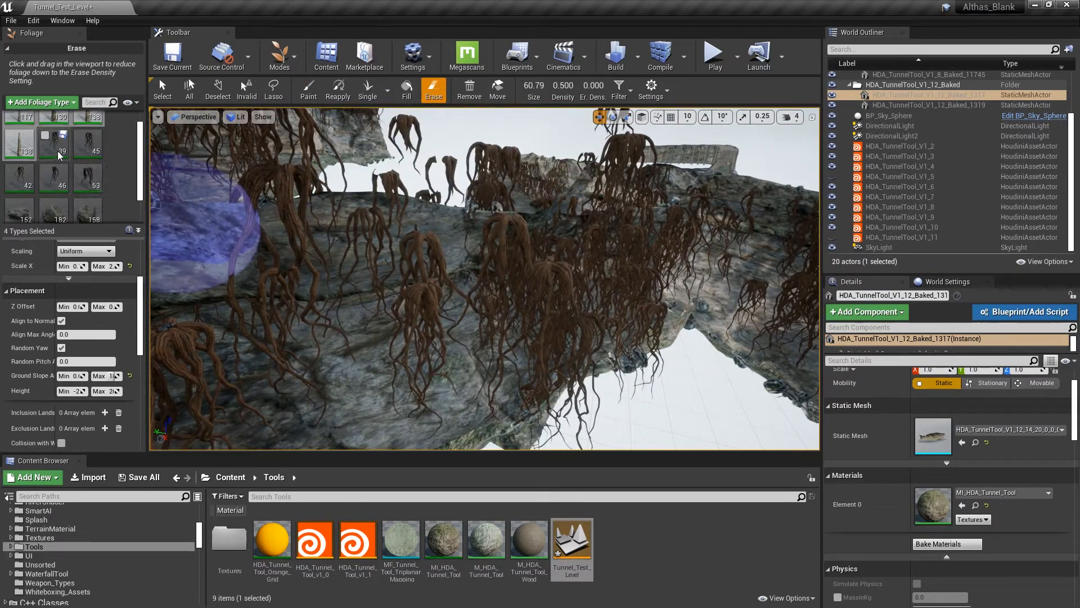
- Erase root clusters from the outer wall of the tunnel to thin out the hanging roots
mouse_move(364, 235)
left_mouse_down()
mouse_move(521, 262)
mouse_move(395, 259)
mouse_move(512, 273)
left_mouse_up()
mouse_move(512, 273)
right_mouse_down()
mouse_move(445, 273)
mouse_move(474, 274)
right_mouse_up()
key("s")
left_click_drag(475, 274, 361, 224)
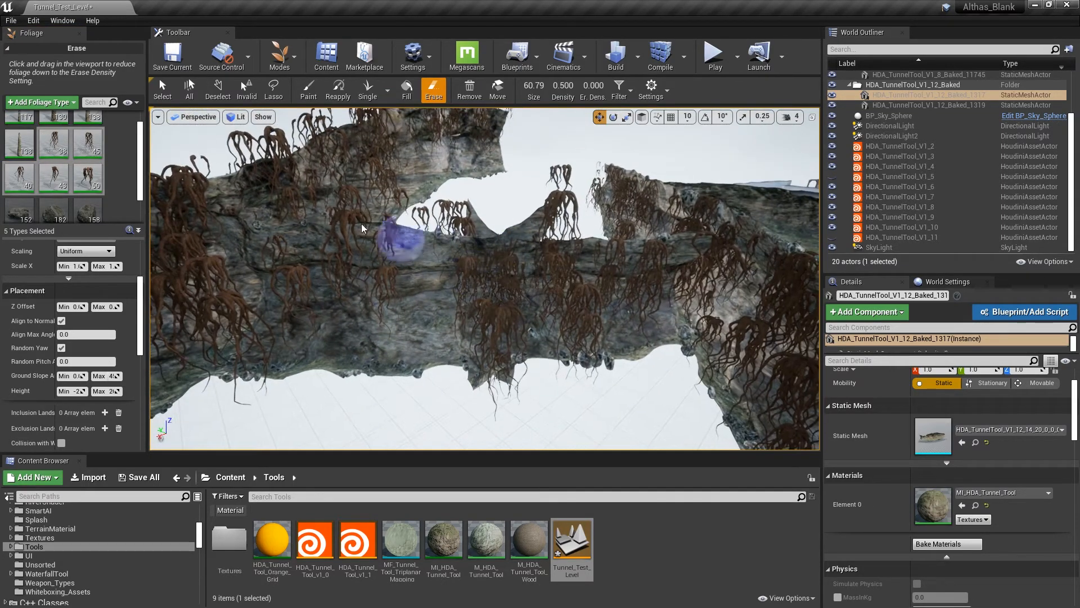
right_click_drag(461, 212, 420, 272)
key("a")
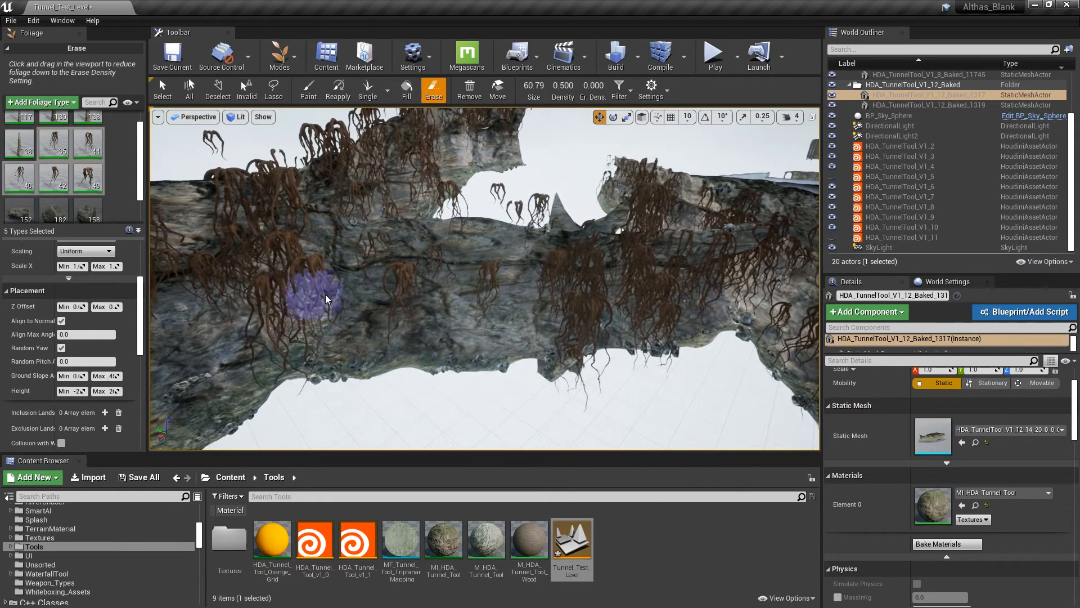
right_click_drag(326, 295, 337, 299)
key("a")
left_click_drag(338, 299, 464, 262)
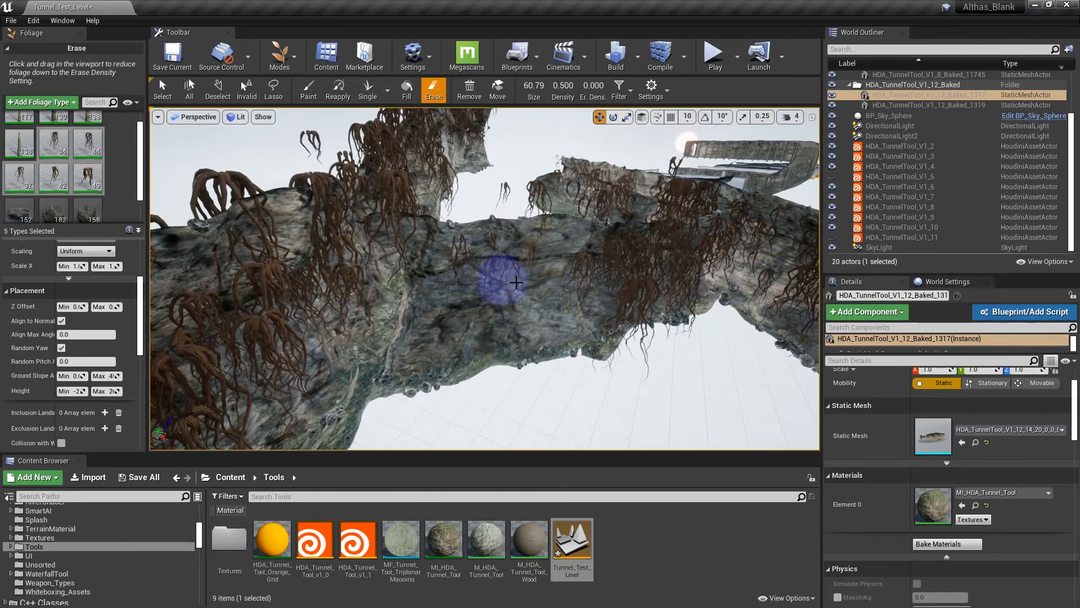
- Inspect the edited tunnel network, looking over the roots outside and the stalactites and stalagmites inside
mouse_move(615, 277)
right_mouse_down()
mouse_move(613, 231)
mouse_move(636, 246)
mouse_move(637, 215)
right_mouse_up()
key("w")
key("d")
right_click_drag(533, 208, 369, 210)
key("s")
right_click_drag(459, 225, 332, 216)
key("w")
key("w")
key("w")
key("a")
key("s")
key("w")
right_click_drag(482, 239, 304, 253)
mouse_move(487, 259)
right_mouse_down()
mouse_move(487, 271)
mouse_move(461, 284)
mouse_move(473, 271)
mouse_move(551, 264)
mouse_move(343, 257)
right_mouse_up()
key("s")
key("d")
key("w")
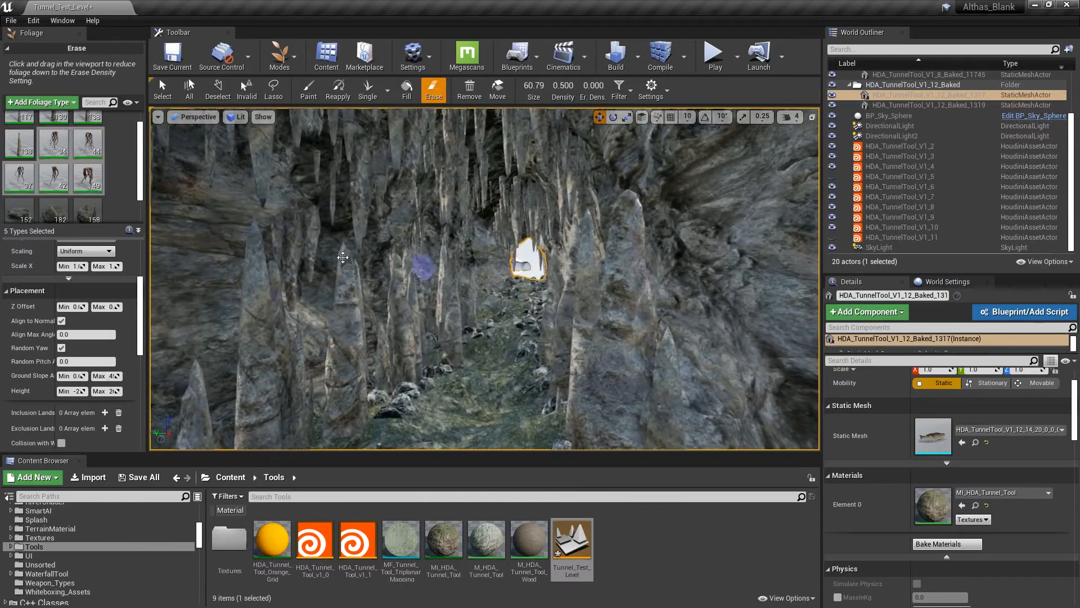
mouse_move(522, 288)
right_mouse_down()
mouse_move(664, 287)
mouse_move(550, 301)
right_mouse_up()
key("w")
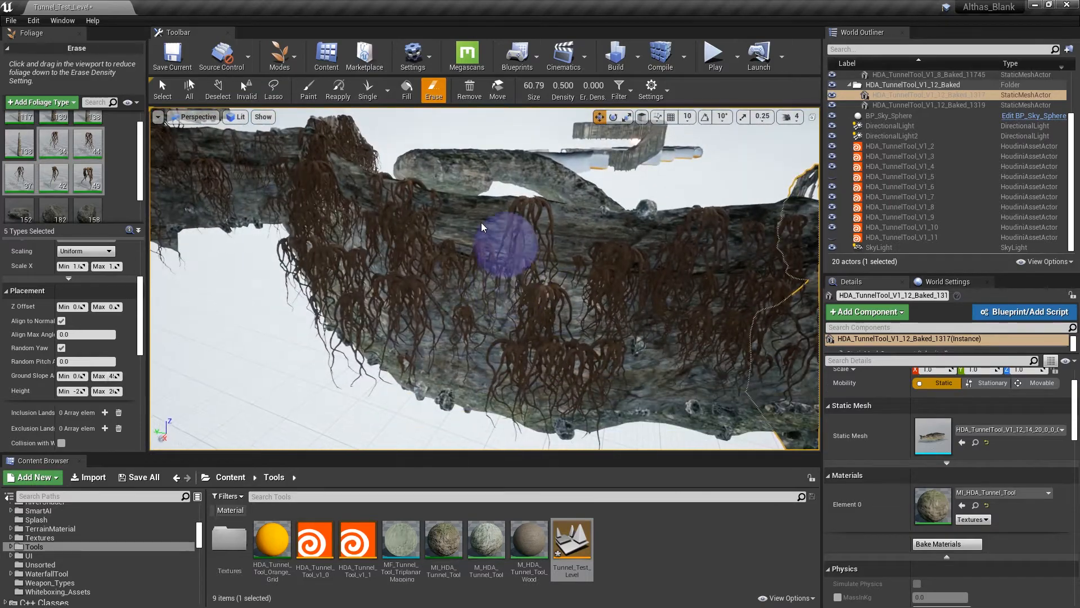
- Switch from Foliage to Select editing mode and select the root-covered junction tunnel, HDA_TunnelTool_V1_10
mouse_move(482, 226)
right_mouse_down()
mouse_move(493, 225)
mouse_move(477, 228)
mouse_move(503, 287)
right_mouse_up()
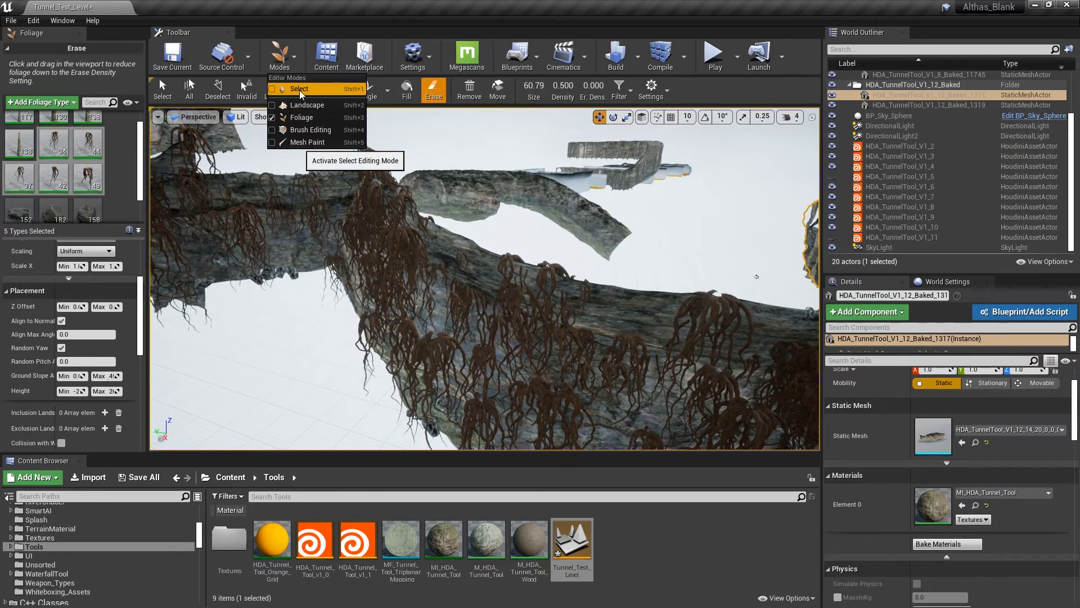
left_click(300, 89)
right_click_drag(394, 236, 390, 452)
left_click(405, 243)
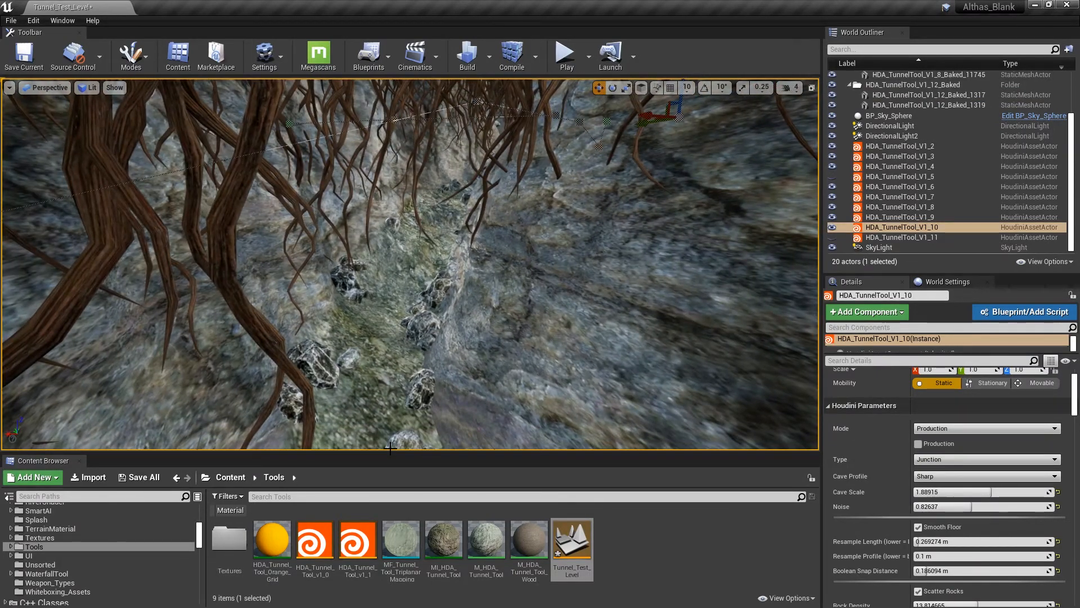
- Enlarge the Content Browser and search the whole Content folder for "rock"
left_click_drag(391, 453, 392, 377)
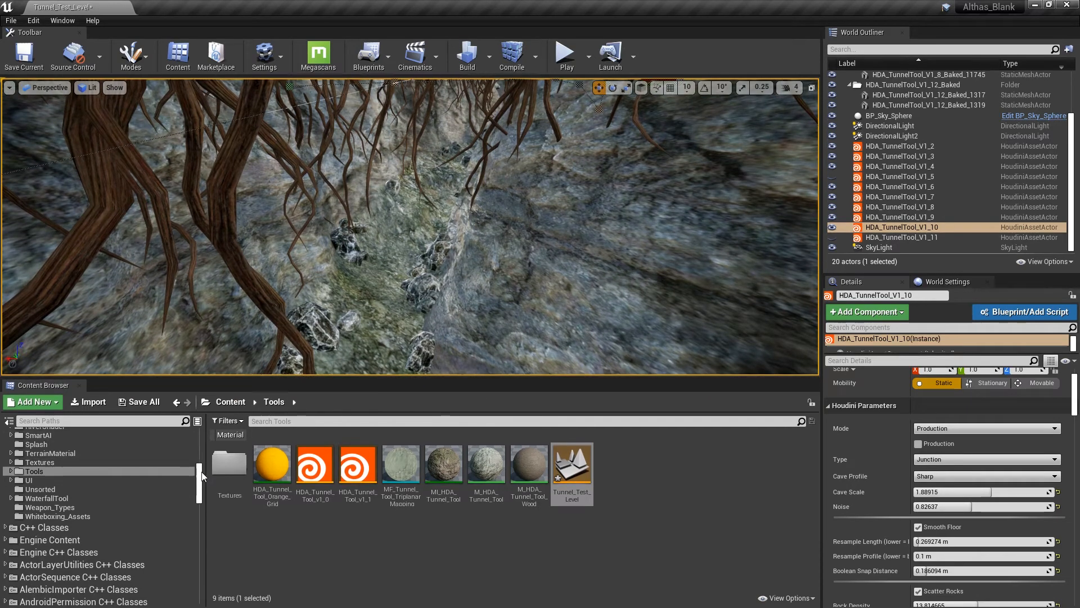
left_click_drag(200, 475, 200, 427)
left_click(152, 435)
left_click(315, 420)
type("r")
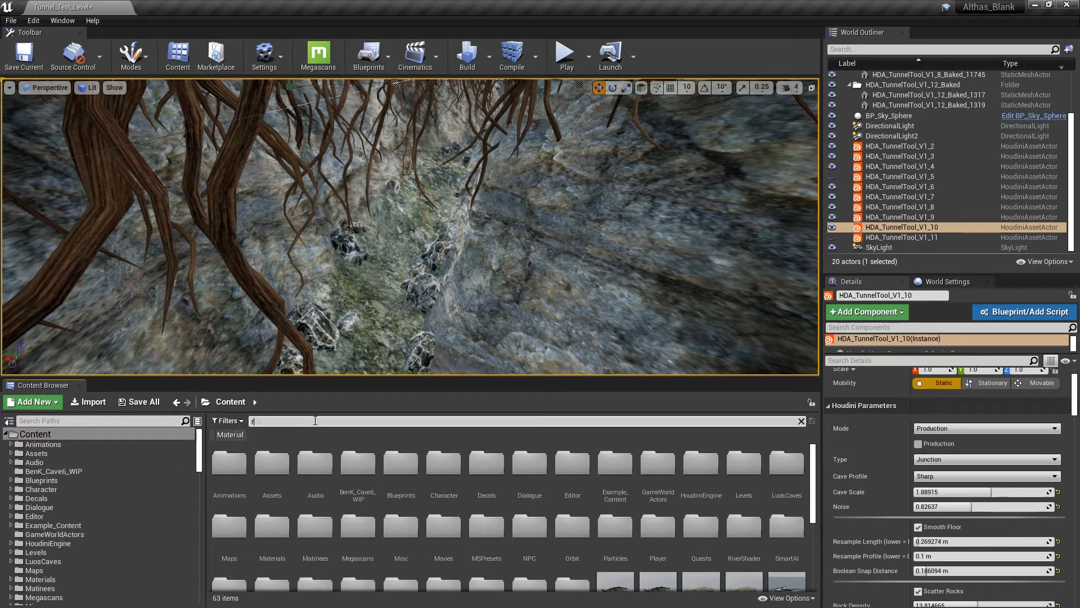
type("ock")
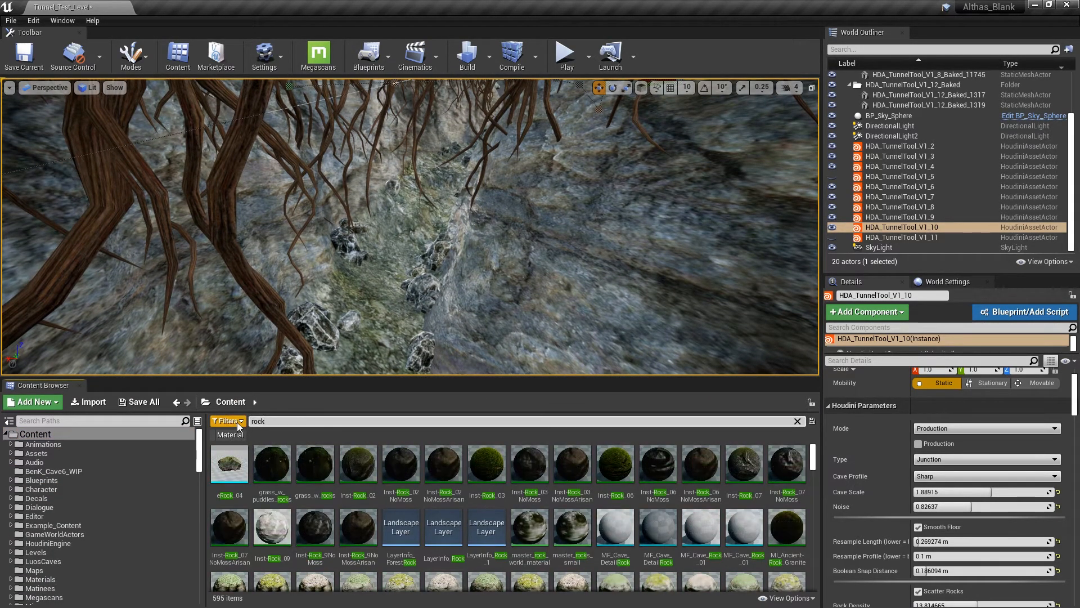
- Filter the search results by Static Mesh and place rock_group_small_a2 on the junction tunnel's floor
left_click(238, 423)
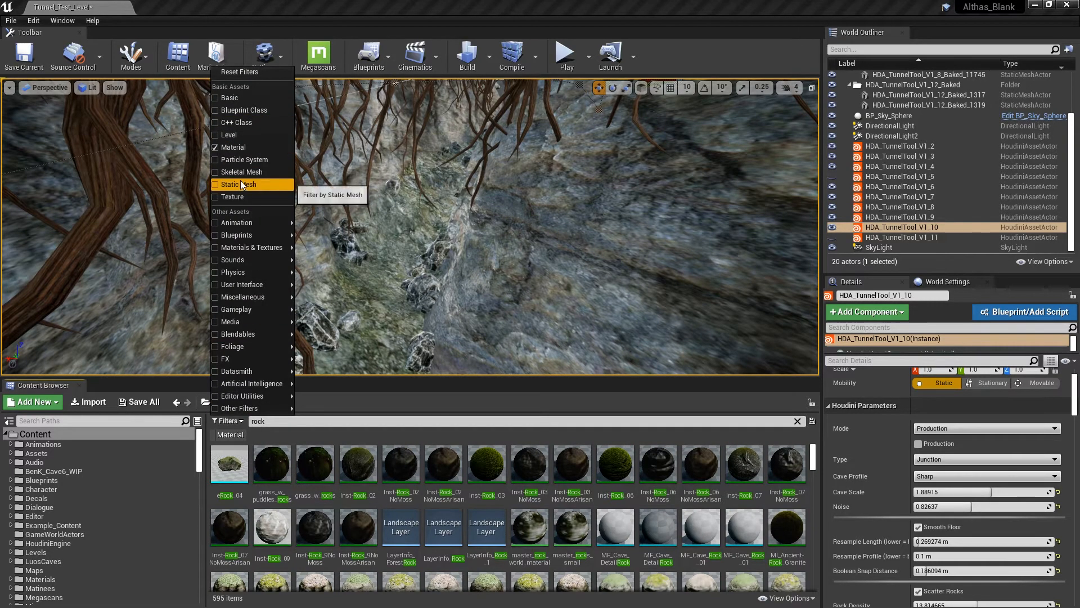
left_click(216, 185)
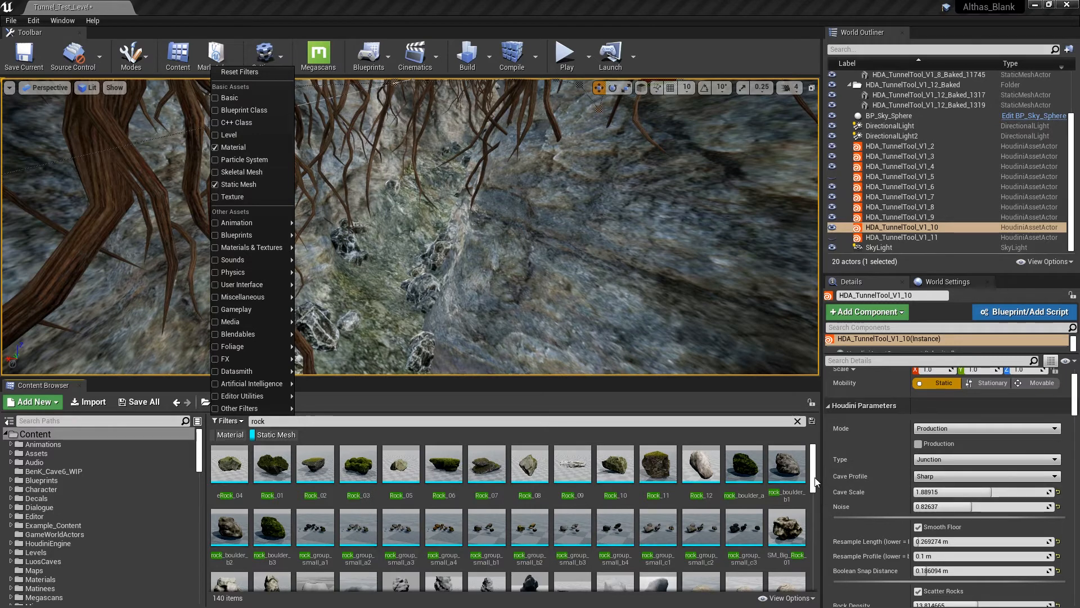
mouse_move(816, 483)
left_mouse_down()
mouse_move(820, 512)
mouse_move(819, 487)
left_mouse_up()
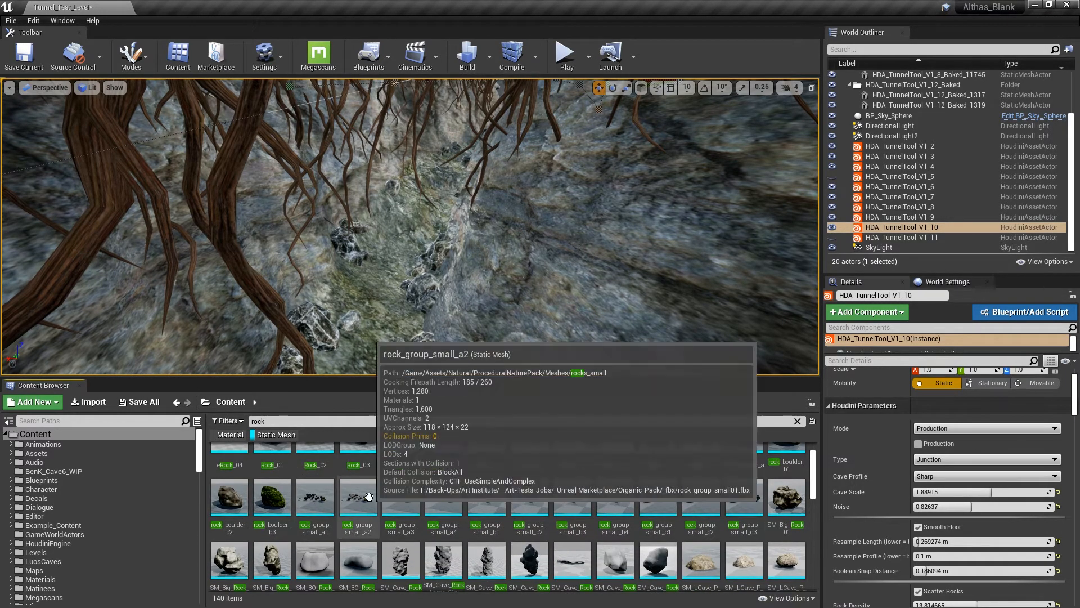
left_click_drag(369, 497, 421, 316)
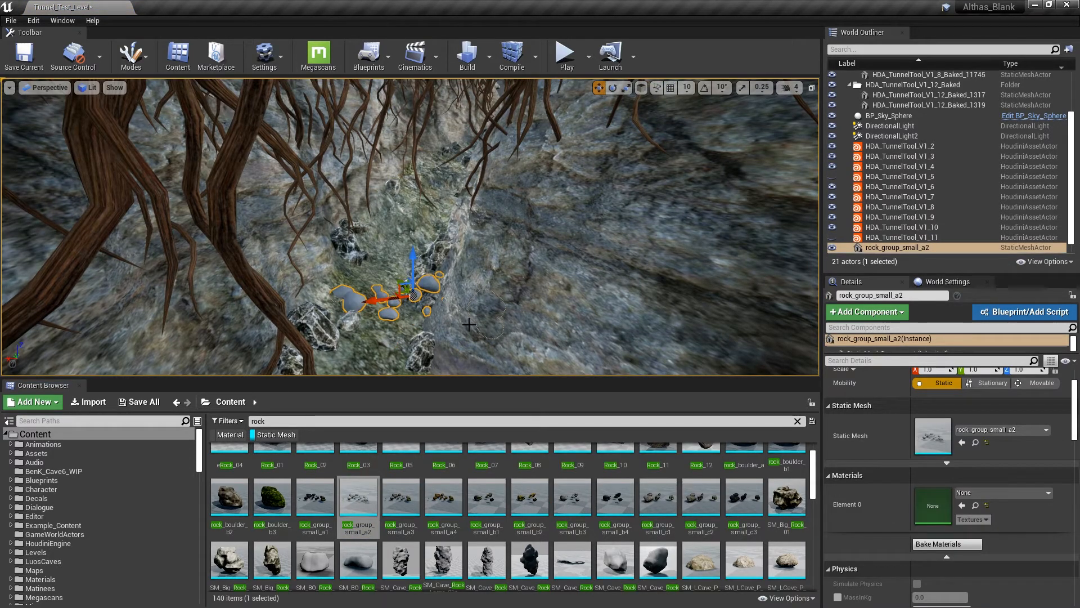
- Delete the rock_group_small_a2 mesh from the floor and select the junction tunnel HDA_TunnelTool_V1_10
key("Delete")
left_click(493, 301)
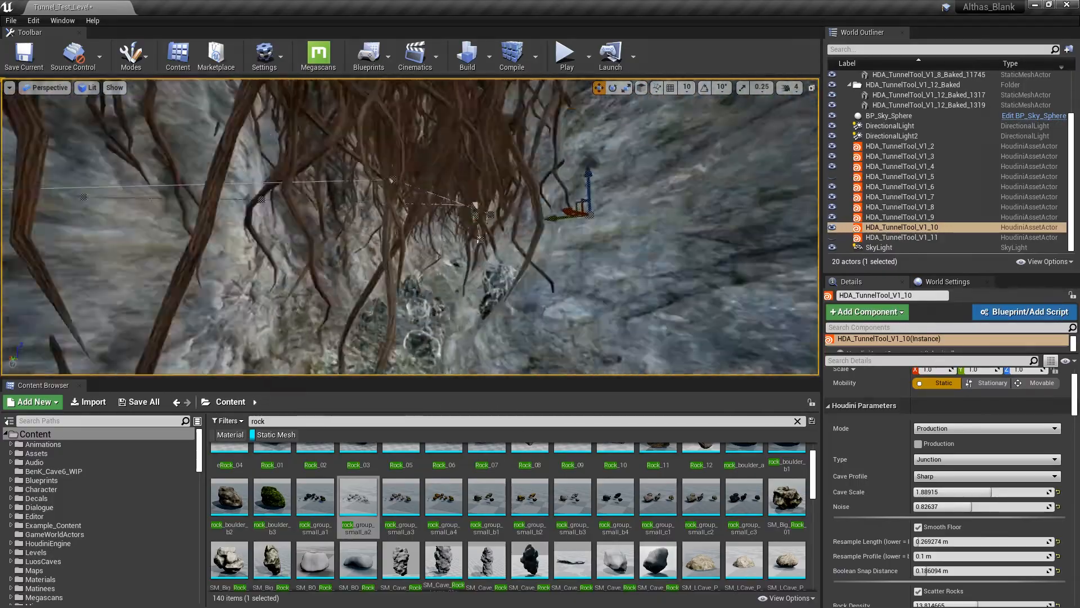
right_click_drag(493, 300, 450, 269)
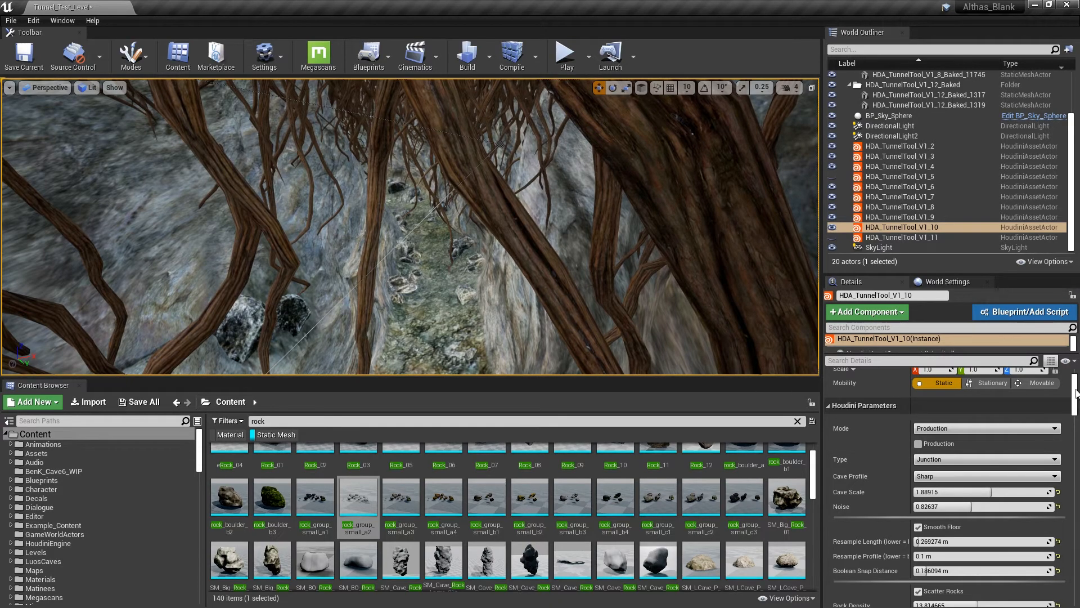
mouse_move(450, 269)
right_mouse_down()
mouse_move(354, 287)
mouse_move(452, 262)
right_mouse_up()
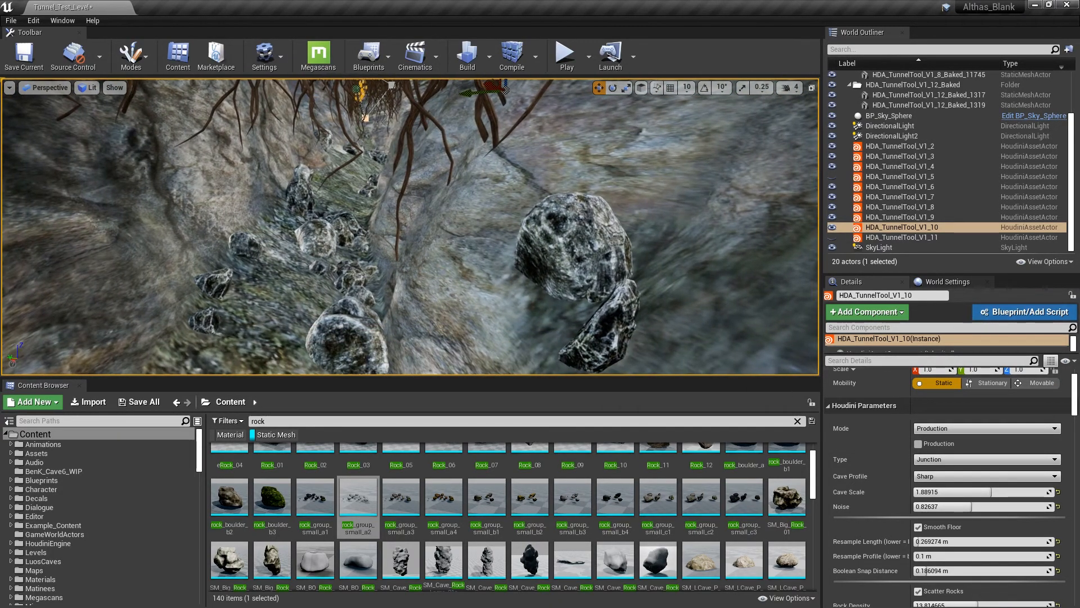
- Review the rock meshes assigned to the junction tunnel in its Houdini Instanced Inputs
left_click_drag(1075, 389, 1069, 450)
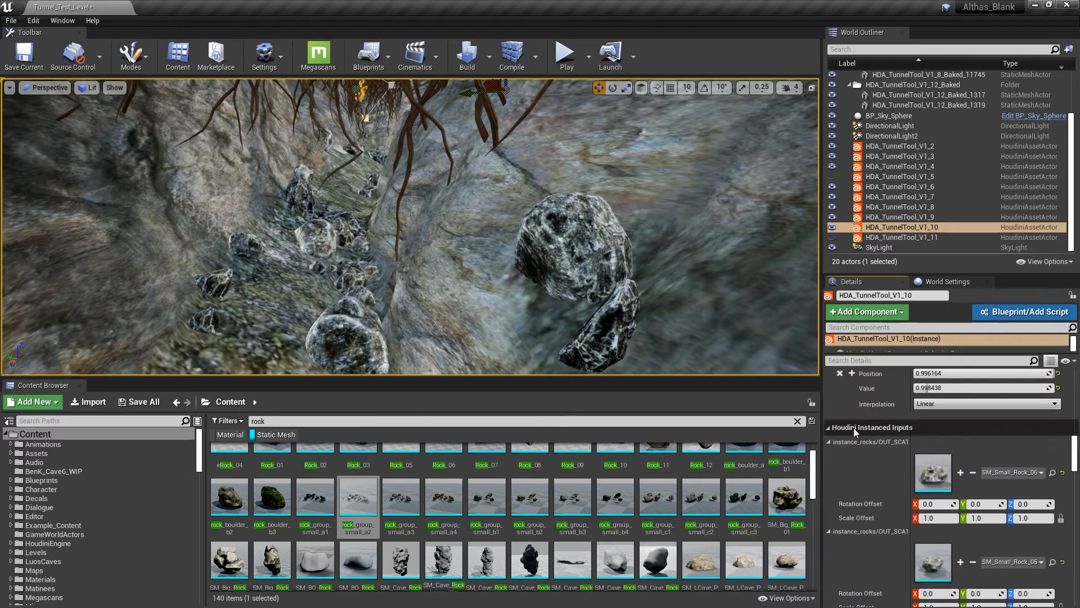
scroll(869, 472, "down", 4)
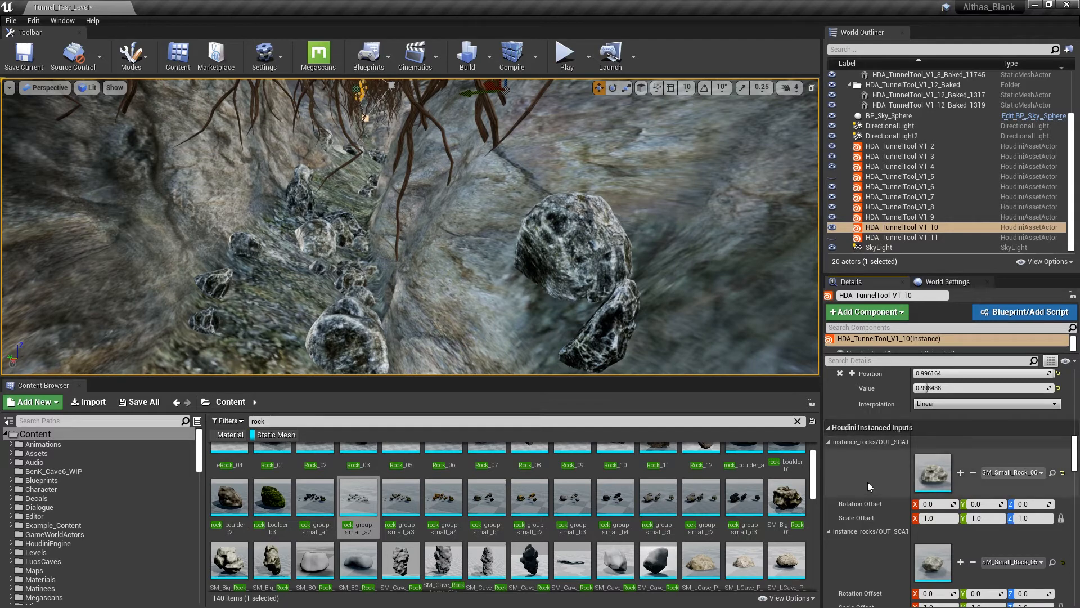
scroll(867, 464, "up", 5)
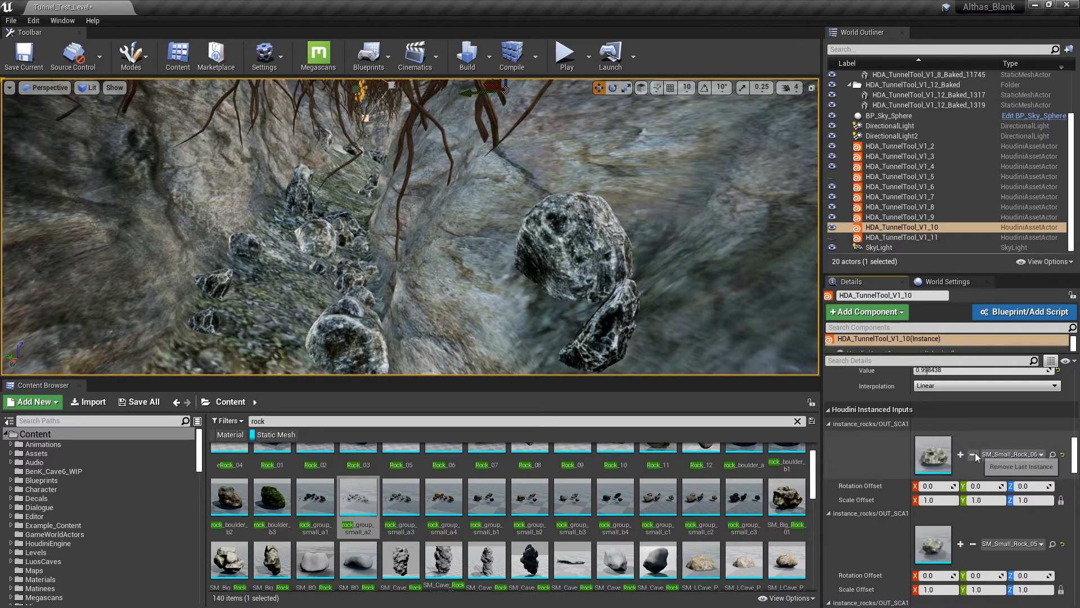
scroll(883, 451, "down", 4)
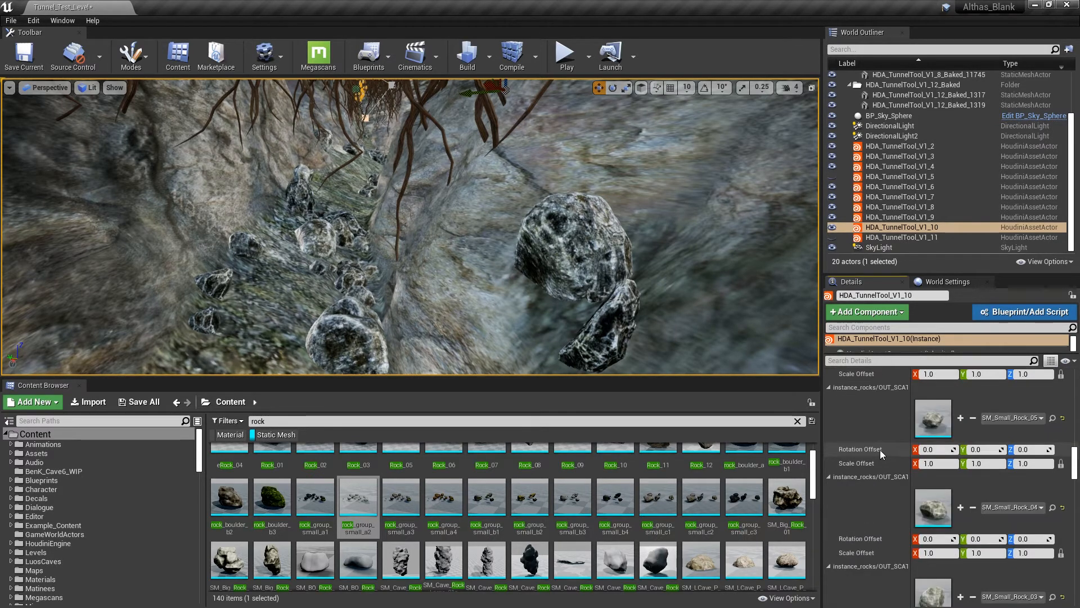
scroll(880, 450, "up", 3)
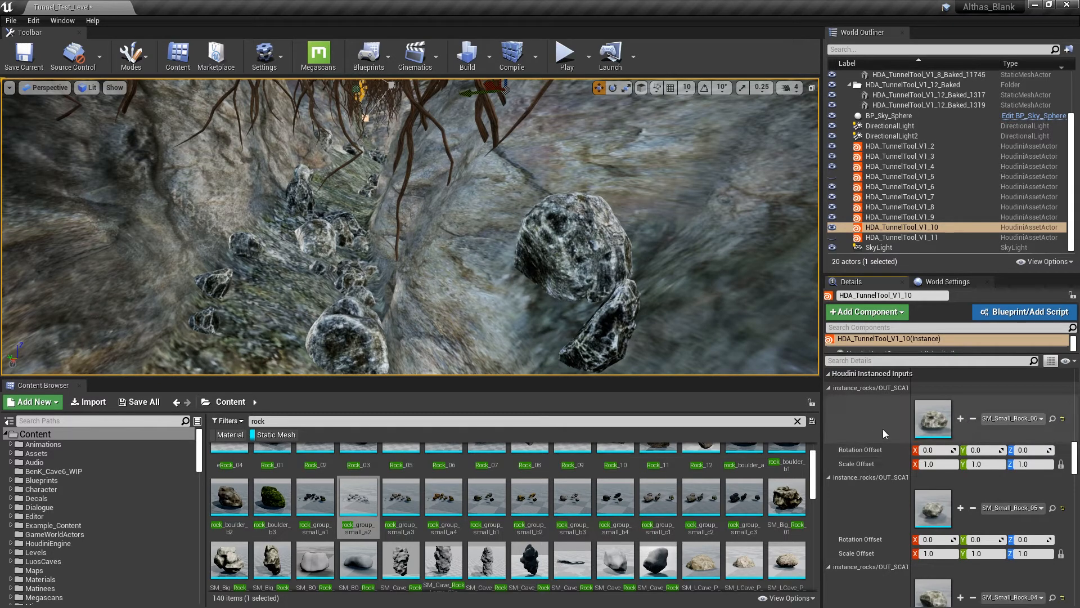
scroll(861, 430, "down", 1)
scroll(883, 456, "down", 8)
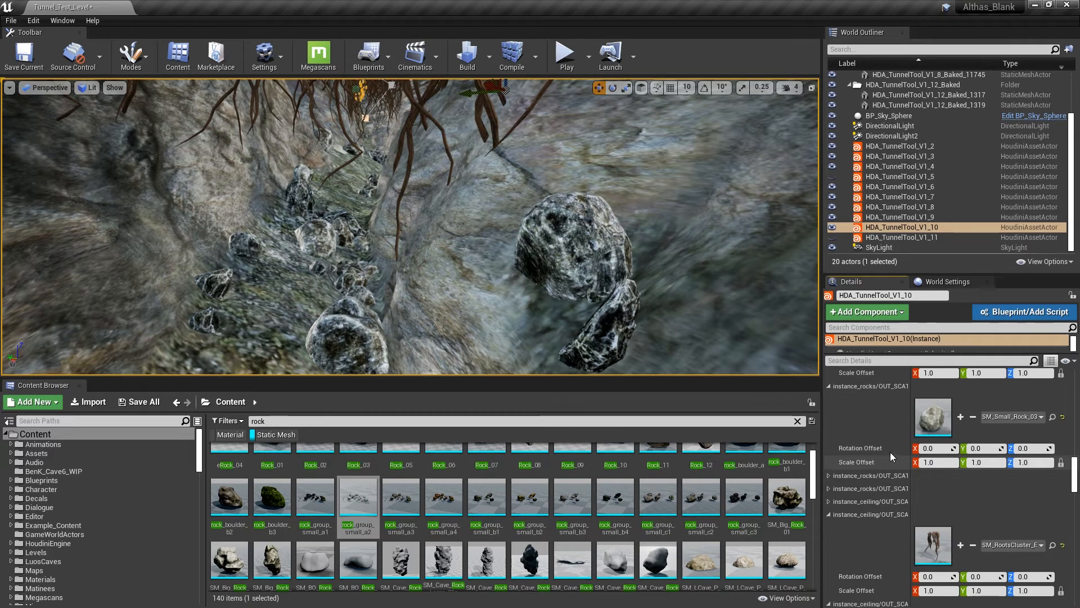
scroll(890, 450, "up", 10)
scroll(889, 443, "down", 8)
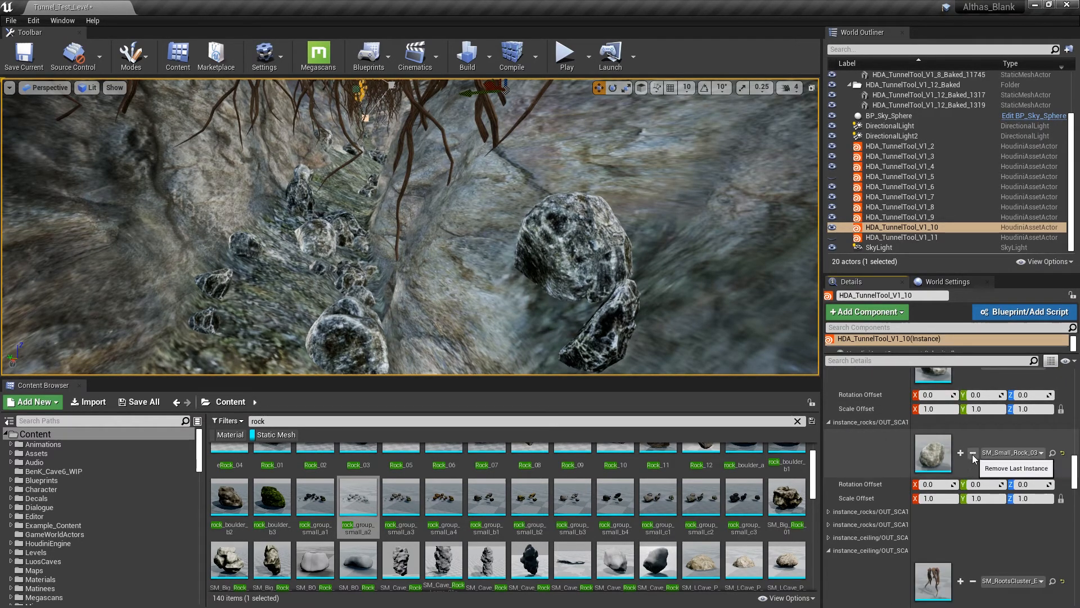
scroll(885, 450, "up", 3)
scroll(887, 449, "up", 4)
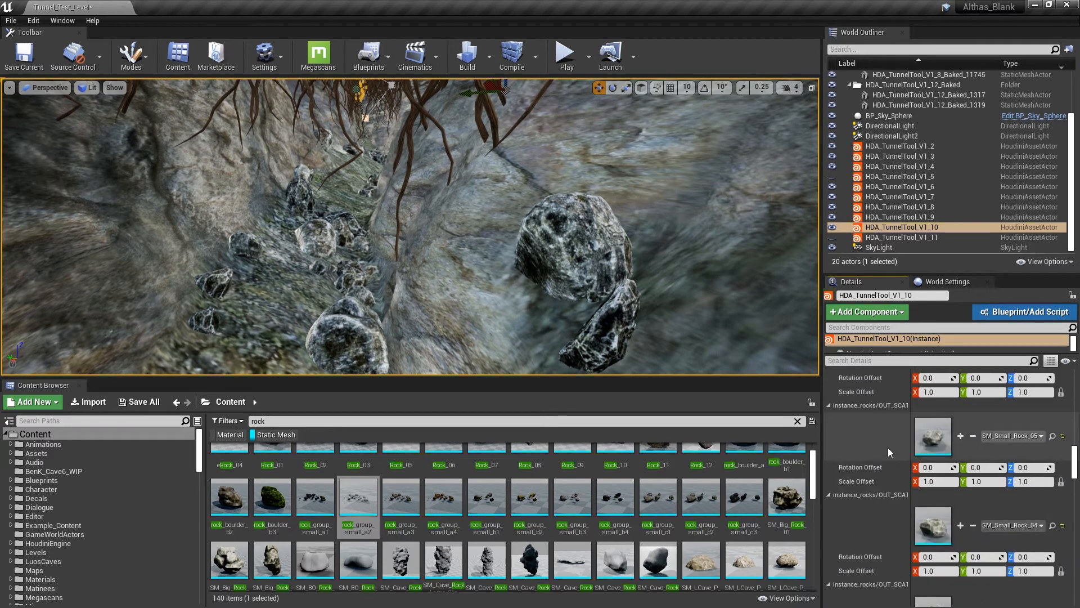
scroll(889, 444, "down", 4)
scroll(892, 451, "down", 4)
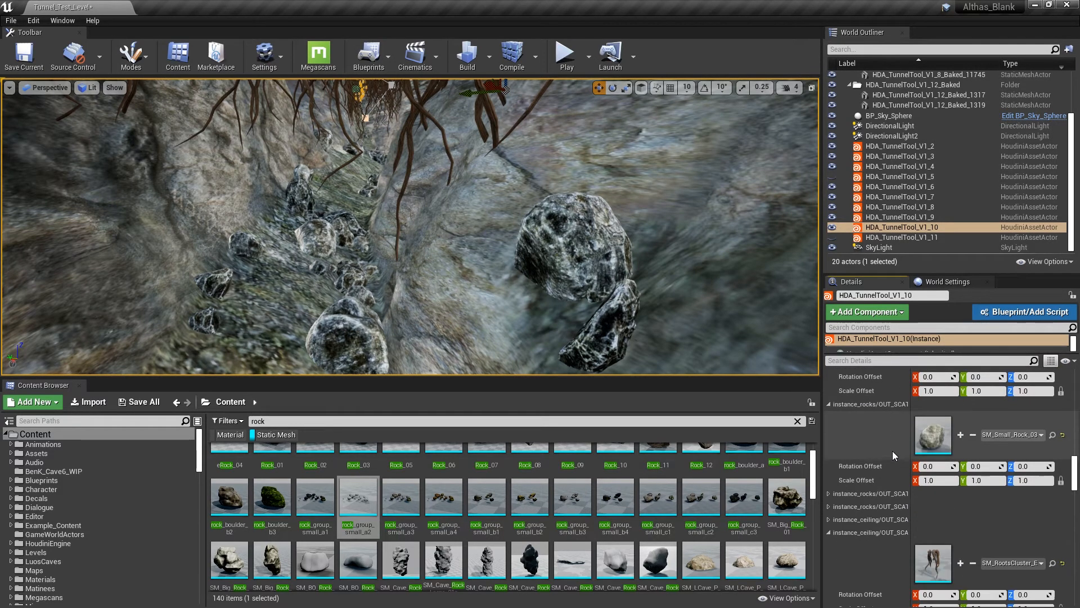
- Expand the collapsed instance_rocks entries and the first collapsed instance_ceiling entry in the tunnel's instanced inputs
left_click(828, 494)
scroll(831, 499, "down", 4)
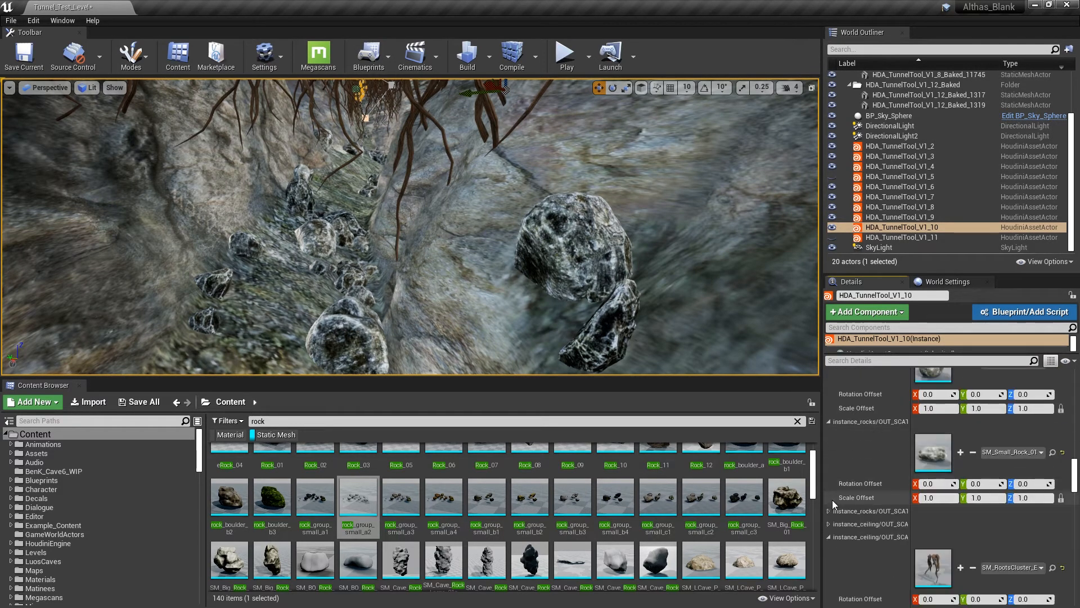
left_click(828, 510)
scroll(833, 500, "down", 5)
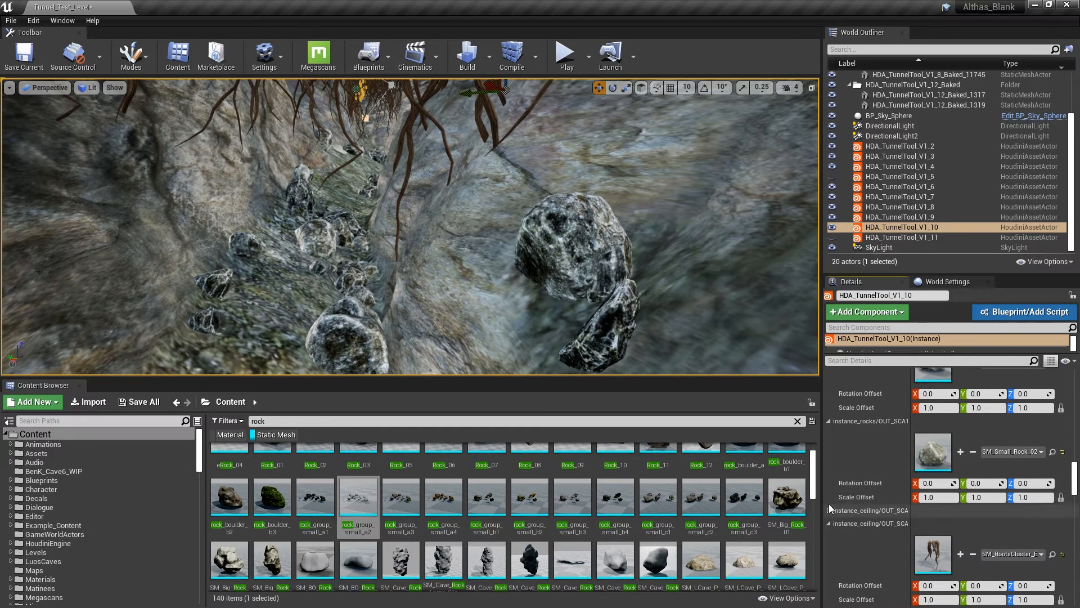
left_click(827, 510)
- Look over the full list of rock and root meshes in the tunnel's expanded instanced inputs
scroll(855, 482, "up", 3)
scroll(895, 481, "up", 14)
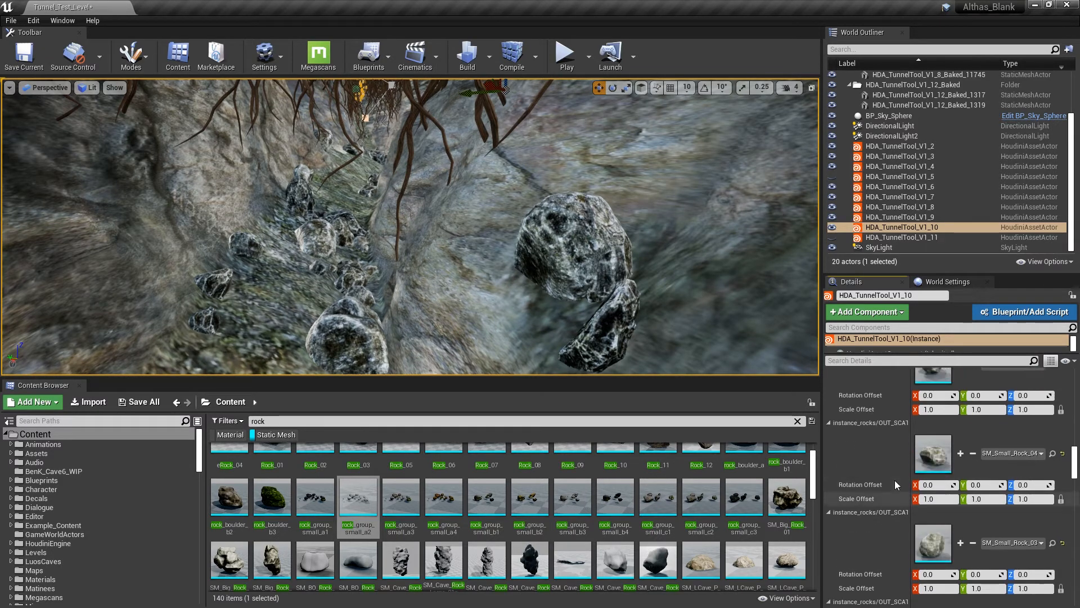
scroll(896, 482, "down", 6)
scroll(897, 482, "down", 10)
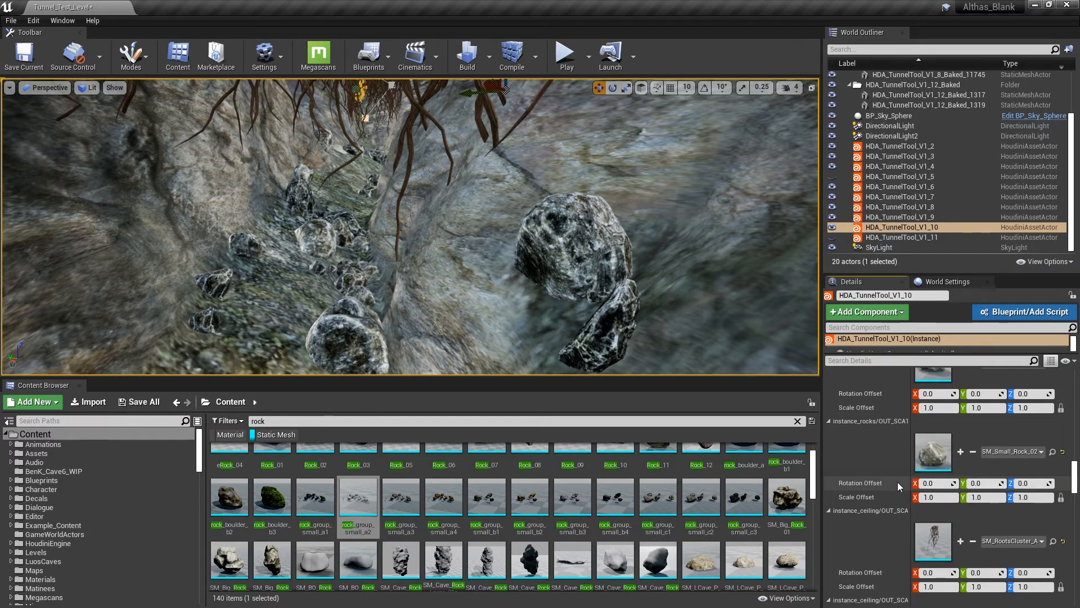
left_click(972, 453)
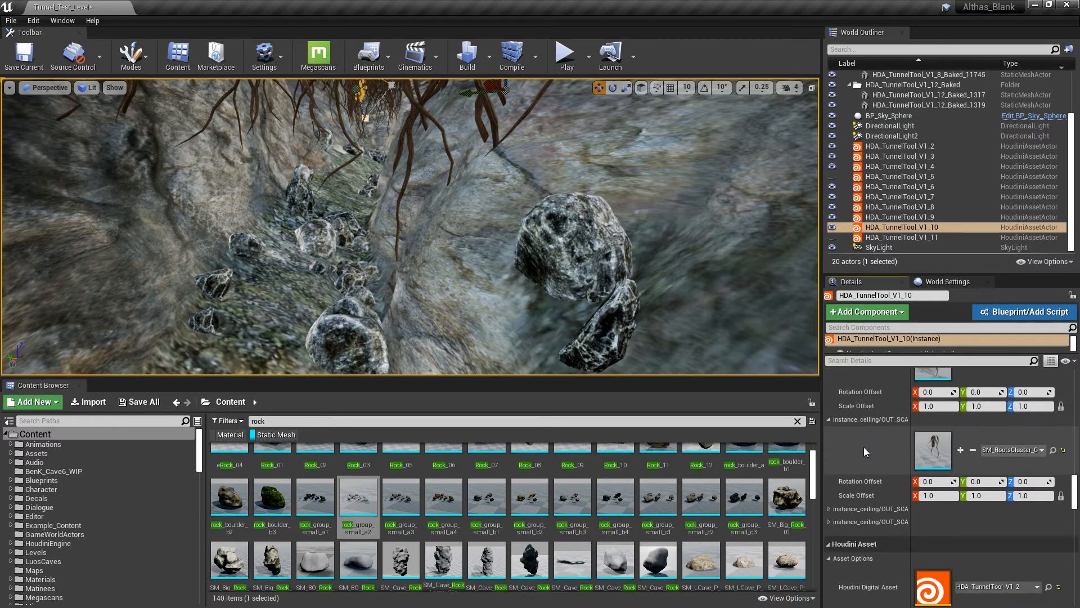
scroll(865, 445, "up", 5)
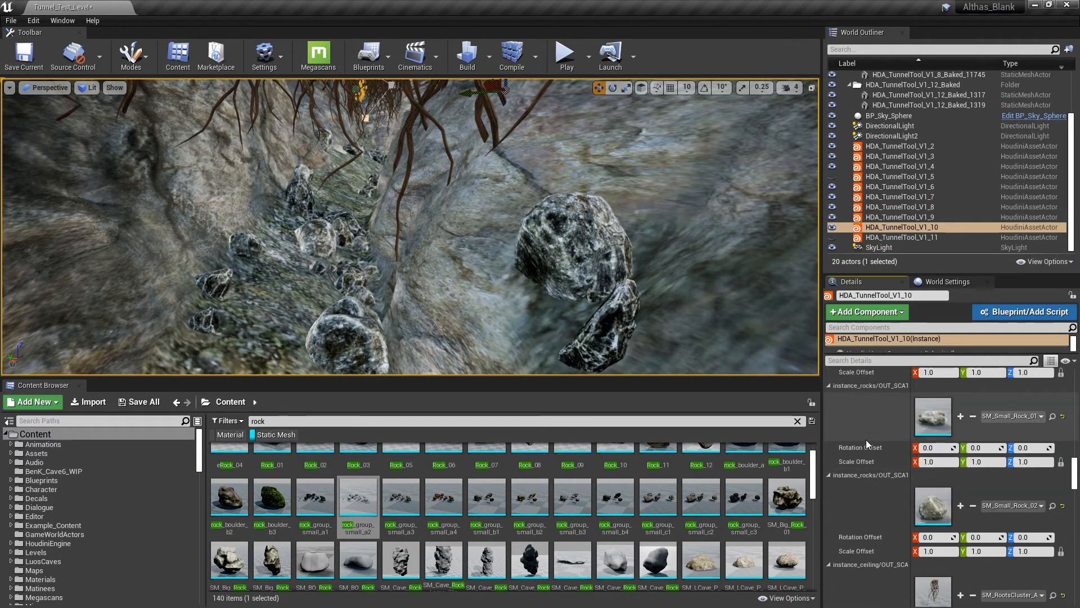
scroll(869, 437, "up", 2)
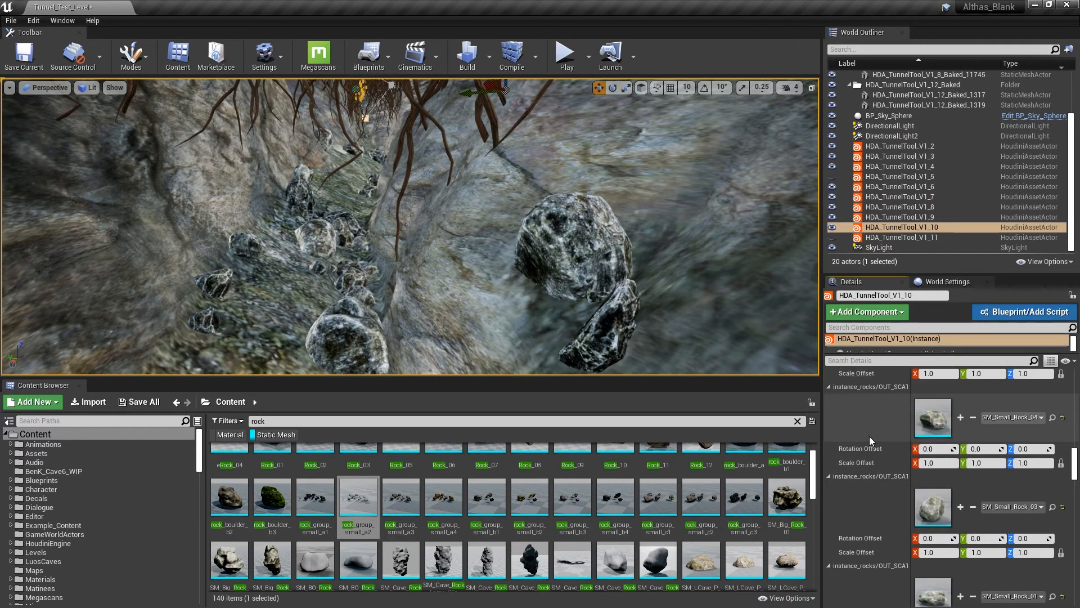
scroll(869, 437, "up", 2)
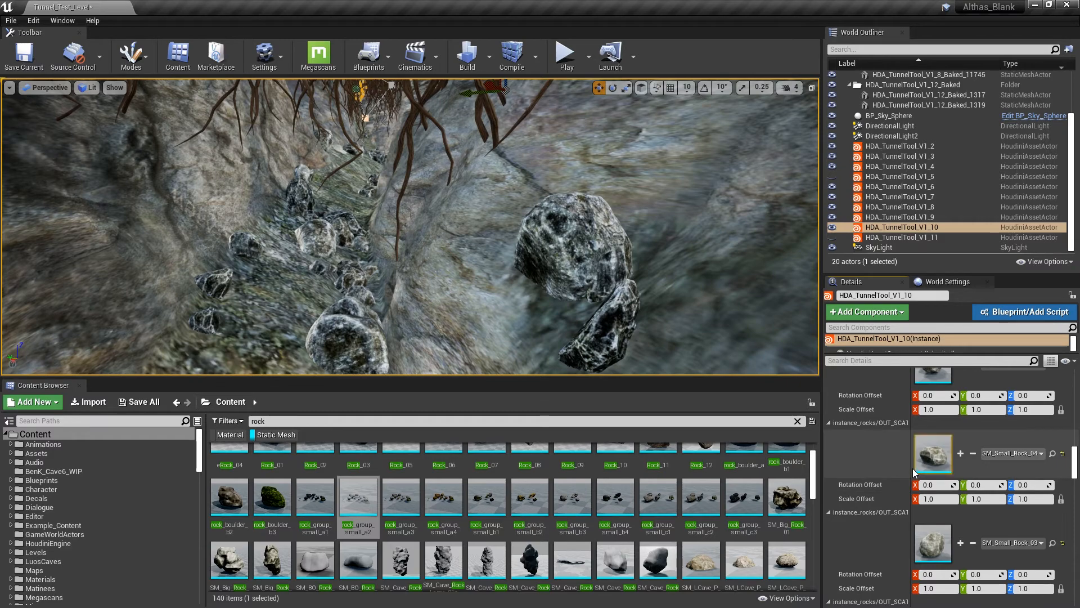
- Try rock_boulder_b3 in place of the SM_Small_Rock_04 instance, then undo the replacement
right_click_drag(506, 253, 456, 253)
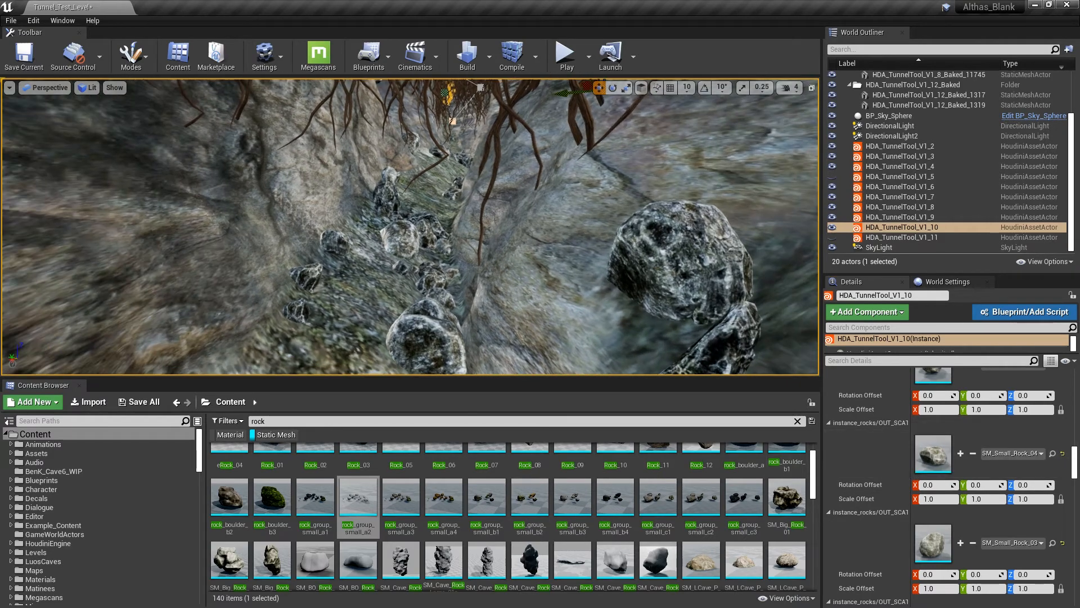
left_click_drag(253, 512, 933, 453)
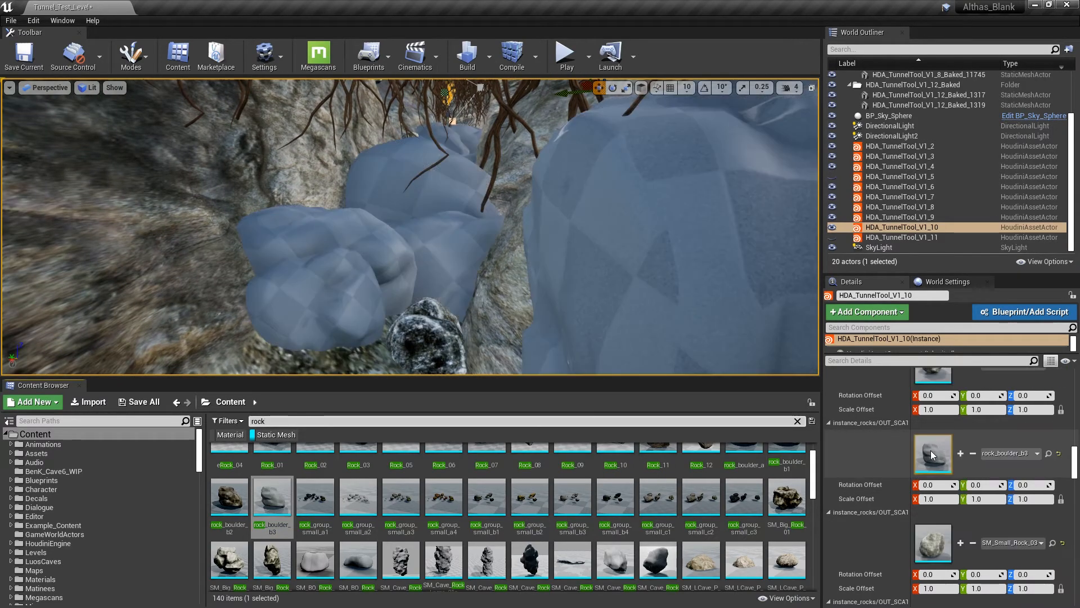
right_click_drag(633, 281, 613, 270)
key("ctrl+z")
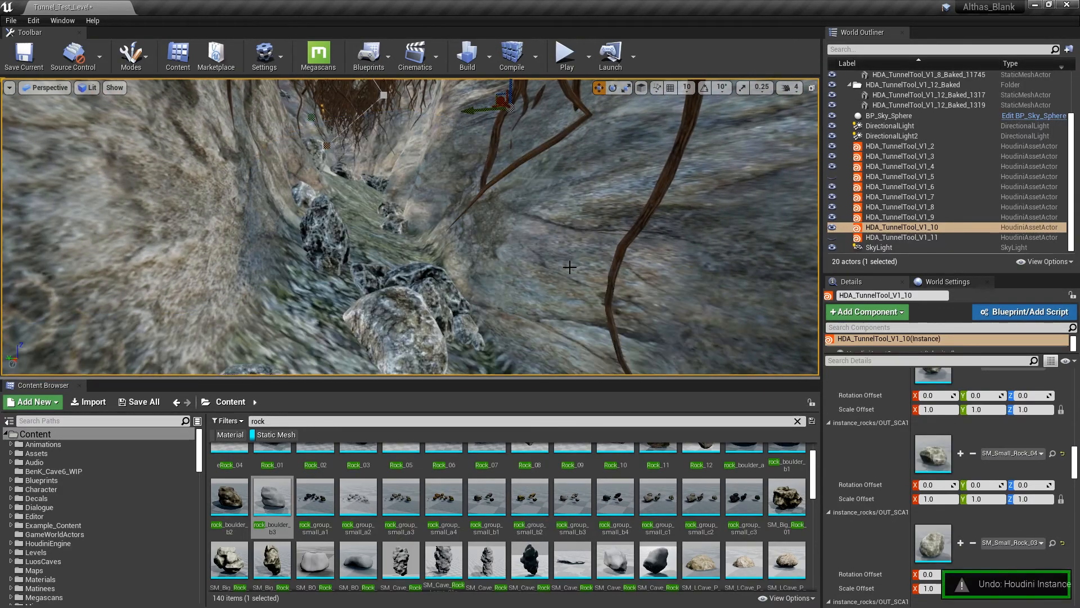
- Try rock_group_small_b2 in place of the SM_Small_Rock_04 instance, then undo the replacement
left_click_drag(530, 497, 934, 451)
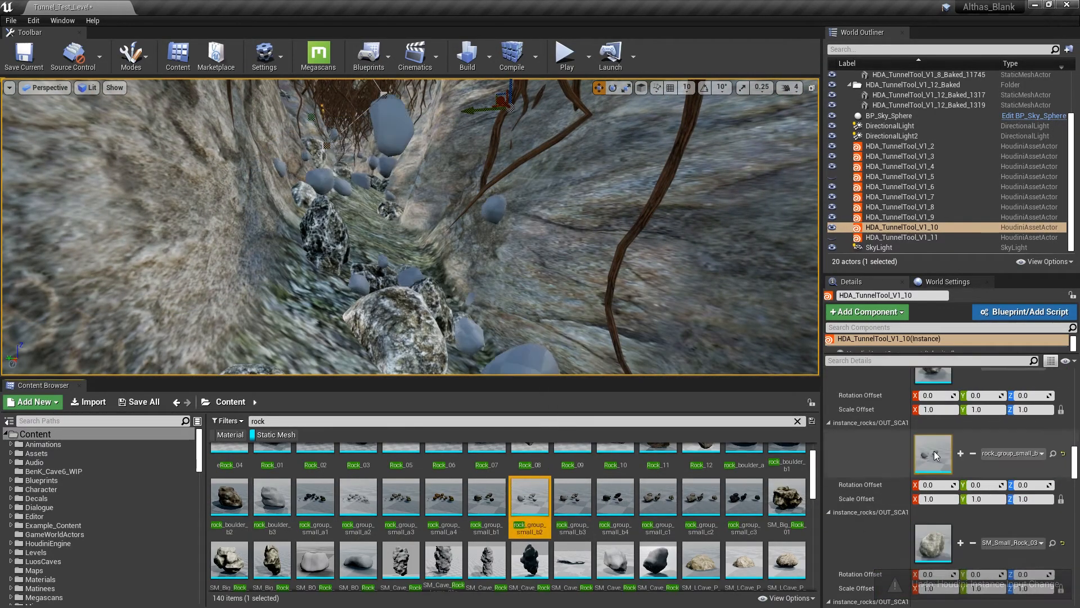
mouse_move(410, 226)
right_mouse_down()
mouse_move(427, 236)
mouse_move(416, 225)
mouse_move(422, 264)
mouse_move(410, 230)
right_mouse_up()
key("ctrl+z")
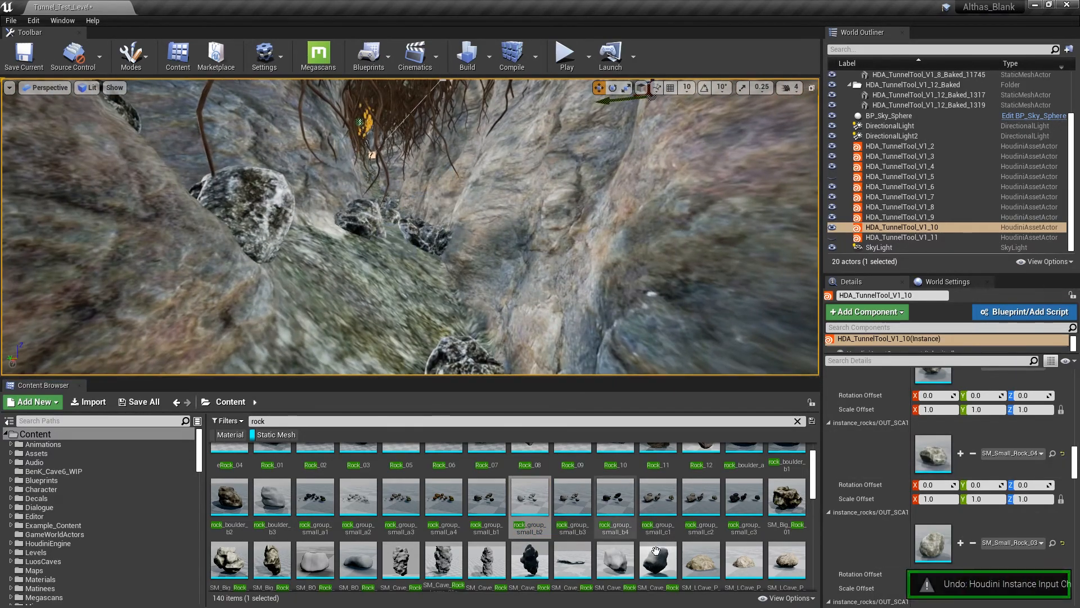
- Replace the SM_Small_Rock_04 instance with SM_LCave_P_Free_Rock_01 and check the rocks along the tunnel floor
left_click_drag(701, 559, 937, 453)
right_click_drag(500, 266, 499, 268)
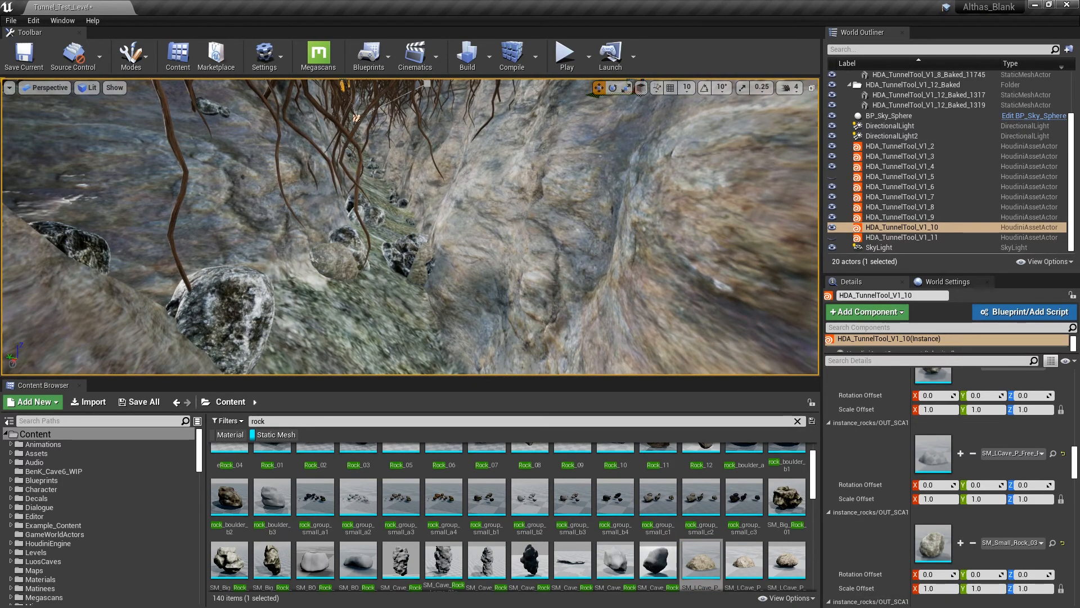
mouse_move(499, 268)
right_mouse_down()
mouse_move(478, 262)
mouse_move(487, 262)
right_mouse_up()
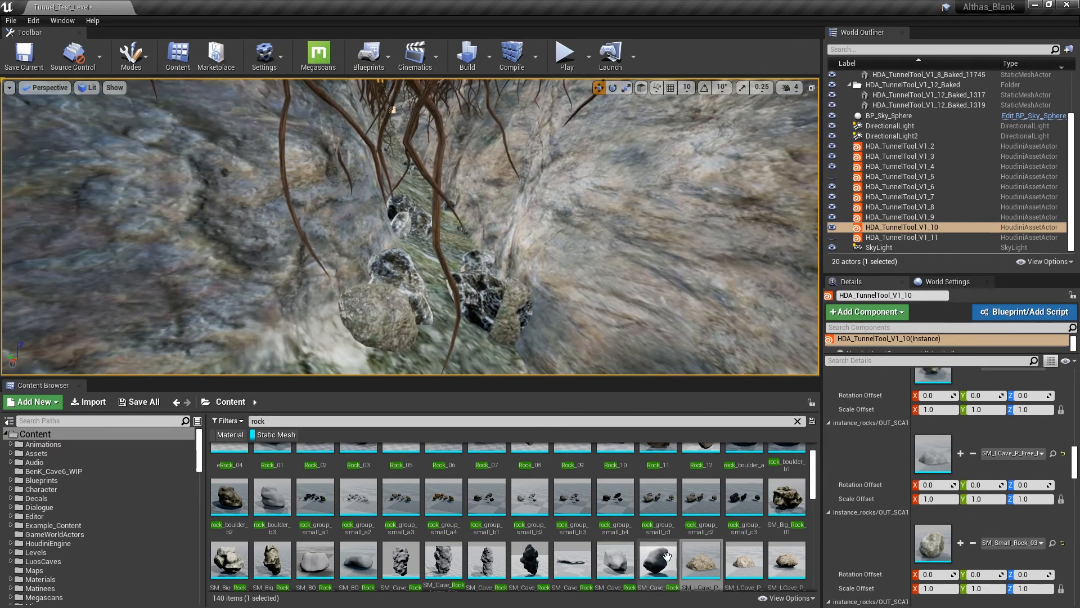
- Assign SM_LCave_P_Rock_14 to the rock instance slot above SM_Small_Rock_03
scroll(559, 525, "down", 2)
left_click_drag(537, 571, 967, 455)
right_click_drag(524, 337, 523, 359)
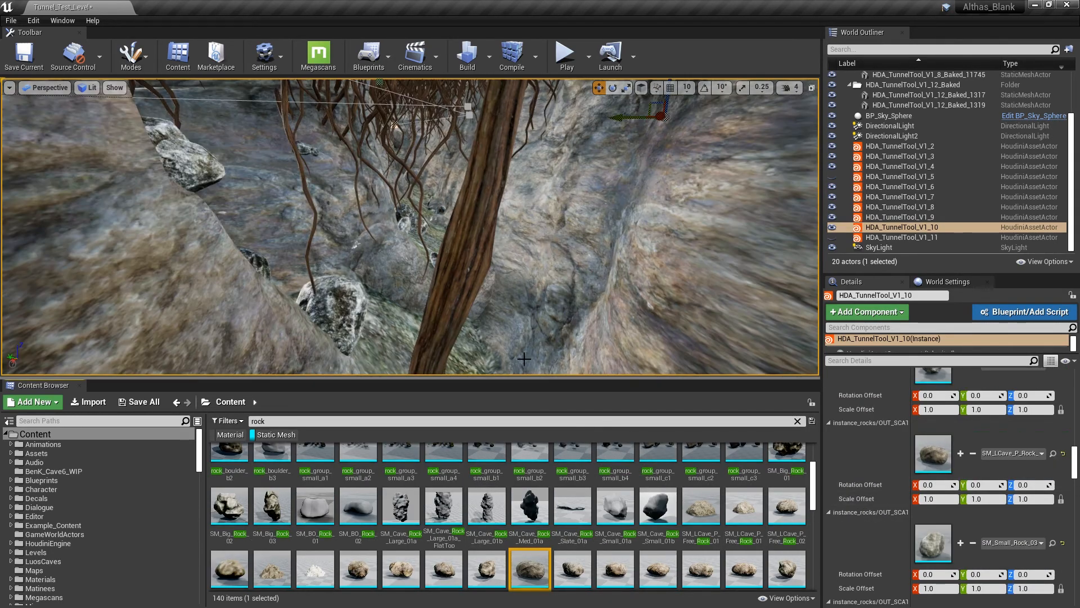
- Try SM_LCave_P_Rock_18 and SM_LCave_P_Rock_33 as instanced rocks, and undo back to SM_Small_Rock_03 in its slot
scroll(969, 429, "down", 1)
left_click_drag(701, 569, 933, 525)
mouse_move(725, 362)
right_mouse_down()
mouse_move(729, 343)
mouse_move(725, 362)
right_mouse_up()
scroll(718, 509, "down", 3)
left_click_drag(743, 542, 949, 550)
right_click_drag(429, 280, 476, 282)
key("ctrl+z")
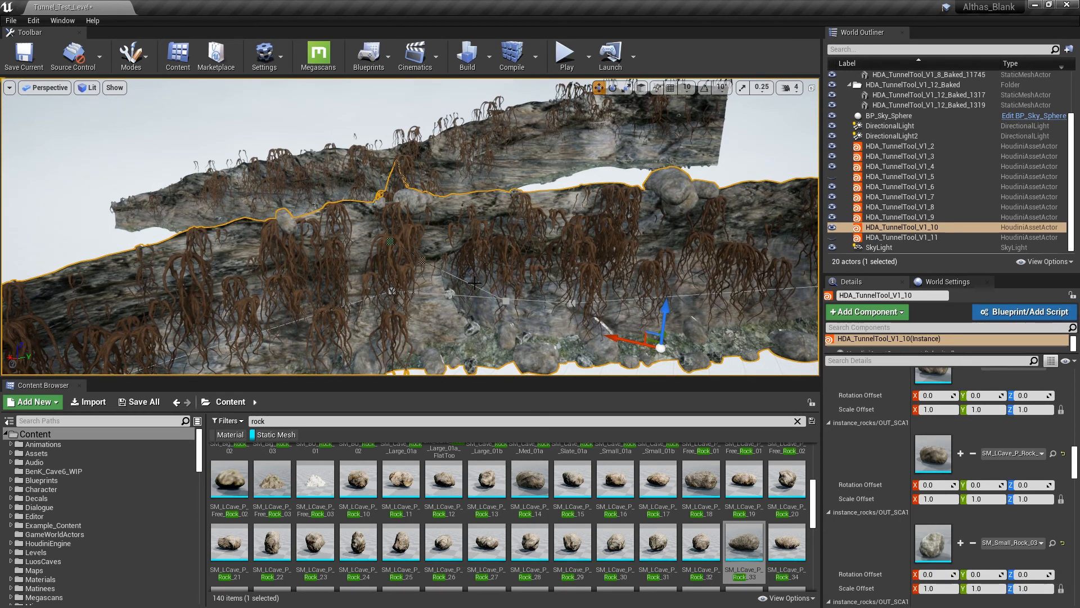
right_click_drag(526, 271, 21, 264)
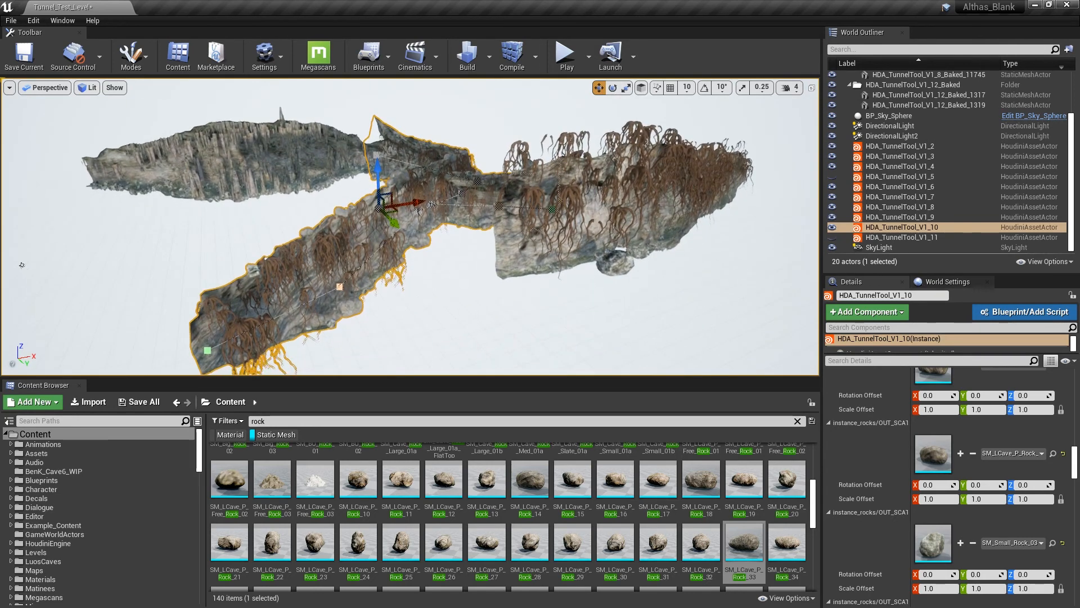